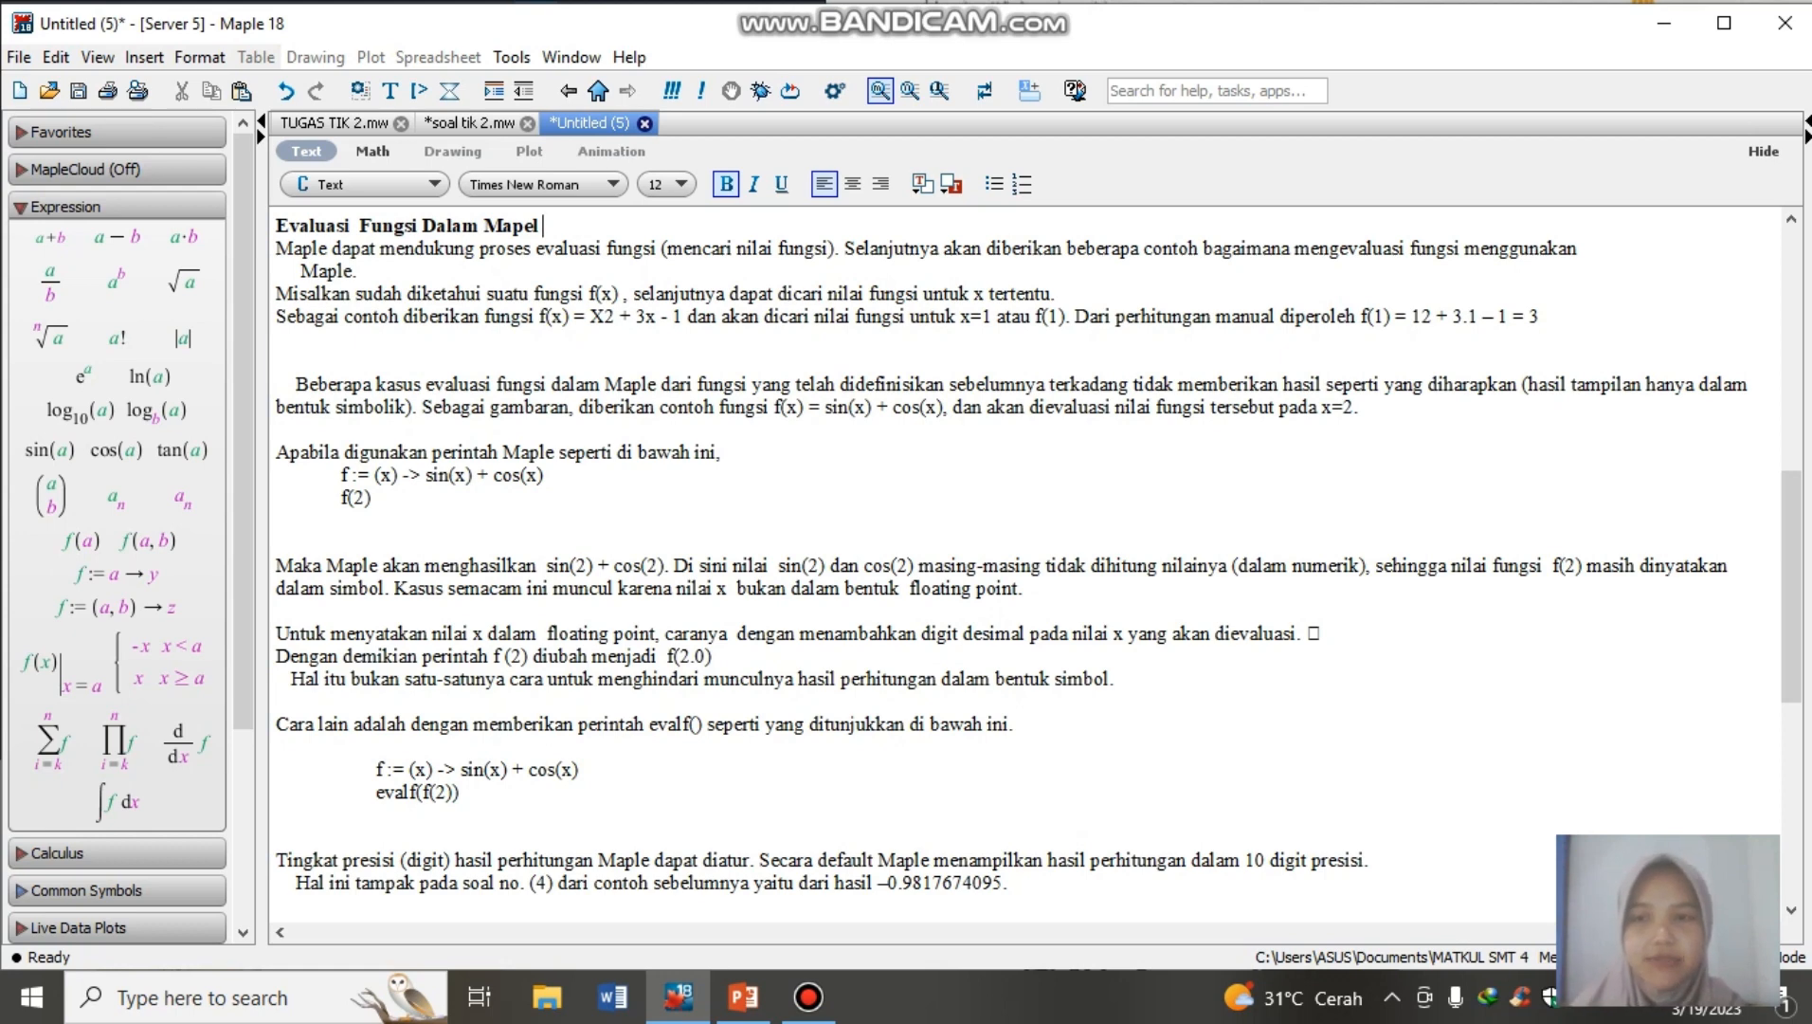
- Review the heading "Evaluasi Fungsi Dalam Mapel" and the introductory example f(x) = X2 + 3x - 1 evaluated manually at x=1
{"action": "left_click", "coordinate": [277, 225]}
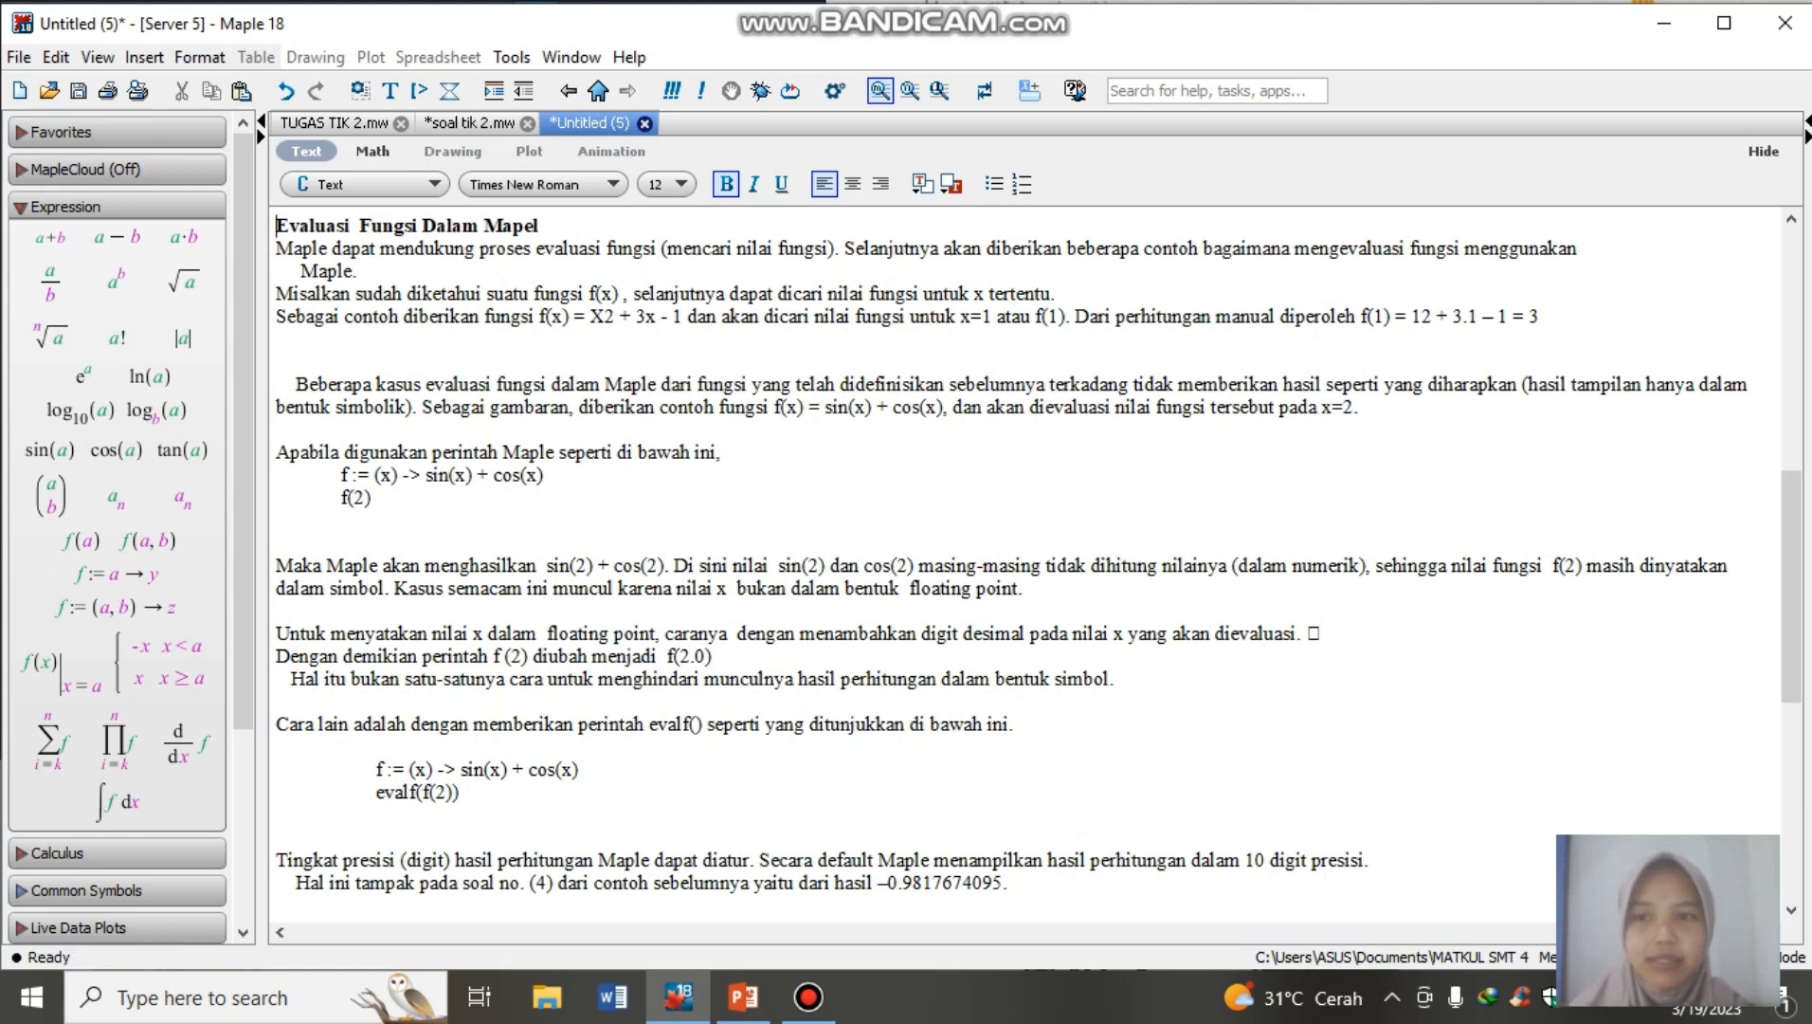
{"action": "key", "text": "ctrl+shift+Right"}
{"action": "key", "text": "ctrl+shift+Right"}
{"action": "key", "text": "ctrl+shift+Right"}
{"action": "key", "text": "ctrl+shift+Right"}
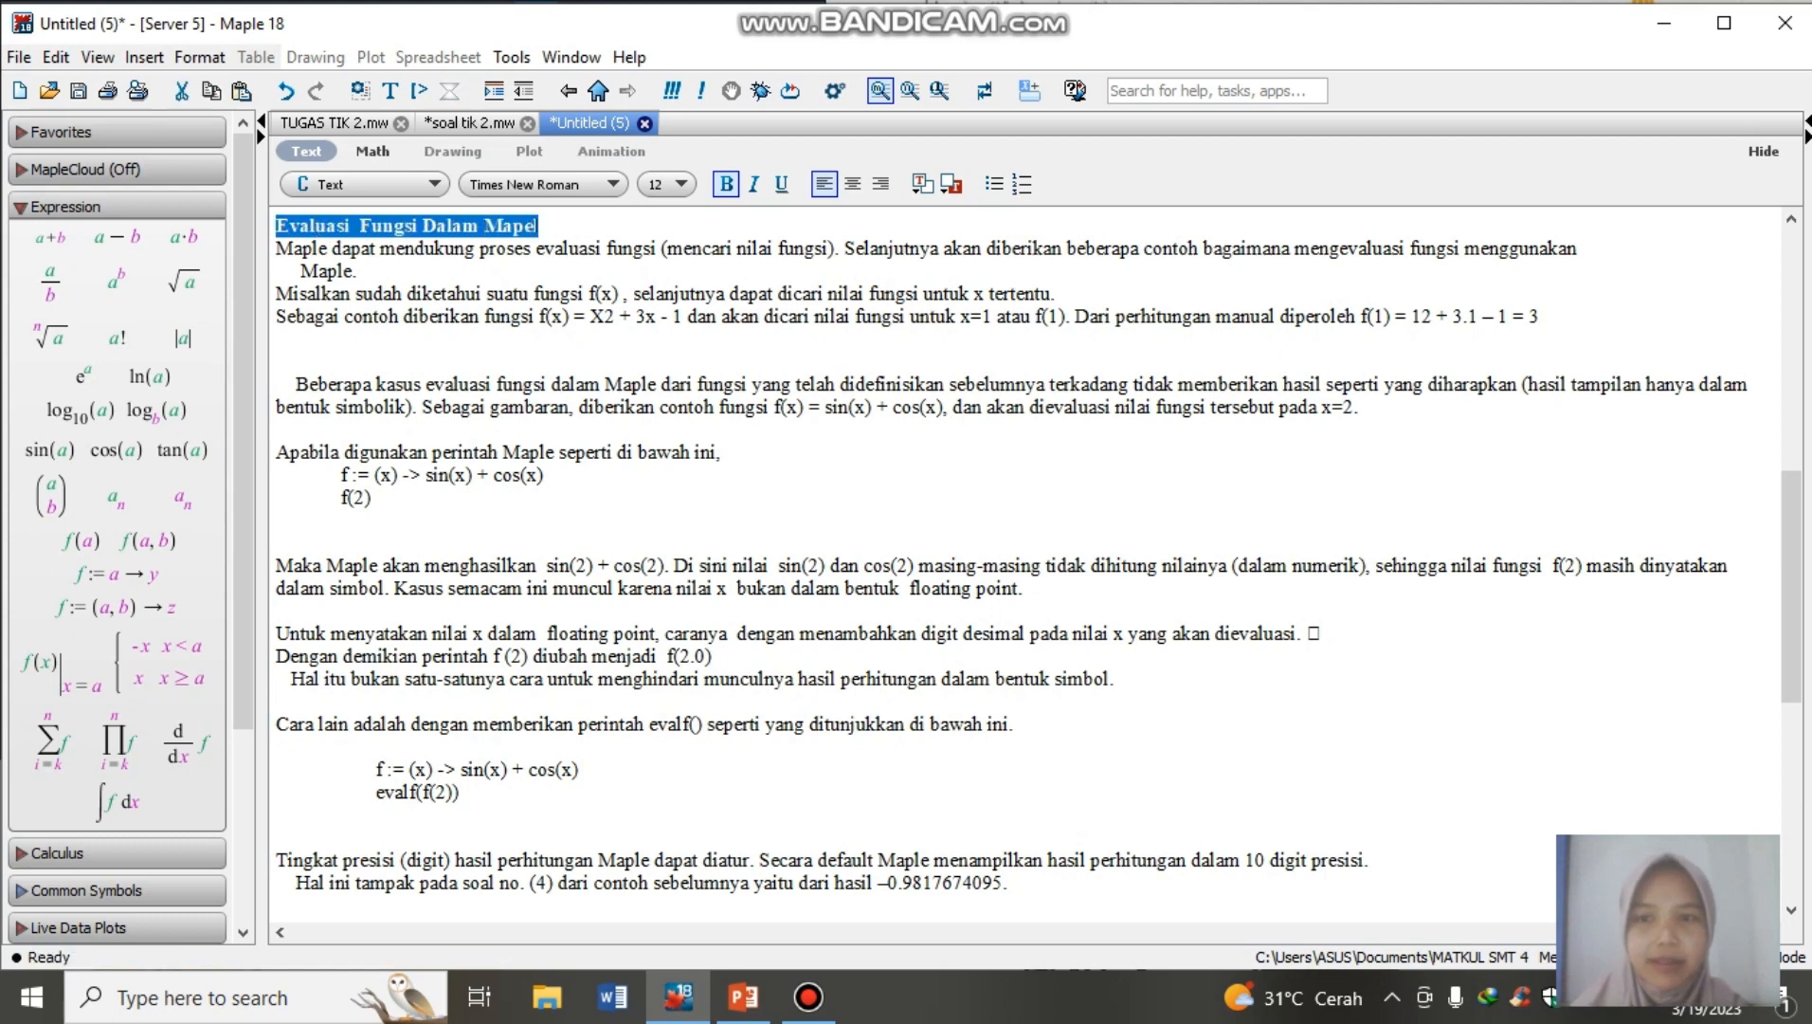
{"action": "key", "text": "Right"}
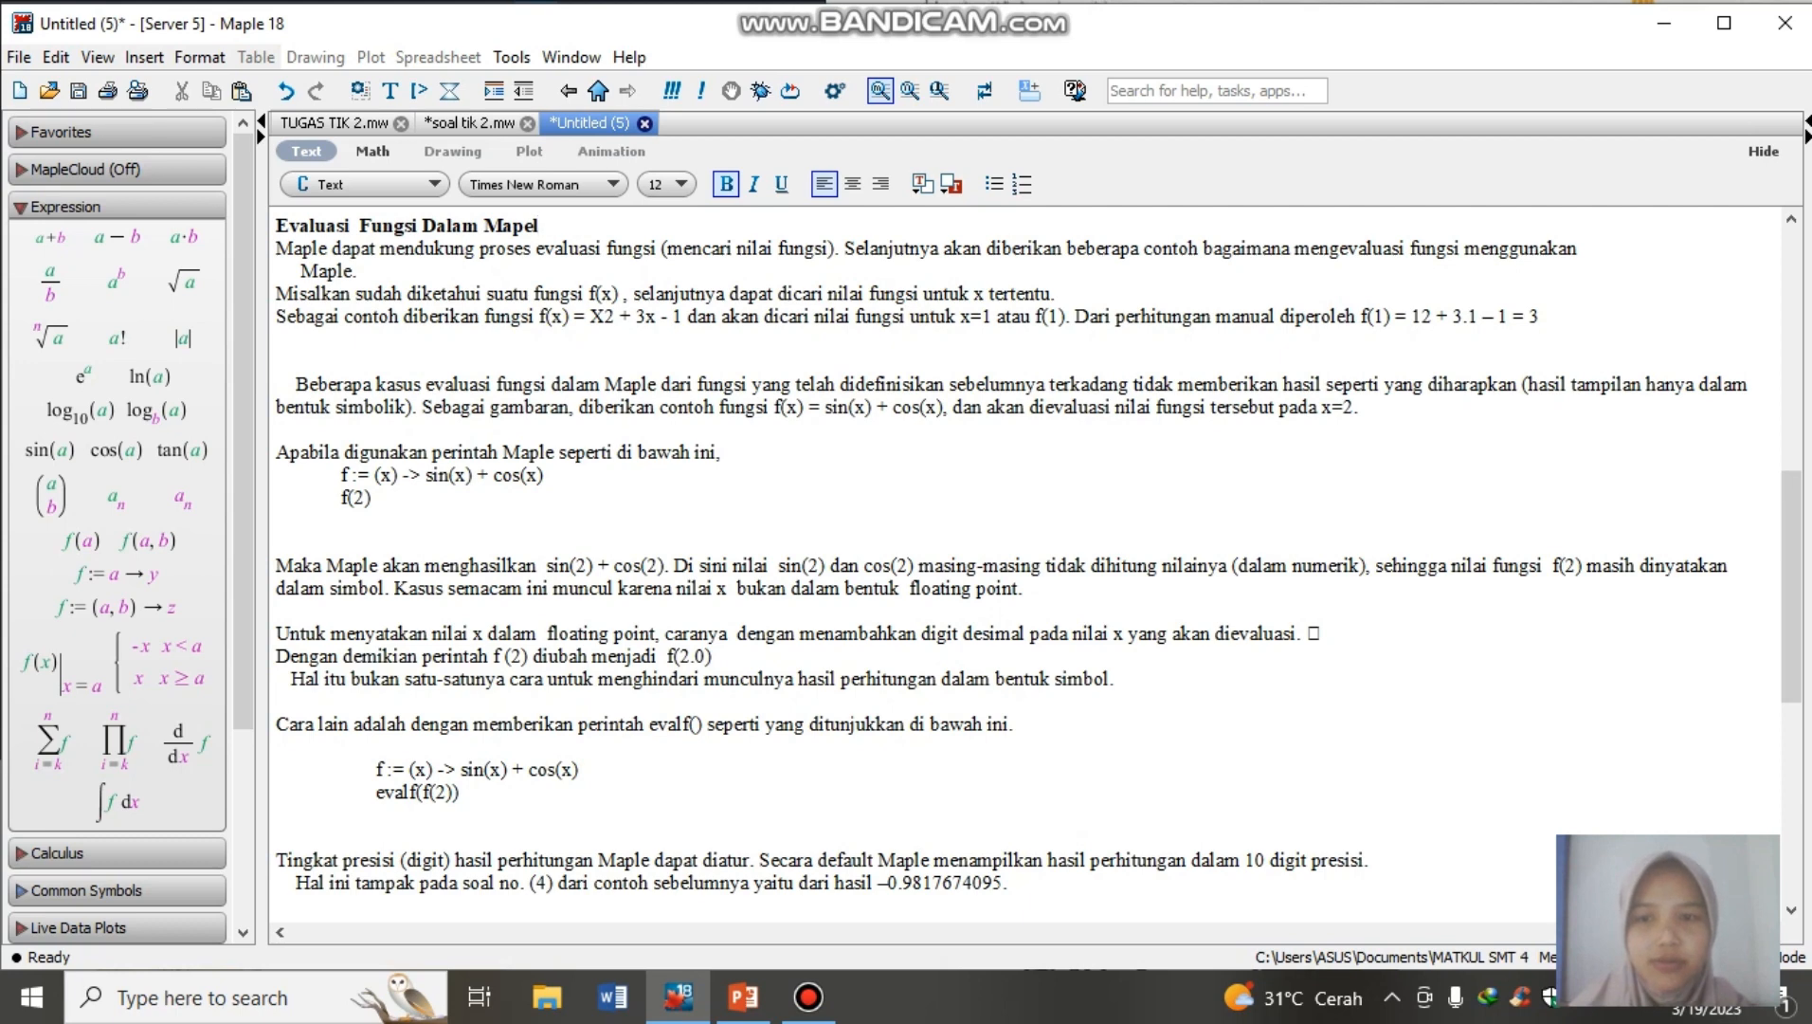
{"action": "left_click_drag", "start_coordinate": [534, 316], "coordinate": [682, 317]}
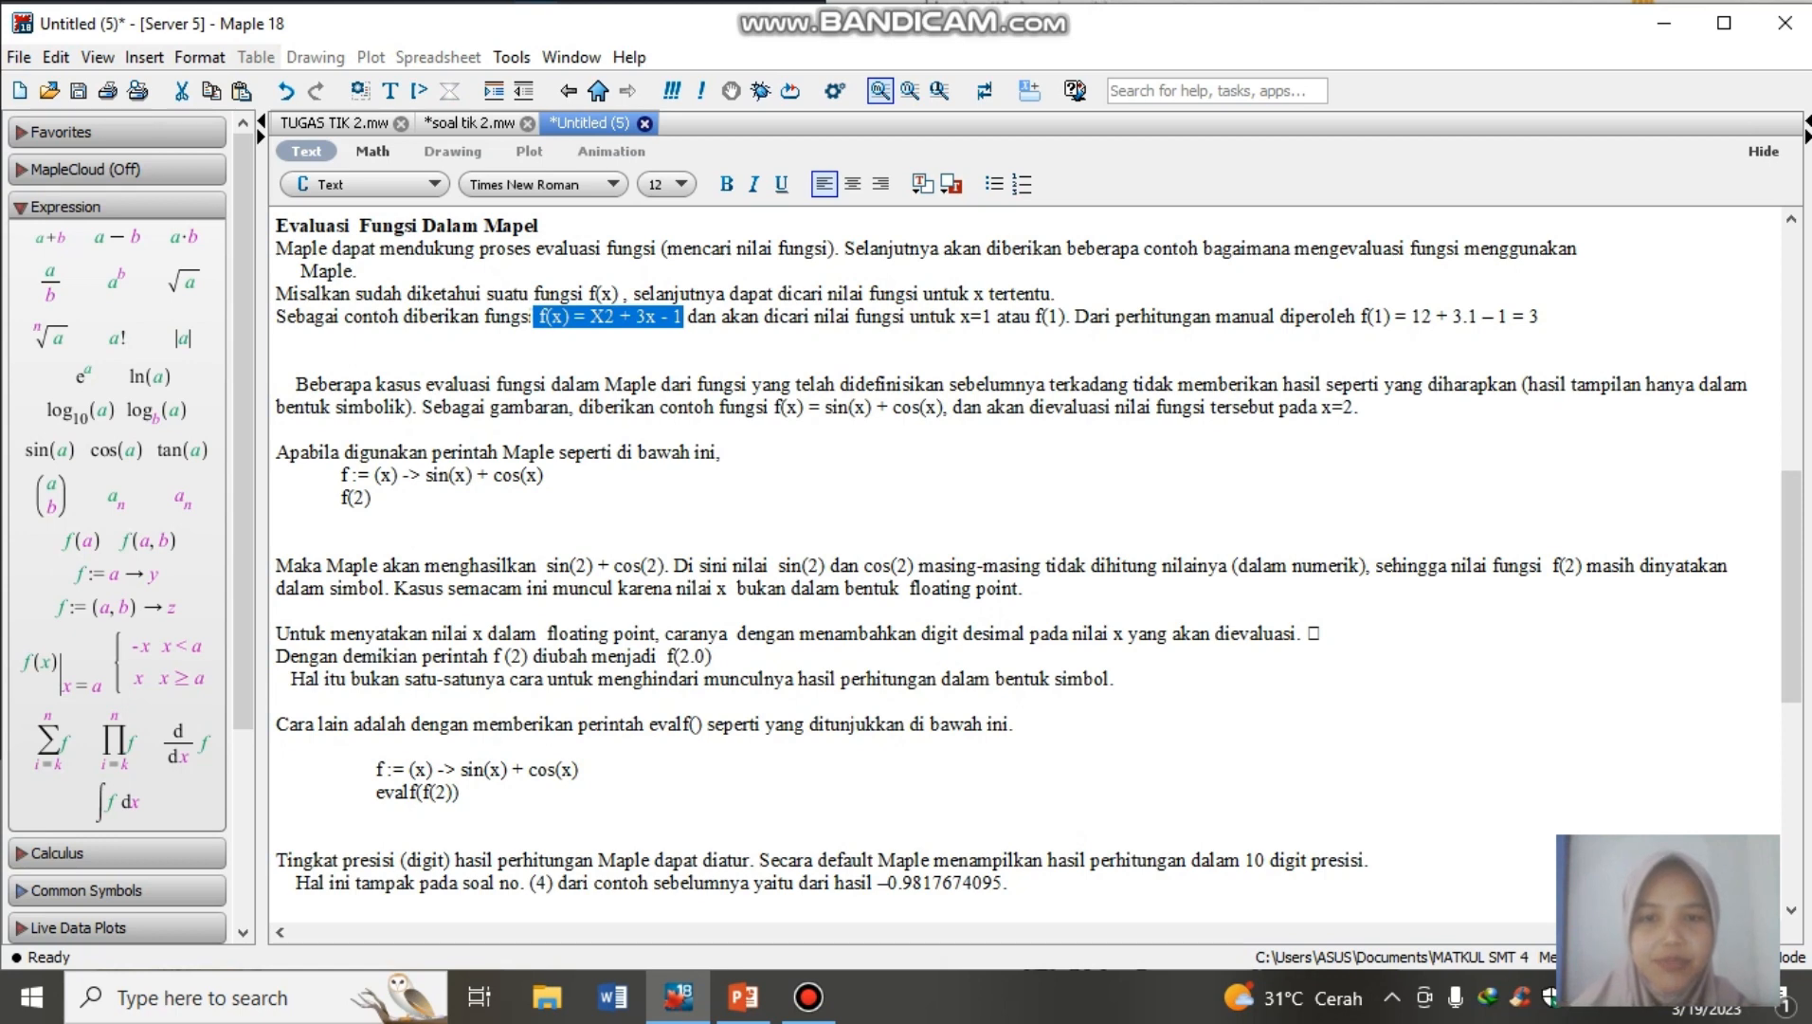
{"action": "left_click_drag", "start_coordinate": [961, 317], "coordinate": [992, 317]}
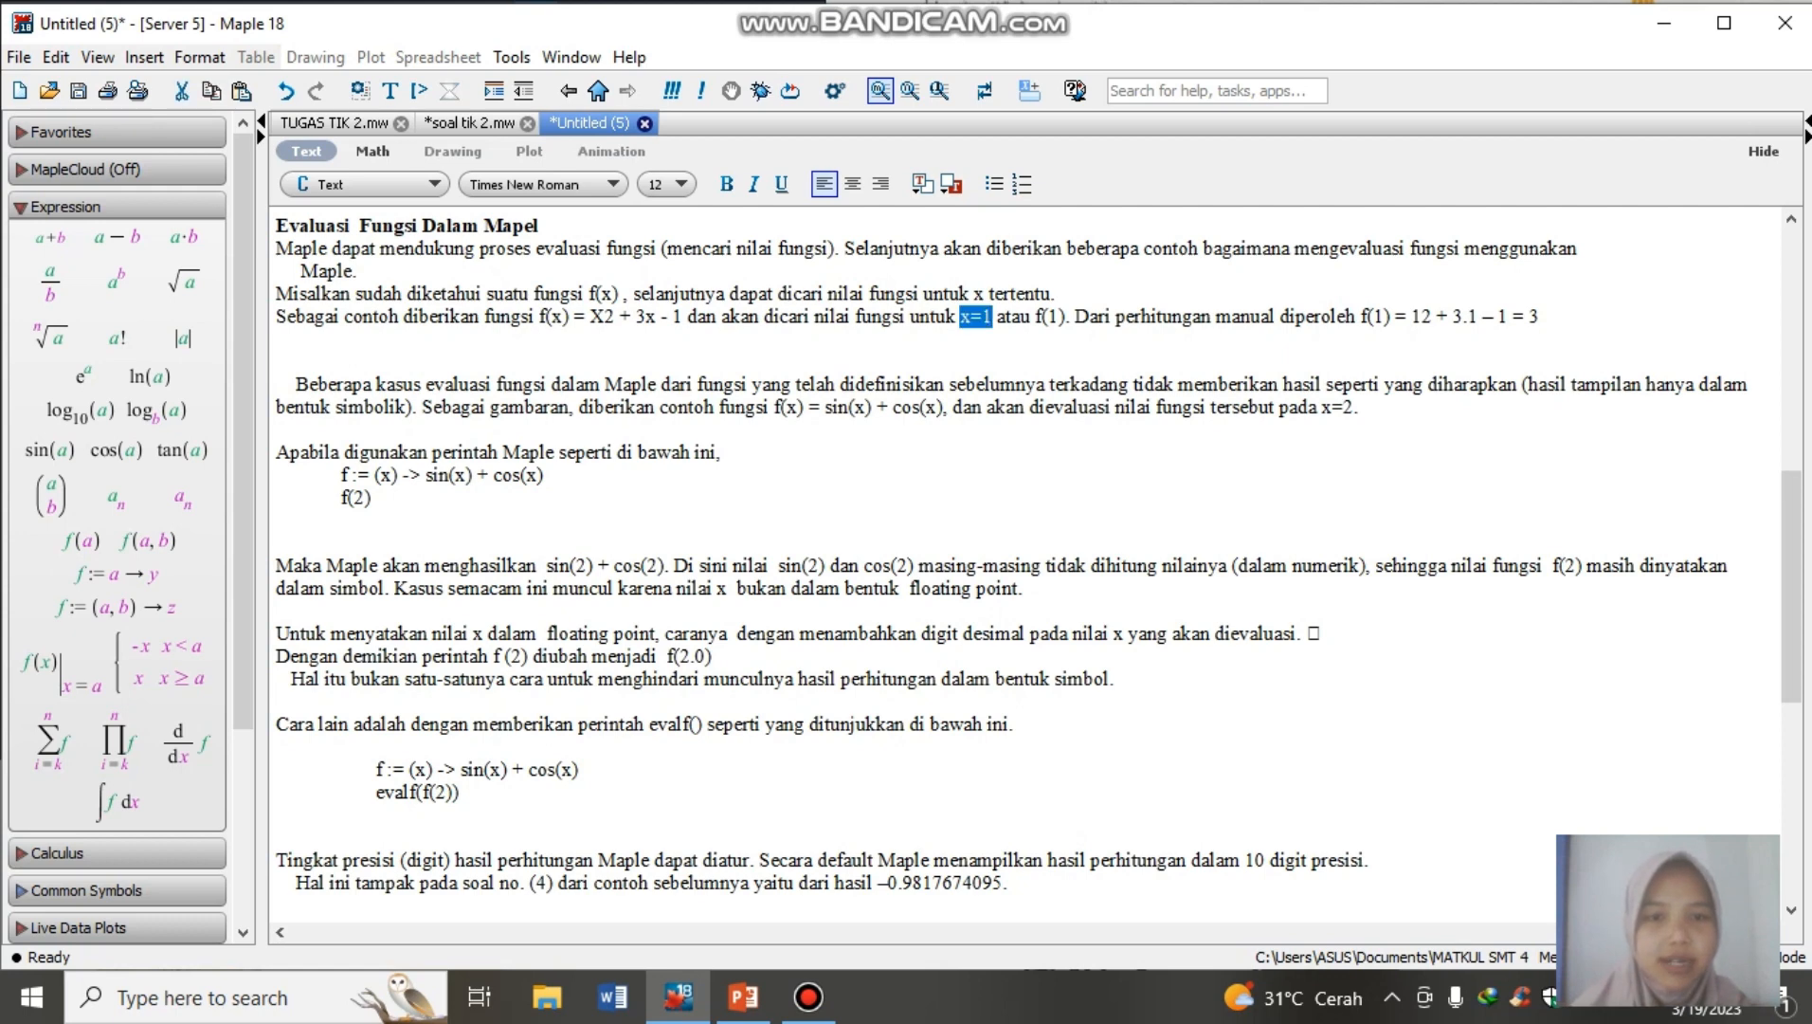
{"action": "left_click_drag", "start_coordinate": [1359, 317], "coordinate": [1541, 317]}
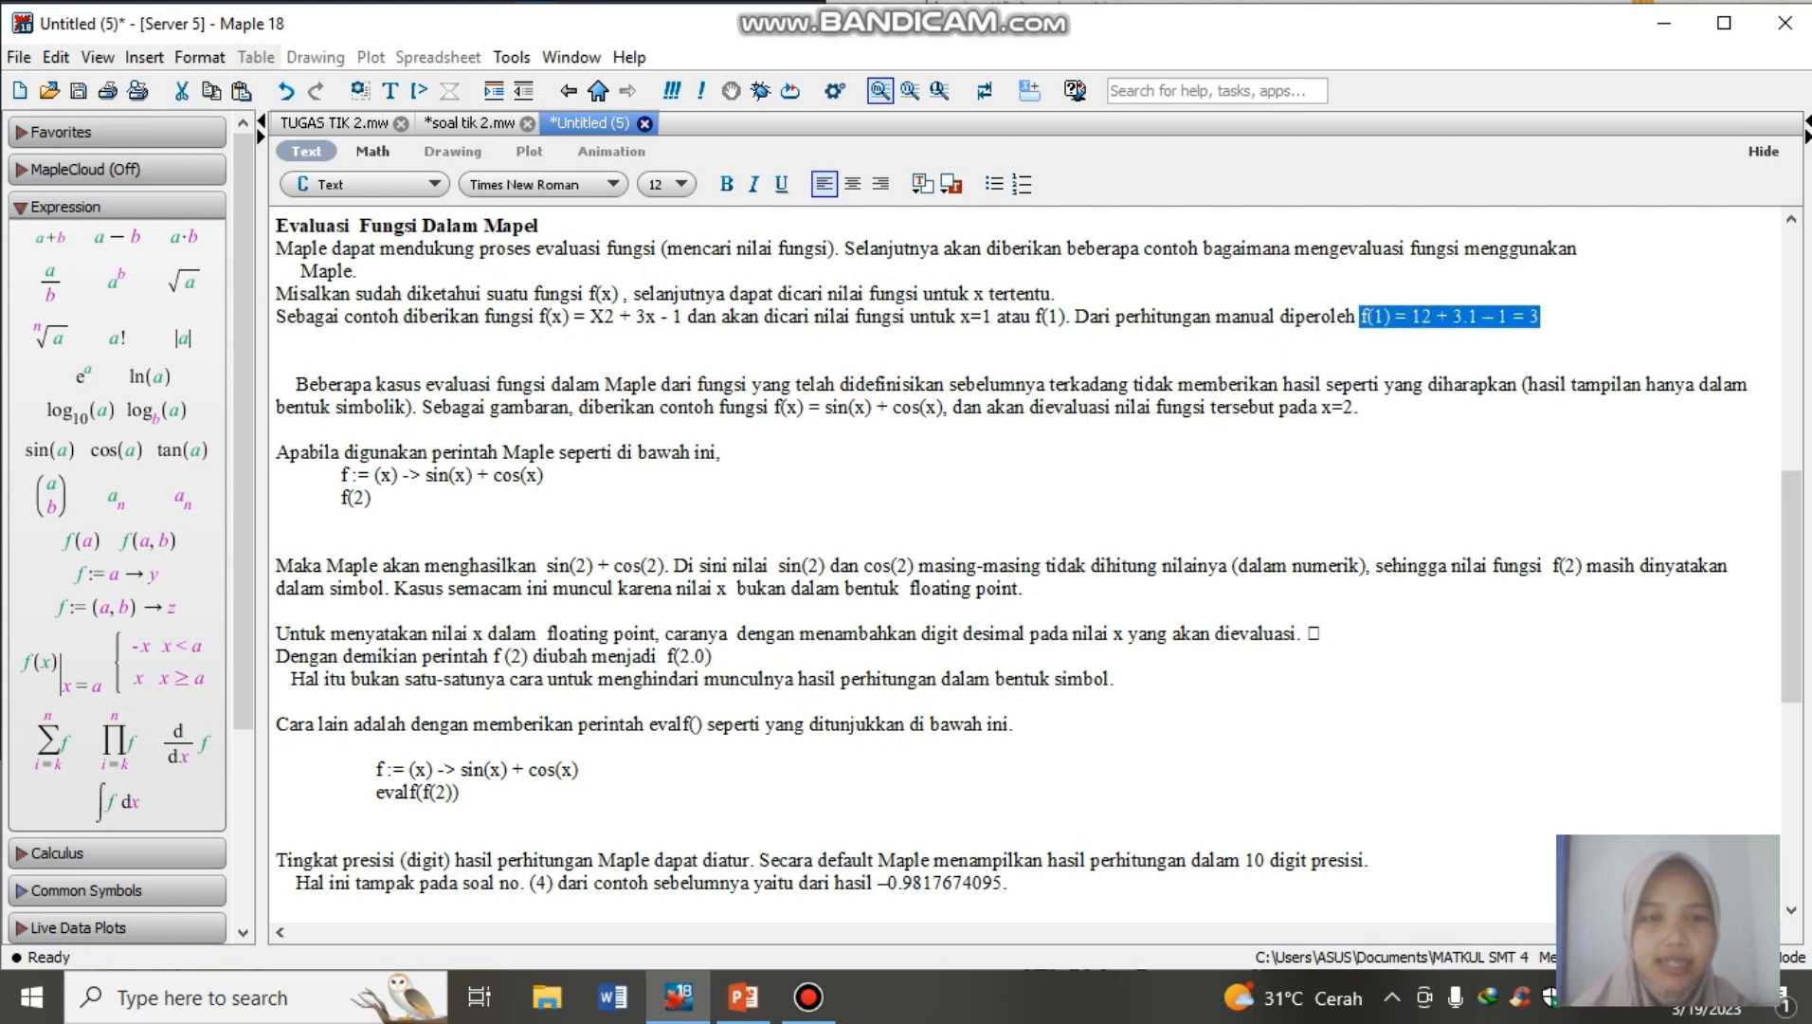
{"action": "left_click", "coordinate": [1543, 317]}
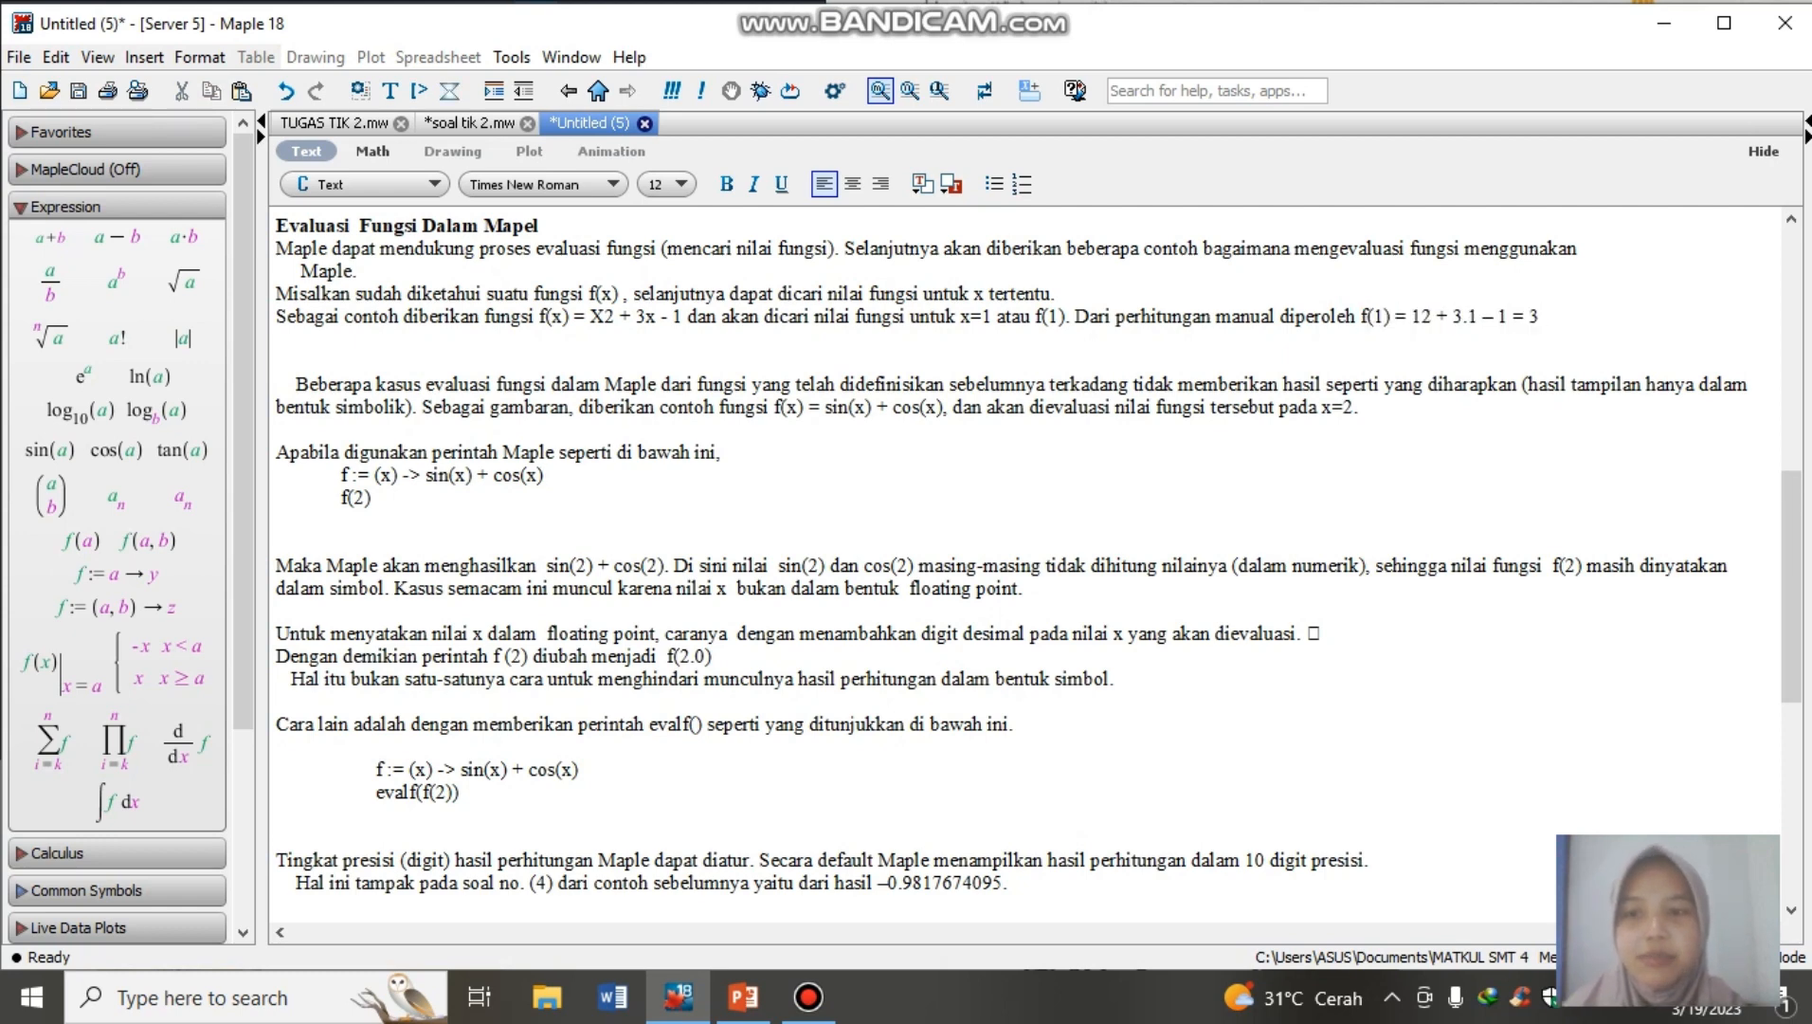
- Examine the f(x) = sin(x) + cos(x) example at x=2, its Maple commands and the explanation of the symbolic result
{"action": "left_click", "coordinate": [543, 476]}
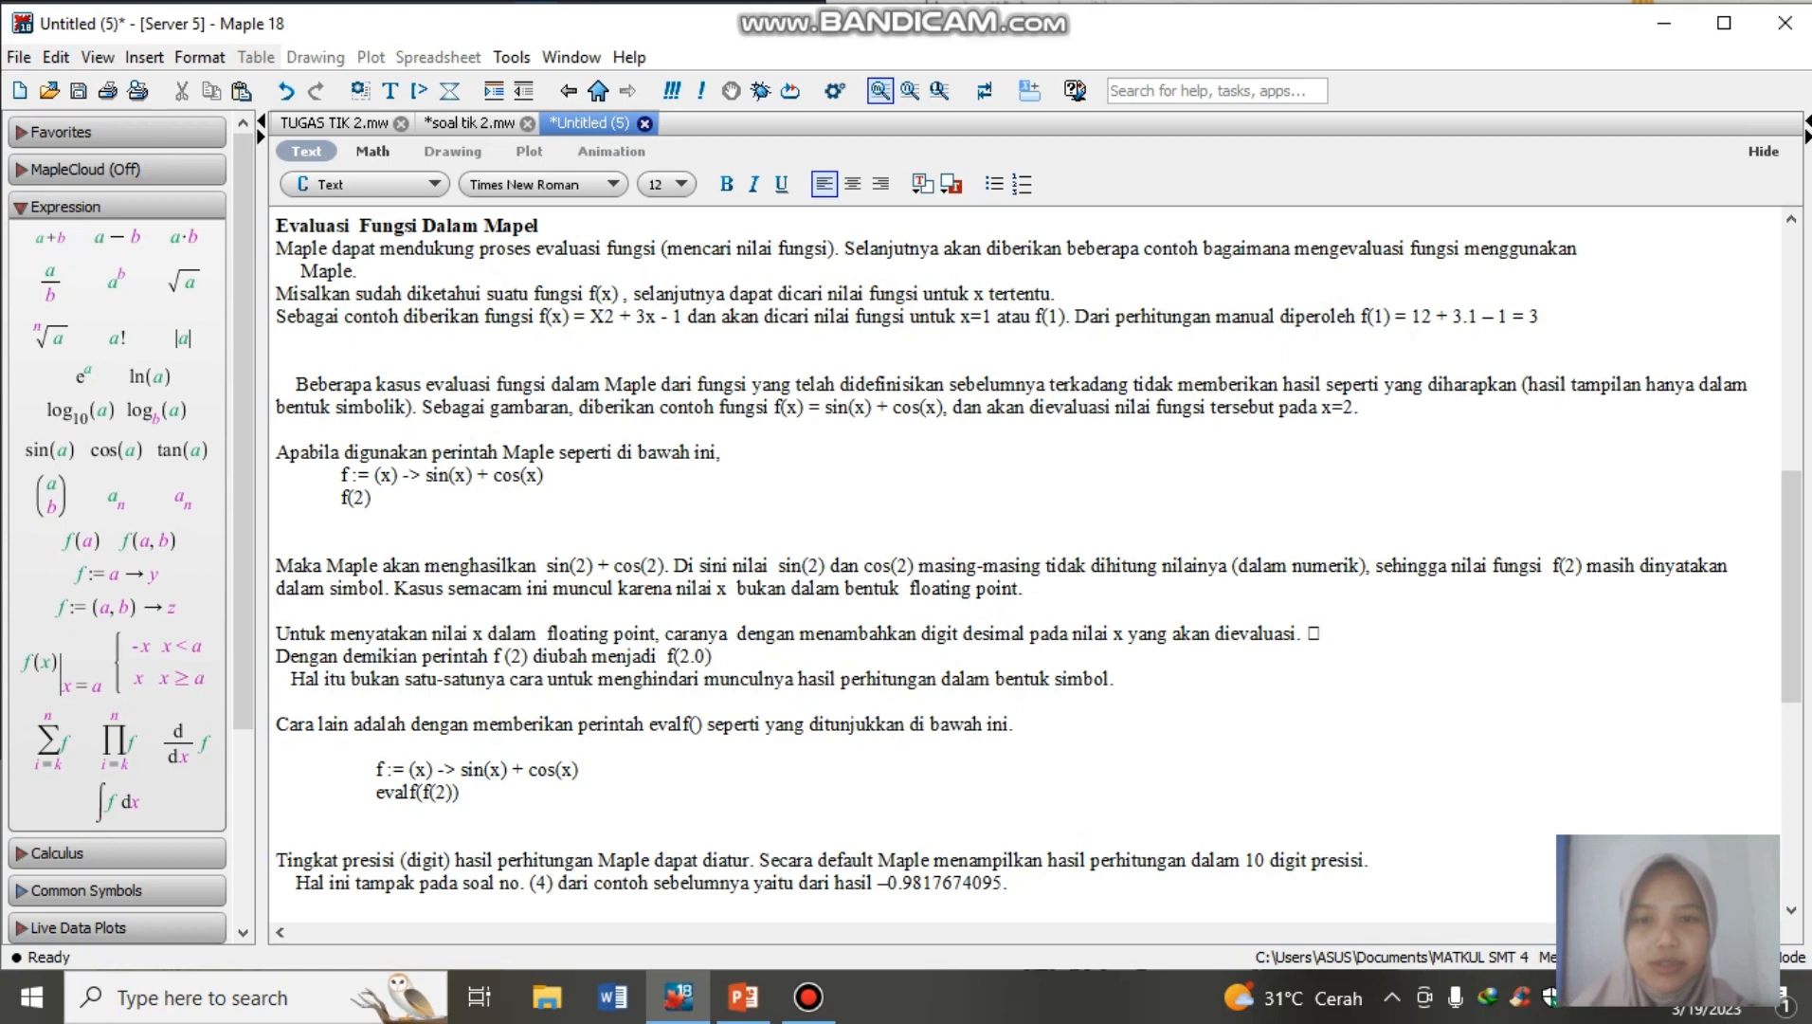
{"action": "left_click", "coordinate": [773, 407]}
{"action": "left_click_drag", "start_coordinate": [773, 407], "coordinate": [948, 407]}
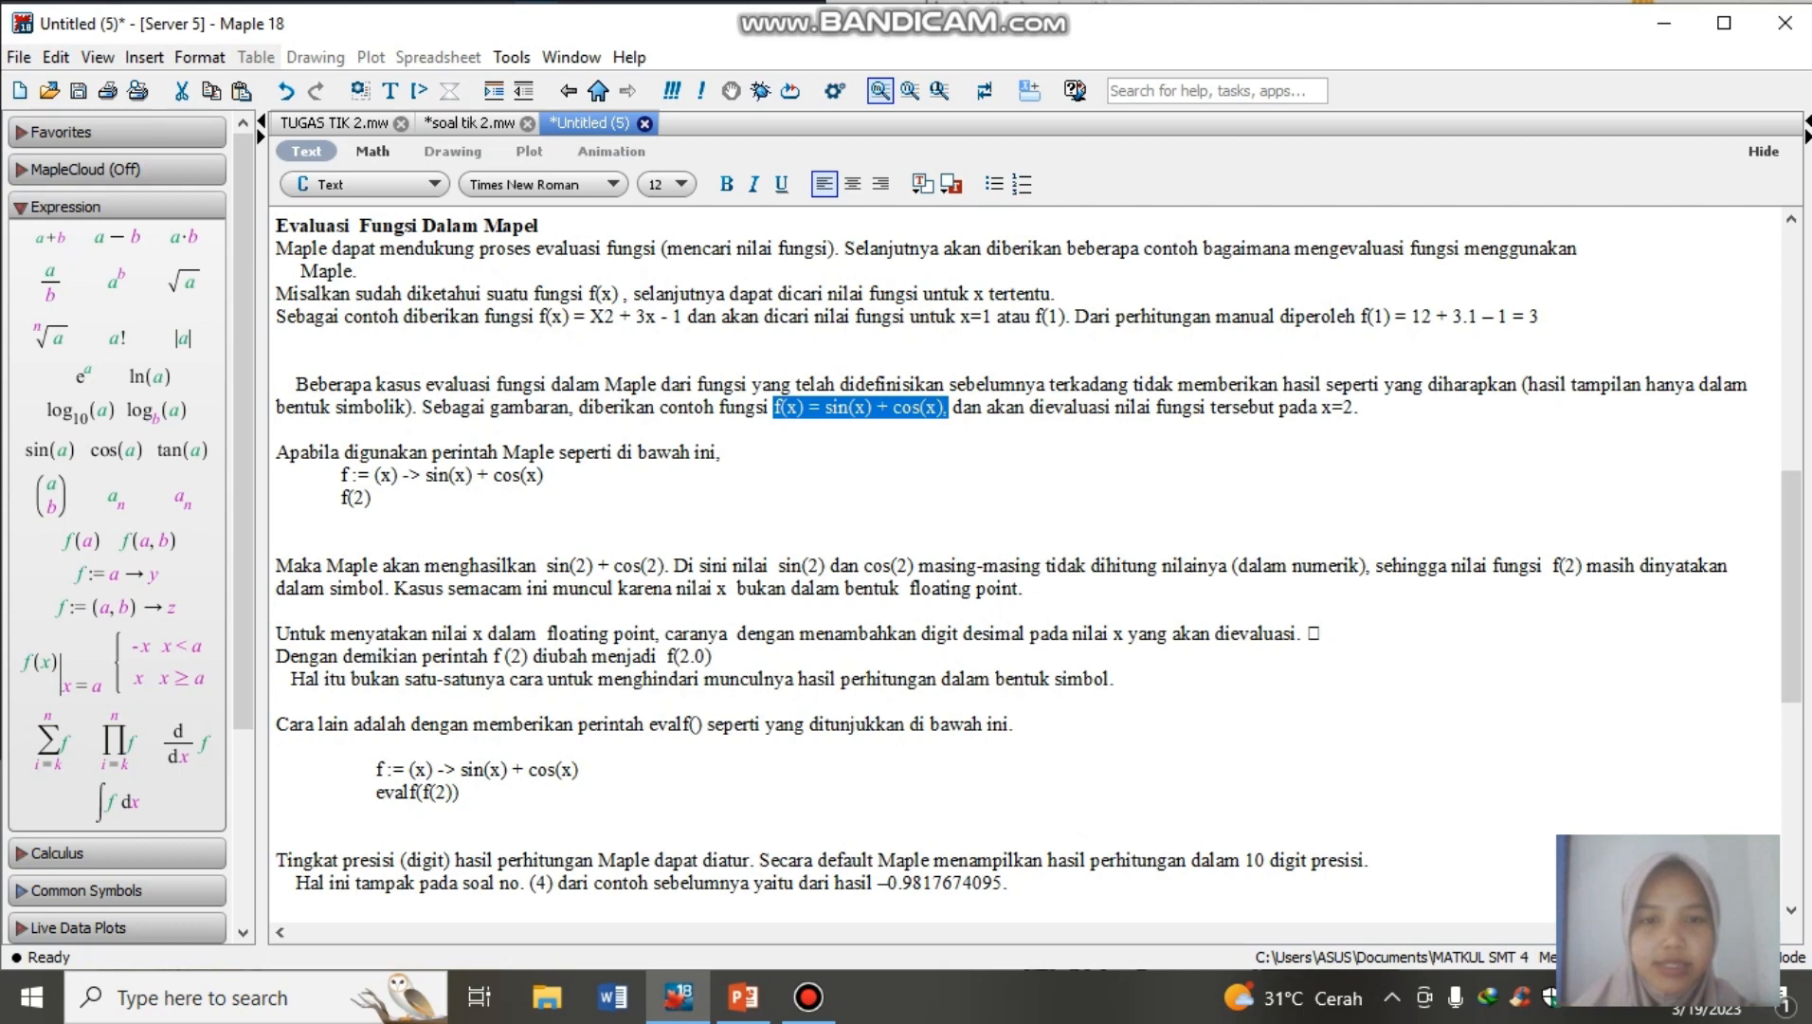
{"action": "left_click_drag", "start_coordinate": [1317, 408], "coordinate": [1368, 408]}
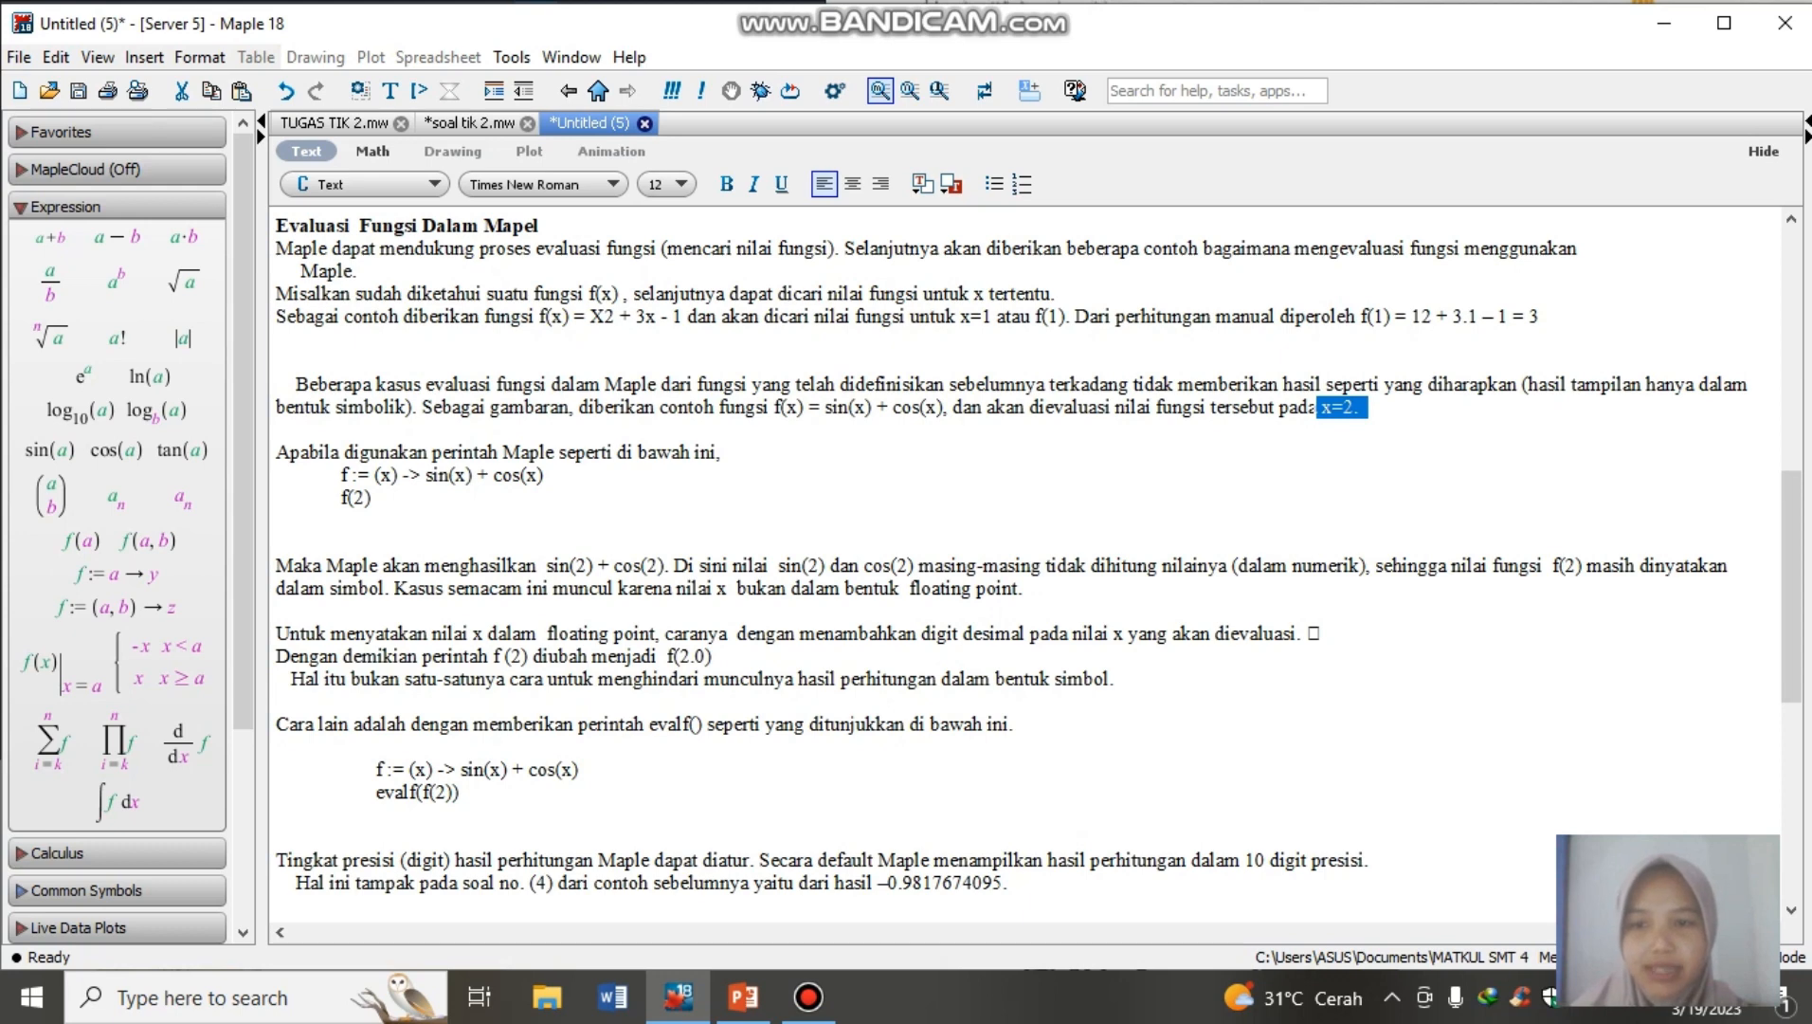
{"action": "left_click_drag", "start_coordinate": [331, 475], "coordinate": [376, 518]}
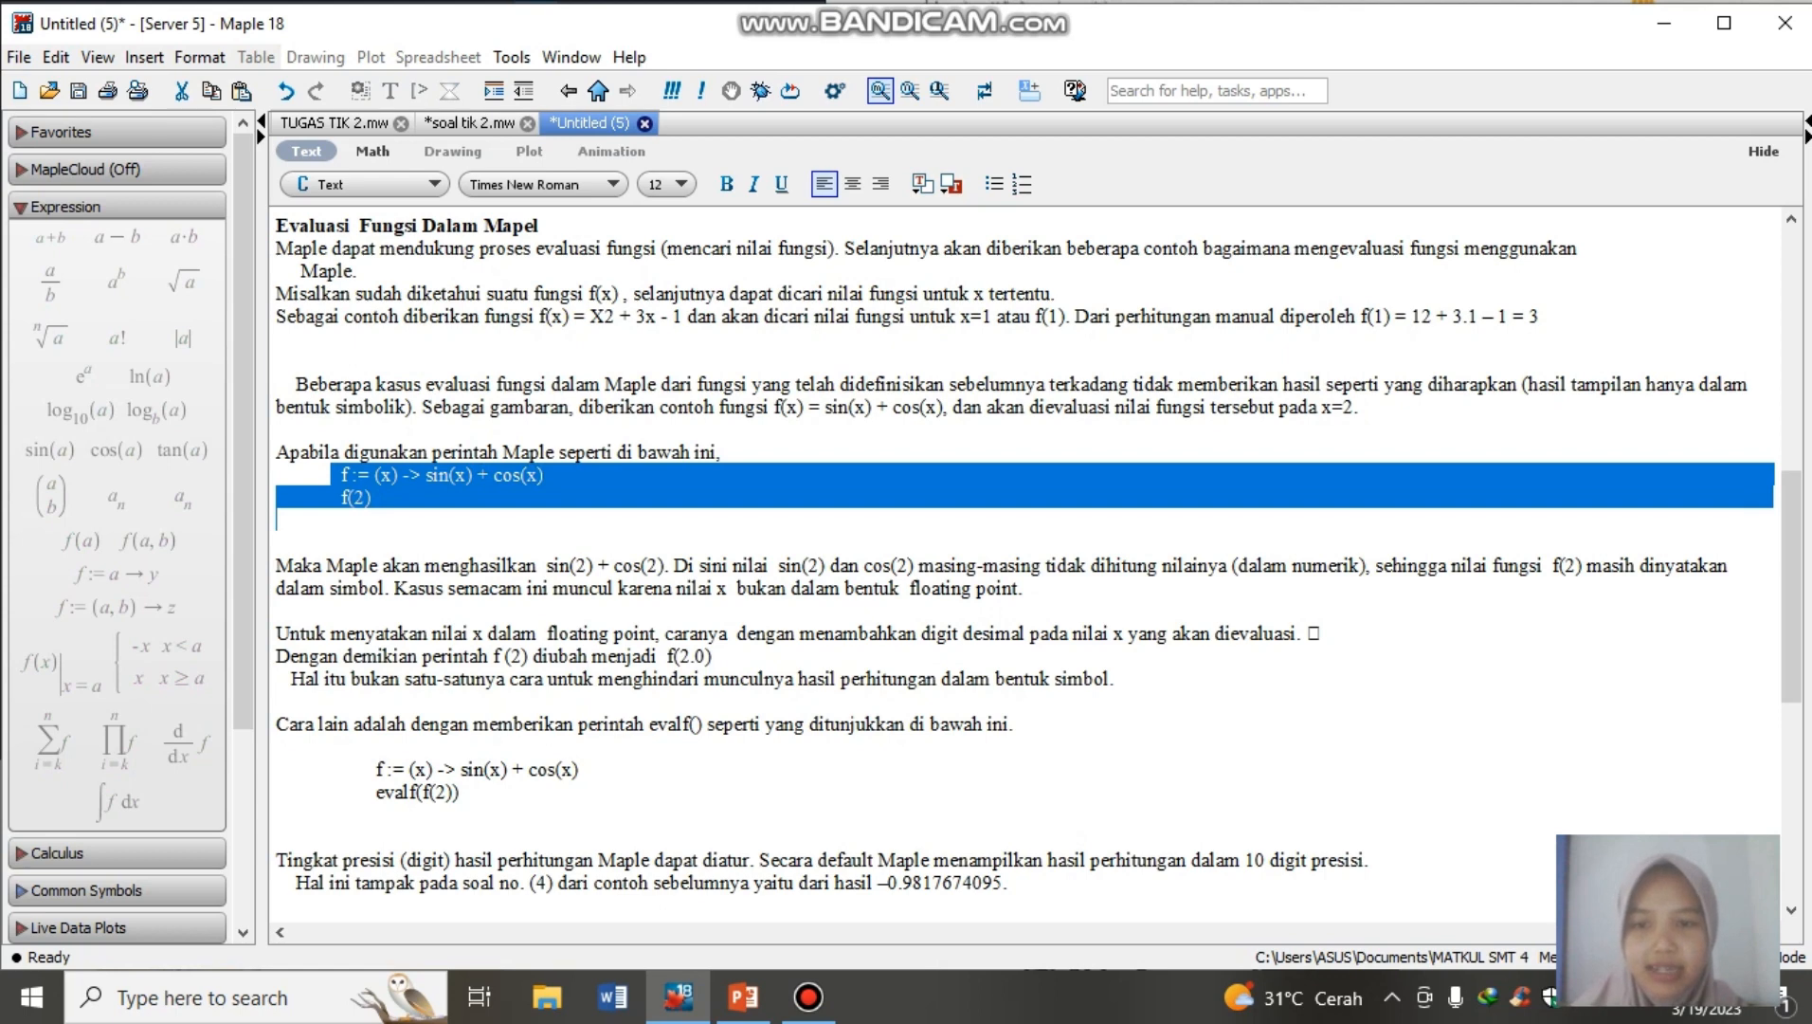
{"action": "left_click_drag", "start_coordinate": [546, 565], "coordinate": [665, 567]}
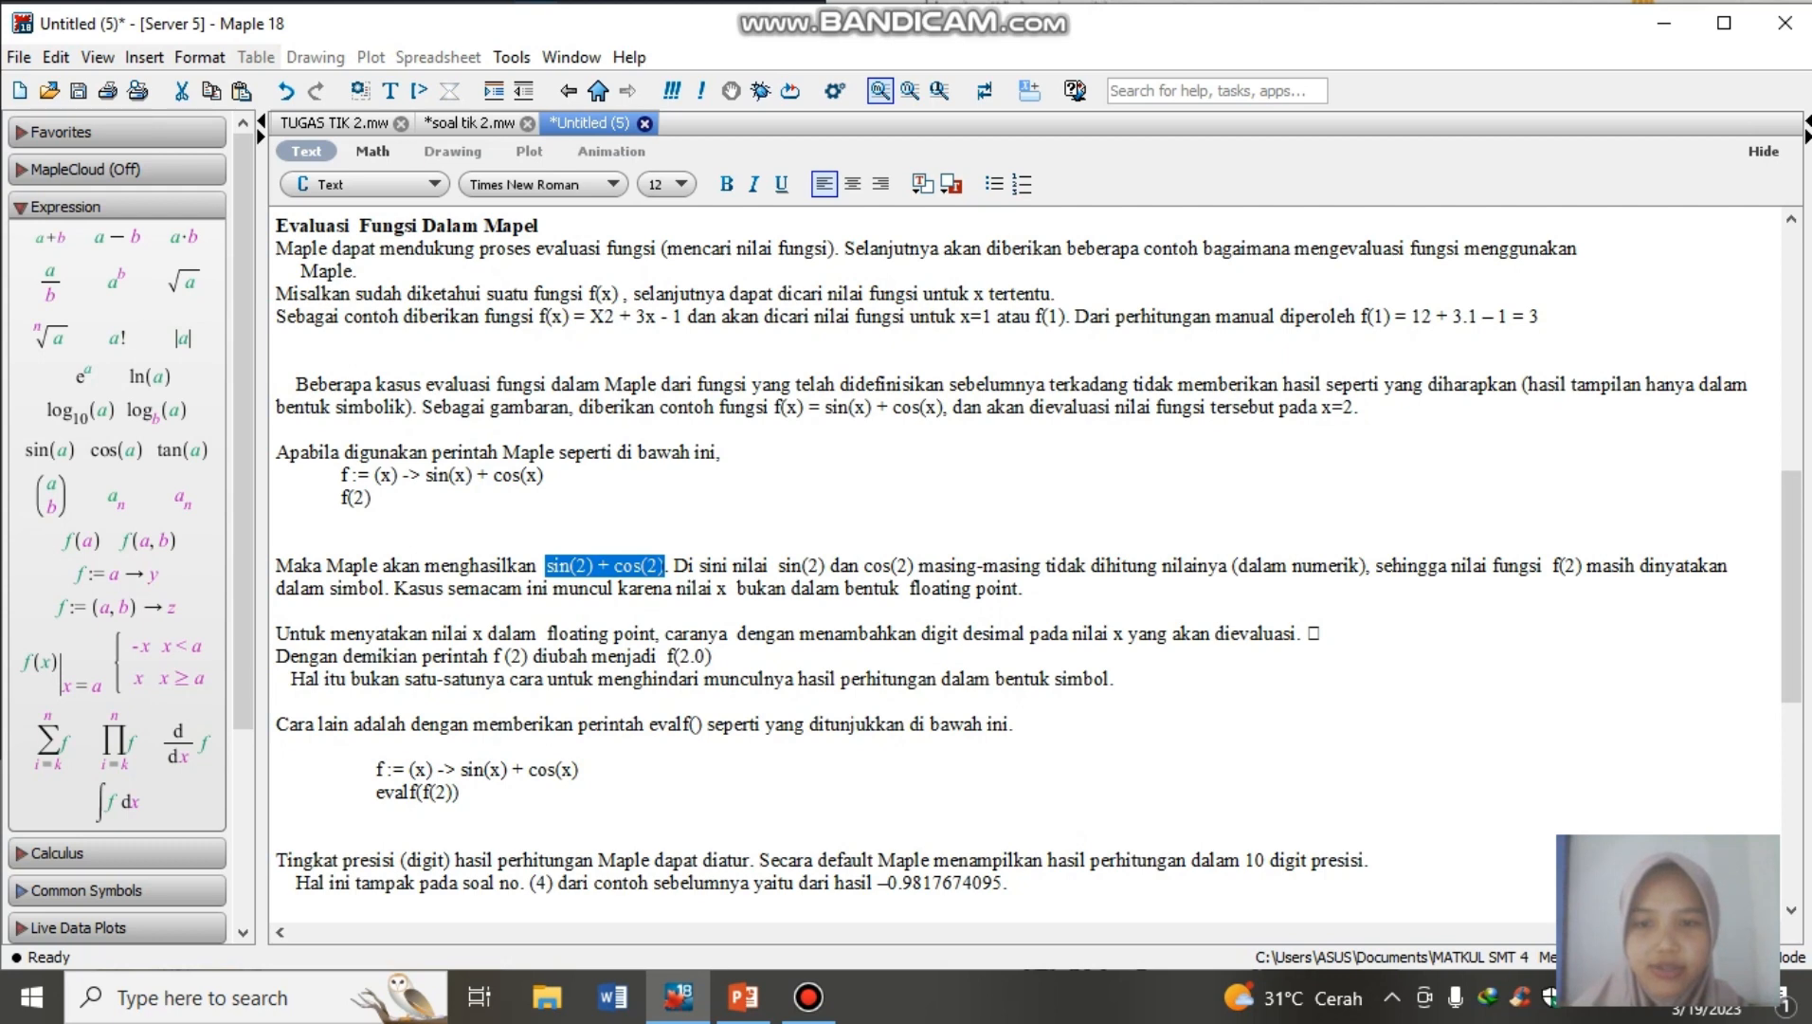
{"action": "left_click", "coordinate": [665, 566]}
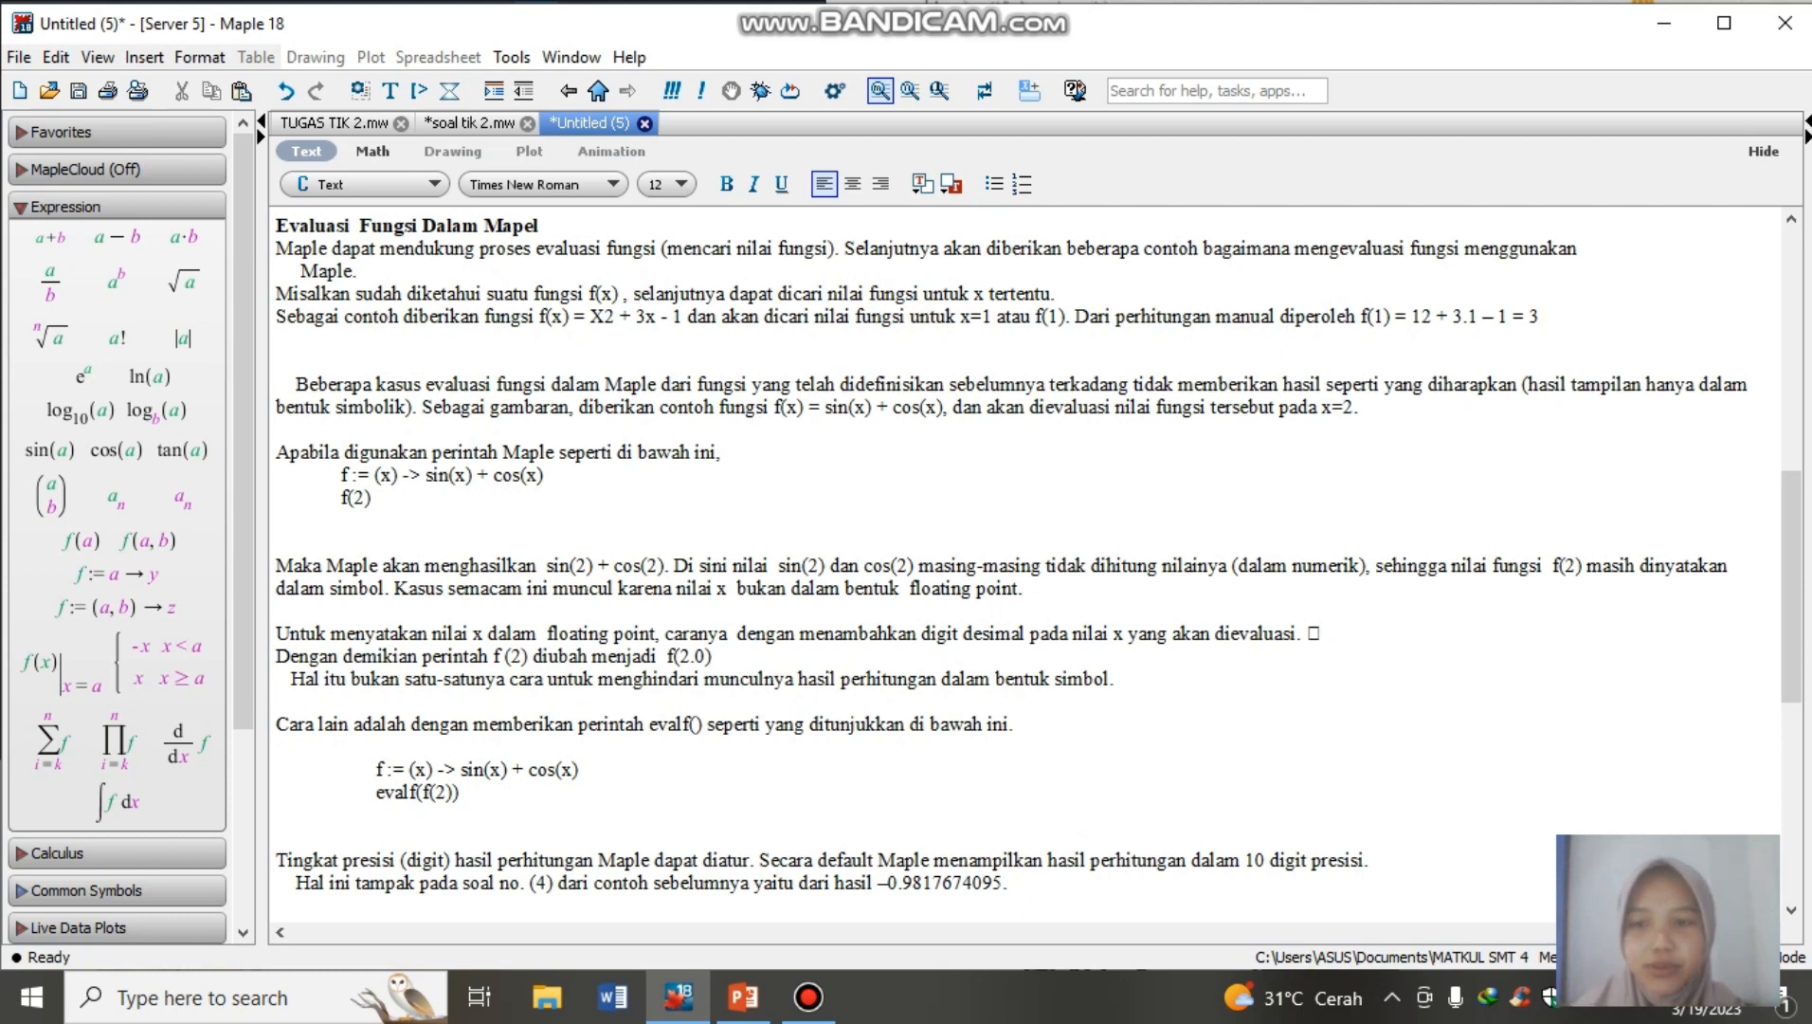
{"action": "double_click", "coordinate": [361, 588]}
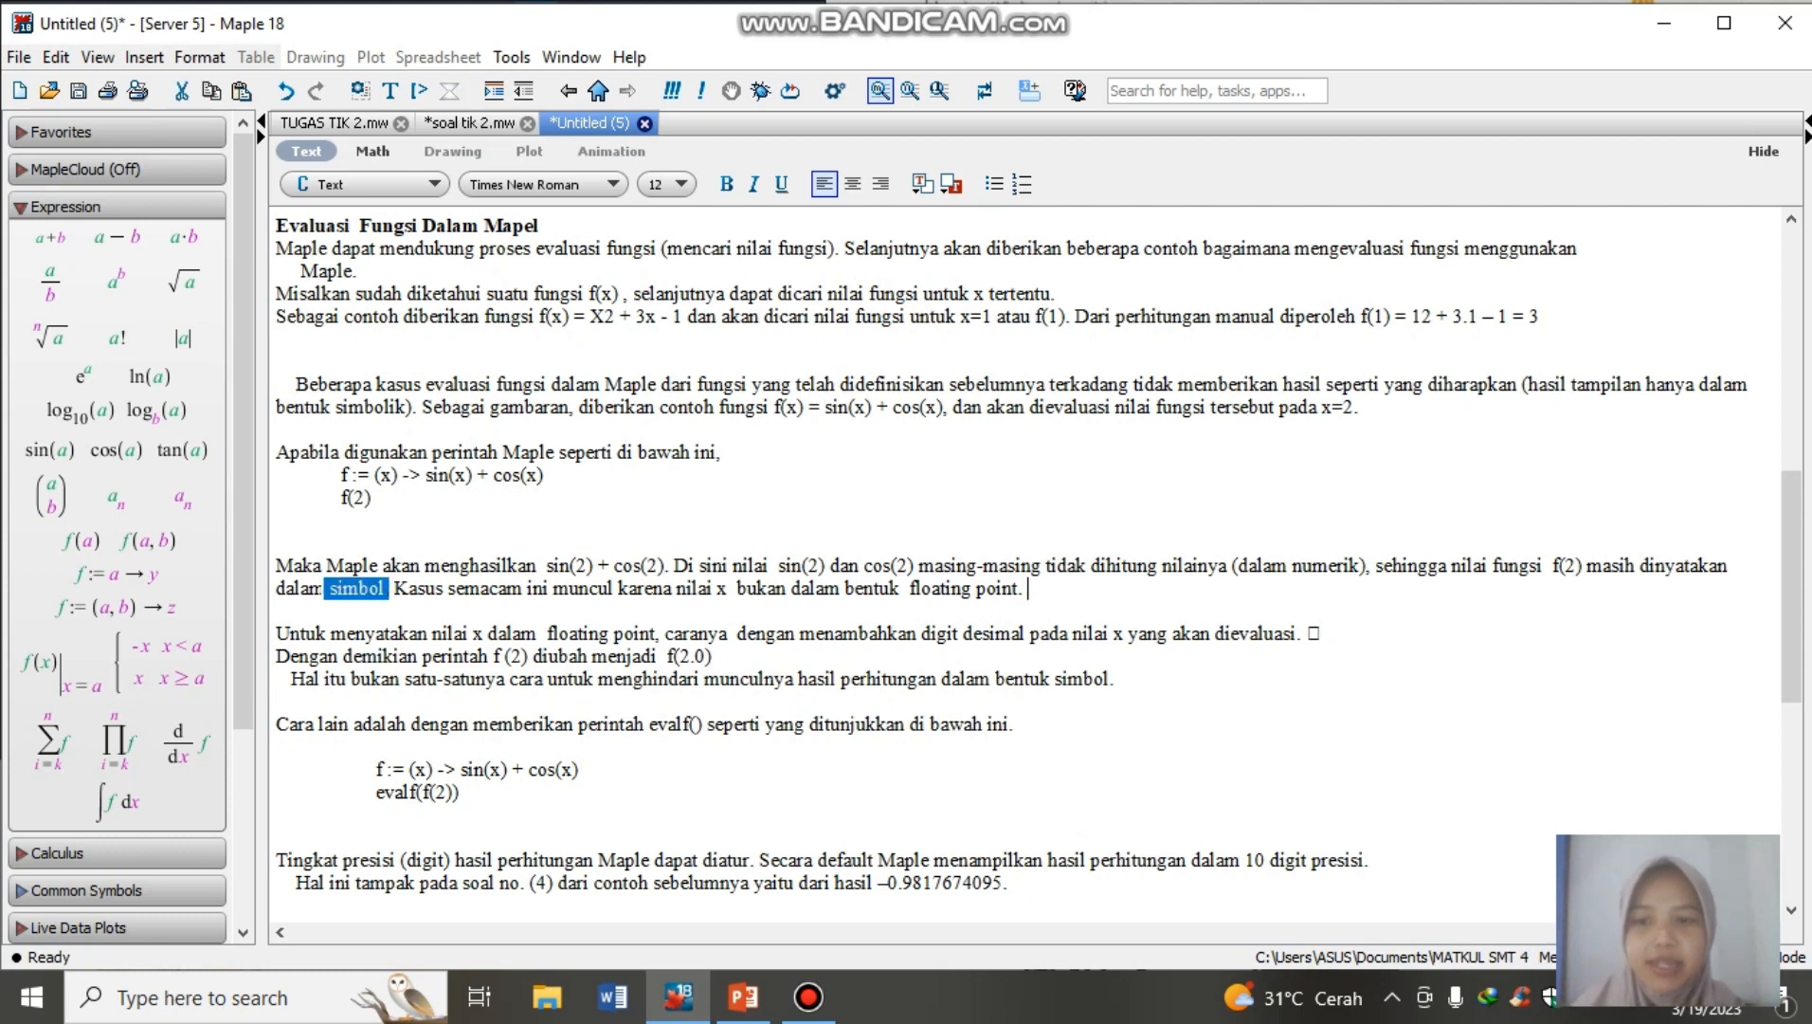
{"action": "left_click", "coordinate": [388, 588]}
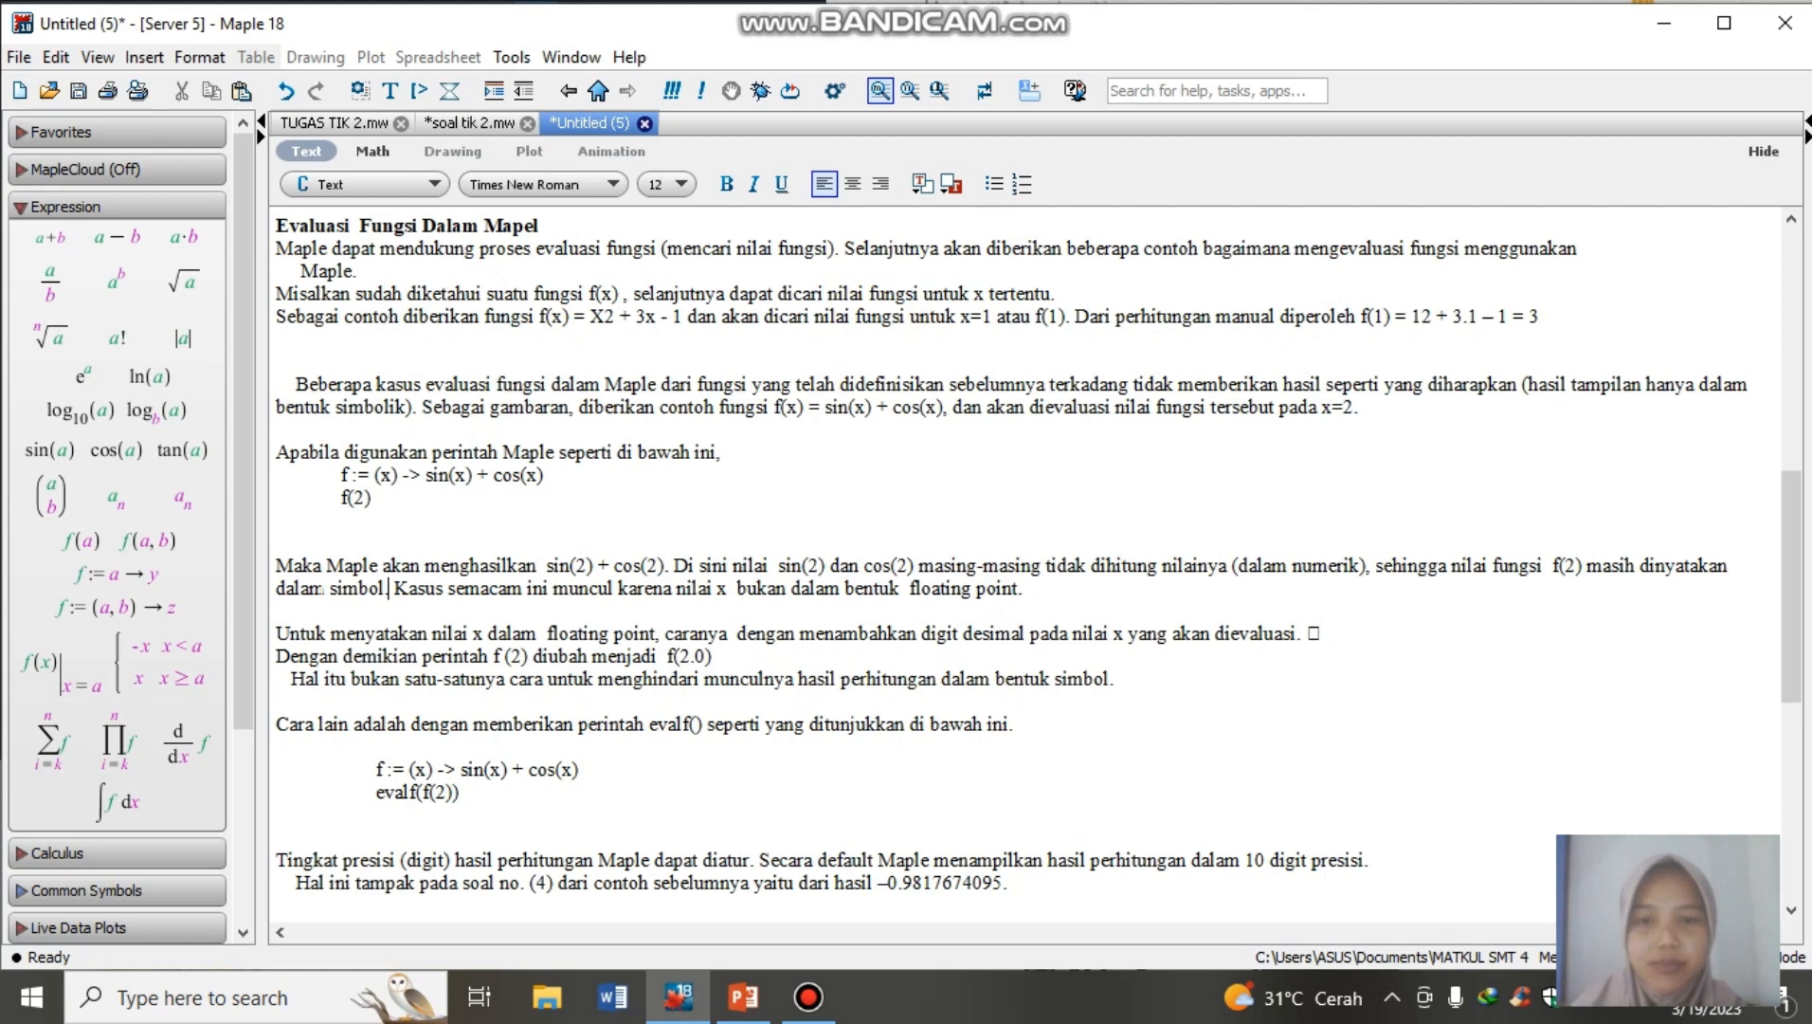
{"action": "left_click_drag", "start_coordinate": [905, 588], "coordinate": [1023, 589]}
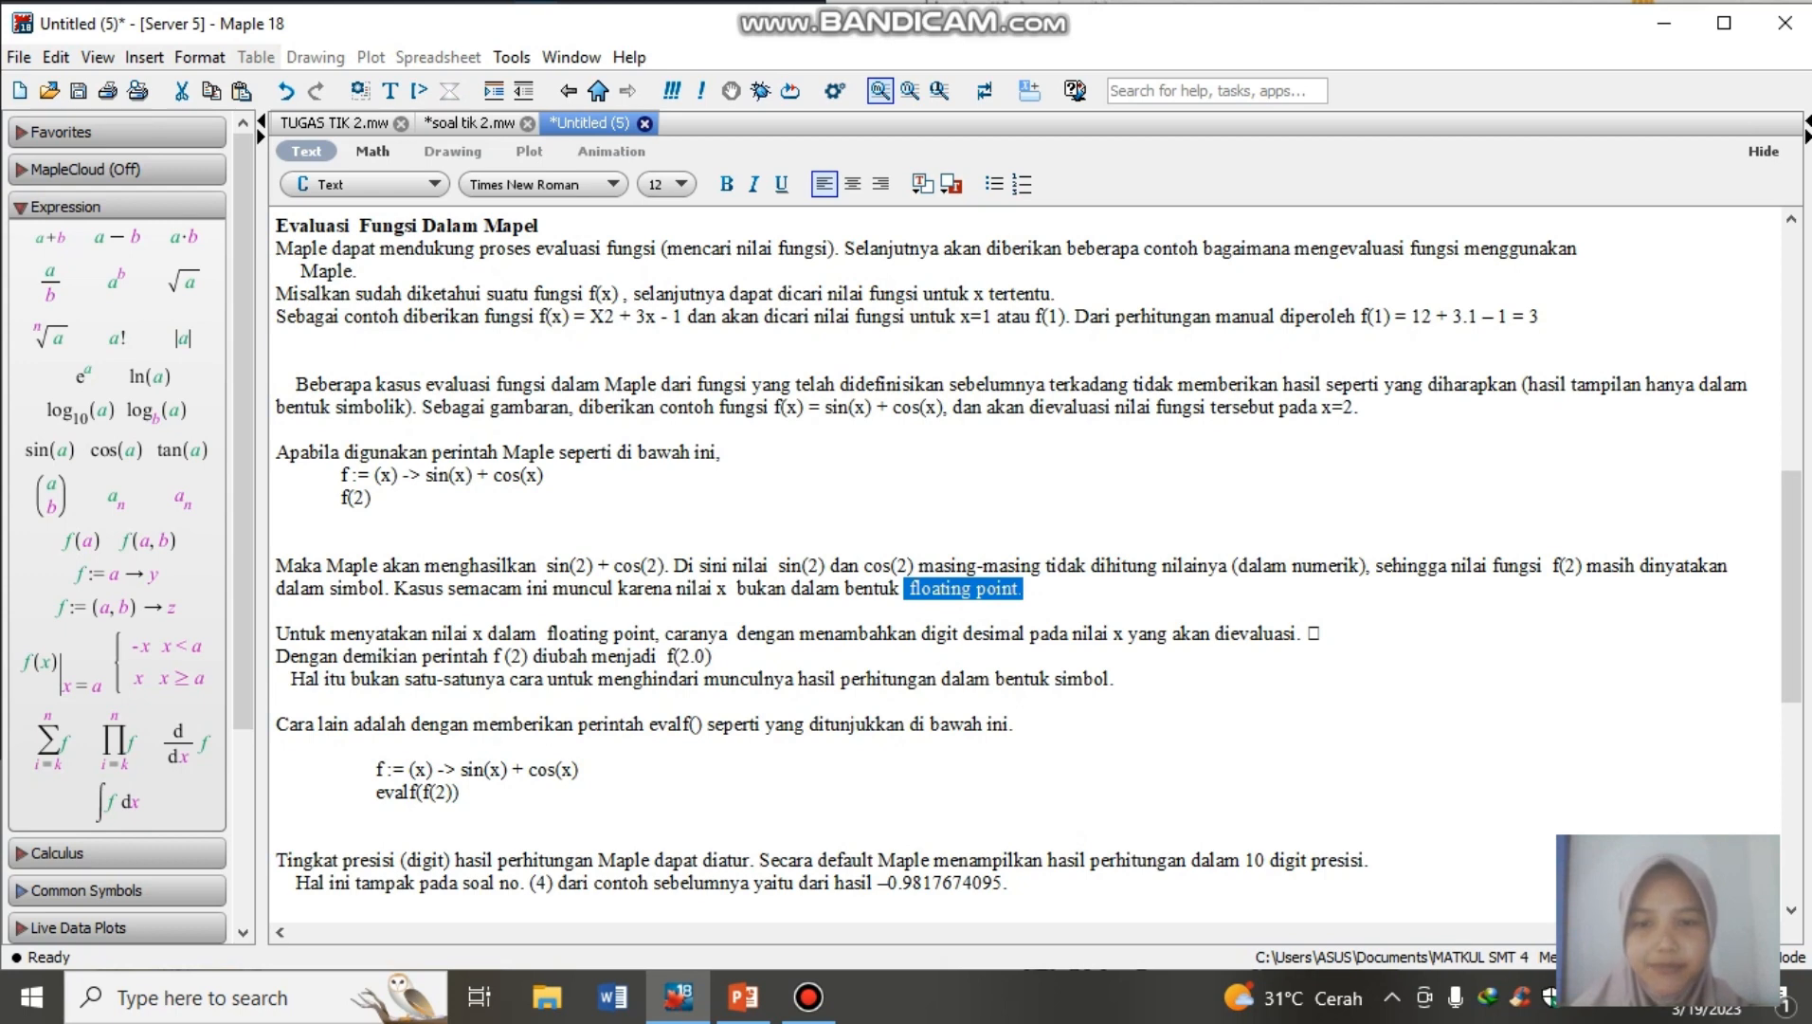
- Read the two ways of getting a numeric result, using the decimal argument f(2.0) and the evalf(f(2)) command
{"action": "left_click", "coordinate": [277, 633]}
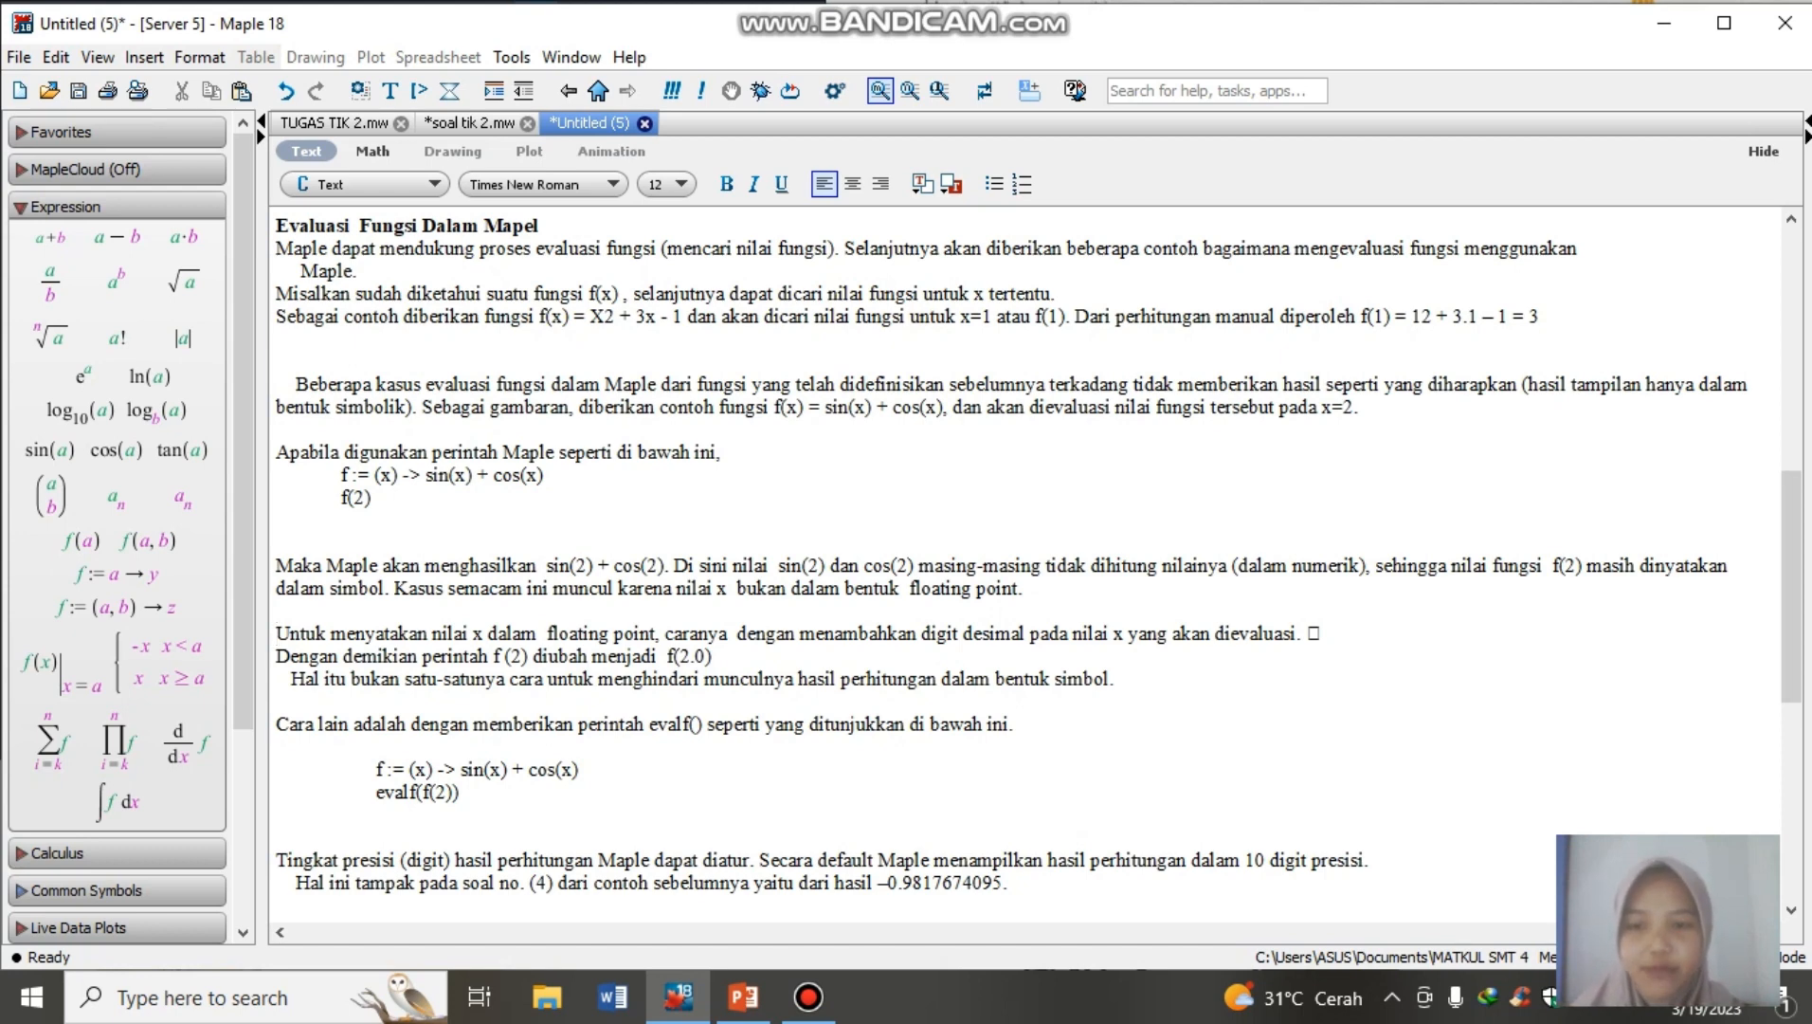
{"action": "left_click_drag", "start_coordinate": [663, 656], "coordinate": [717, 656]}
{"action": "left_click", "coordinate": [717, 656]}
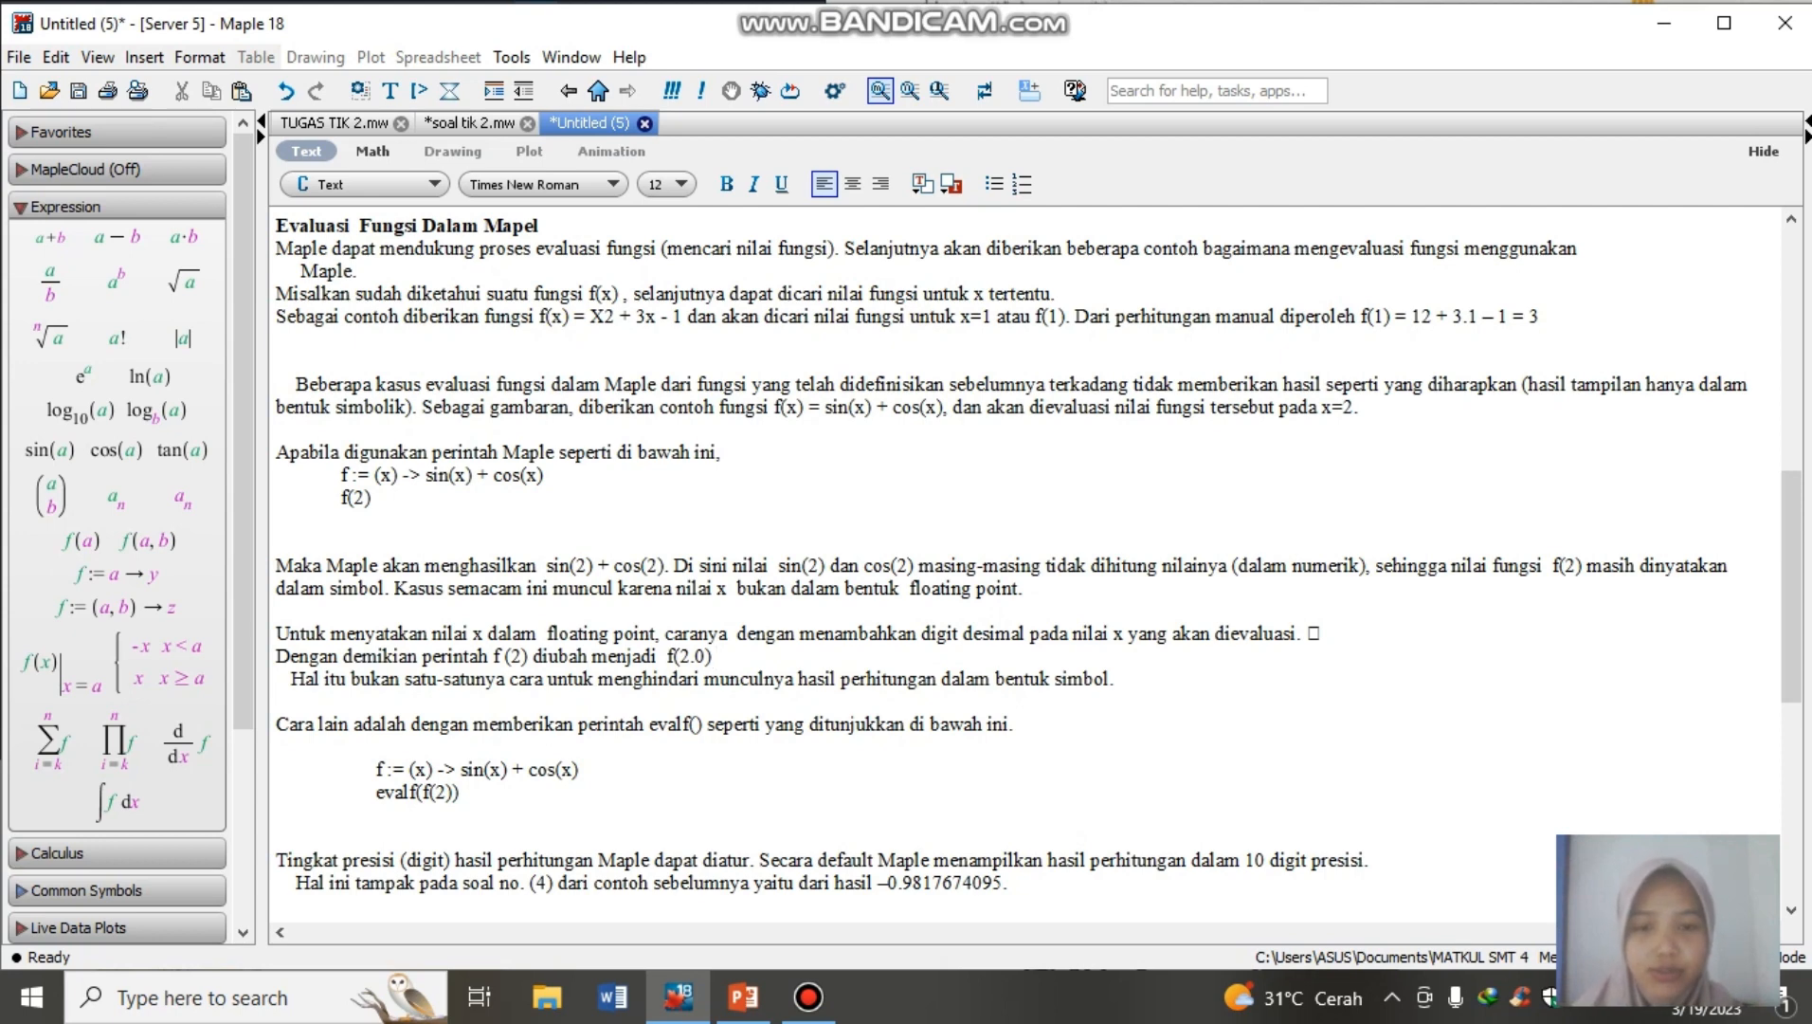
{"action": "left_click_drag", "start_coordinate": [994, 678], "coordinate": [1119, 679]}
{"action": "left_click", "coordinate": [281, 748]}
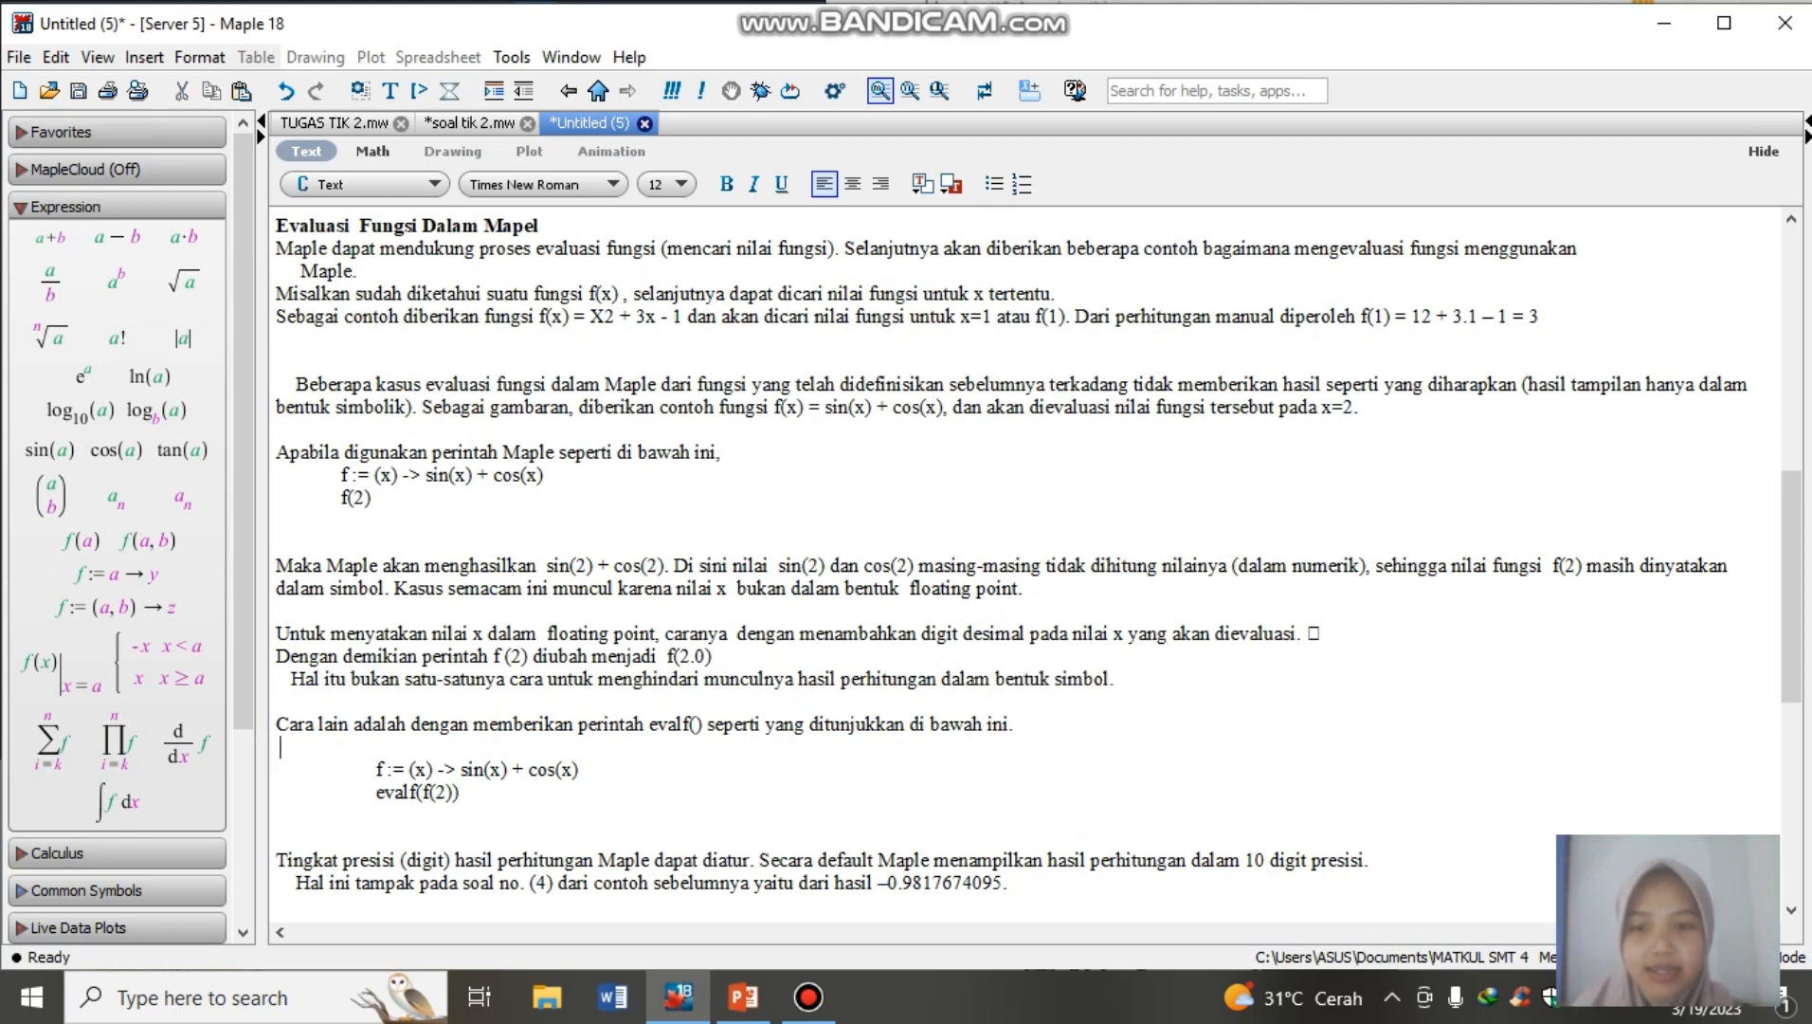
{"action": "left_click", "coordinate": [648, 725]}
{"action": "left_click_drag", "start_coordinate": [648, 724], "coordinate": [708, 724]}
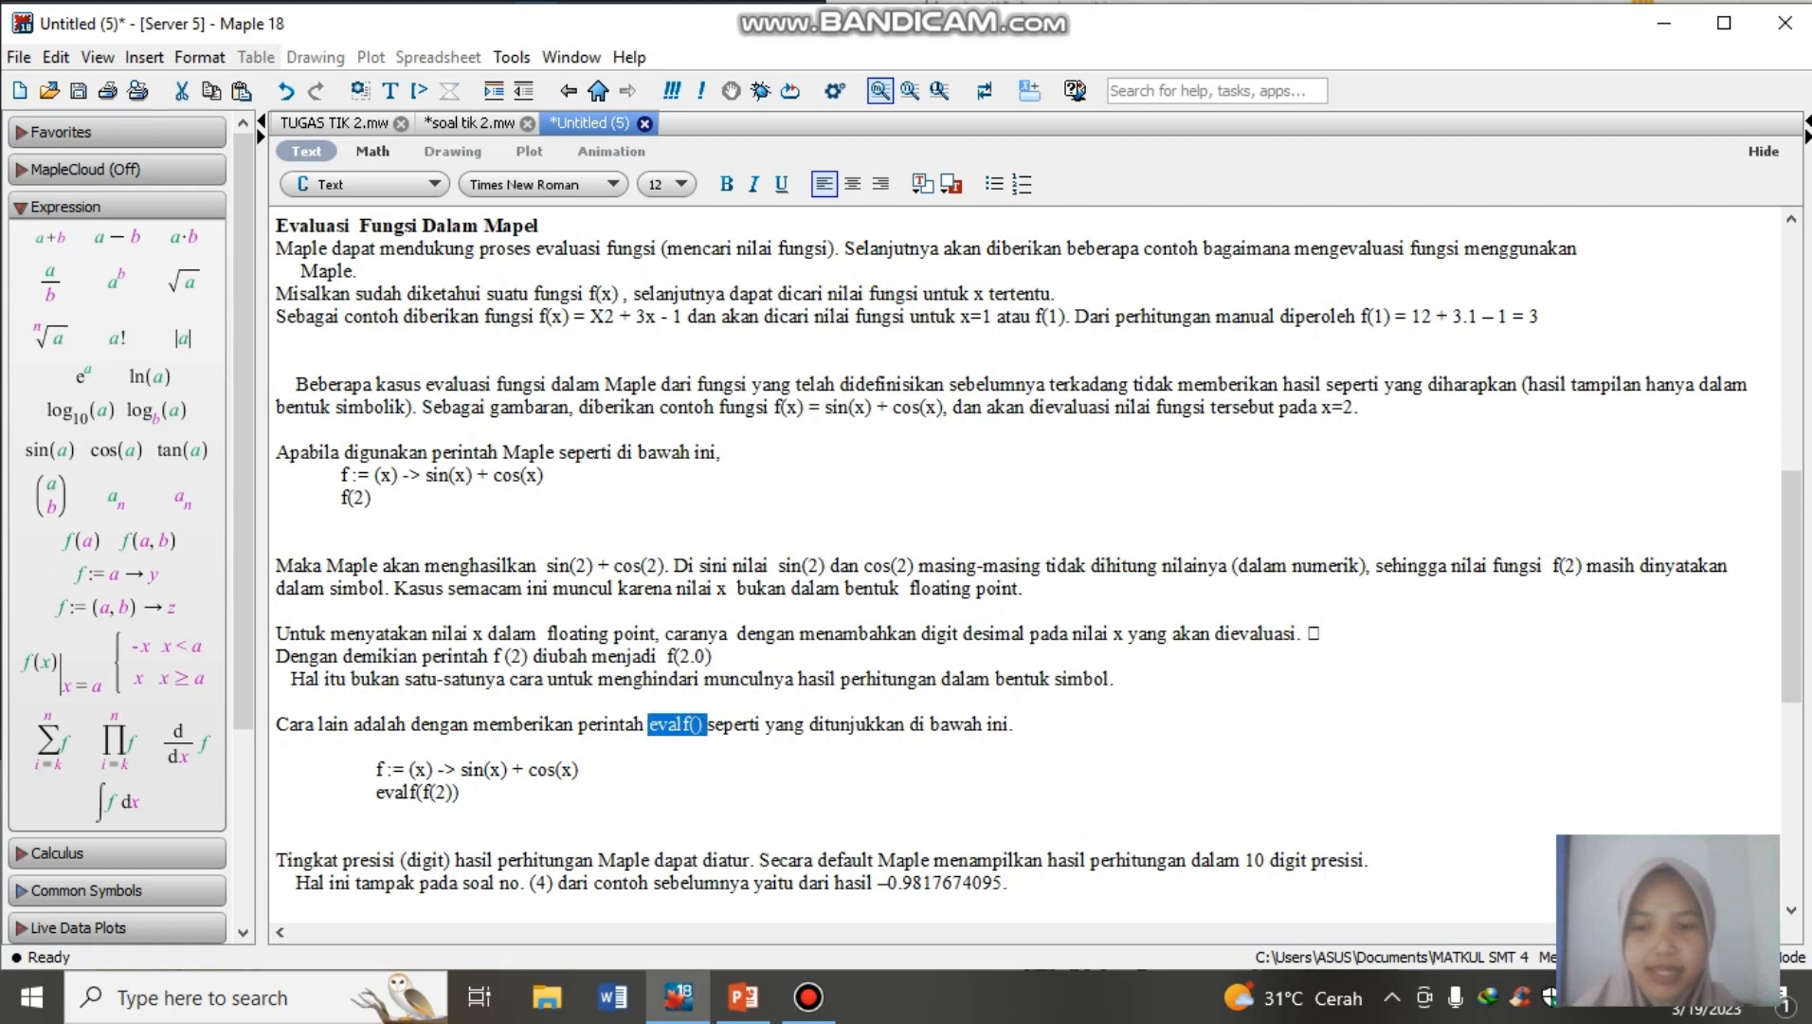
{"action": "left_click_drag", "start_coordinate": [376, 768], "coordinate": [460, 791]}
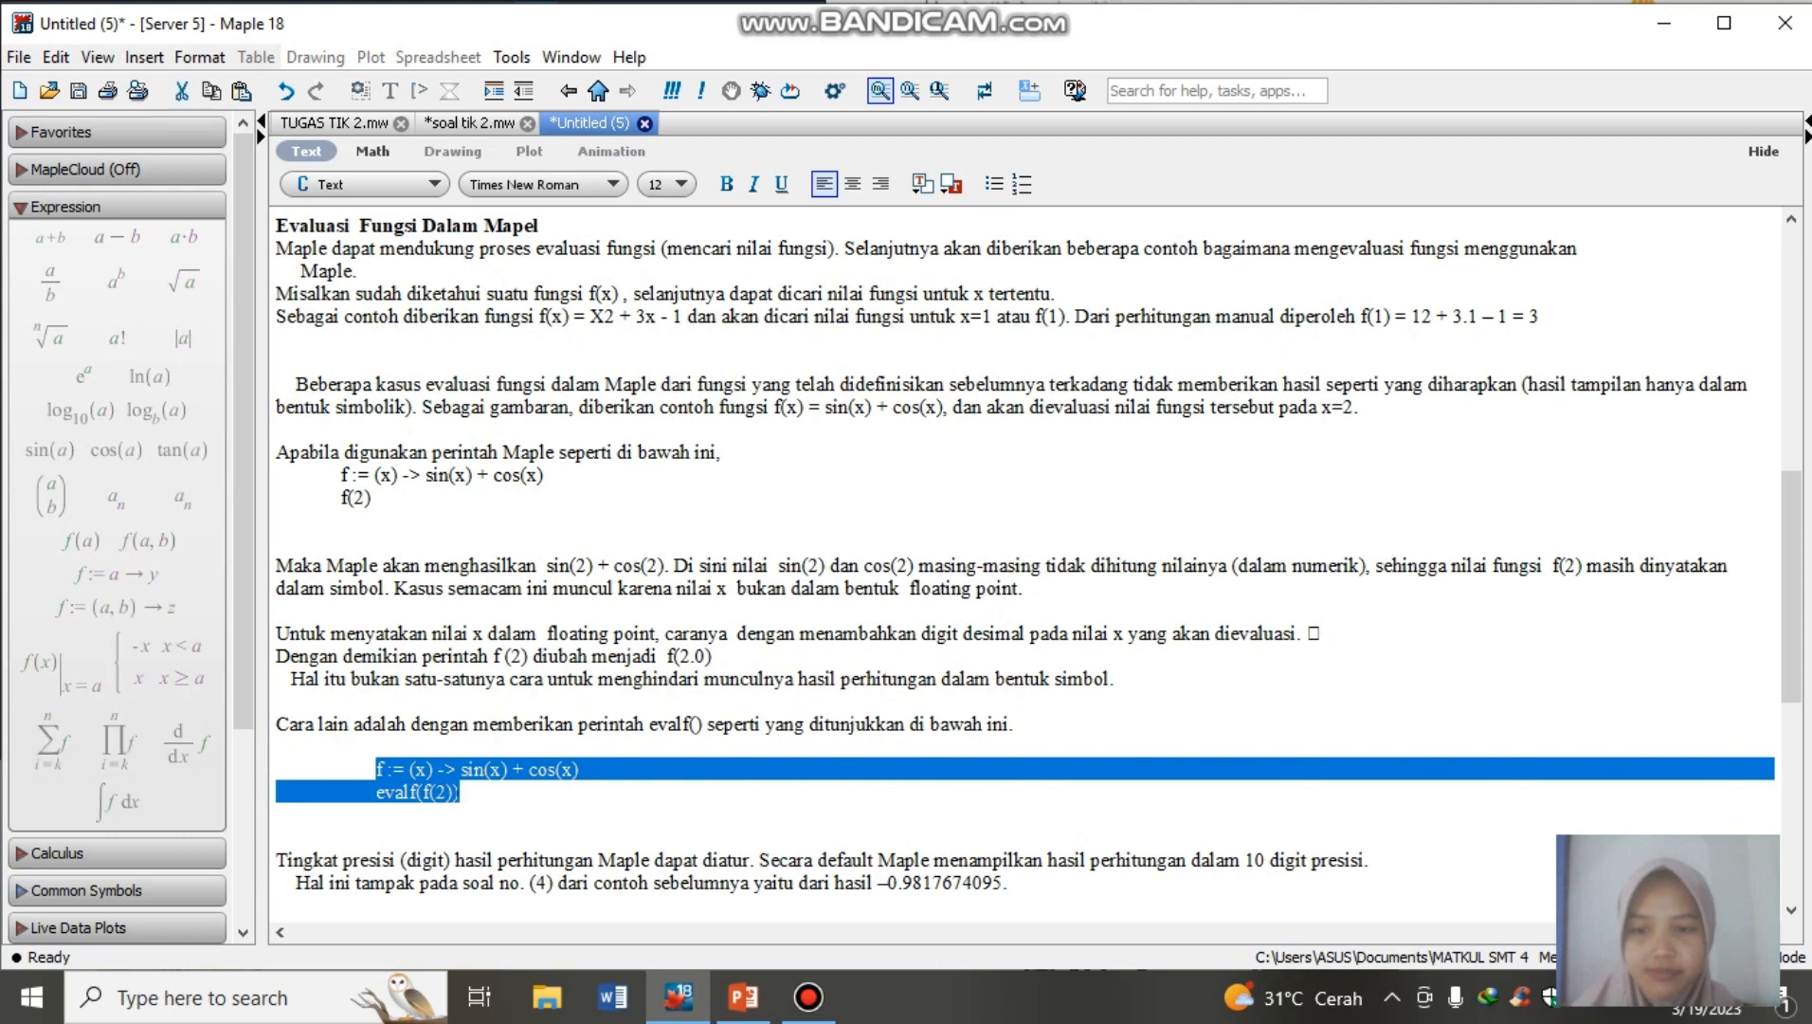
{"action": "left_click", "coordinate": [459, 791]}
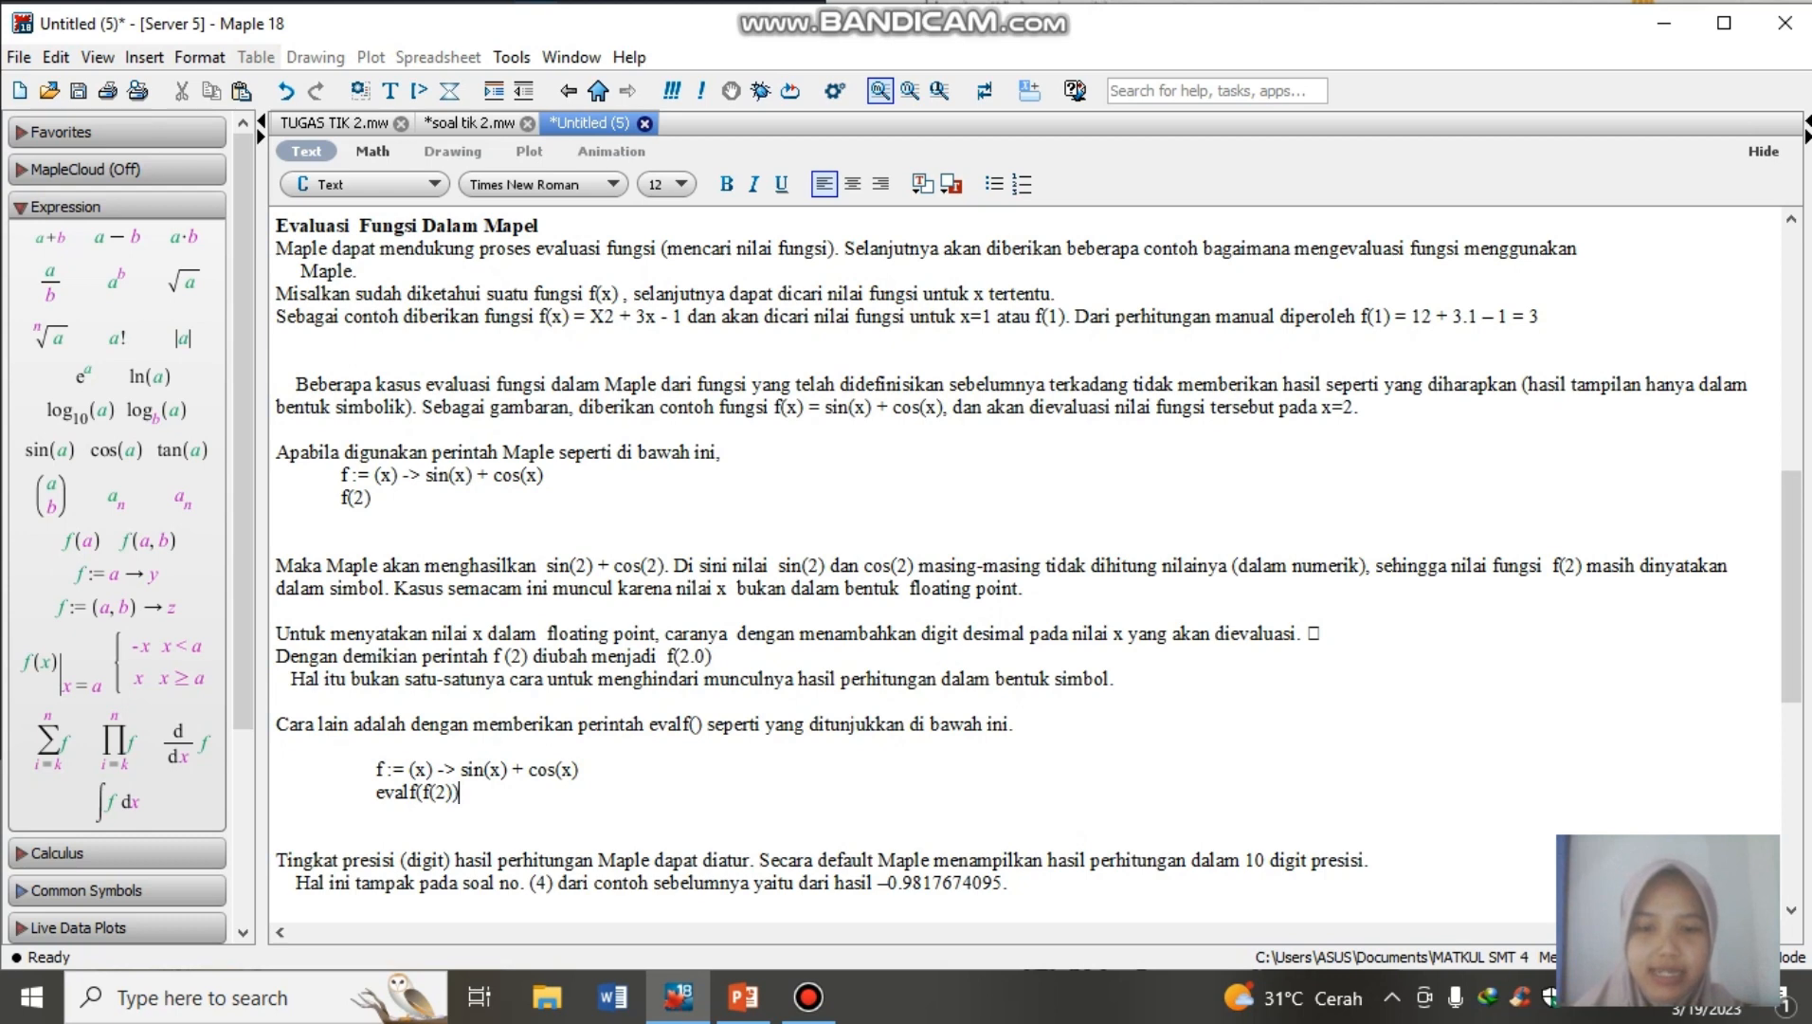
- Compare the default-precision note with its source, practice problem 4 on f(x,y) = cos (x) + 2sin(x+y)
{"action": "left_click_drag", "start_coordinate": [876, 883], "coordinate": [1012, 883]}
{"action": "left_click", "coordinate": [1012, 884]}
{"action": "scroll", "coordinate": [1038, 568], "scroll_direction": "up", "scroll_amount": 3}
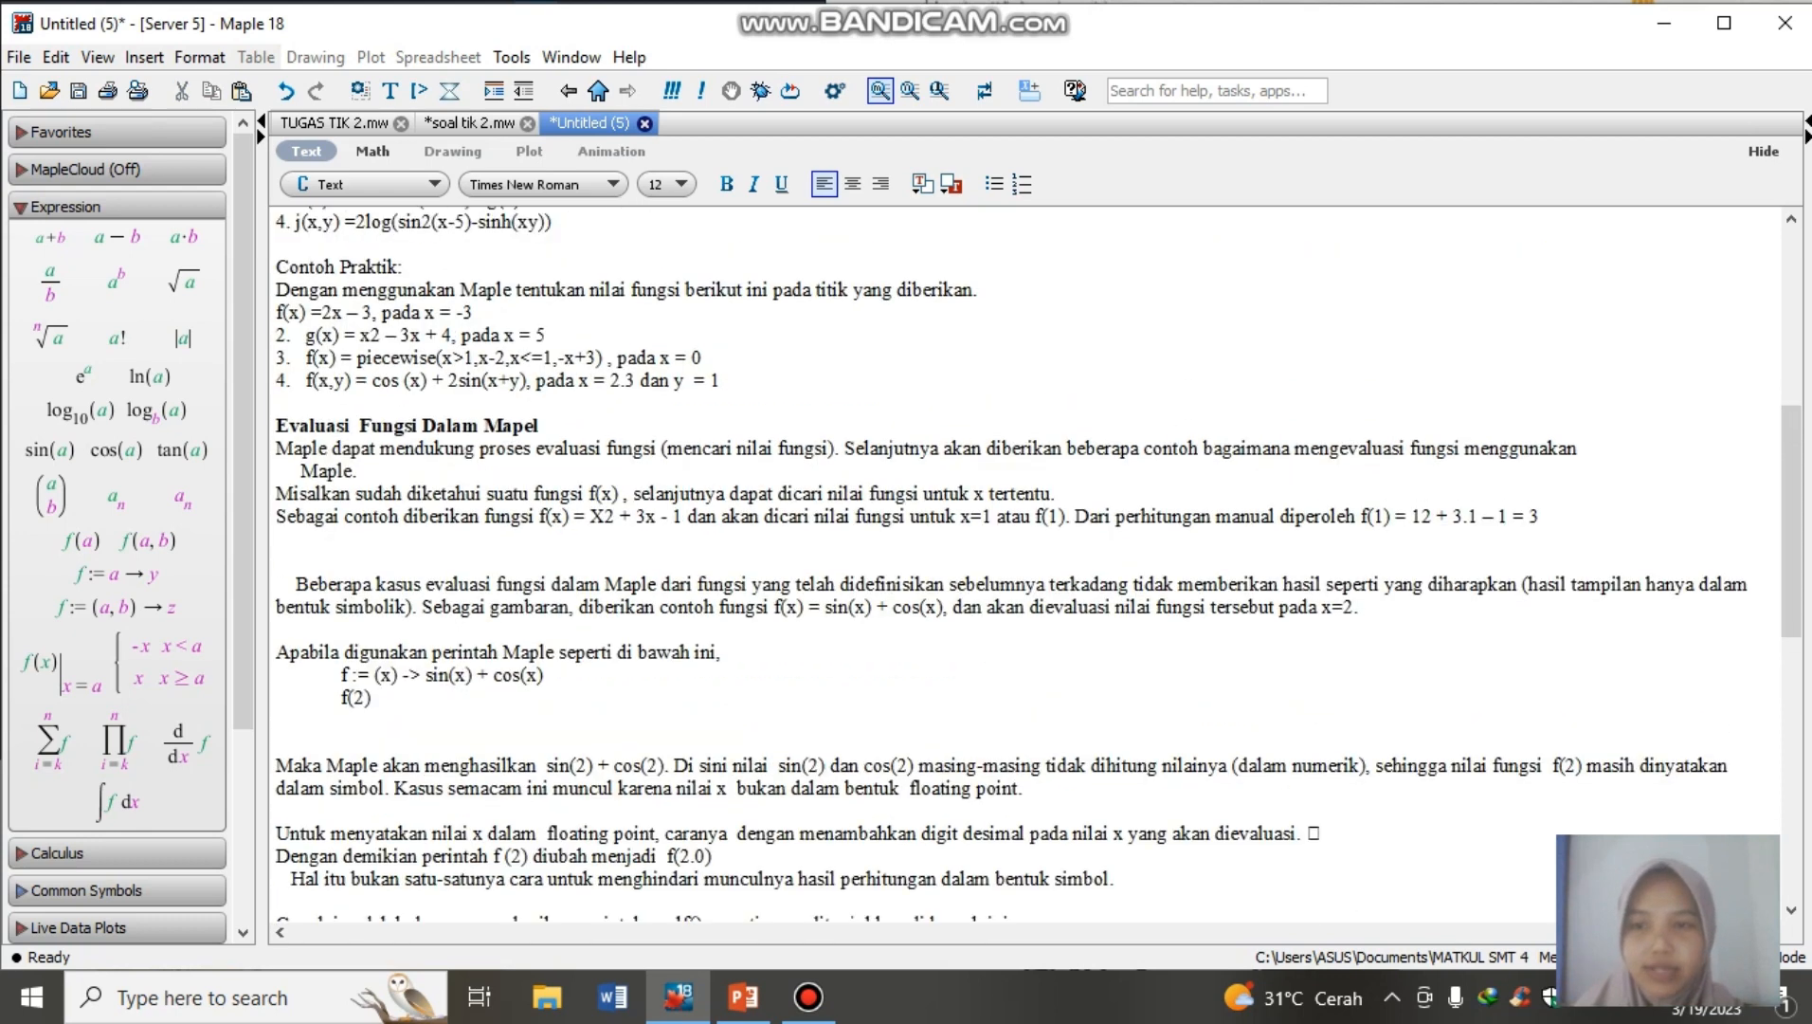
{"action": "left_click_drag", "start_coordinate": [275, 380], "coordinate": [721, 380]}
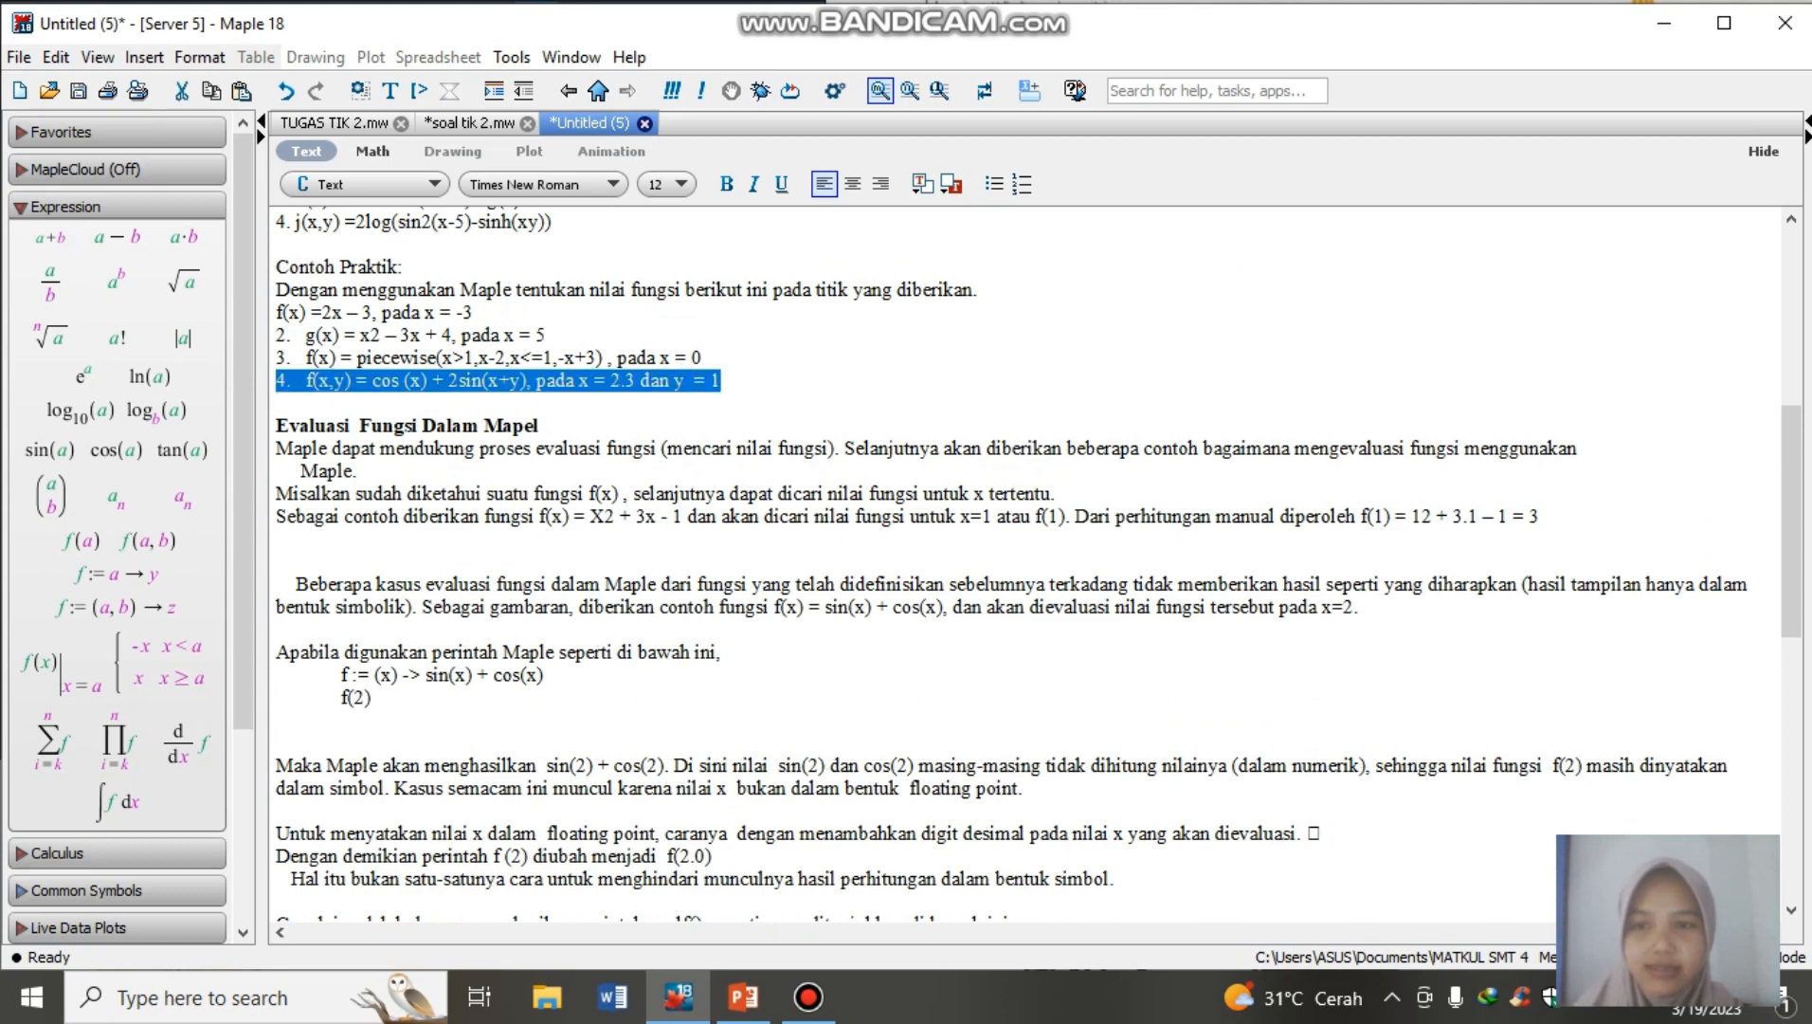
{"action": "scroll", "coordinate": [1038, 565], "scroll_direction": "down", "scroll_amount": 1}
{"action": "scroll", "coordinate": [1038, 568], "scroll_direction": "down", "scroll_amount": 3}
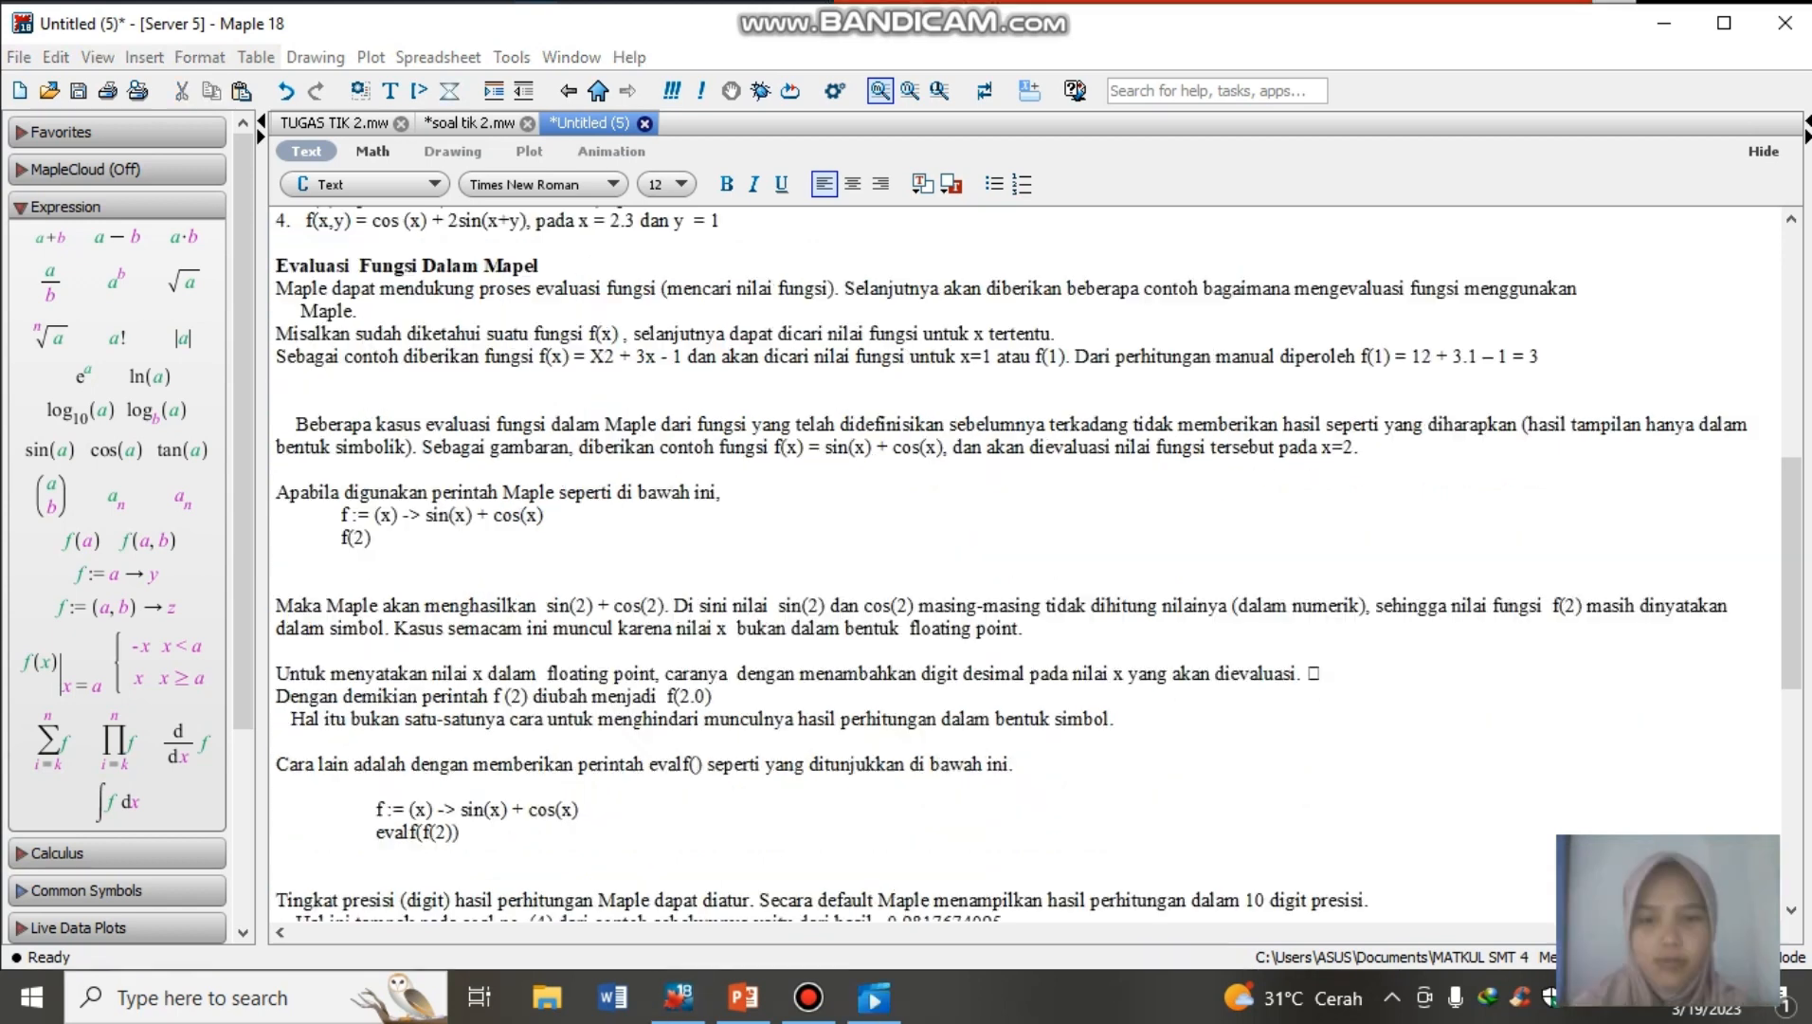
- Study the Digits := n precision command and its worked example with Digits := 7, the two-variable function and f(2.3, 1)
{"action": "scroll", "coordinate": [1038, 569], "scroll_direction": "down", "scroll_amount": 15}
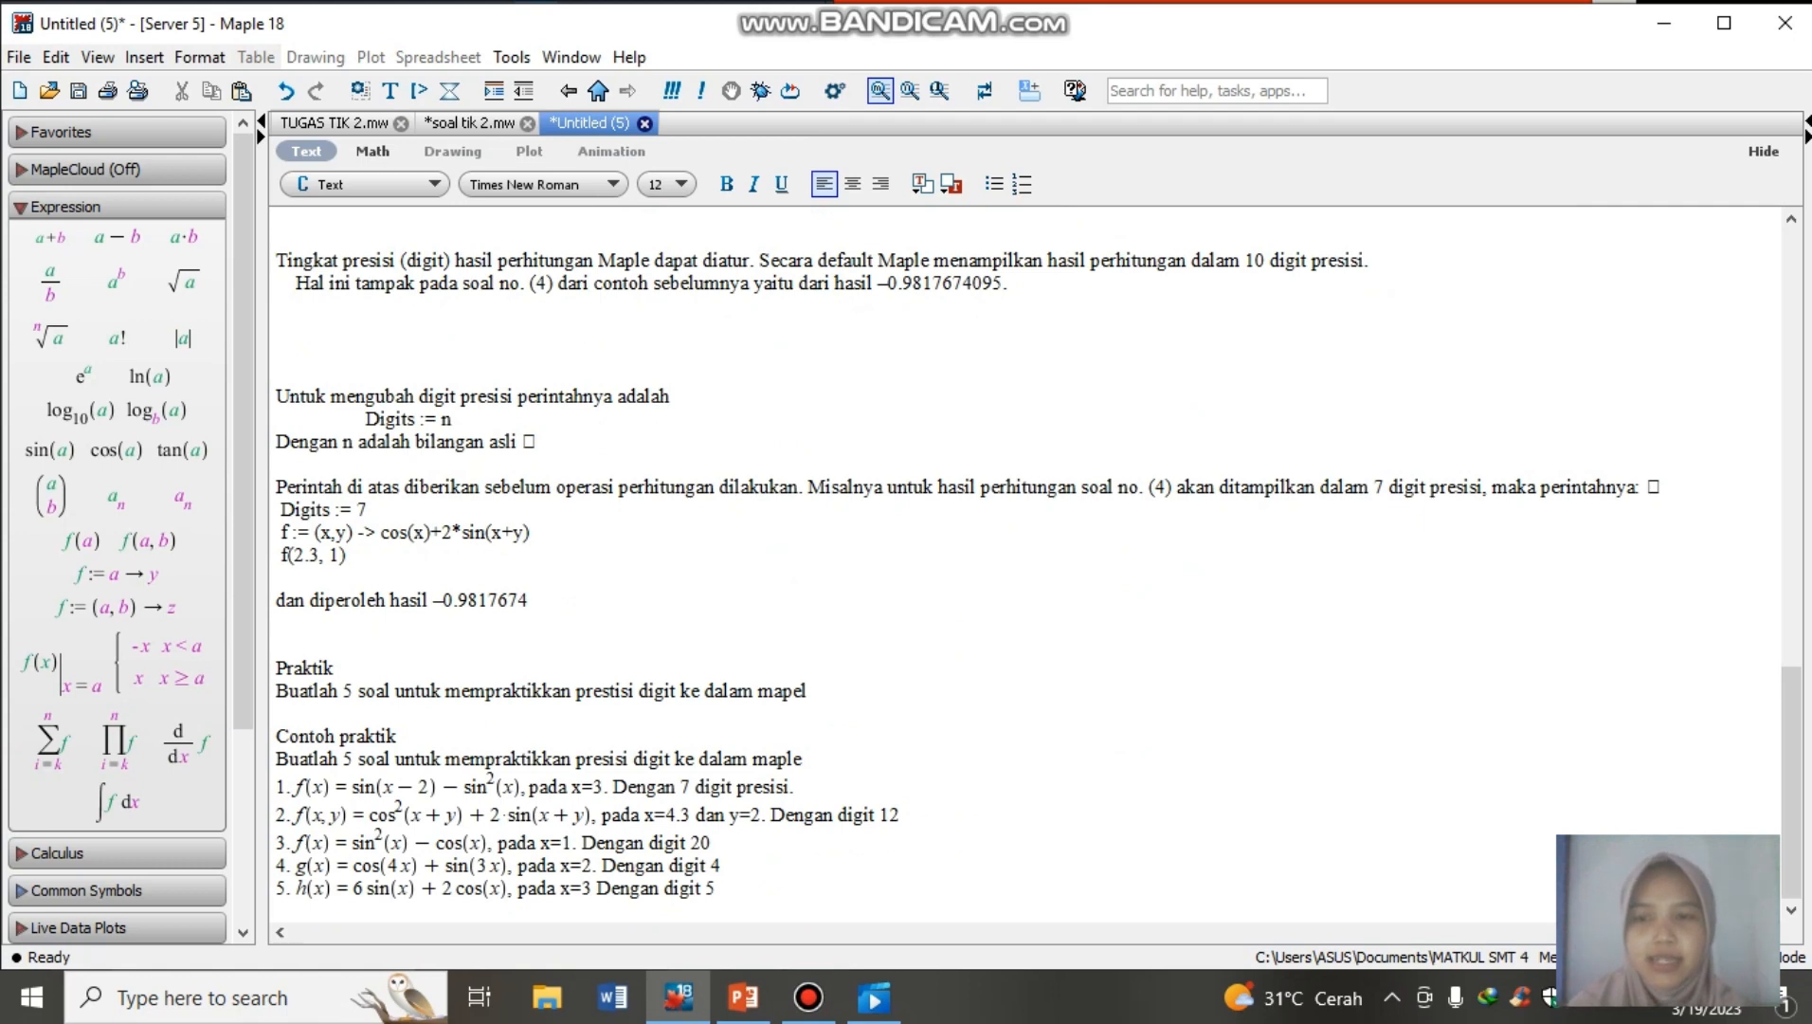
{"action": "left_click_drag", "start_coordinate": [365, 418], "coordinate": [451, 419]}
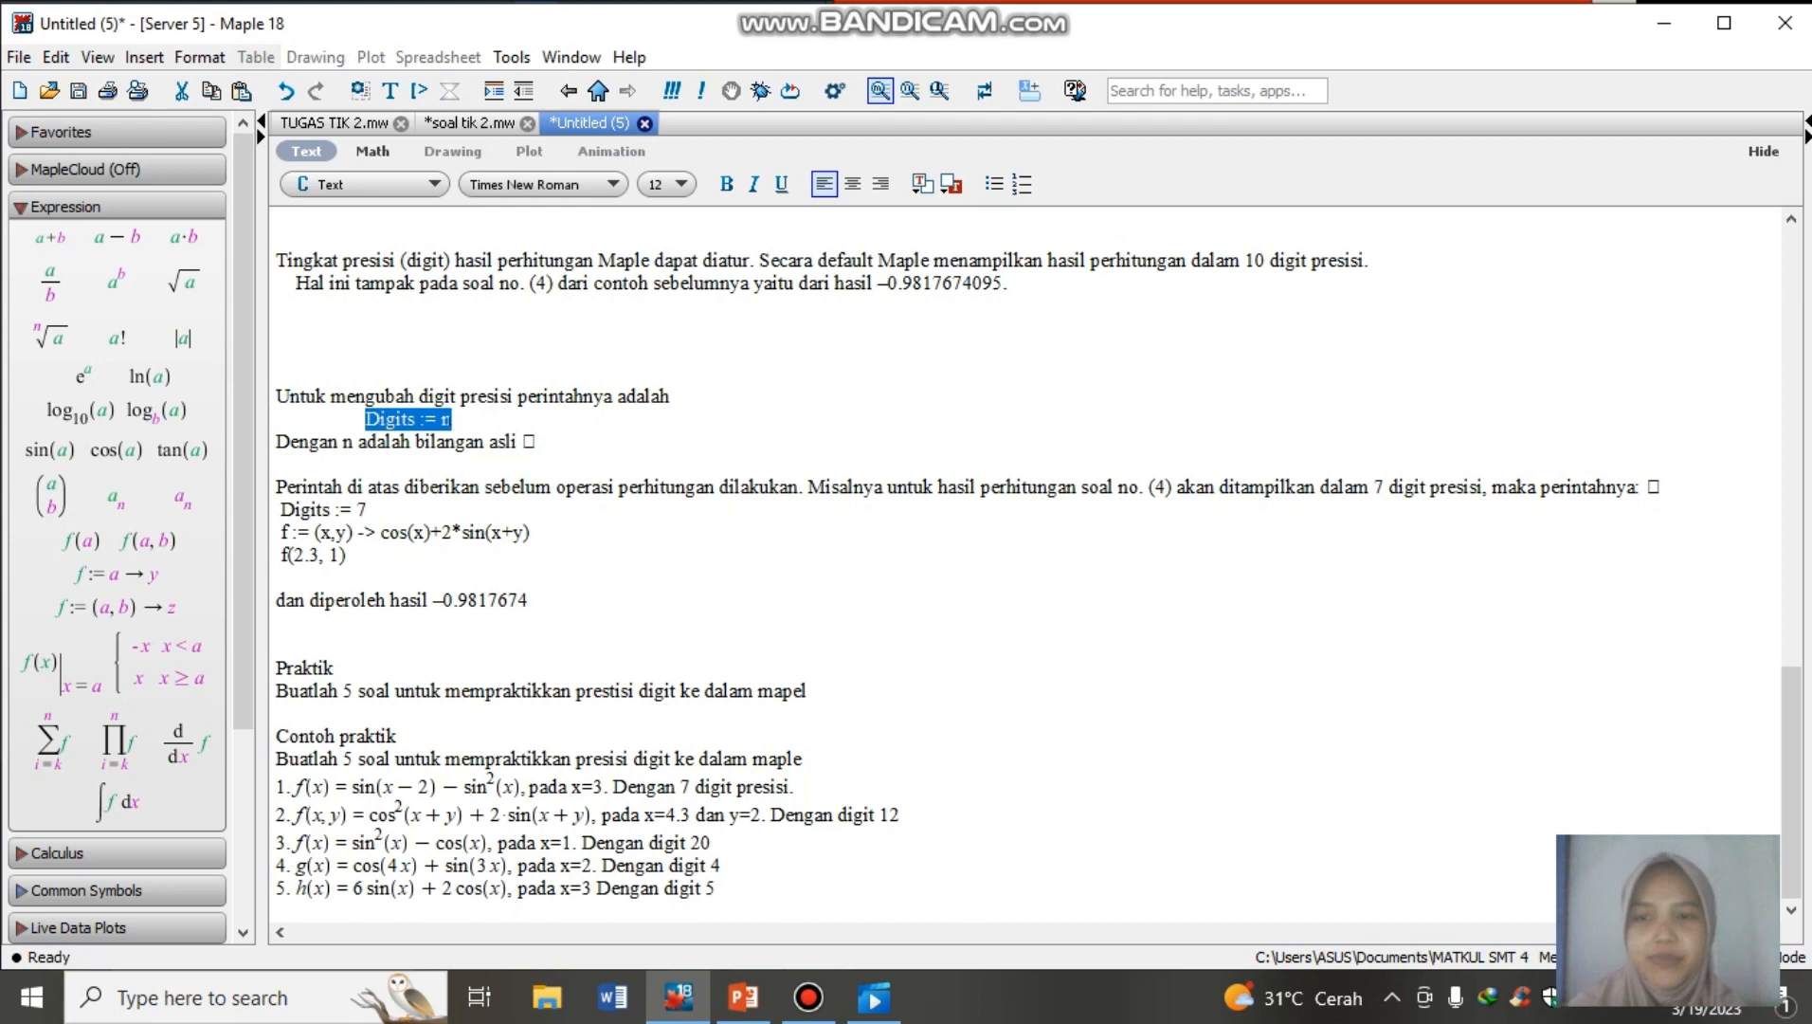
{"action": "left_click", "coordinate": [366, 510]}
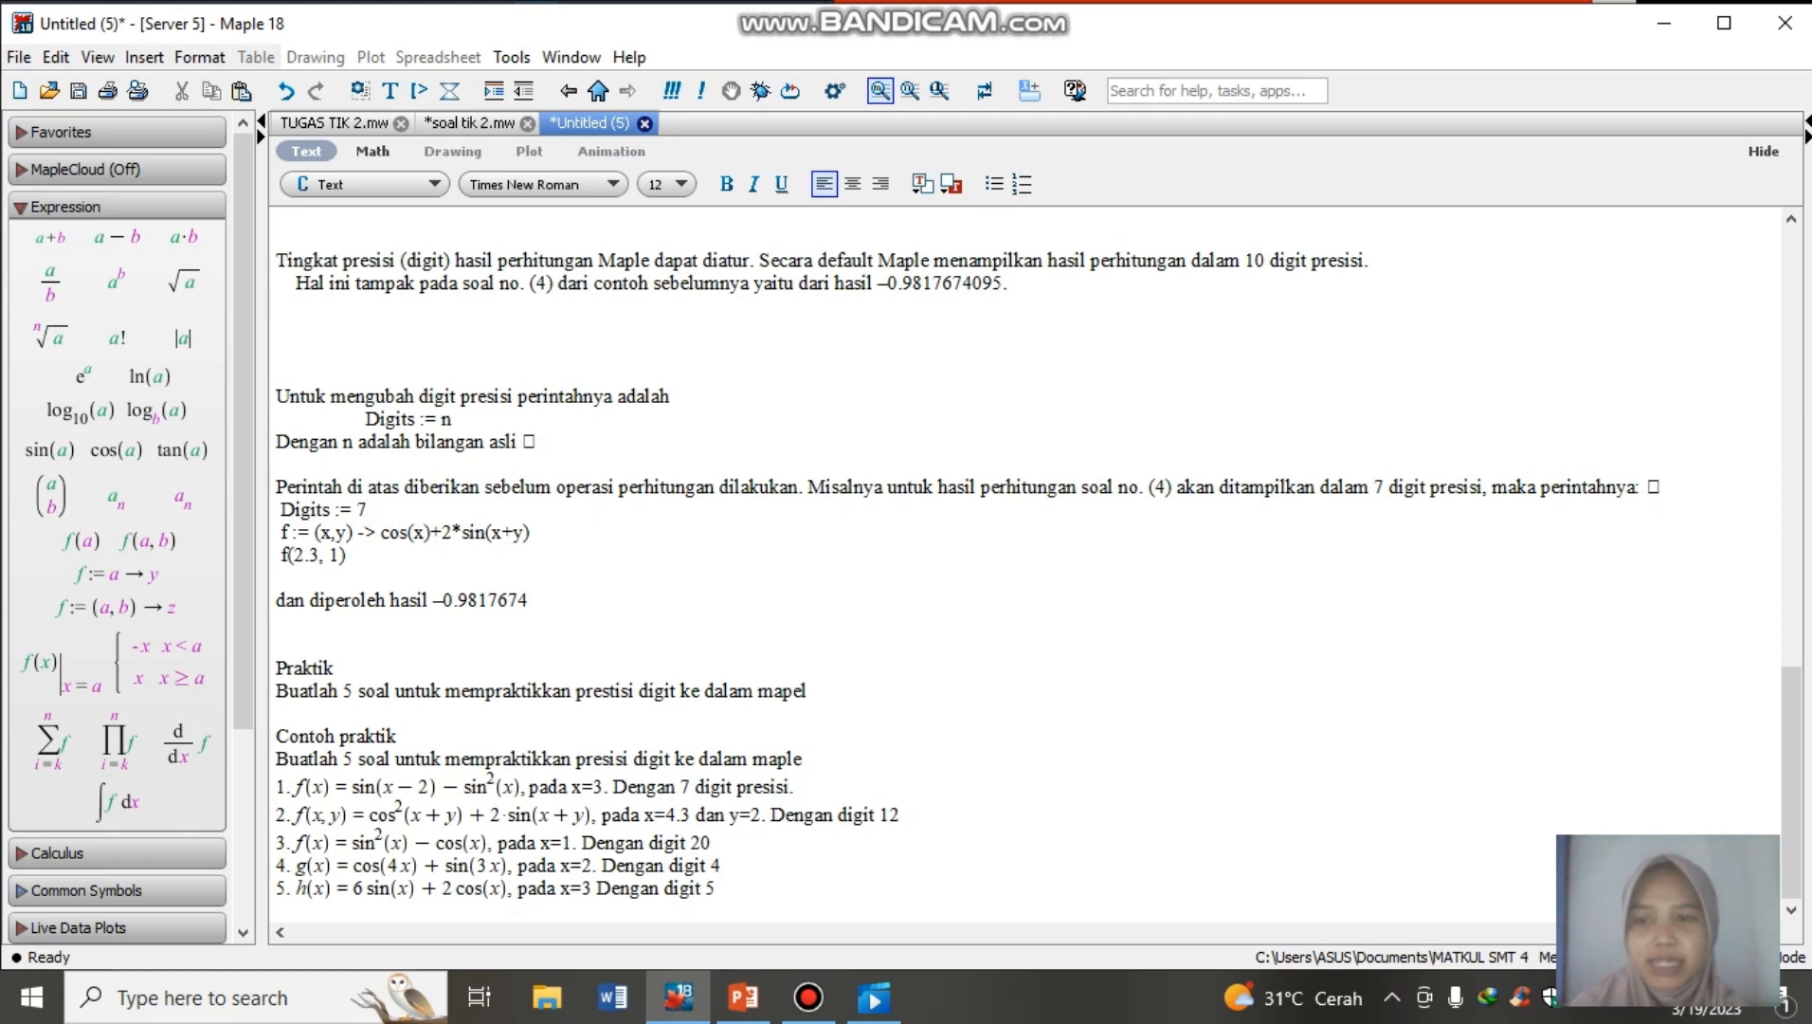
{"action": "left_click", "coordinate": [280, 509]}
{"action": "key", "text": "shift+End"}
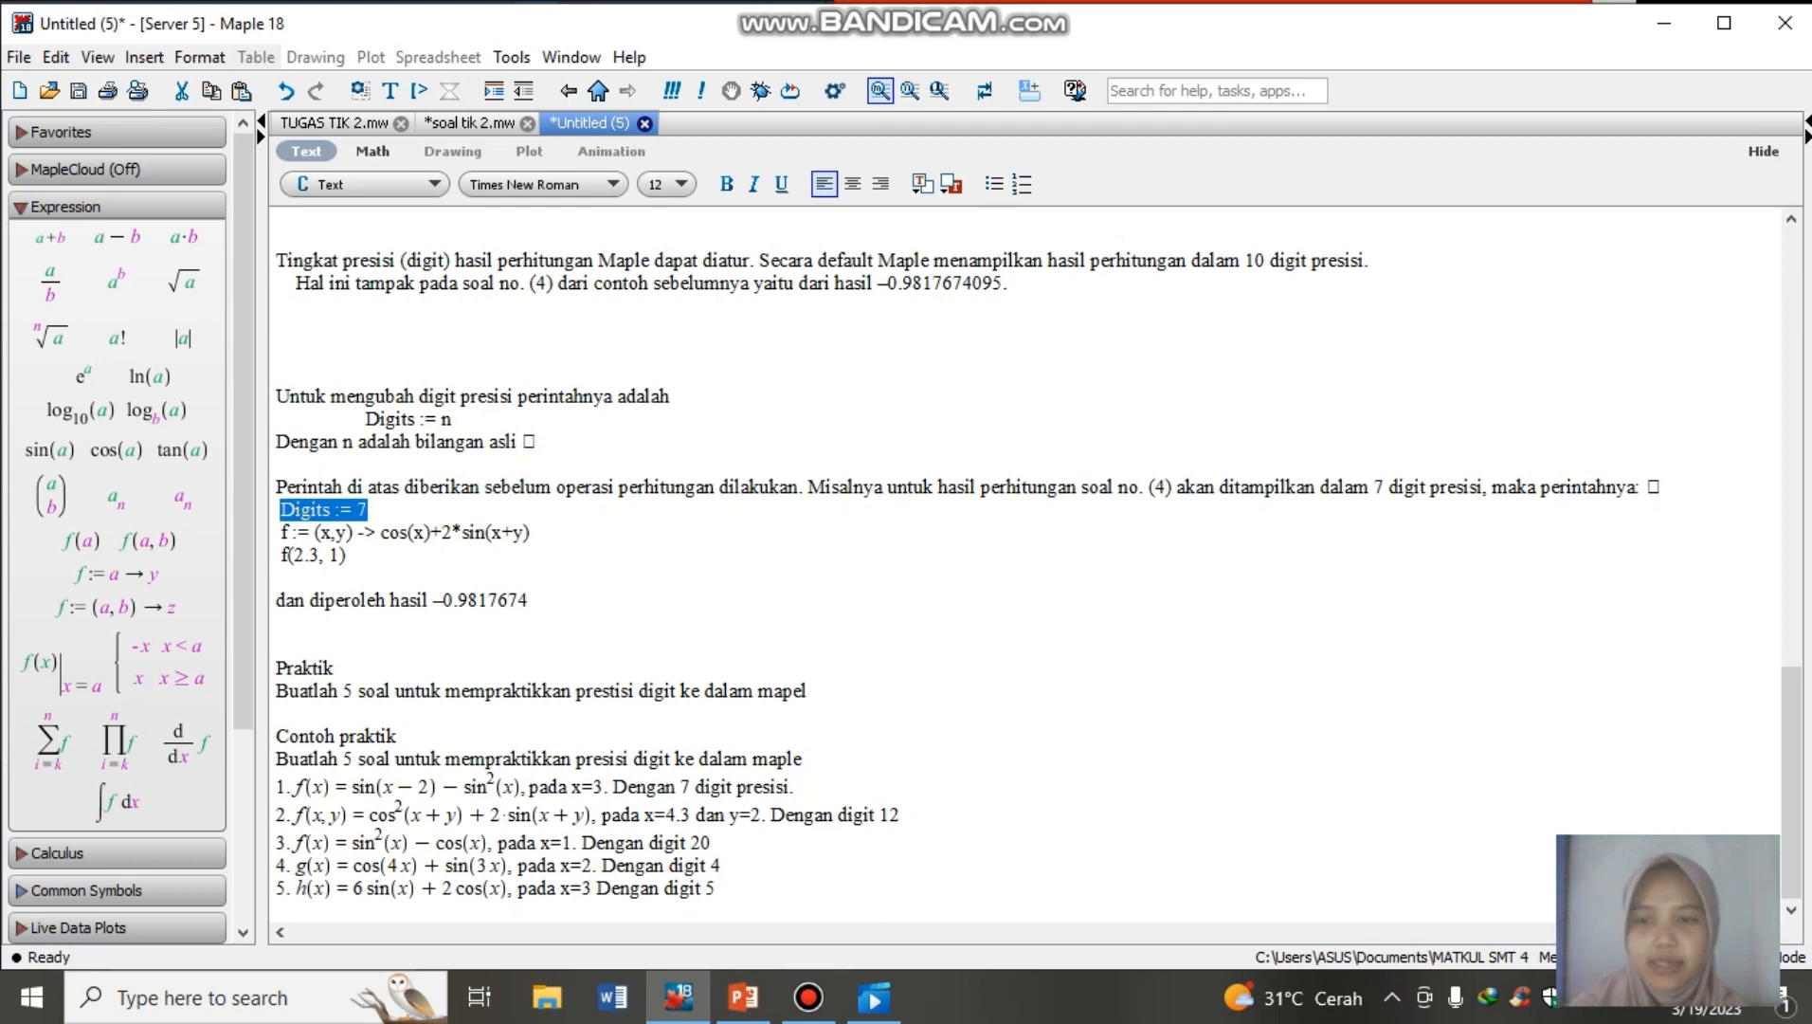
{"action": "left_click_drag", "start_coordinate": [281, 533], "coordinate": [530, 533]}
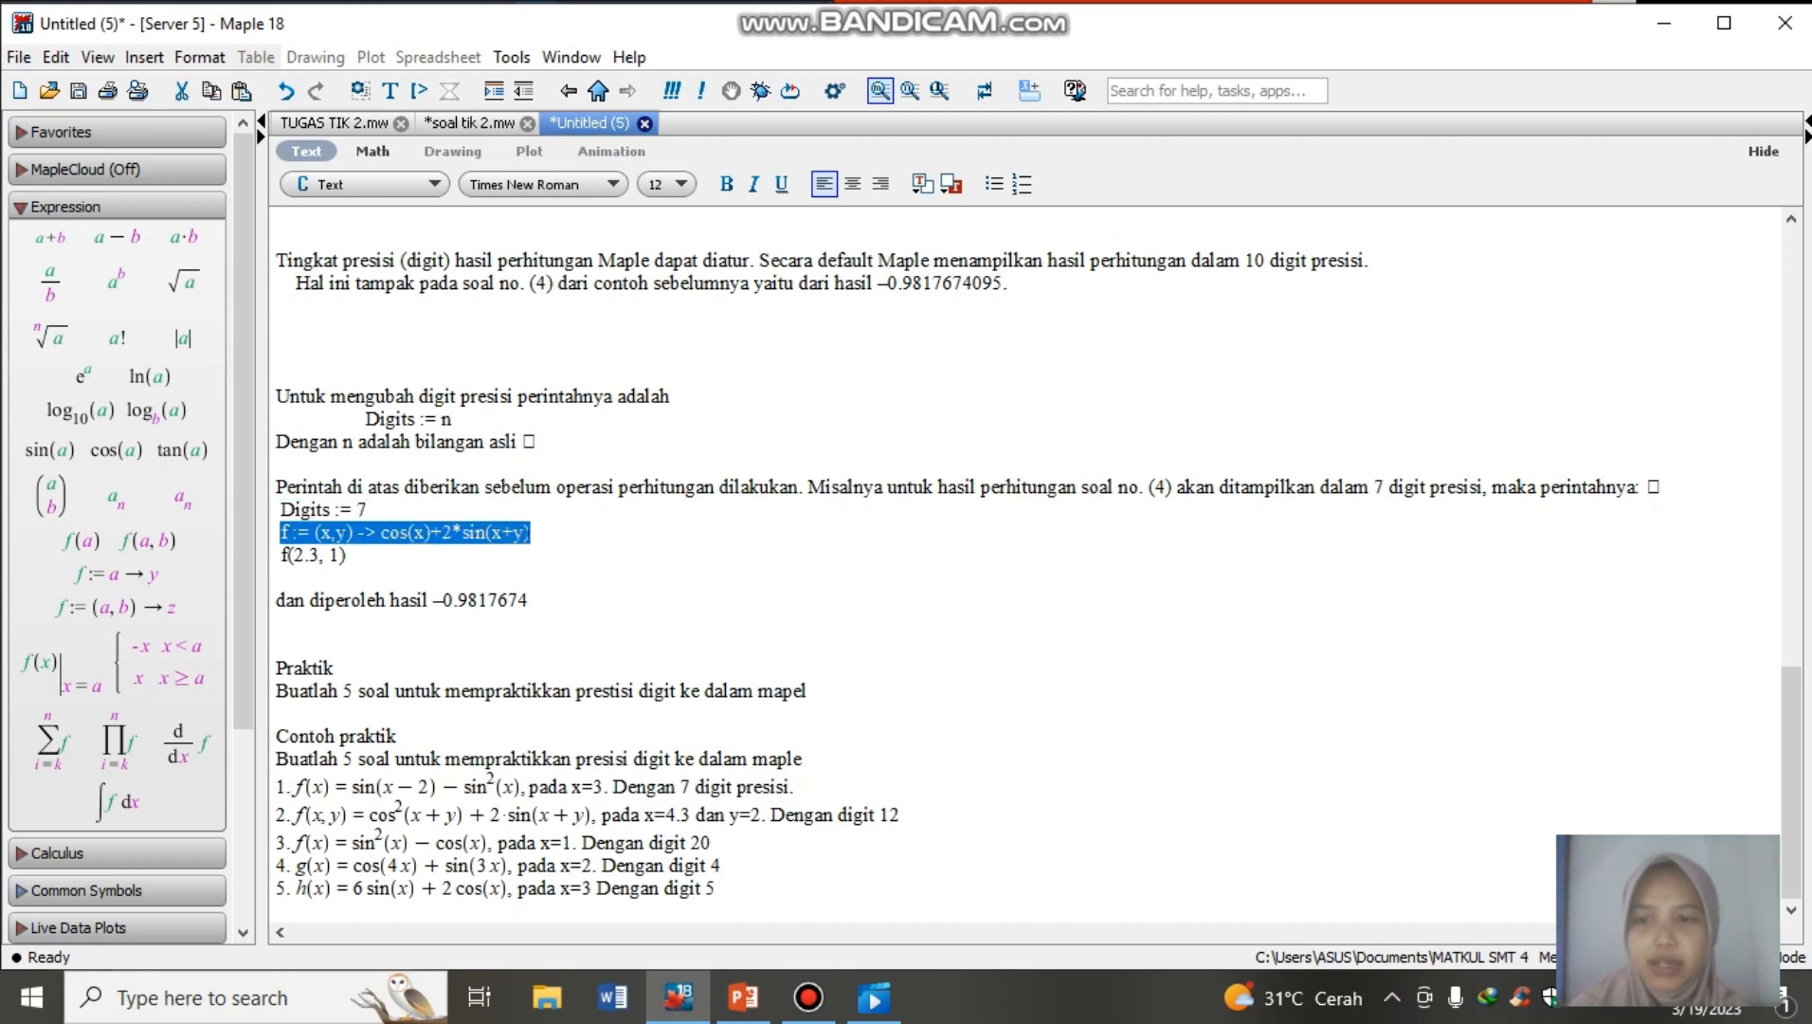
{"action": "left_click", "coordinate": [280, 555]}
{"action": "left_click_drag", "start_coordinate": [281, 555], "coordinate": [347, 556]}
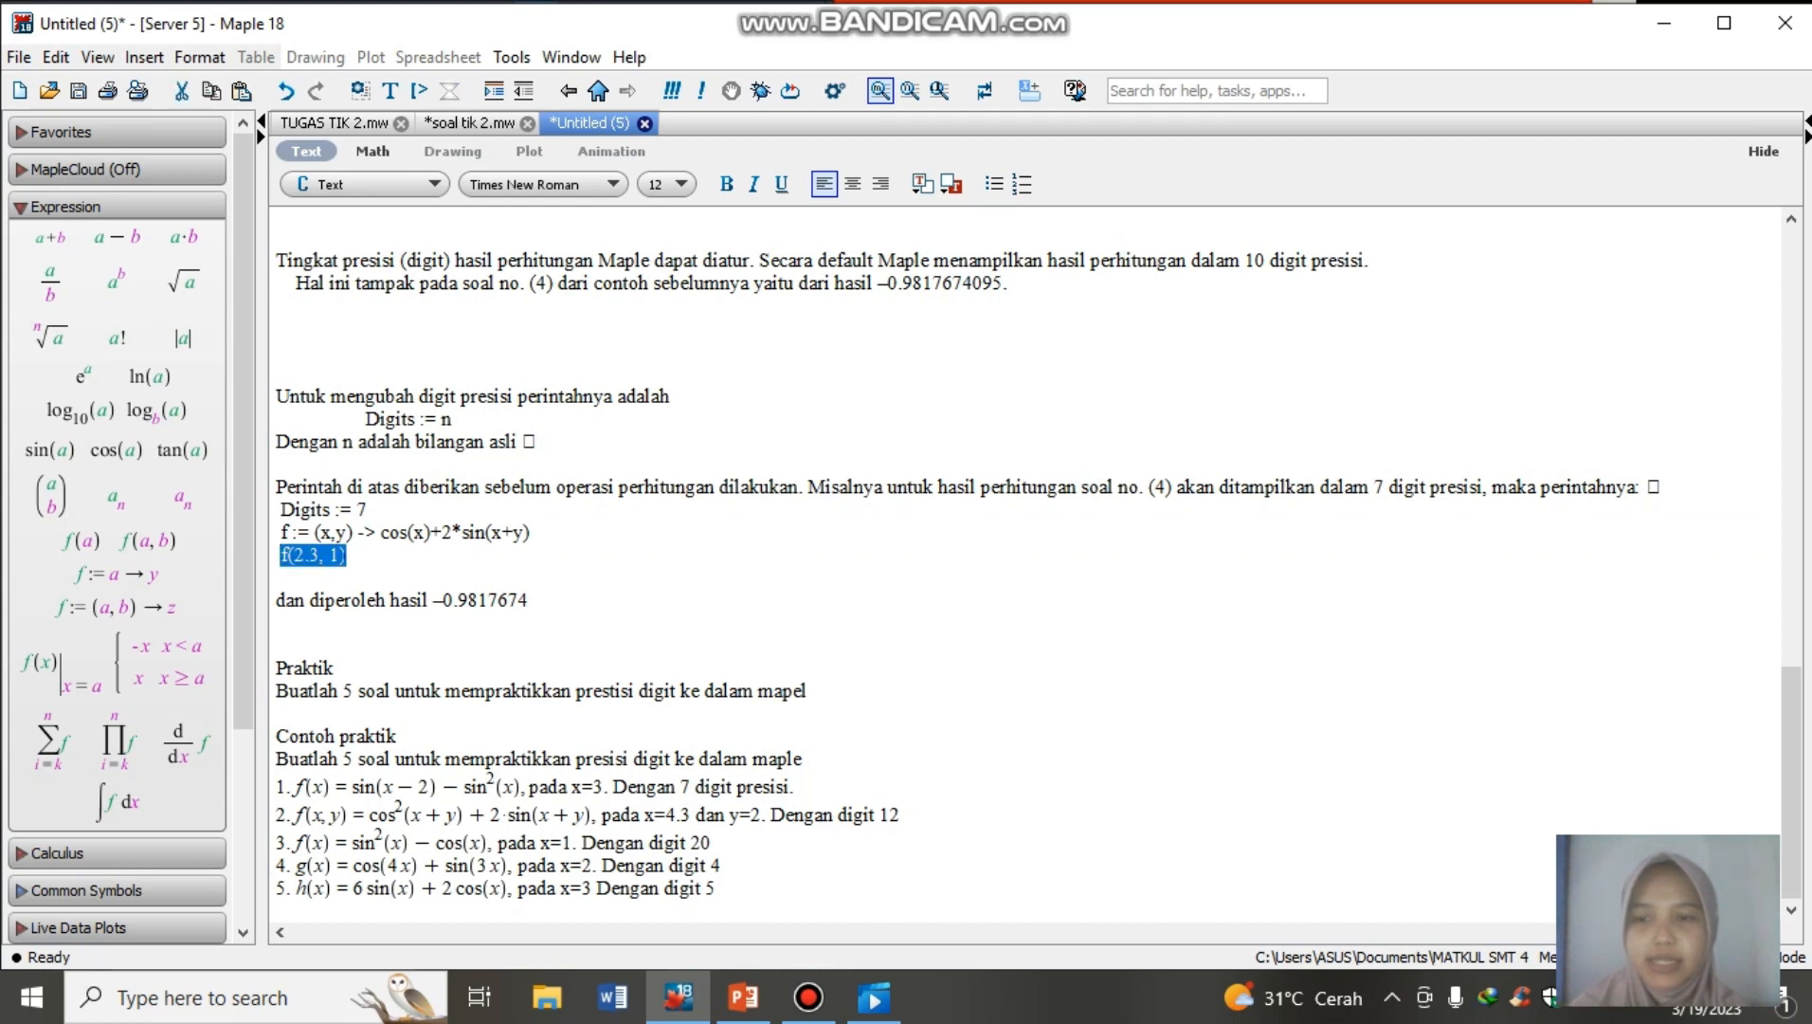
{"action": "left_click_drag", "start_coordinate": [433, 600], "coordinate": [534, 601]}
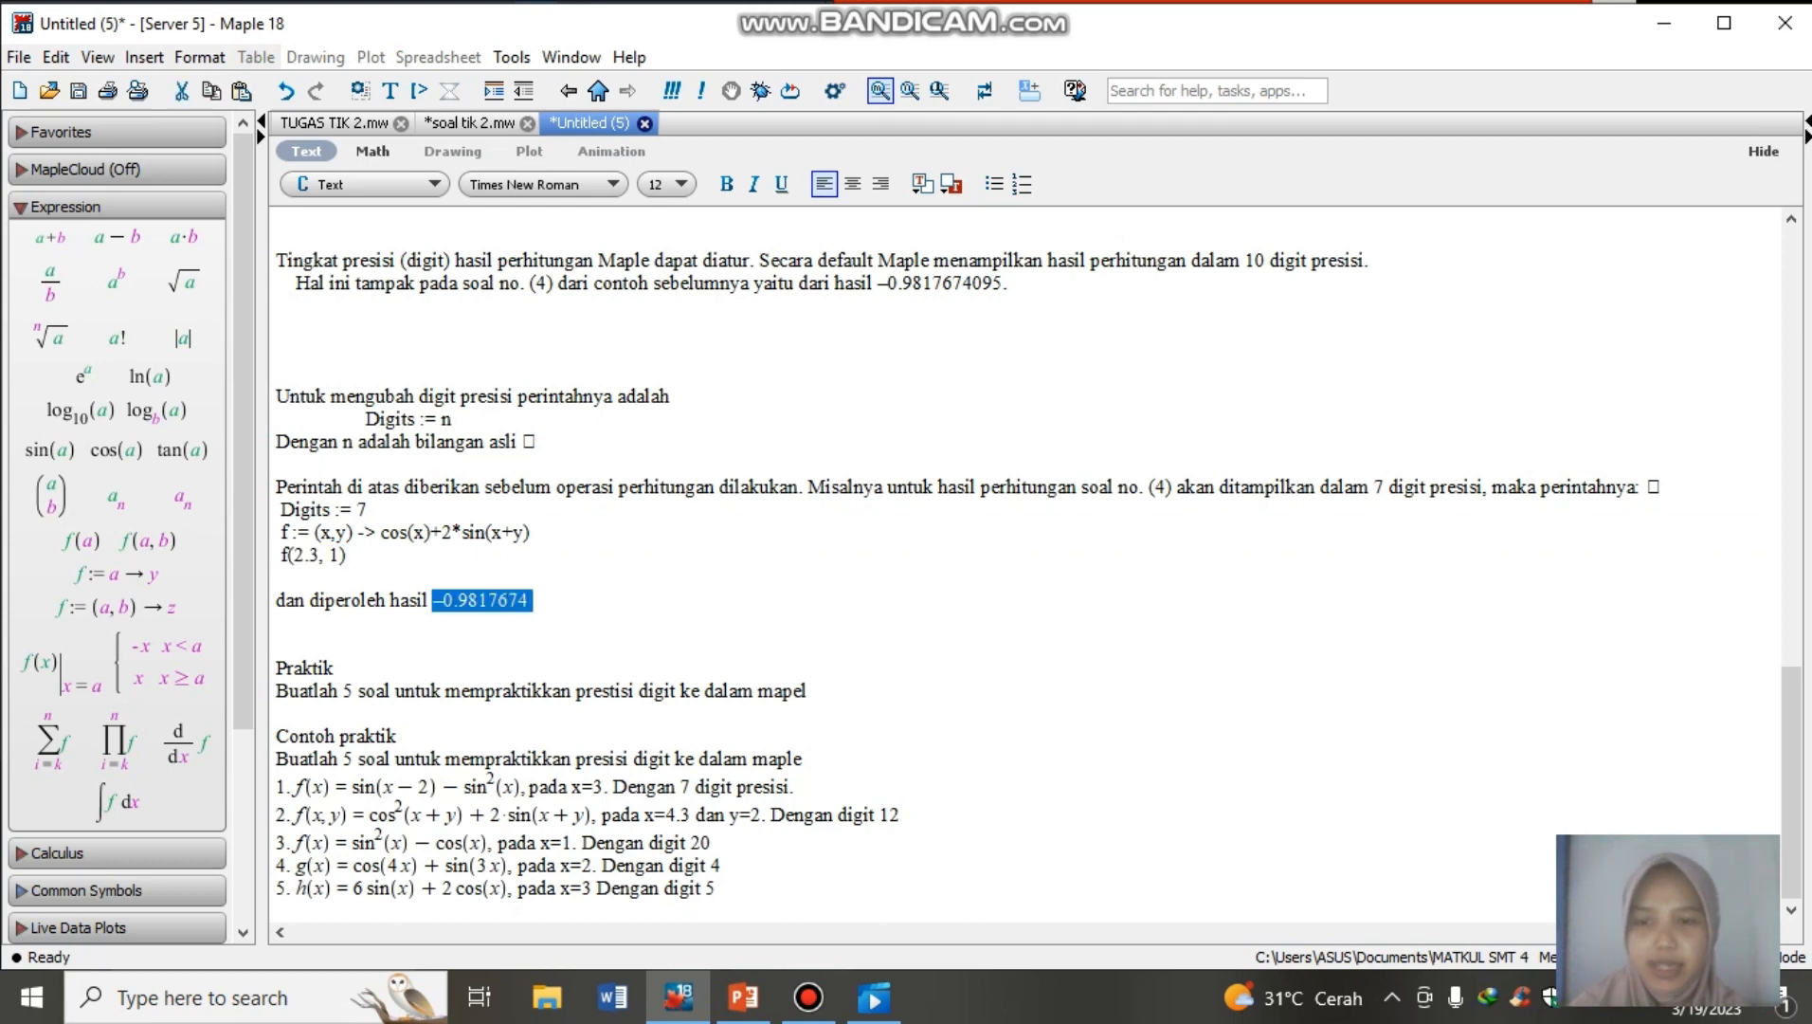
{"action": "left_click", "coordinate": [534, 601]}
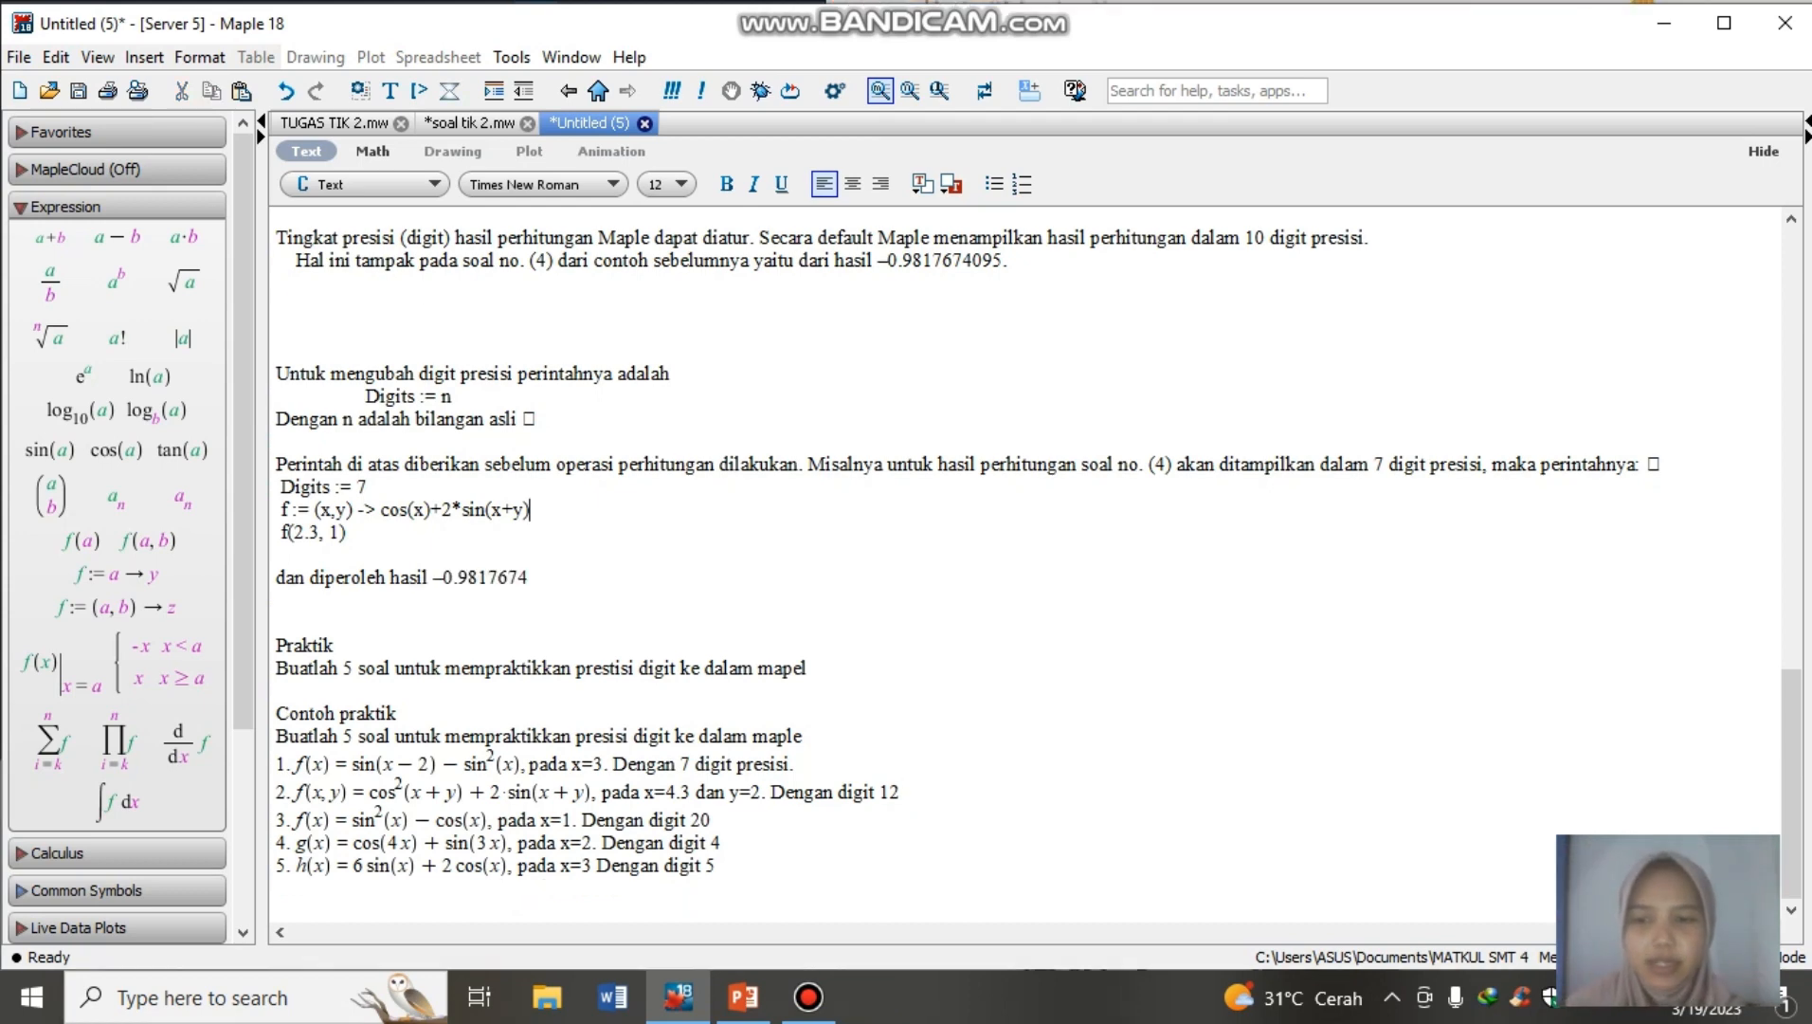
- Set the calculation precision to 7 digits with Digits := 7; on a new math line below the practice problems
{"action": "left_click", "coordinate": [278, 908]}
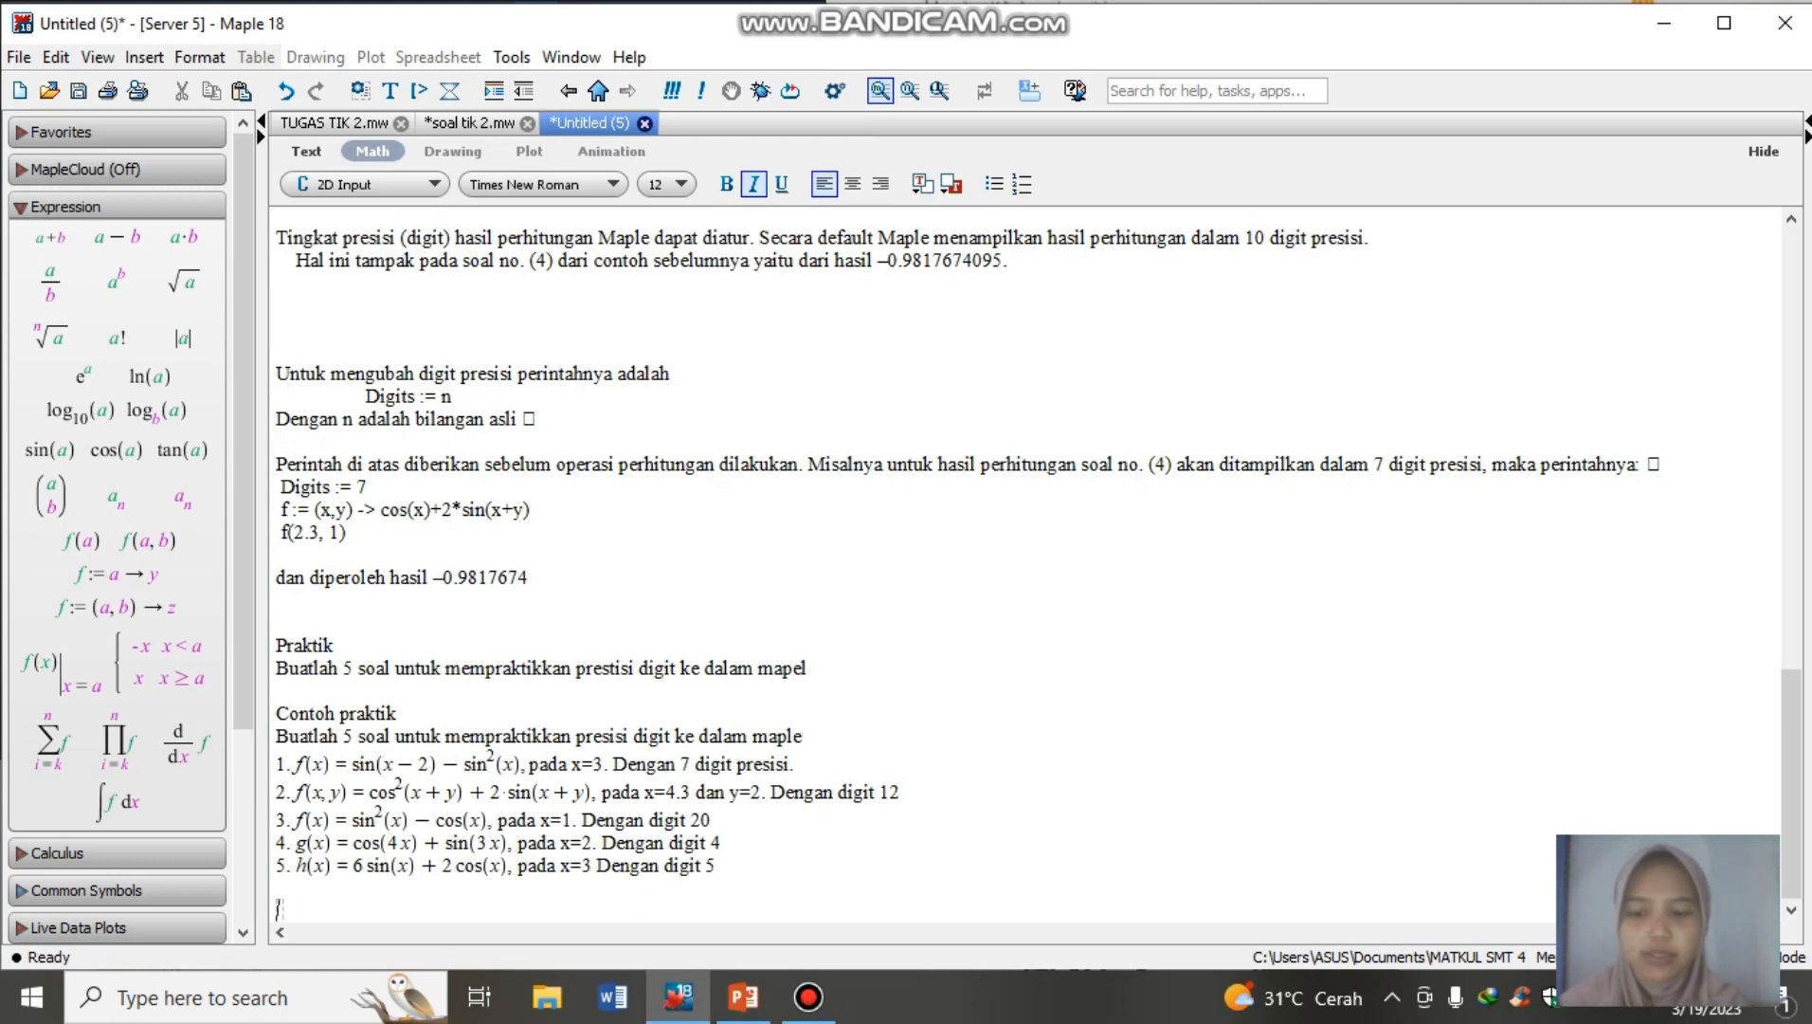
{"action": "type", "text": "Dig"}
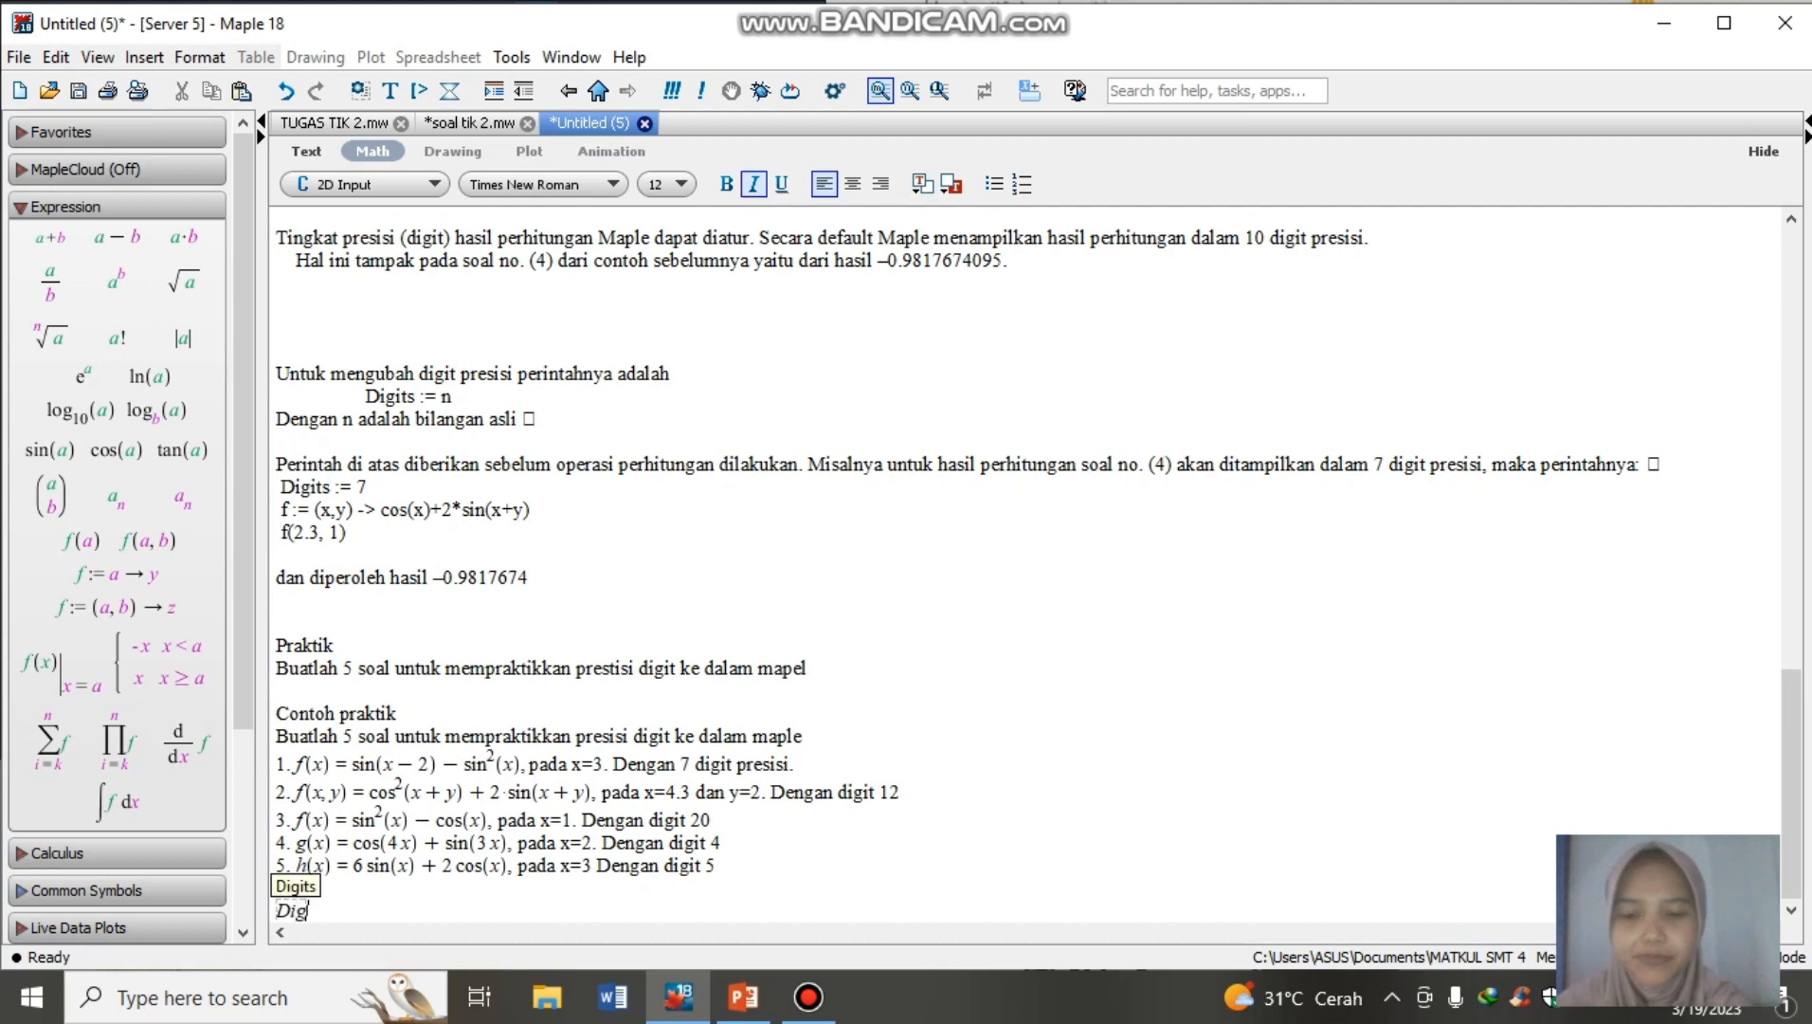
{"action": "type", "text": "its:="}
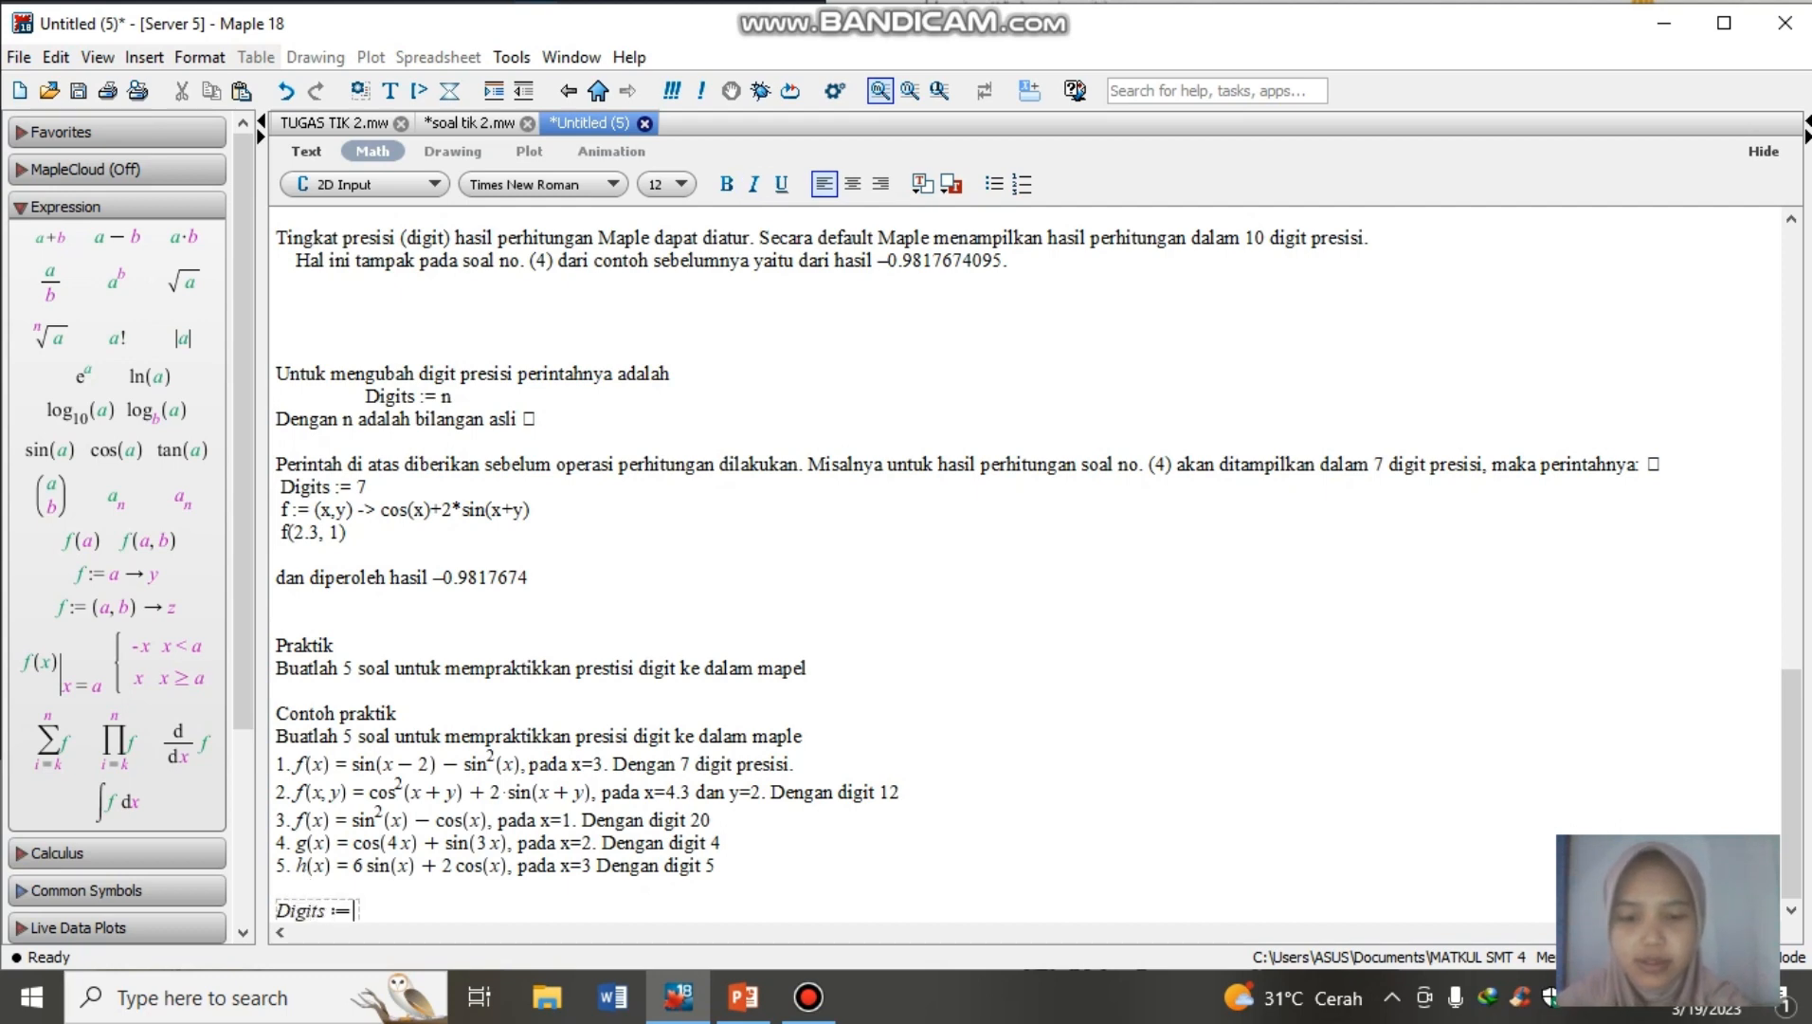
{"action": "type", "text": "7;"}
{"action": "key", "text": "Return"}
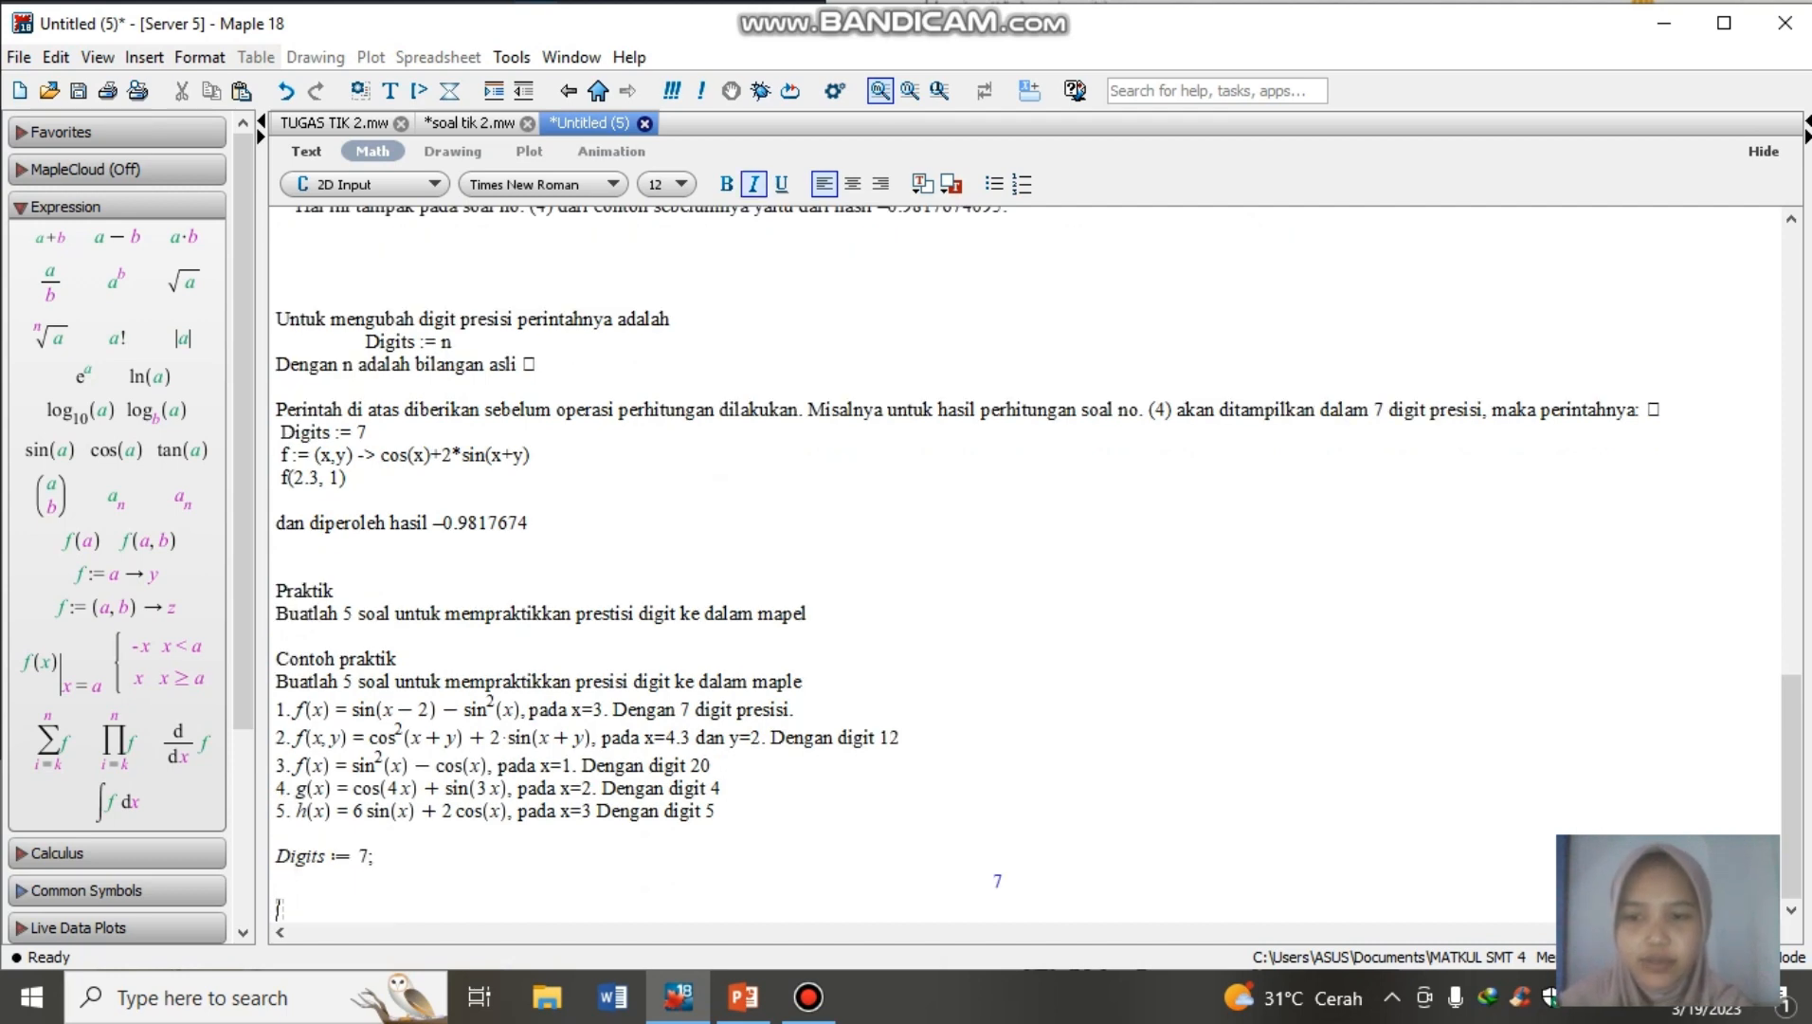
- Define the function of practice problem 1 as f := (x) -> sin(x-2) - sin^2(x); and execute it
{"action": "type", "text": "f"}
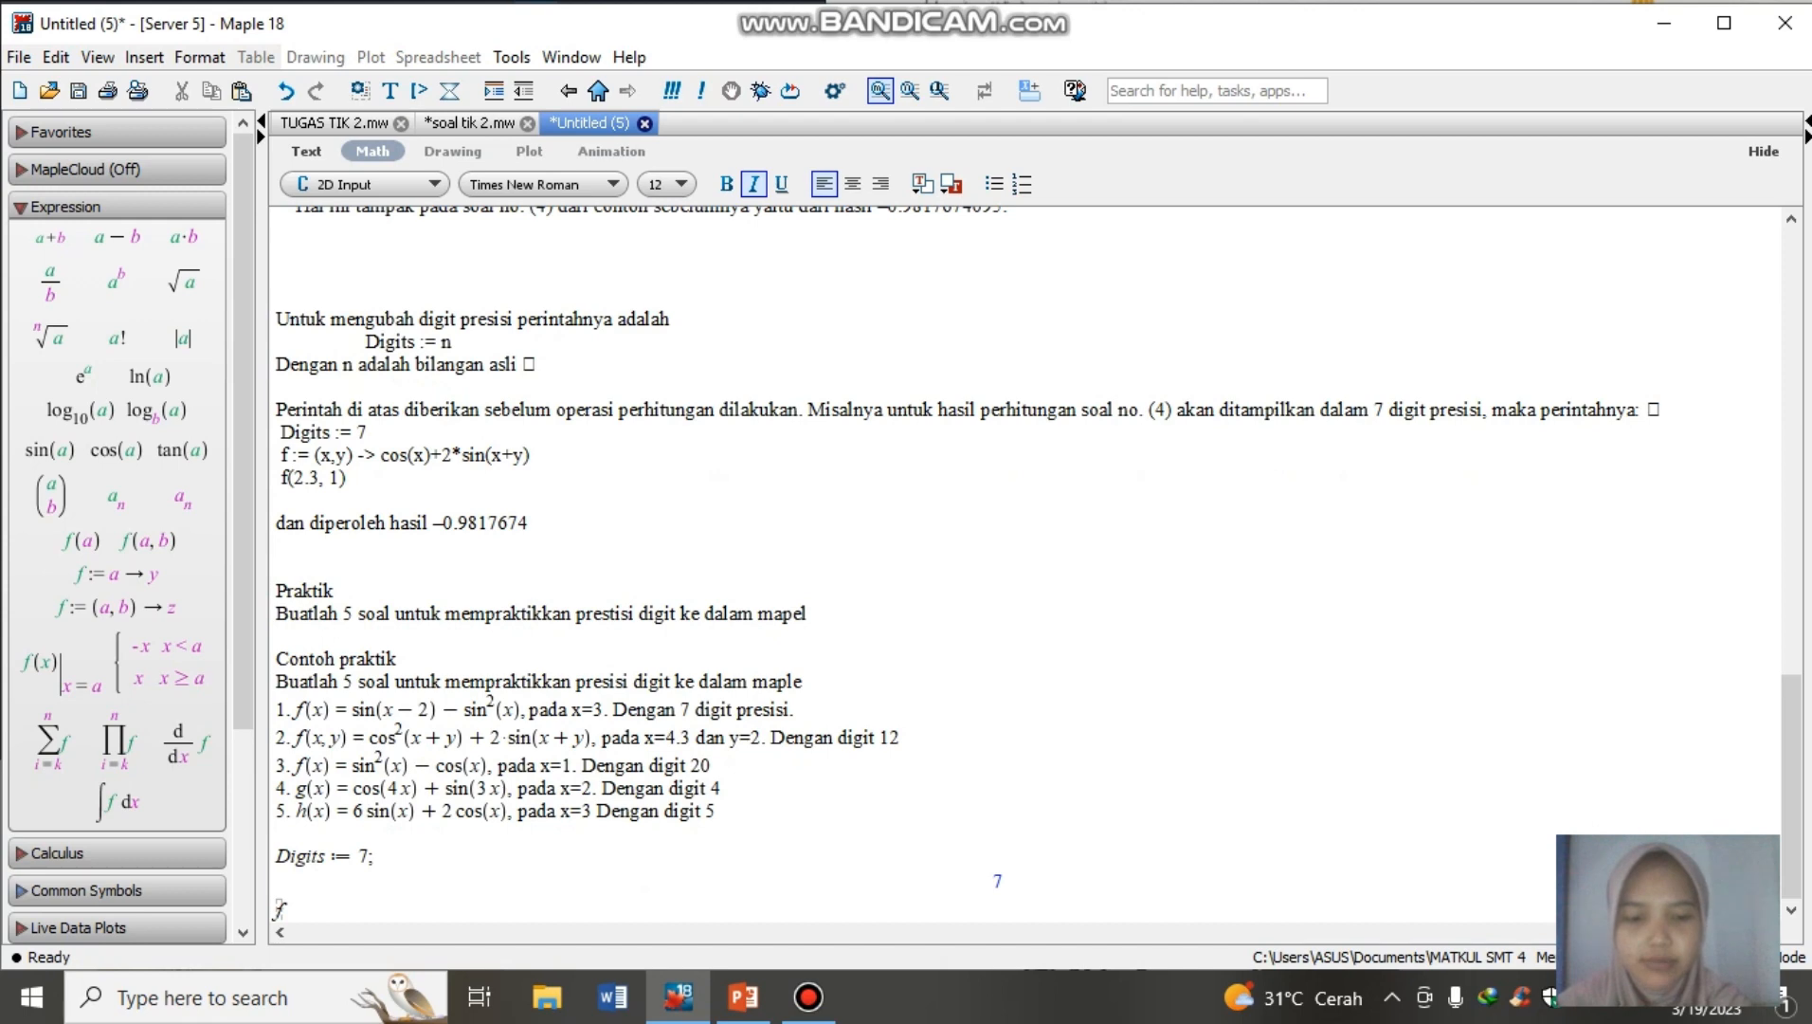
{"action": "type", "text": ":=("}
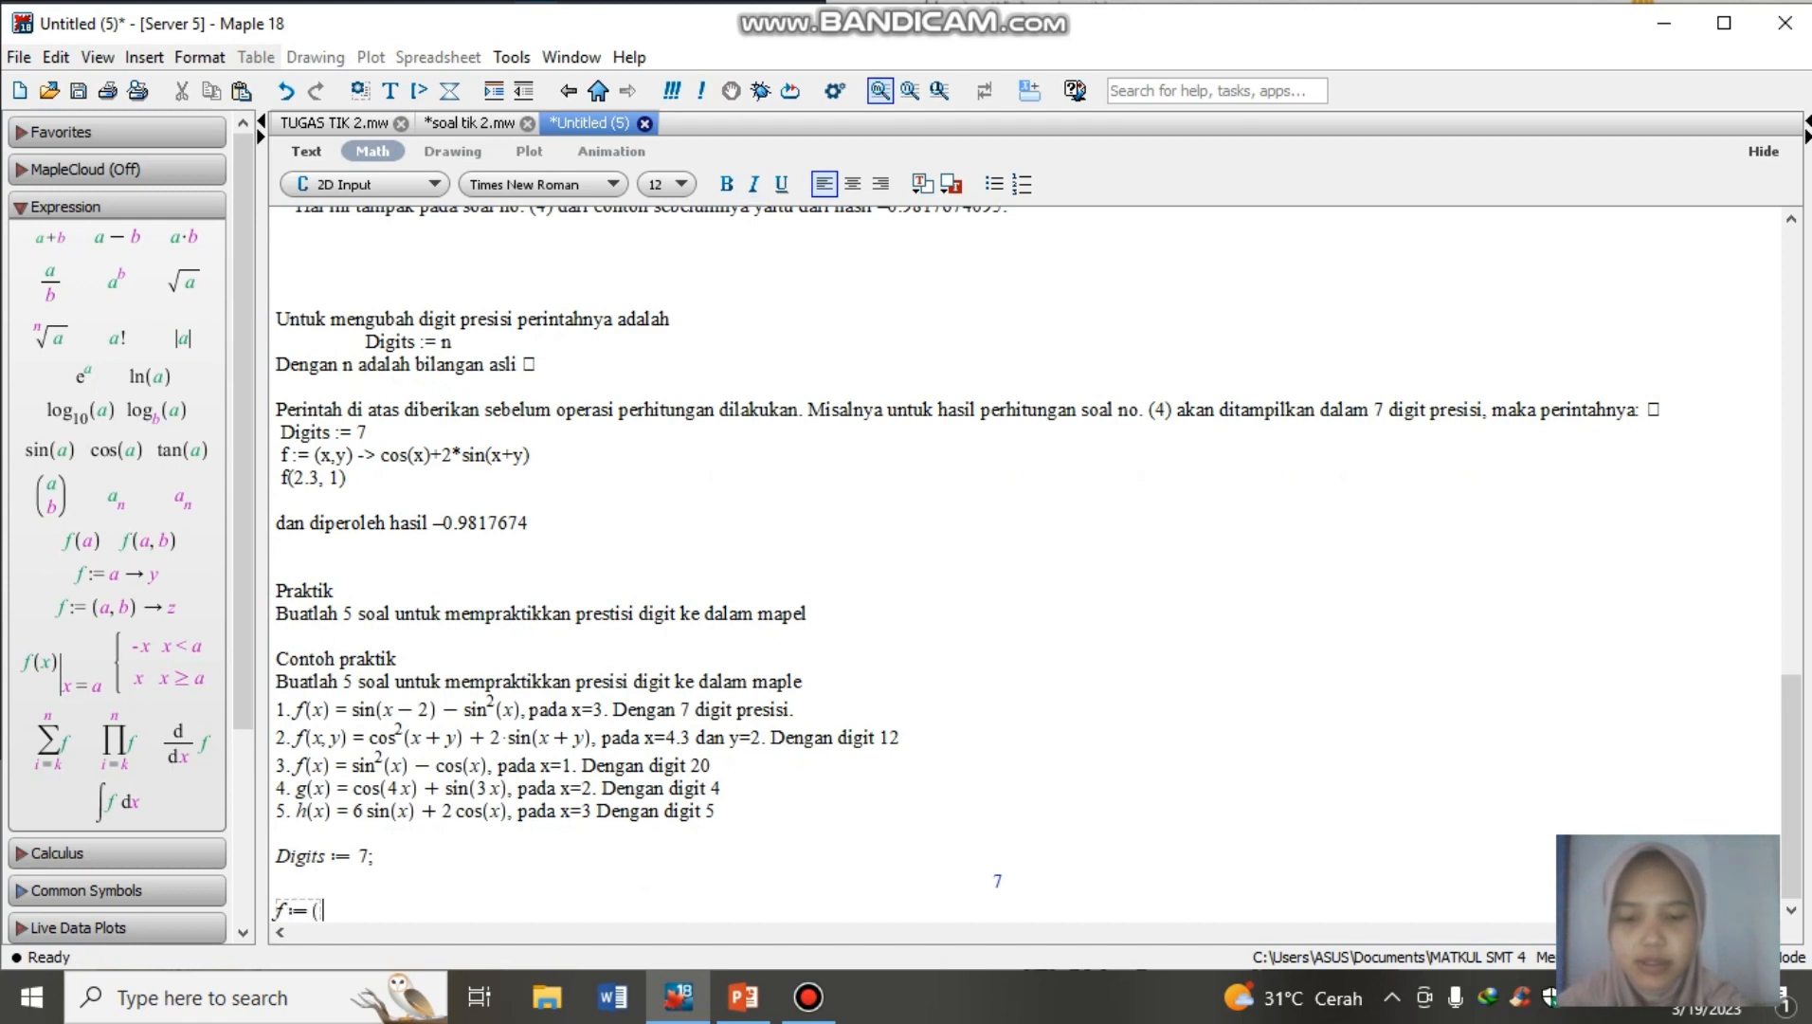
{"action": "type", "text": "x)"}
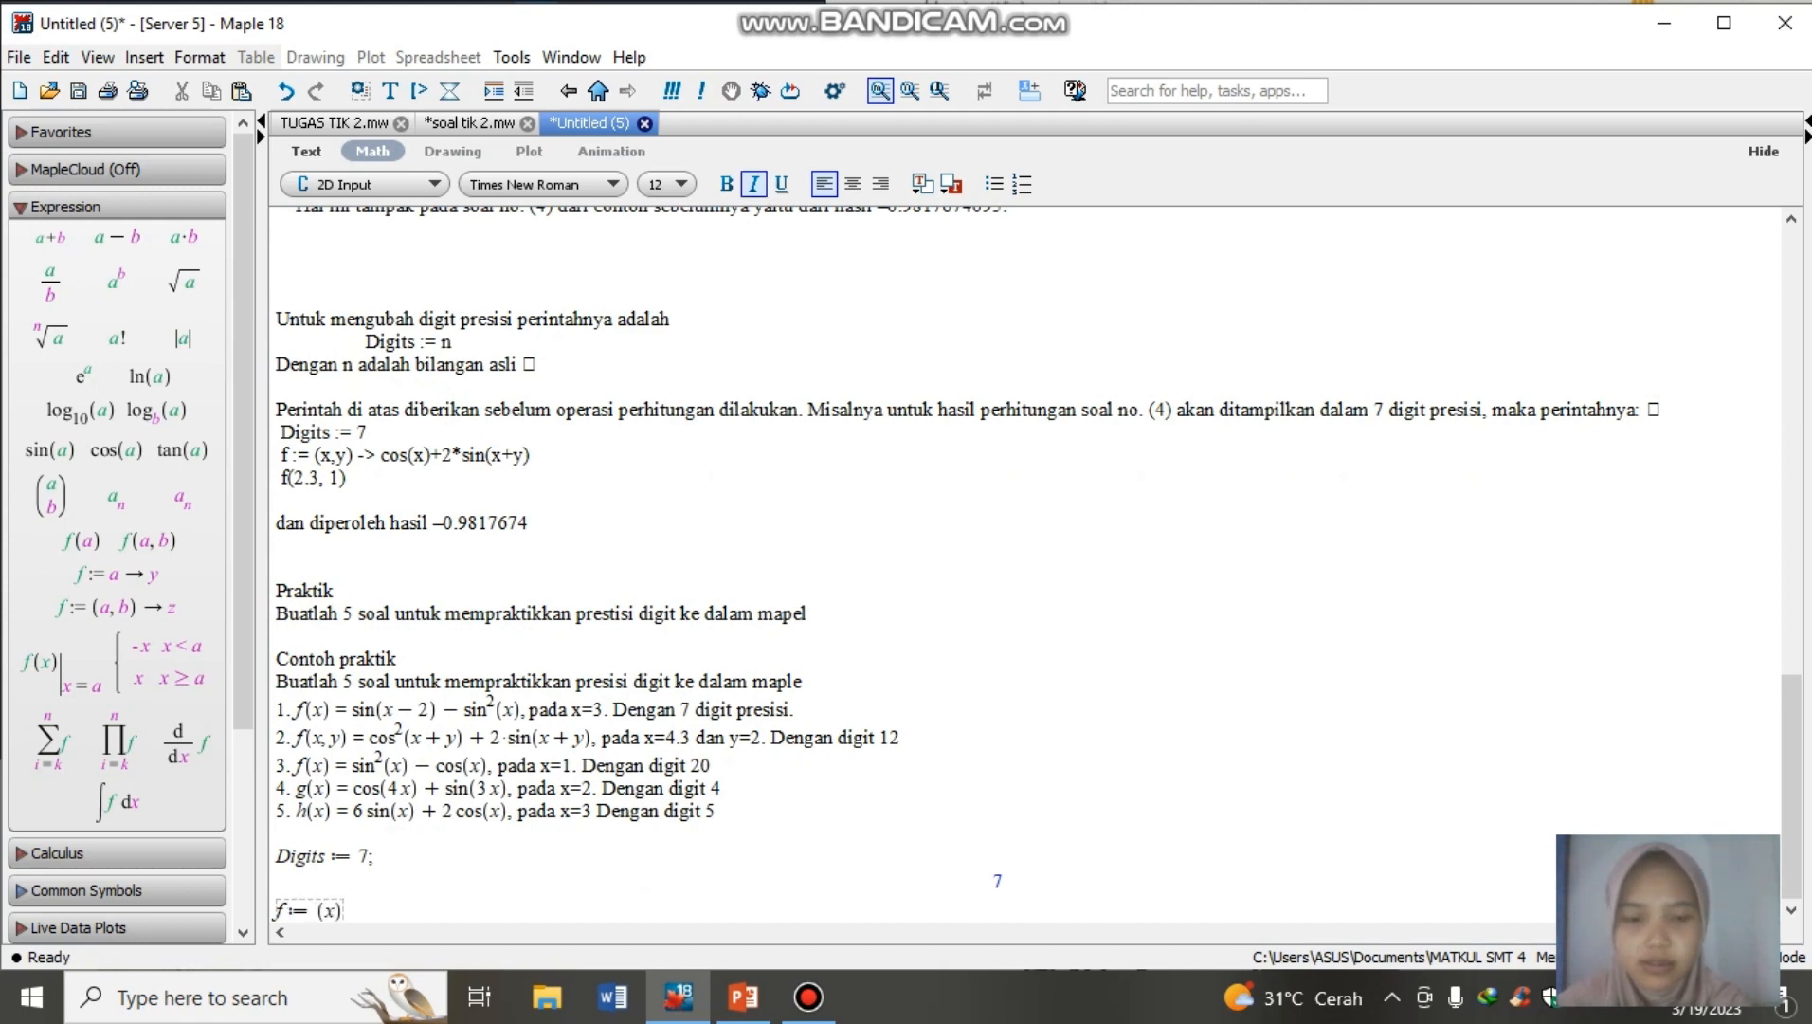
{"action": "type", "text": "->"}
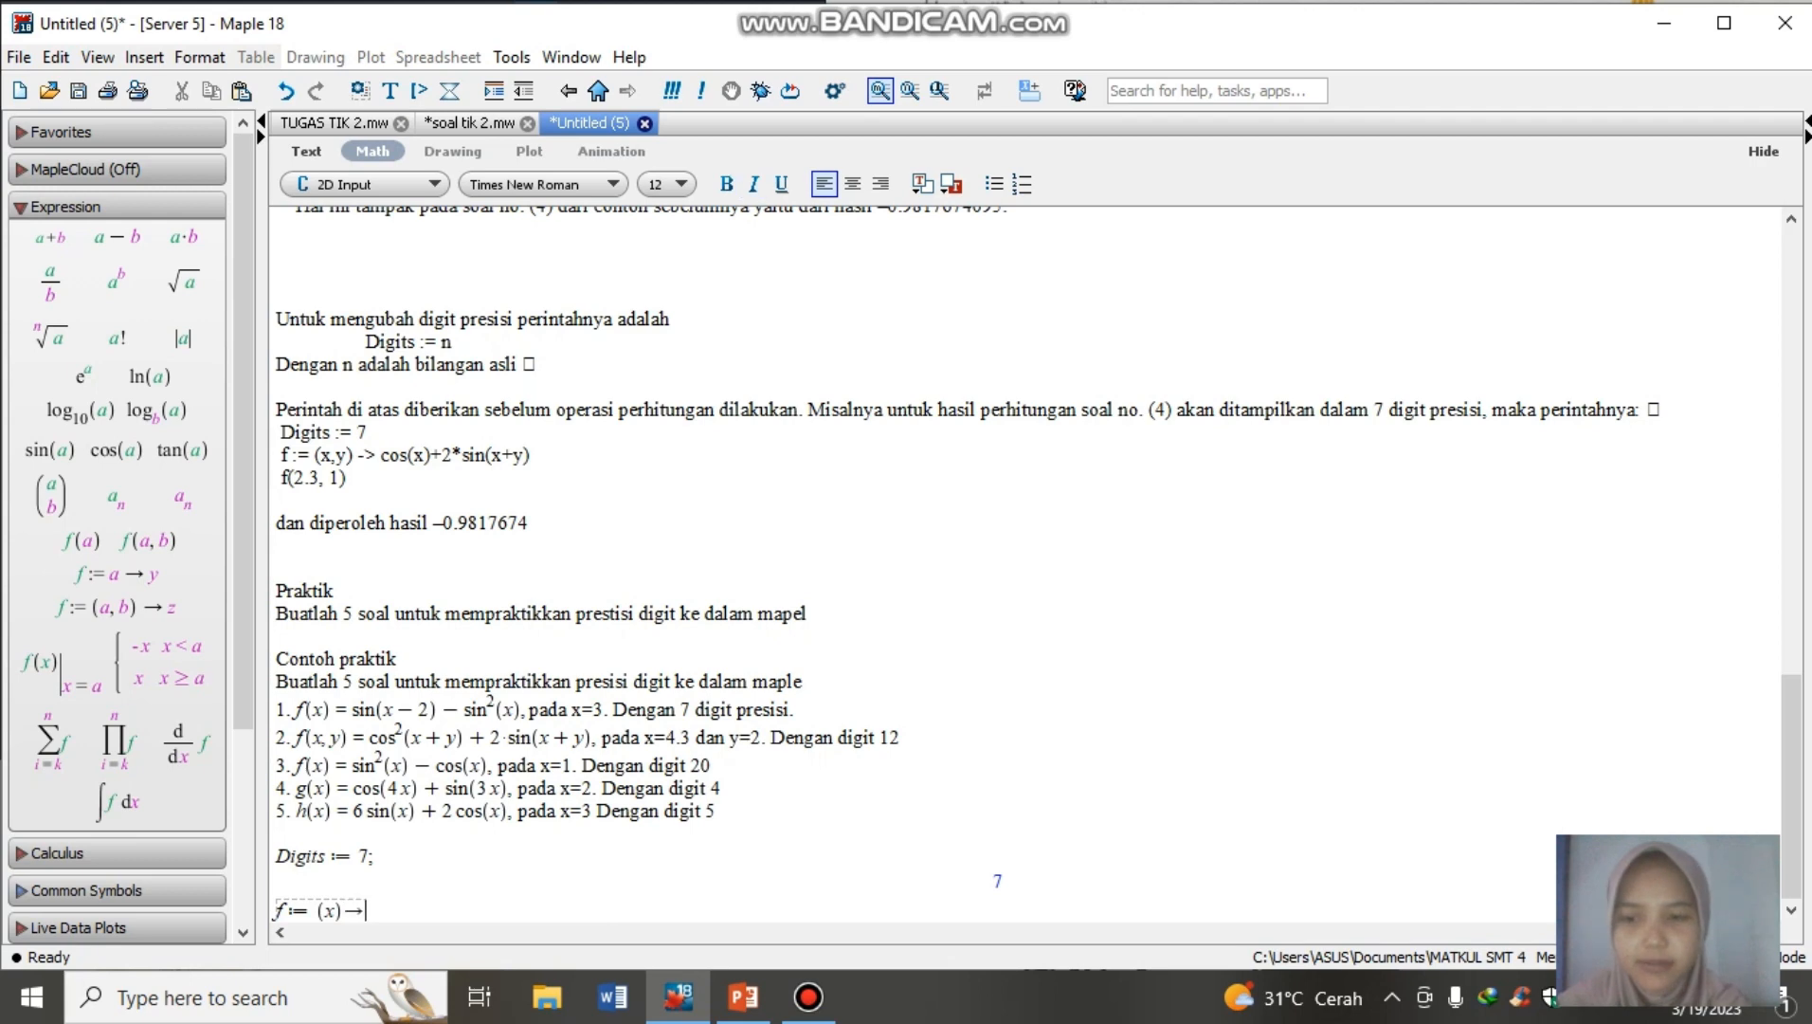
{"action": "type", "text": "sin"}
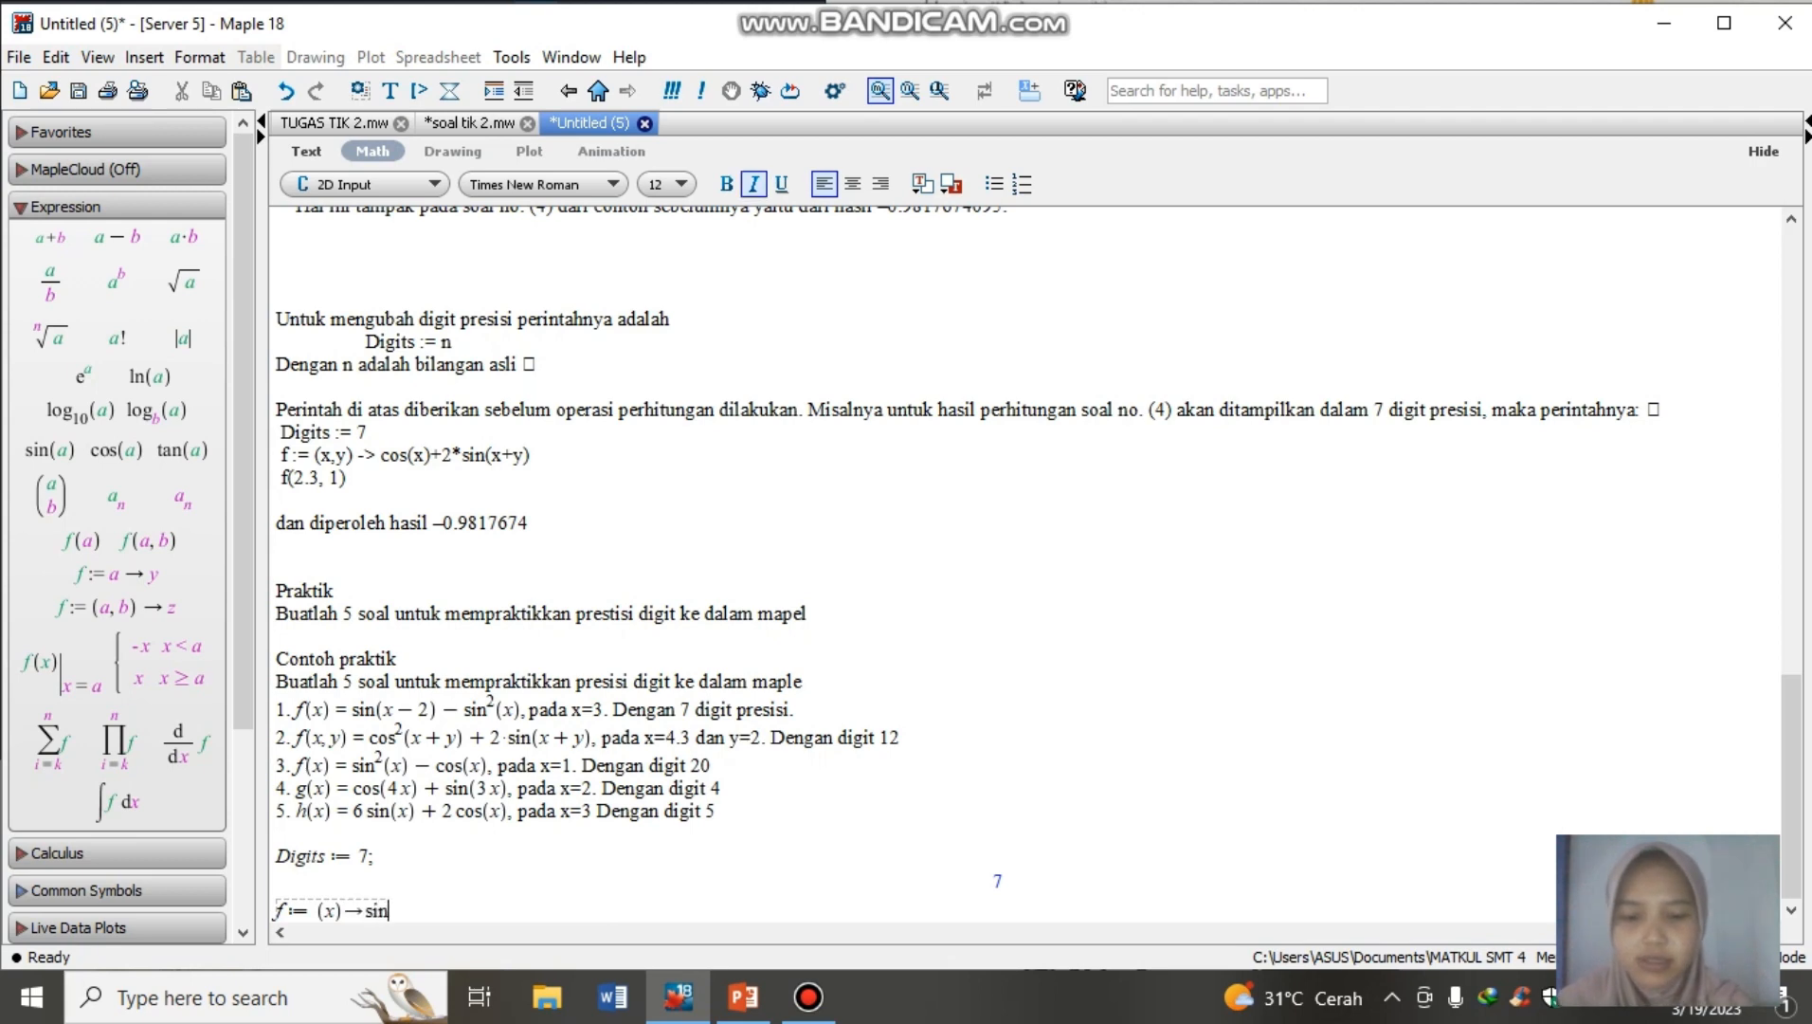
{"action": "type", "text": "(x"}
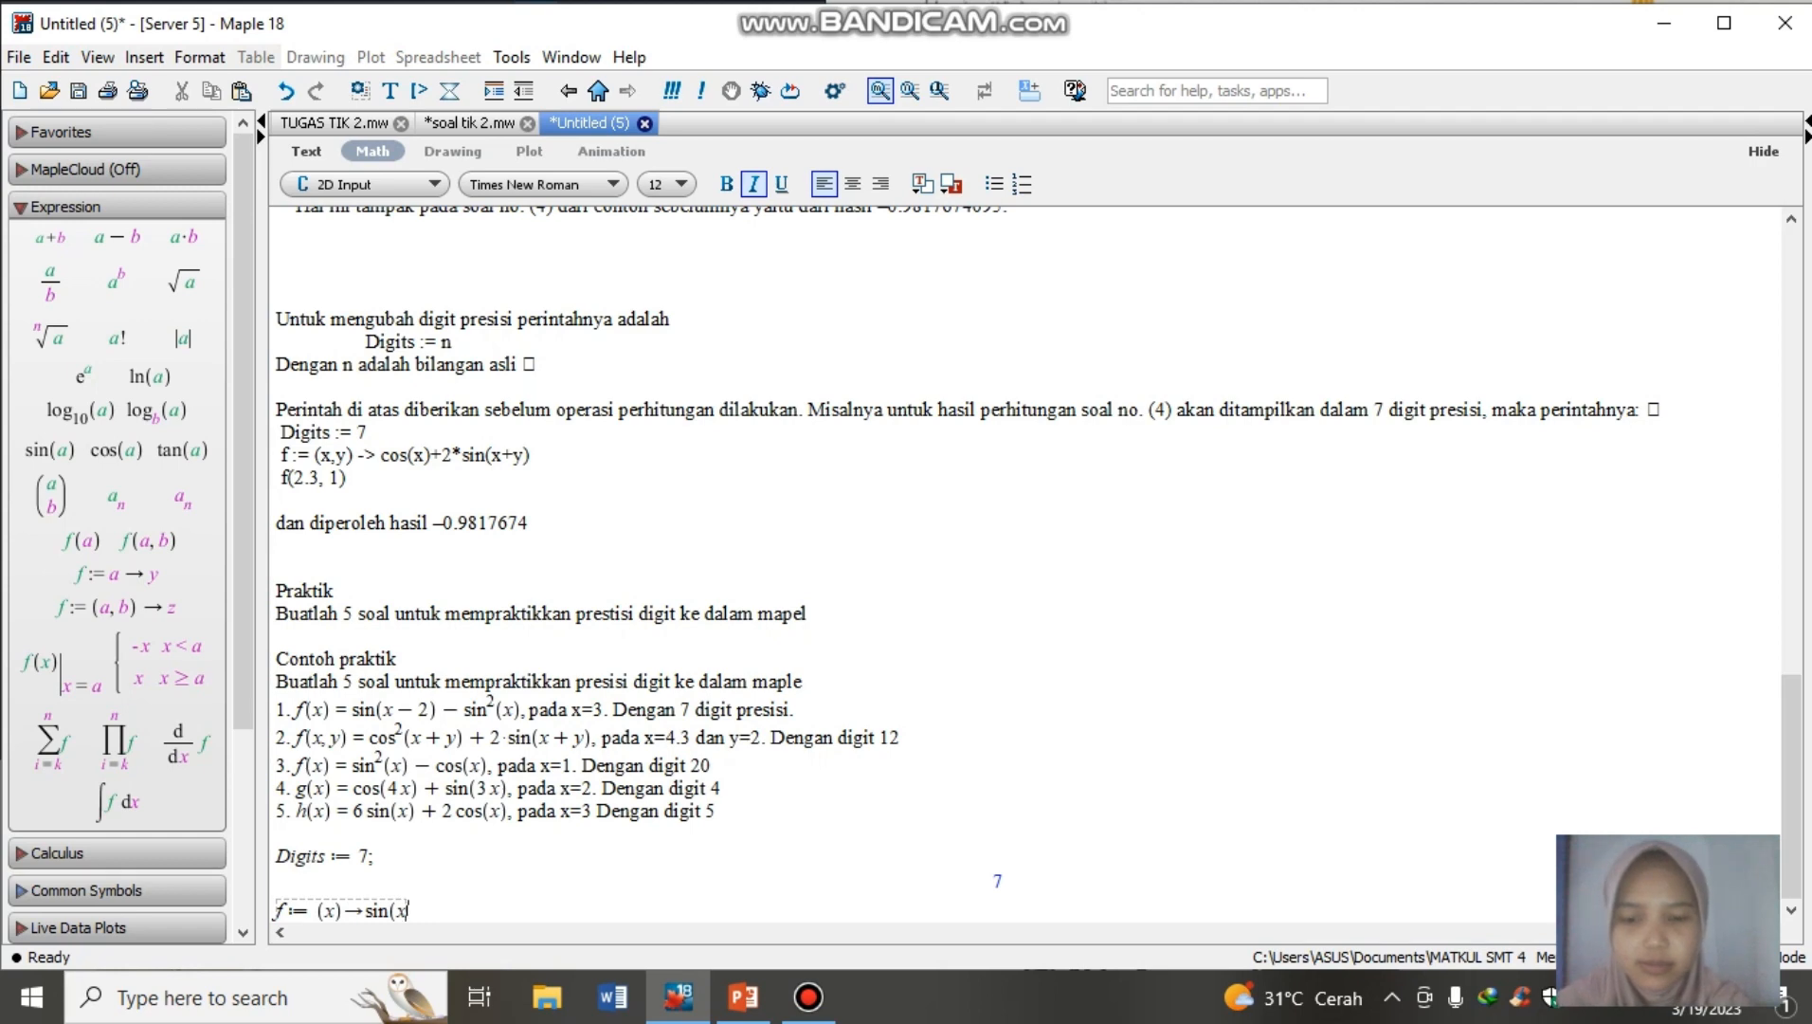
{"action": "type", "text": "-2"}
{"action": "type", "text": ")"}
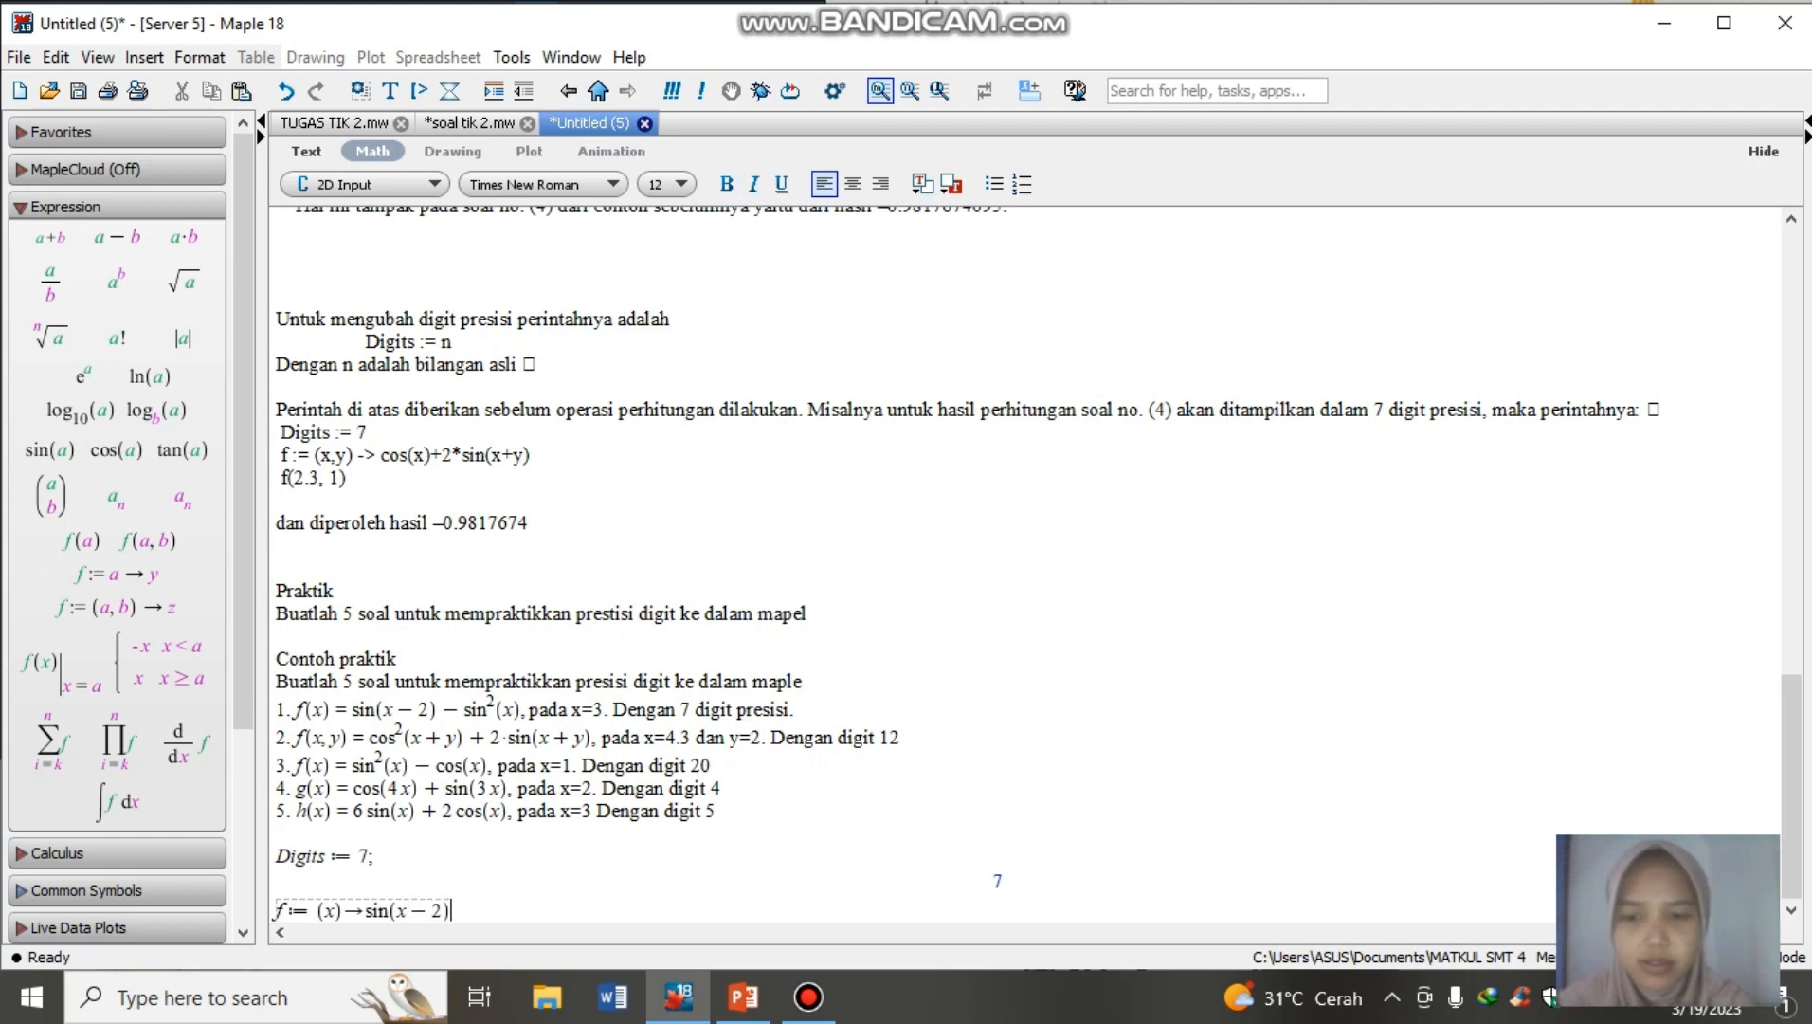
{"action": "type", "text": "-sin"}
{"action": "type", "text": "^2"}
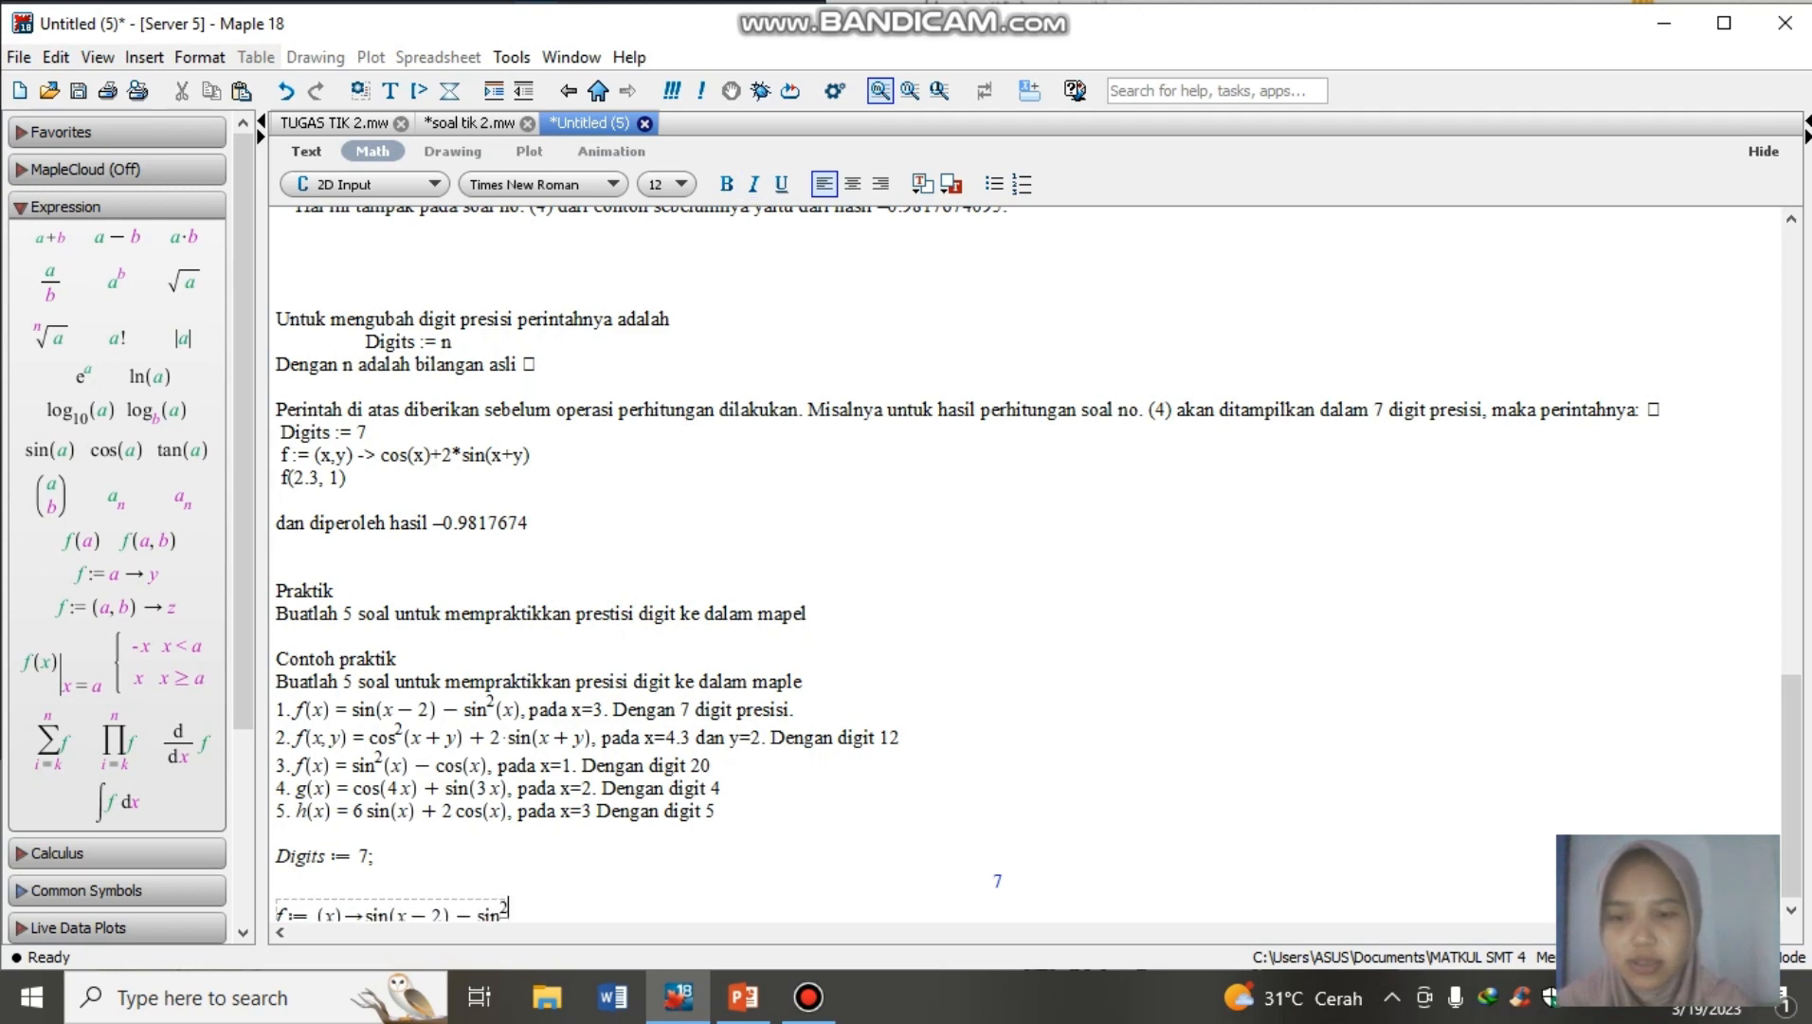
{"action": "key", "text": "Right"}
{"action": "type", "text": "(x"}
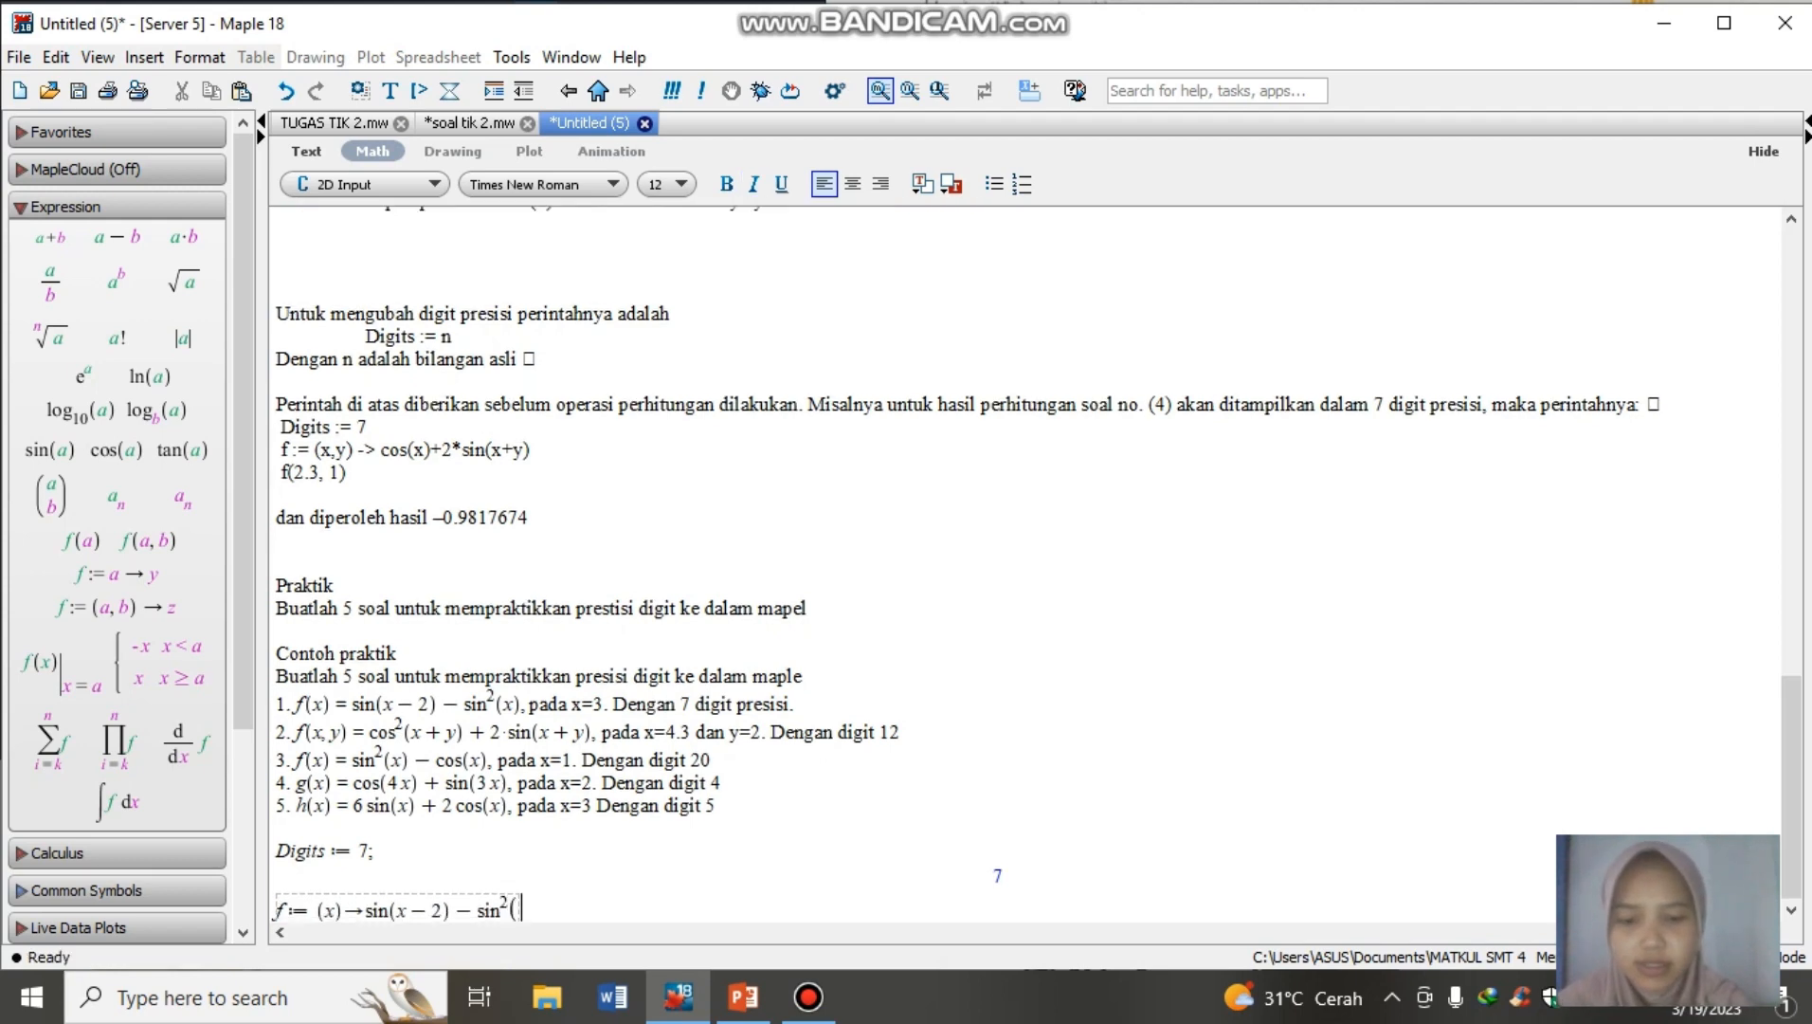
{"action": "type", "text": ")"}
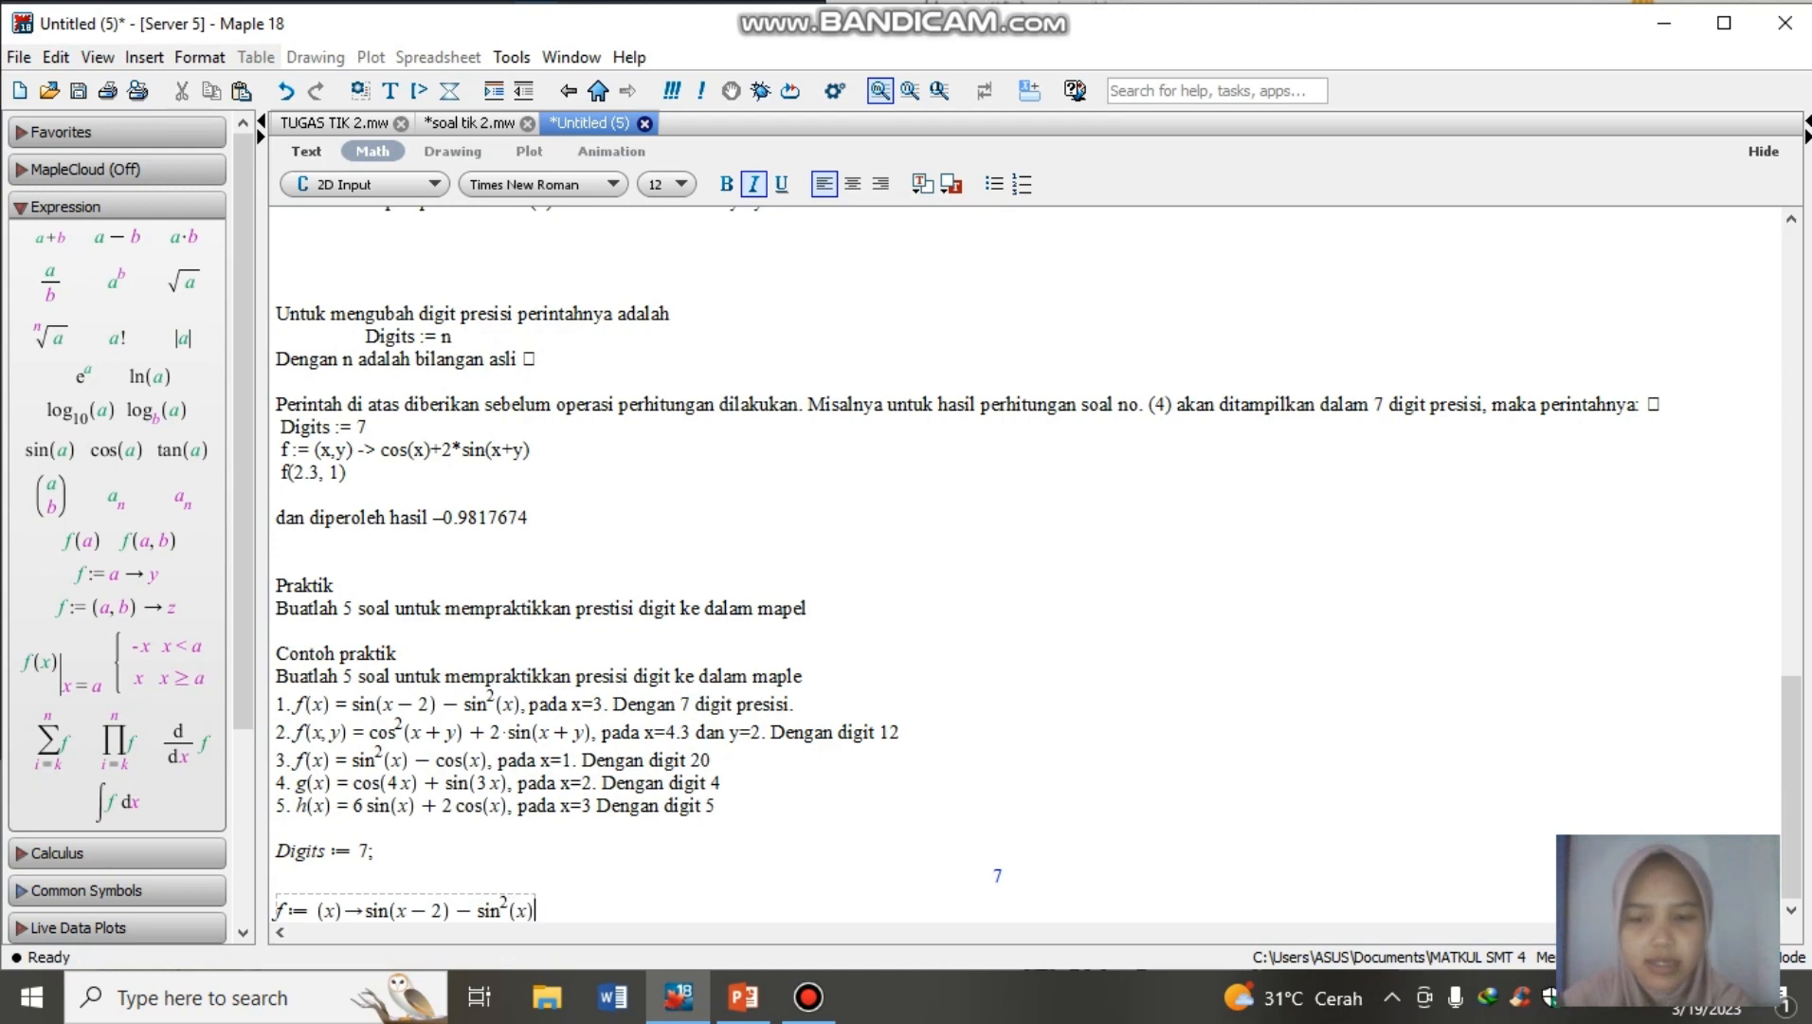
{"action": "type", "text": ";"}
{"action": "key", "text": "Return"}
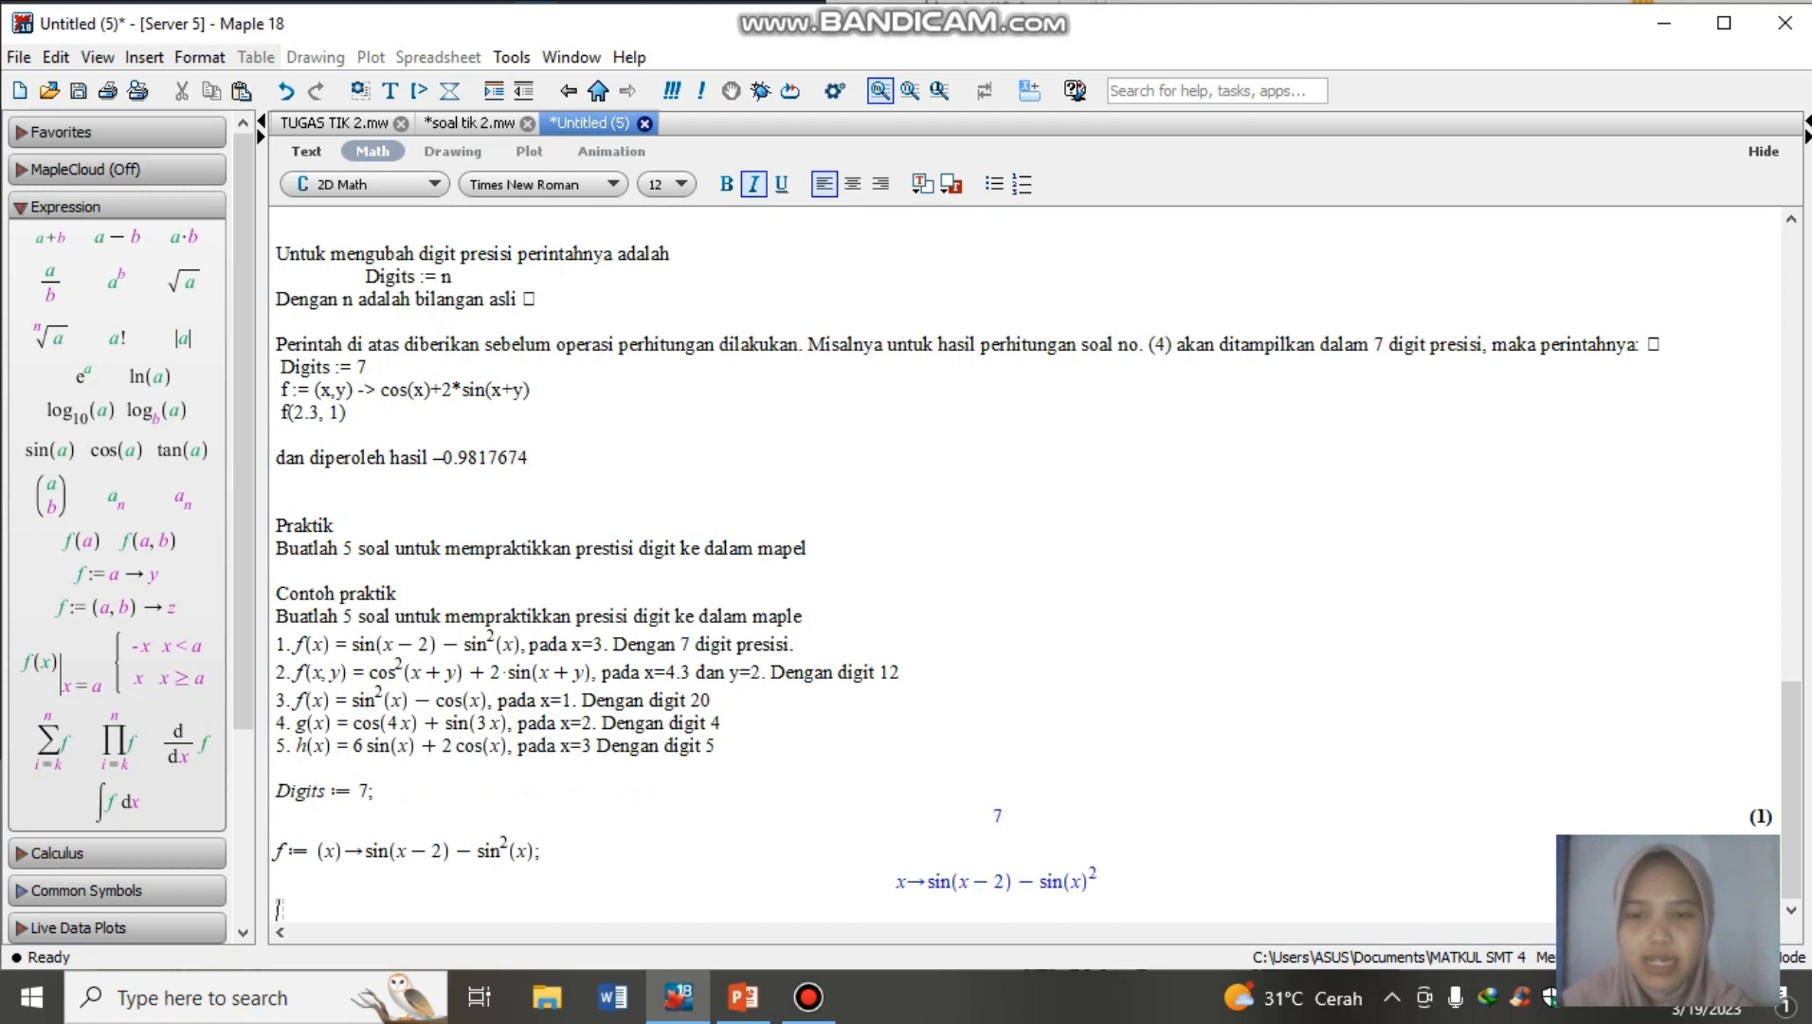
- Evaluate problem 1's function numerically at x=3 with f(3.0);
{"action": "type", "text": "f"}
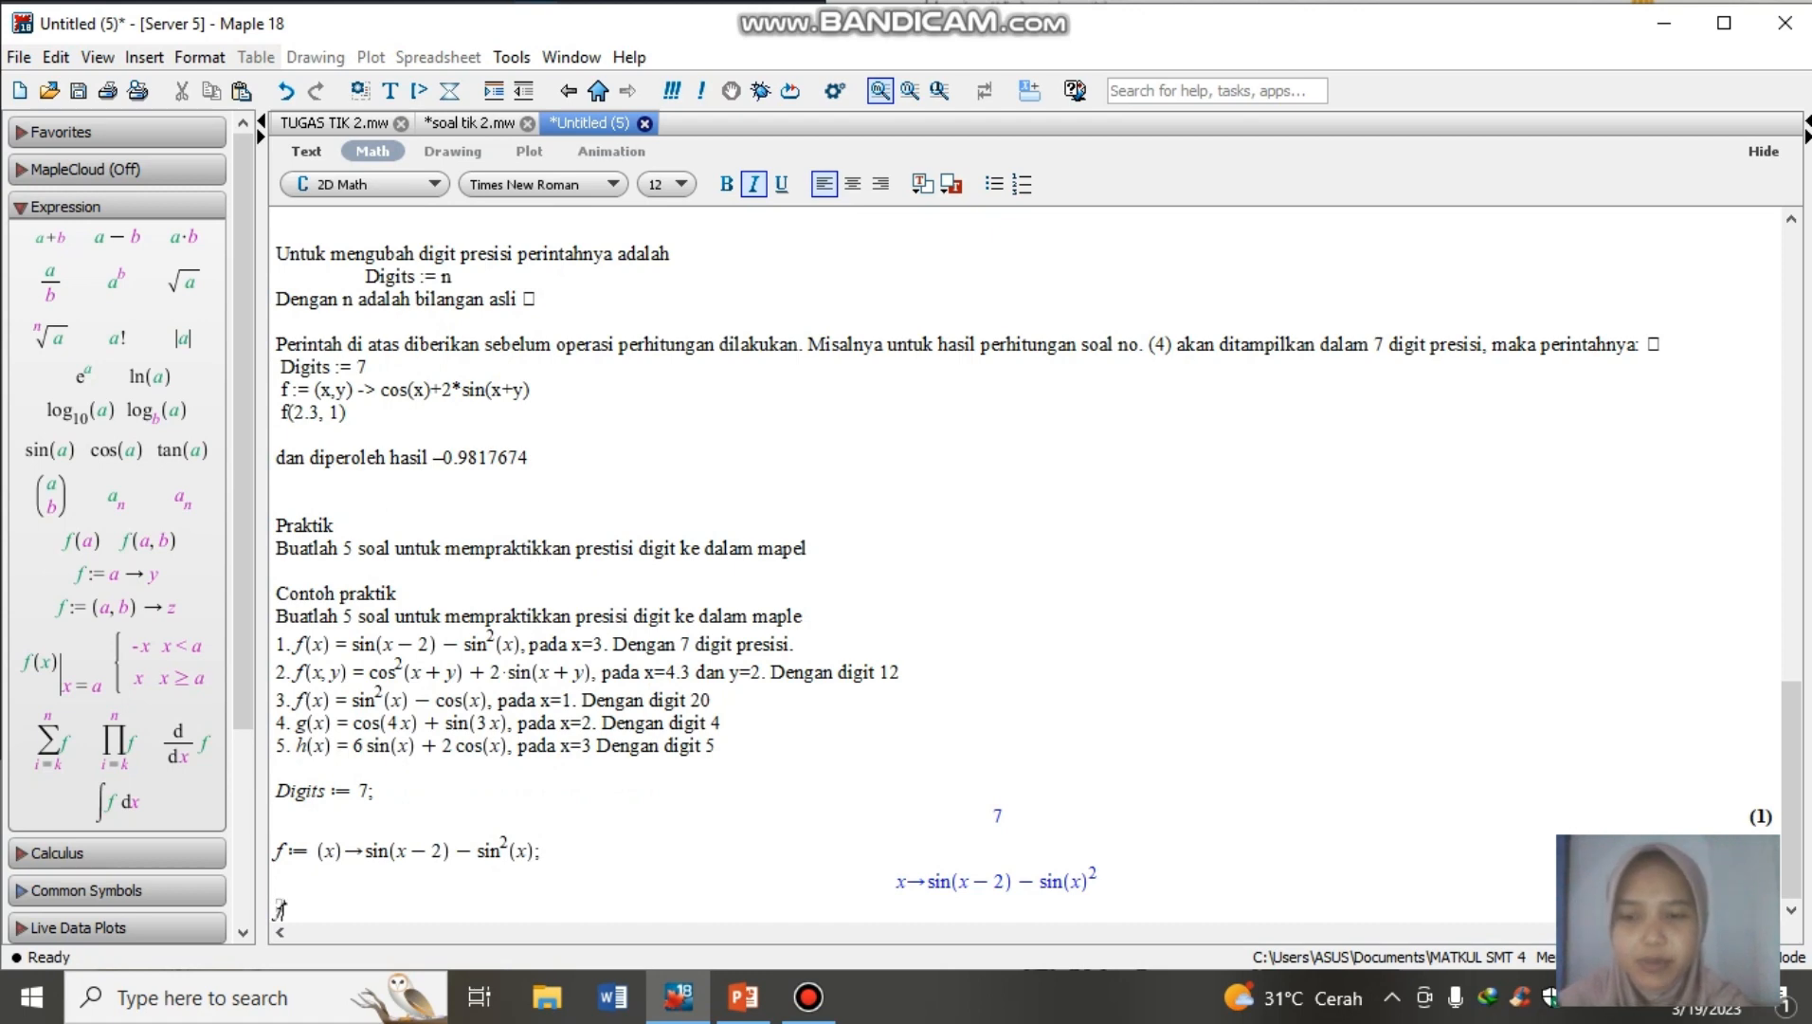
{"action": "type", "text": "("}
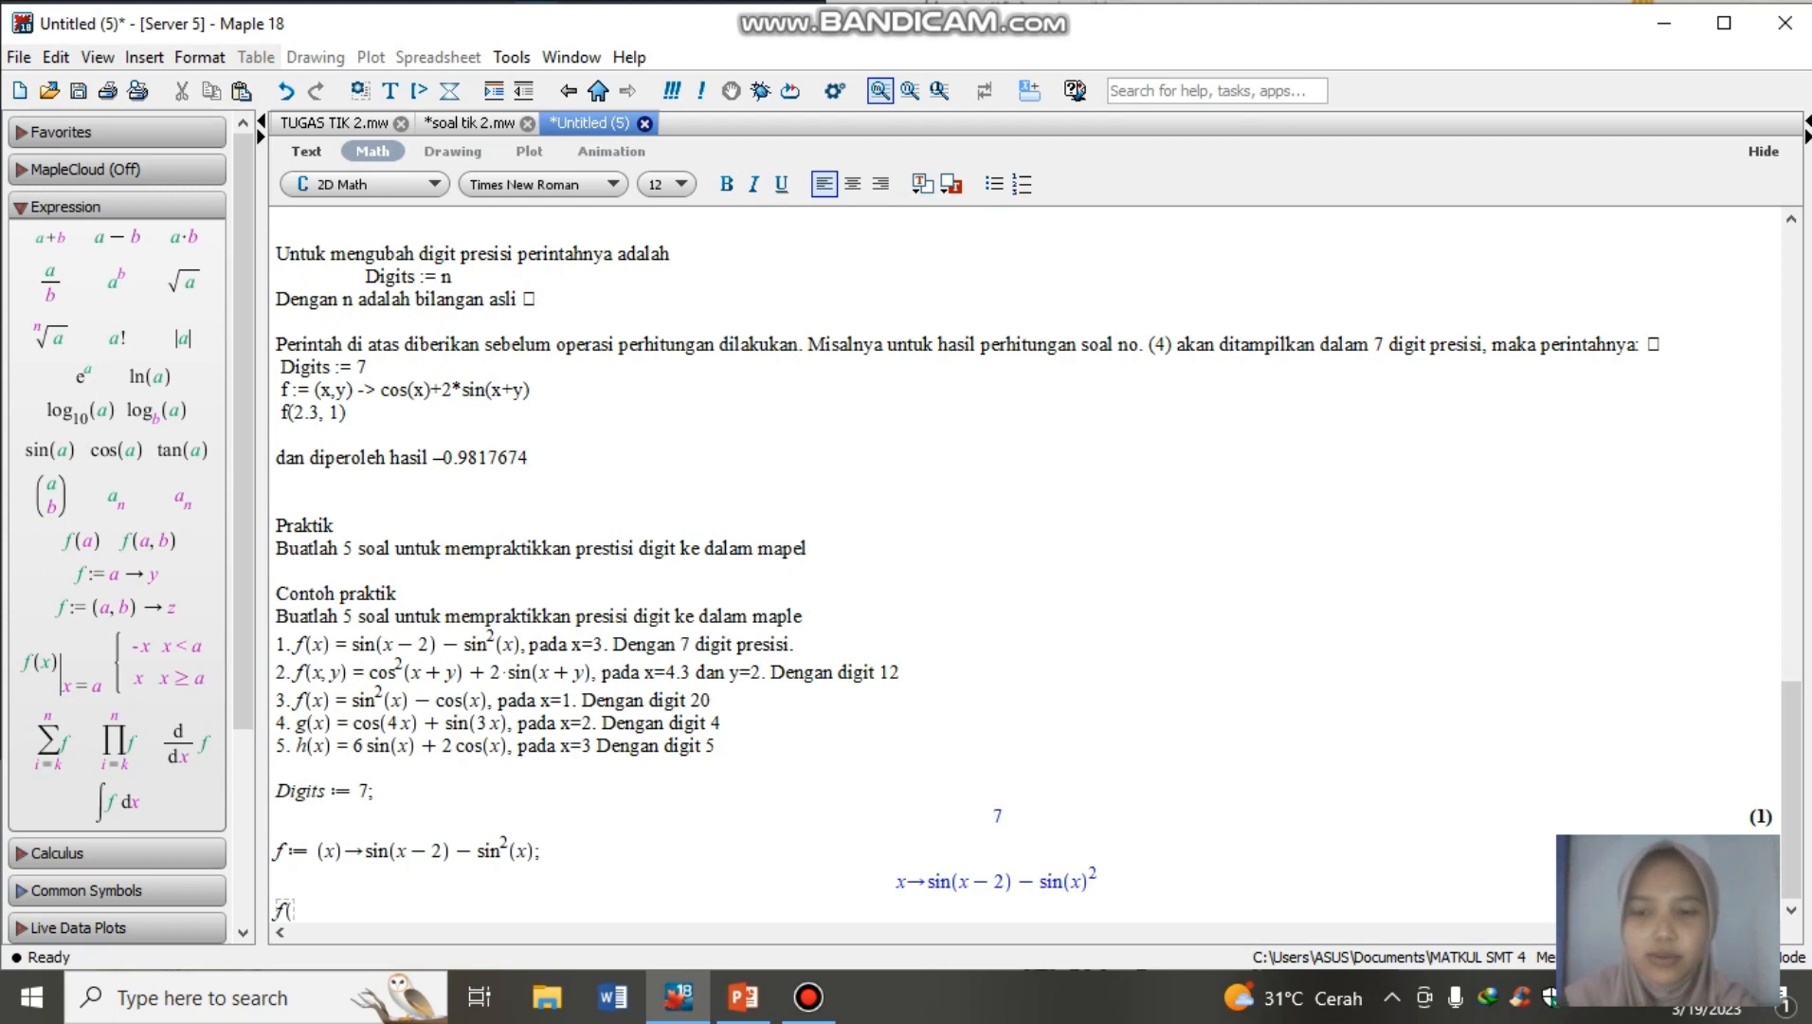
{"action": "type", "text": "3."}
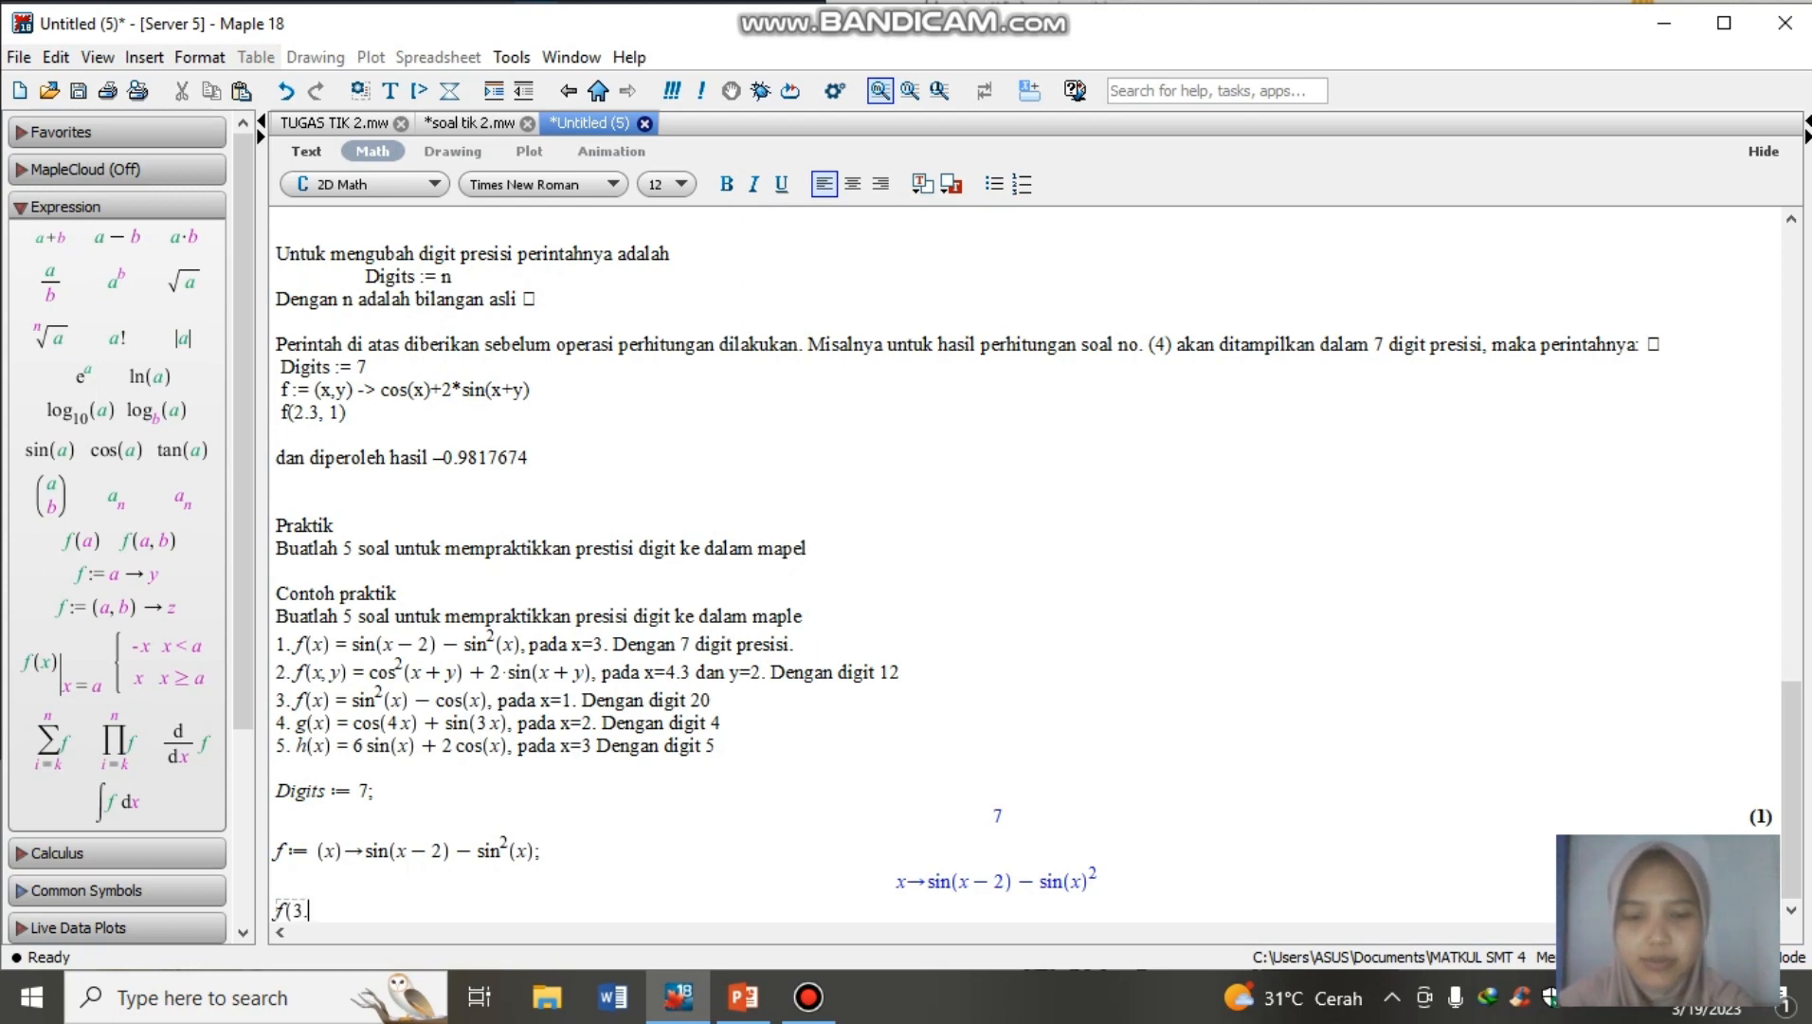
{"action": "type", "text": "0)"}
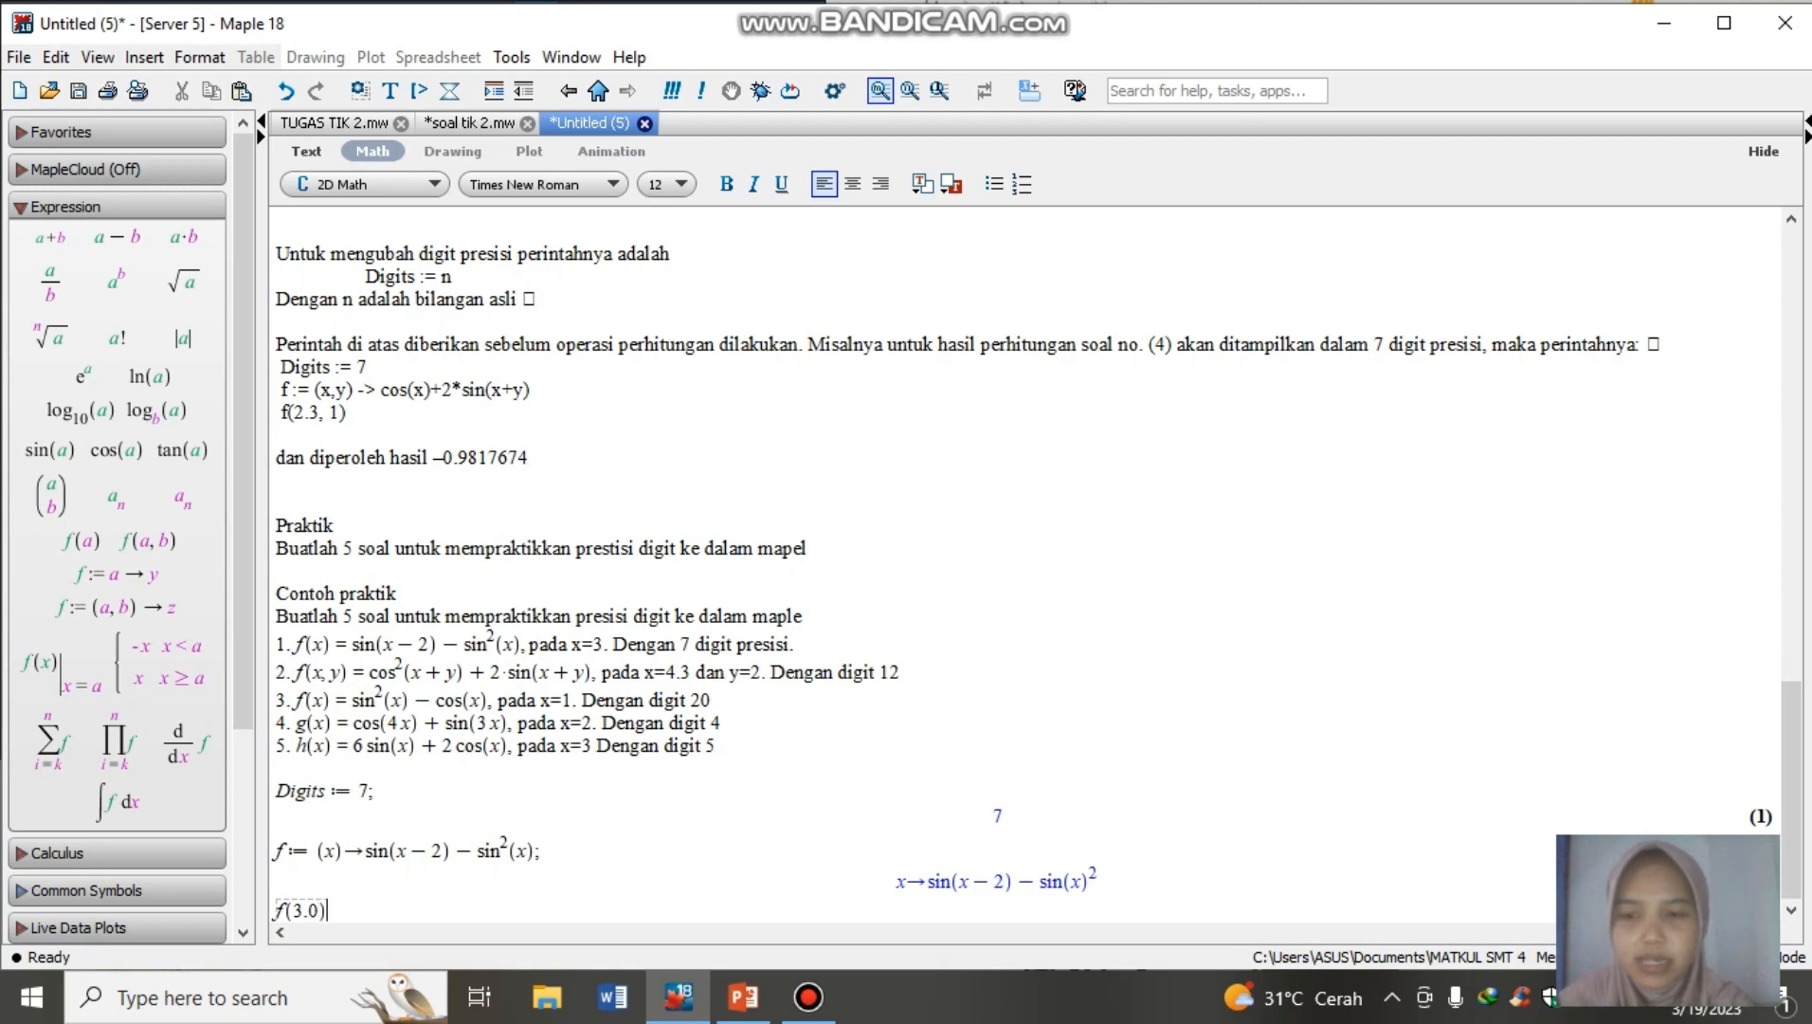
{"action": "type", "text": ";"}
{"action": "key", "text": "Return"}
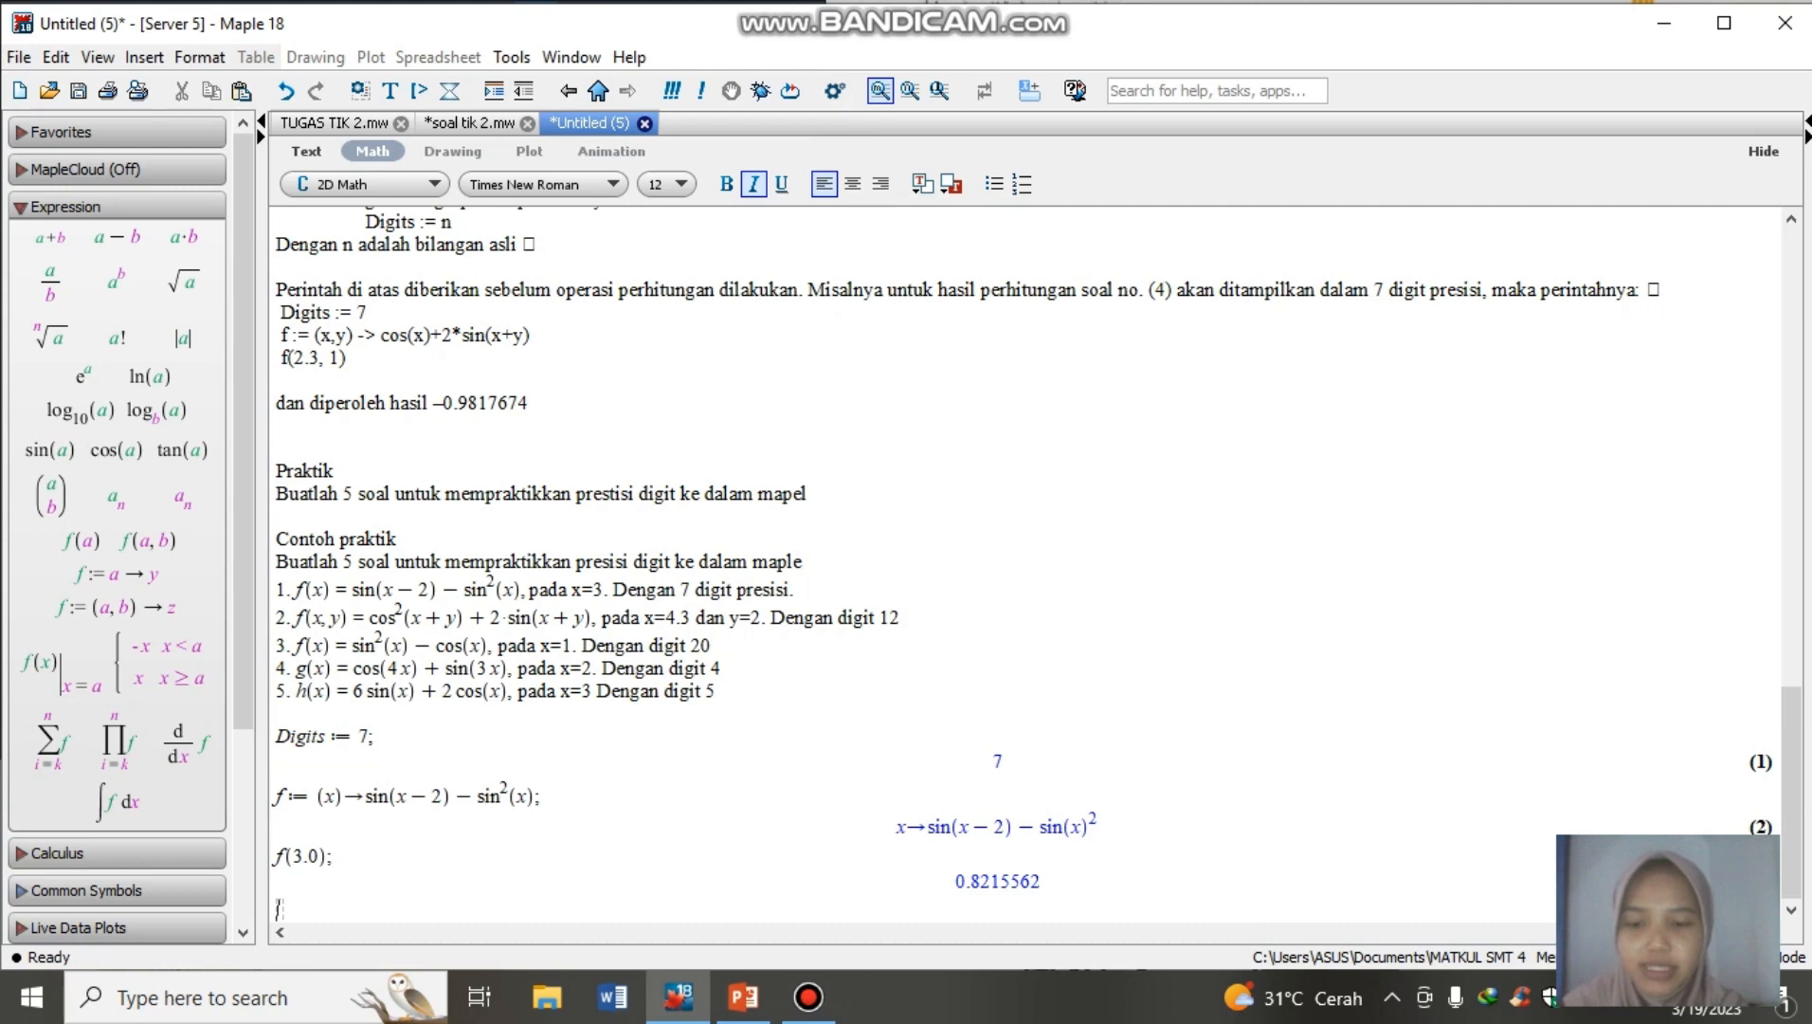
- Set the precision for practice problem 2 to 12 digits with Digits := 12;
{"action": "type", "text": "Digits"}
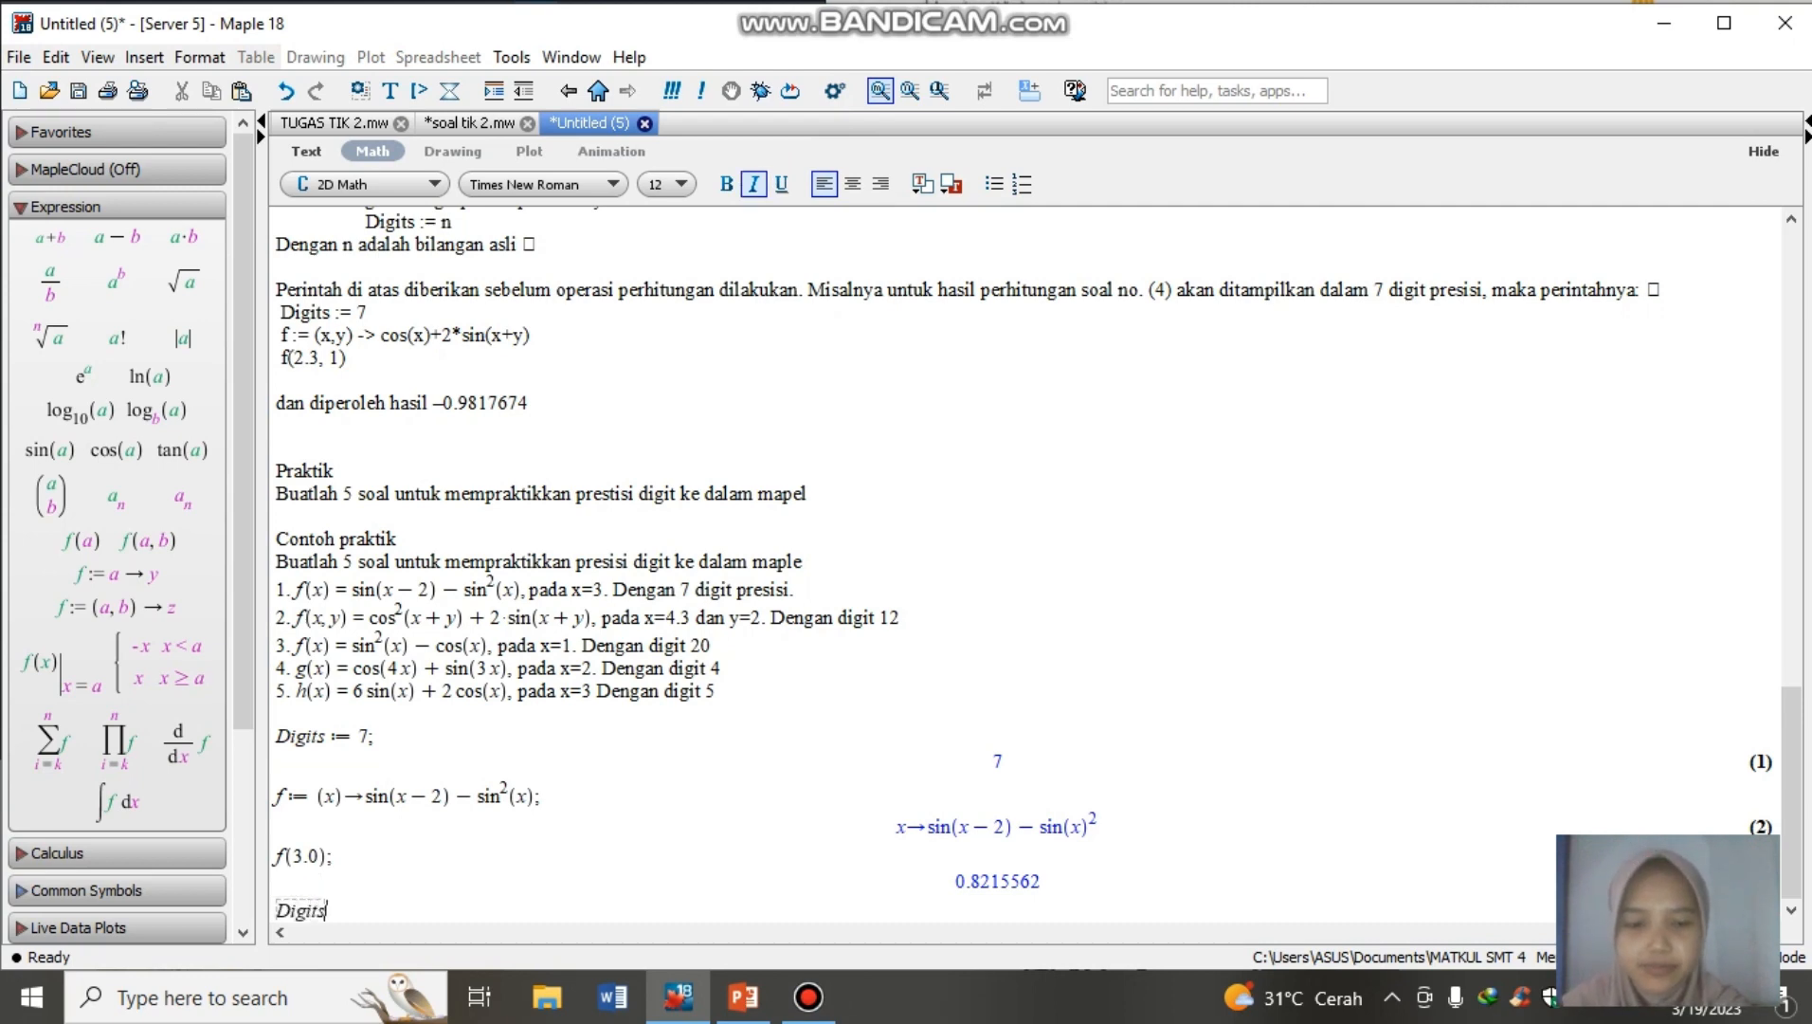
{"action": "type", "text": ":="}
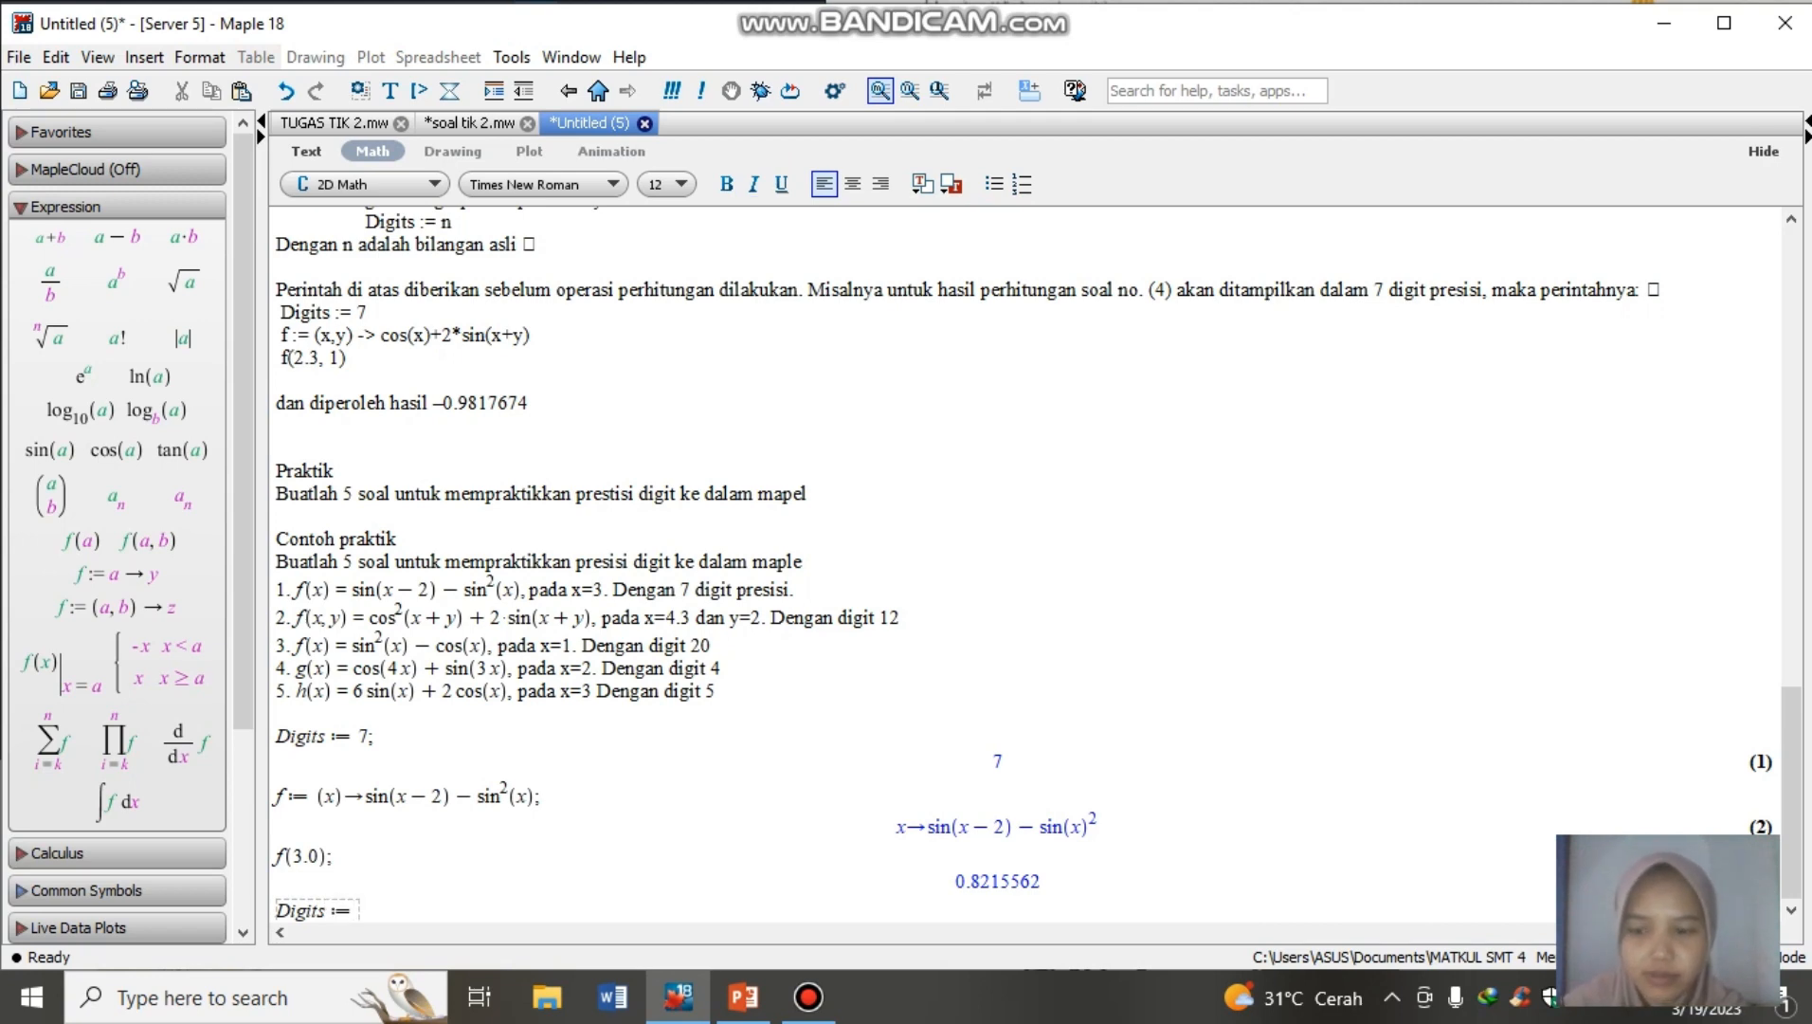
{"action": "type", "text": "12;"}
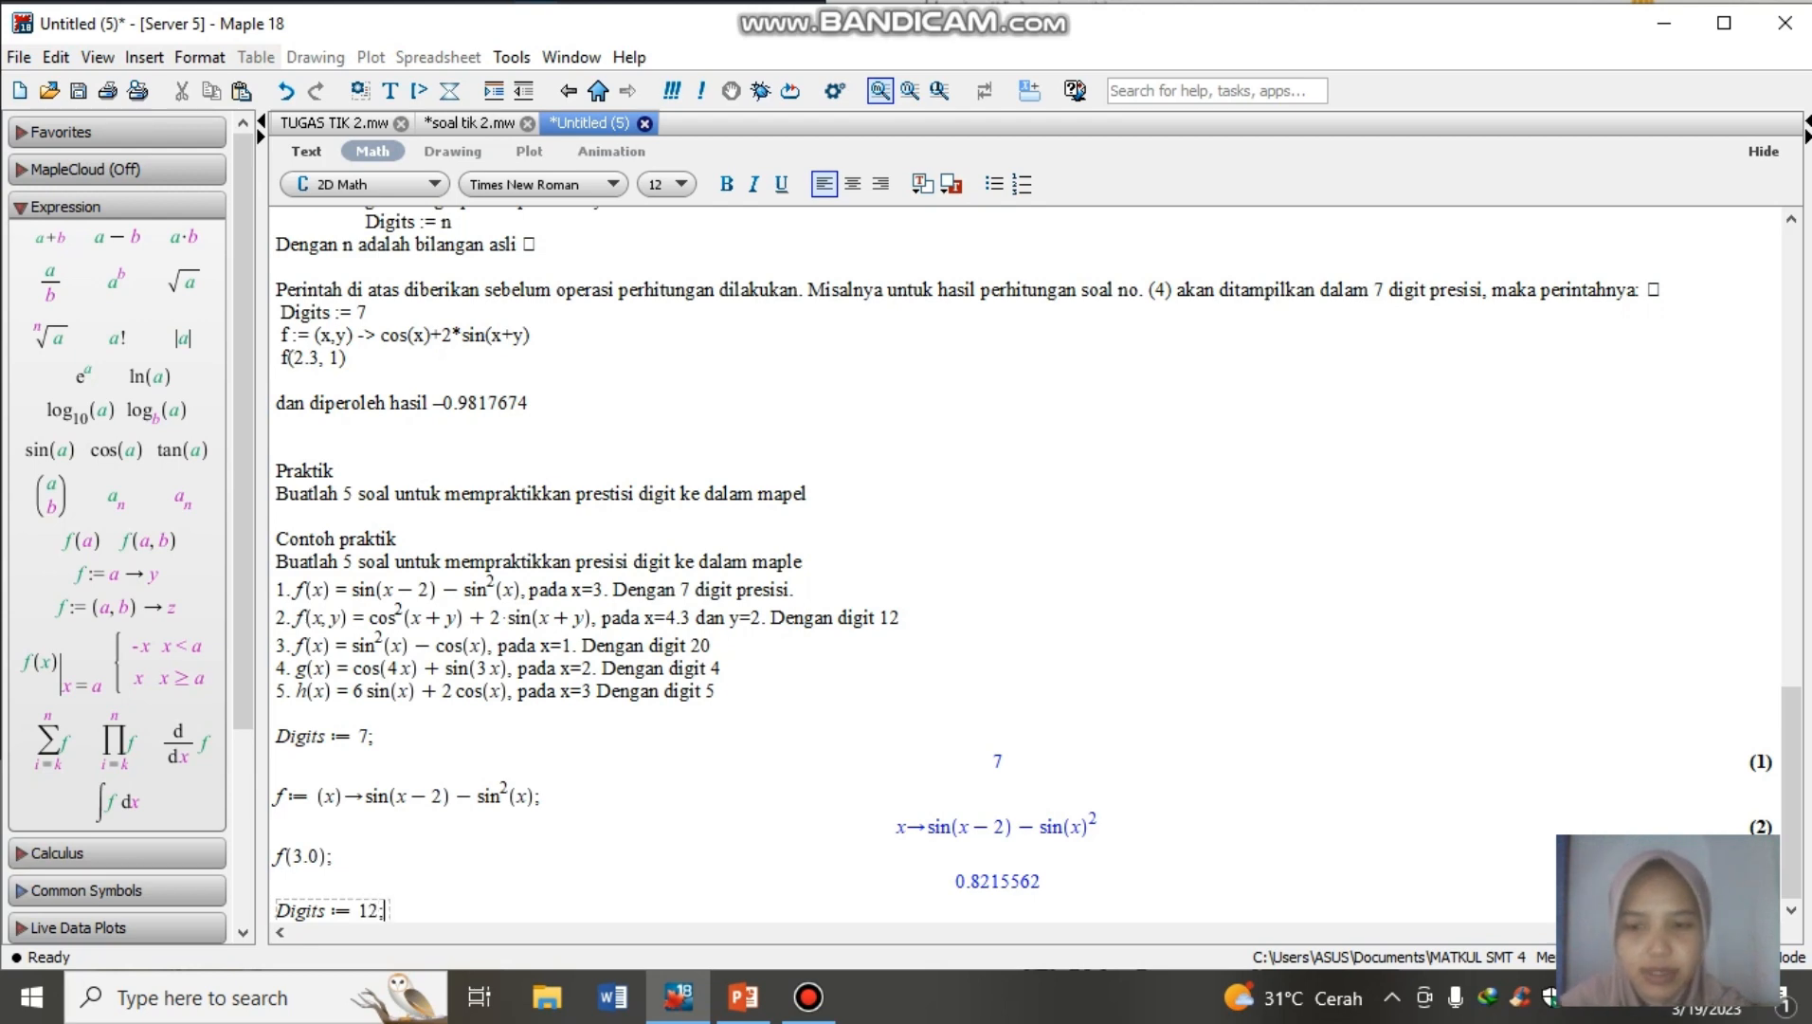
{"action": "key", "text": "Return"}
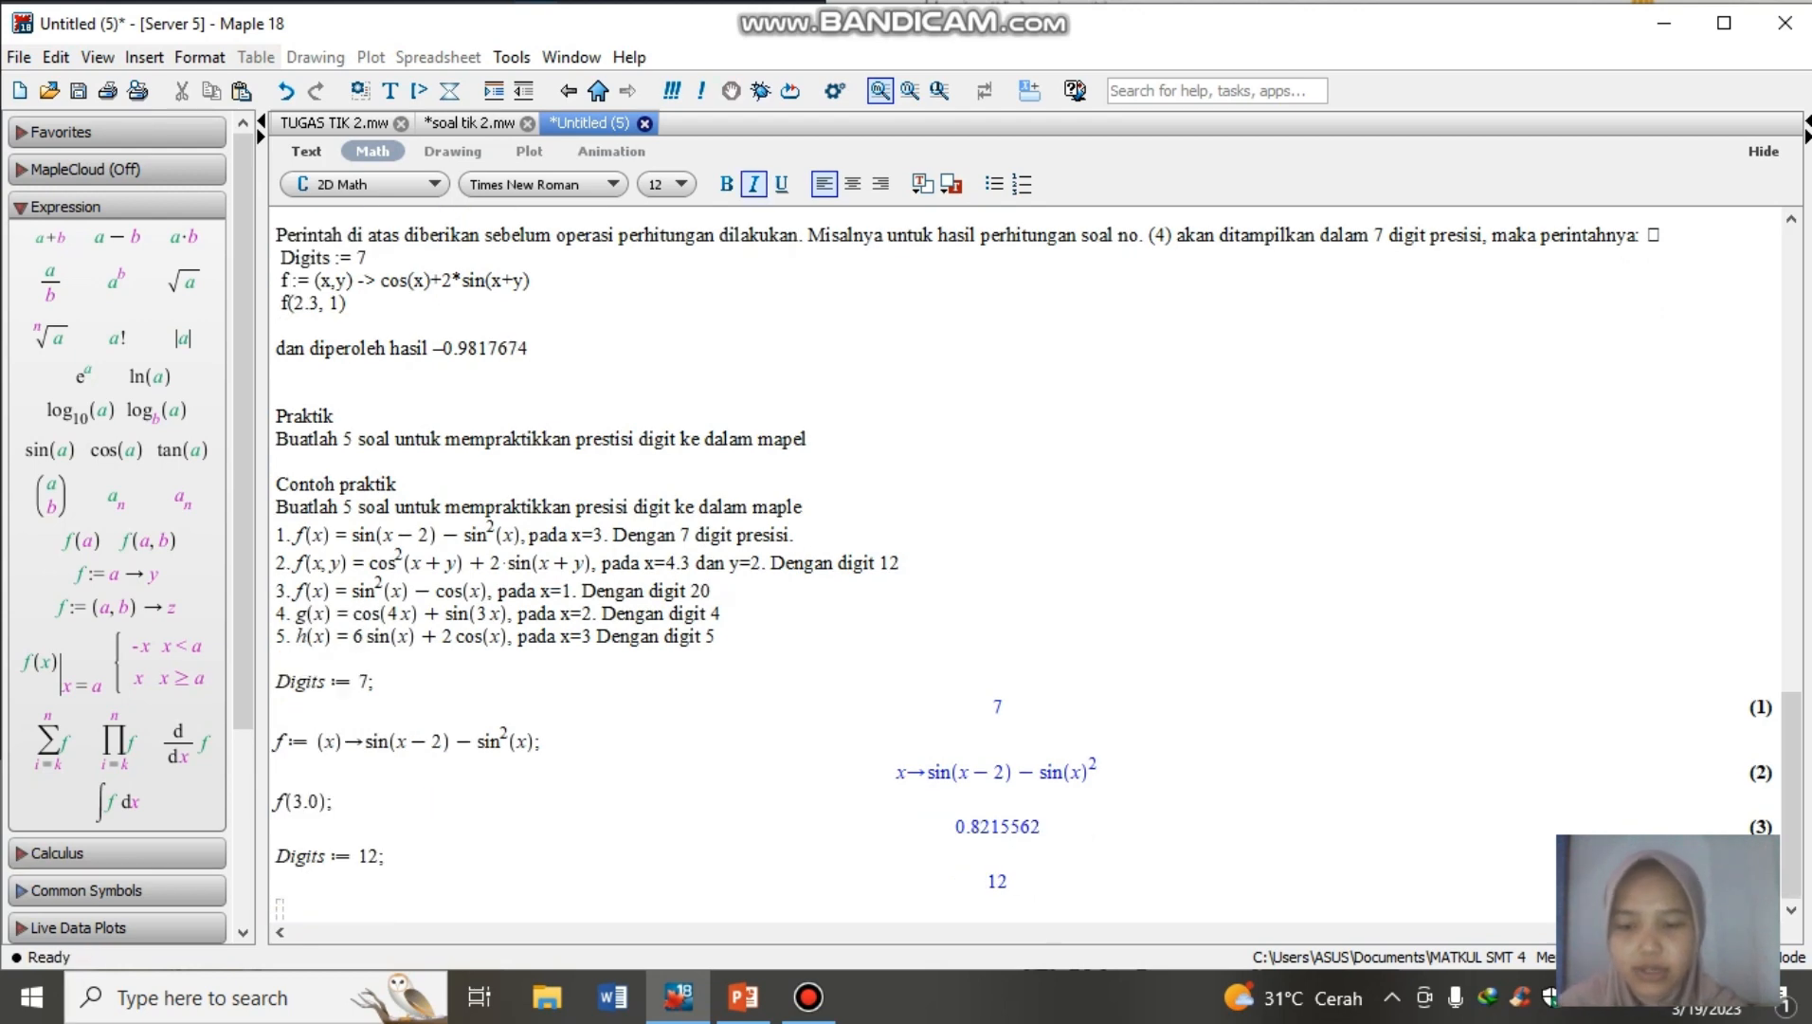
- Define the function of practice problem 2 as f := (x,y) -> cos^2(x+y) + 2 sin(x+y); and execute it
{"action": "type", "text": "f"}
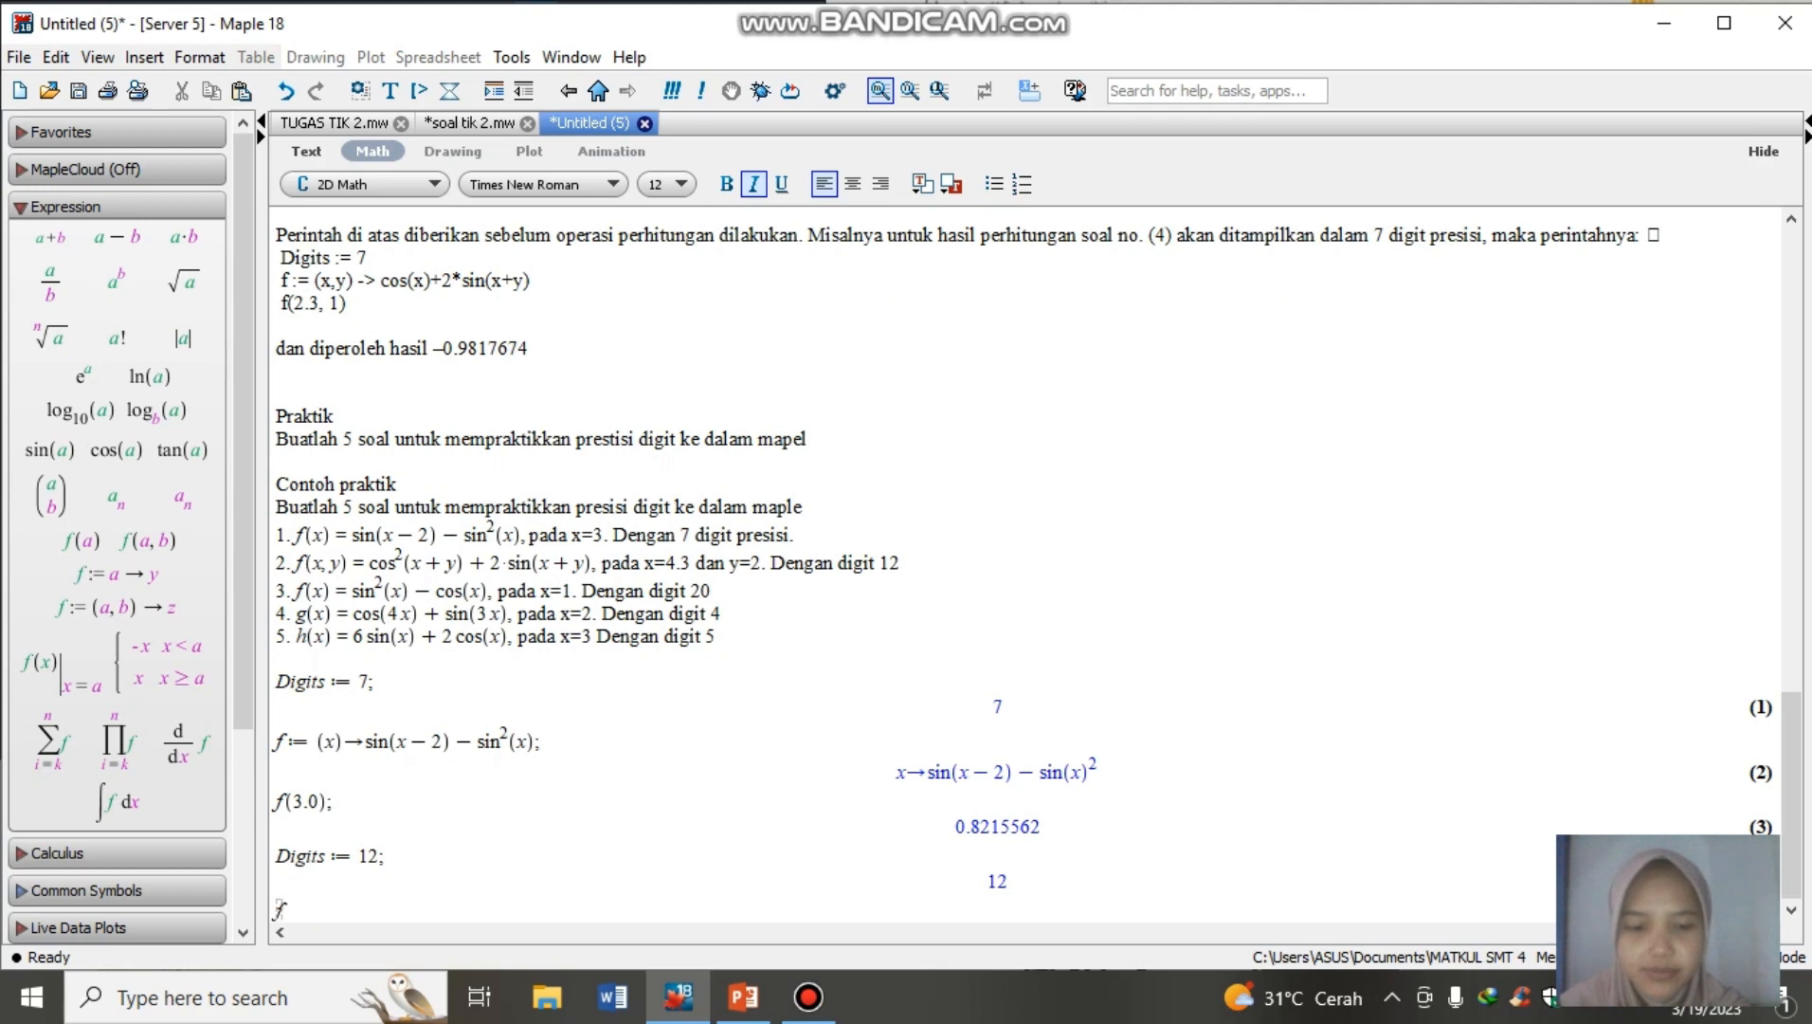
{"action": "type", "text": ":=("}
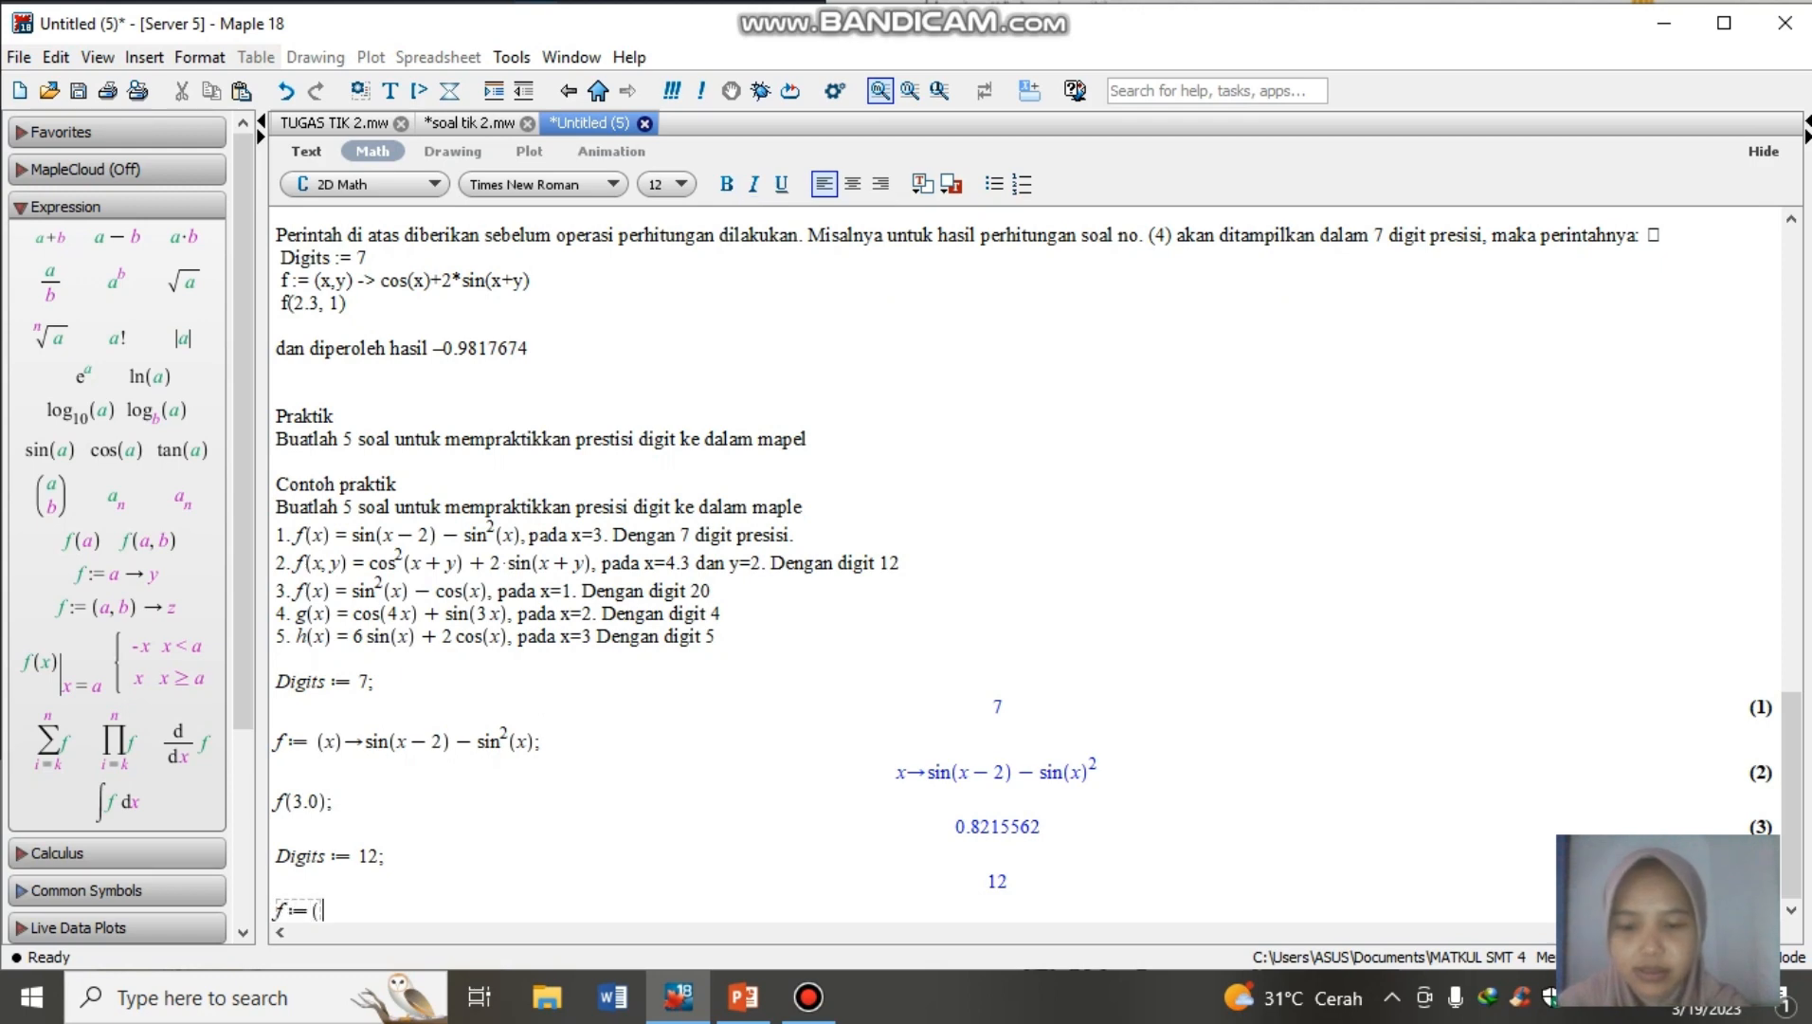
{"action": "type", "text": "x"}
{"action": "type", "text": ")"}
{"action": "type", "text": "y"}
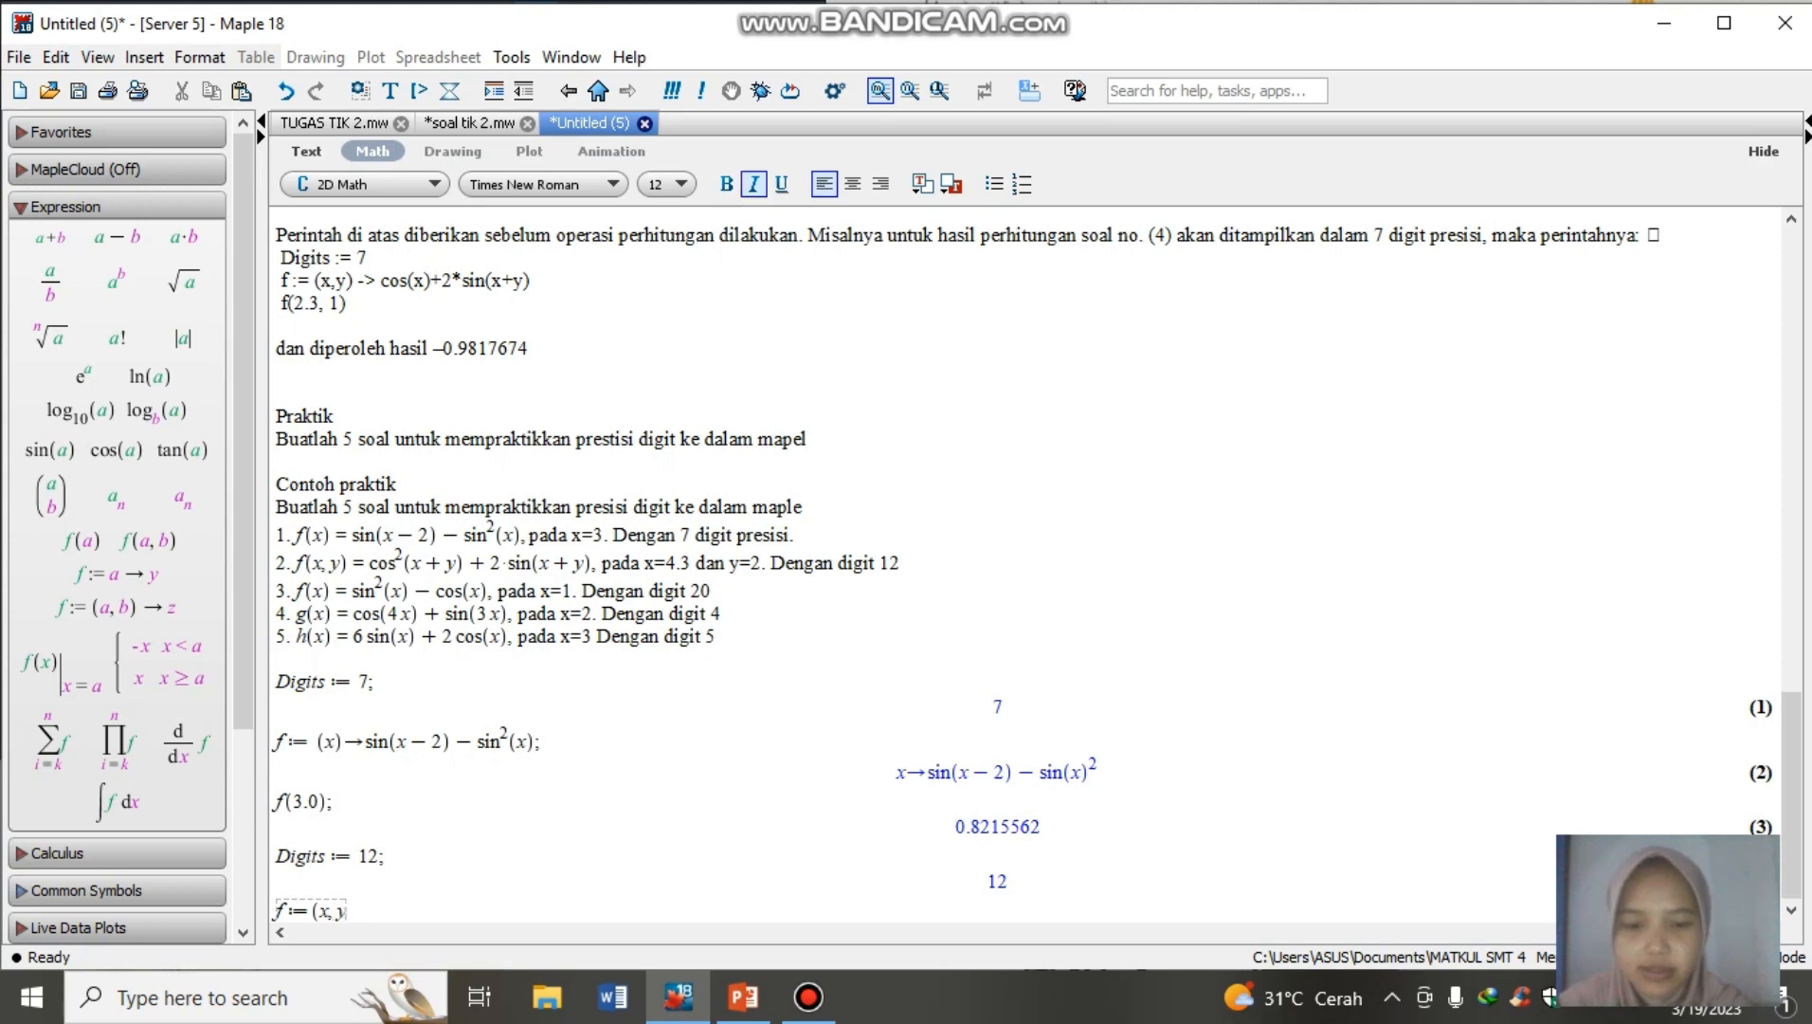
{"action": "type", "text": ")->"}
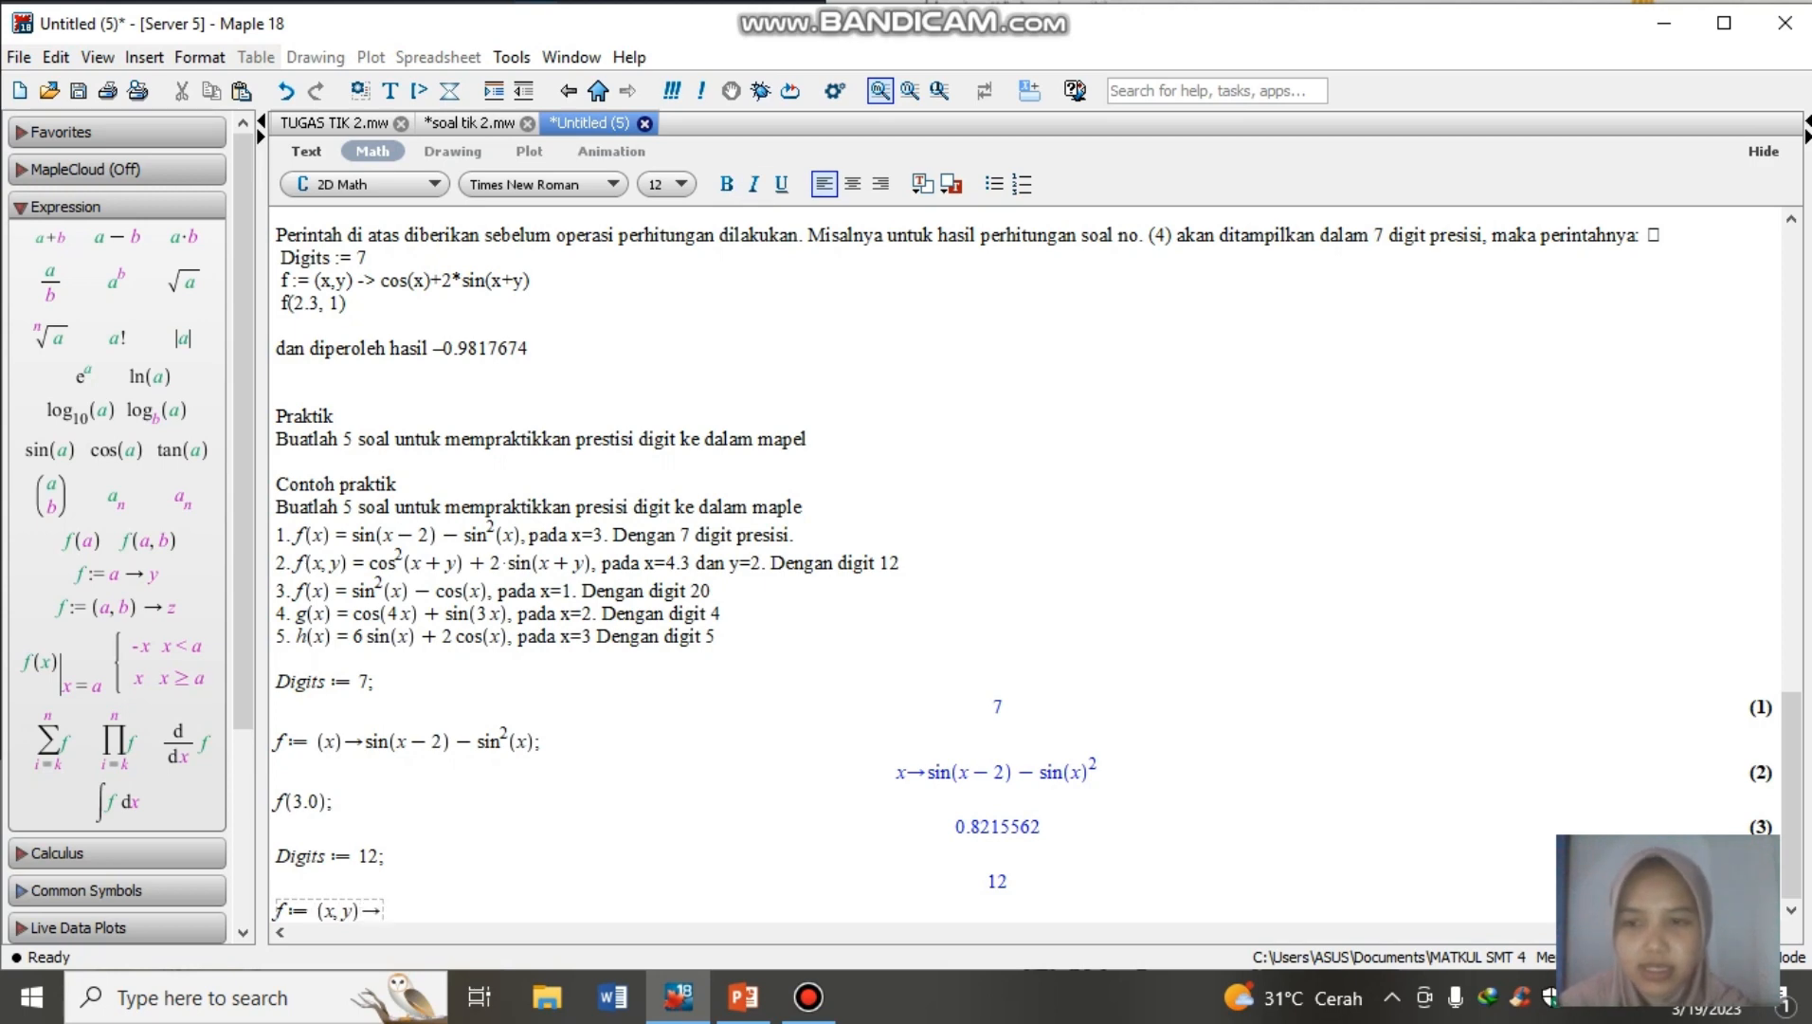
{"action": "type", "text": "c"}
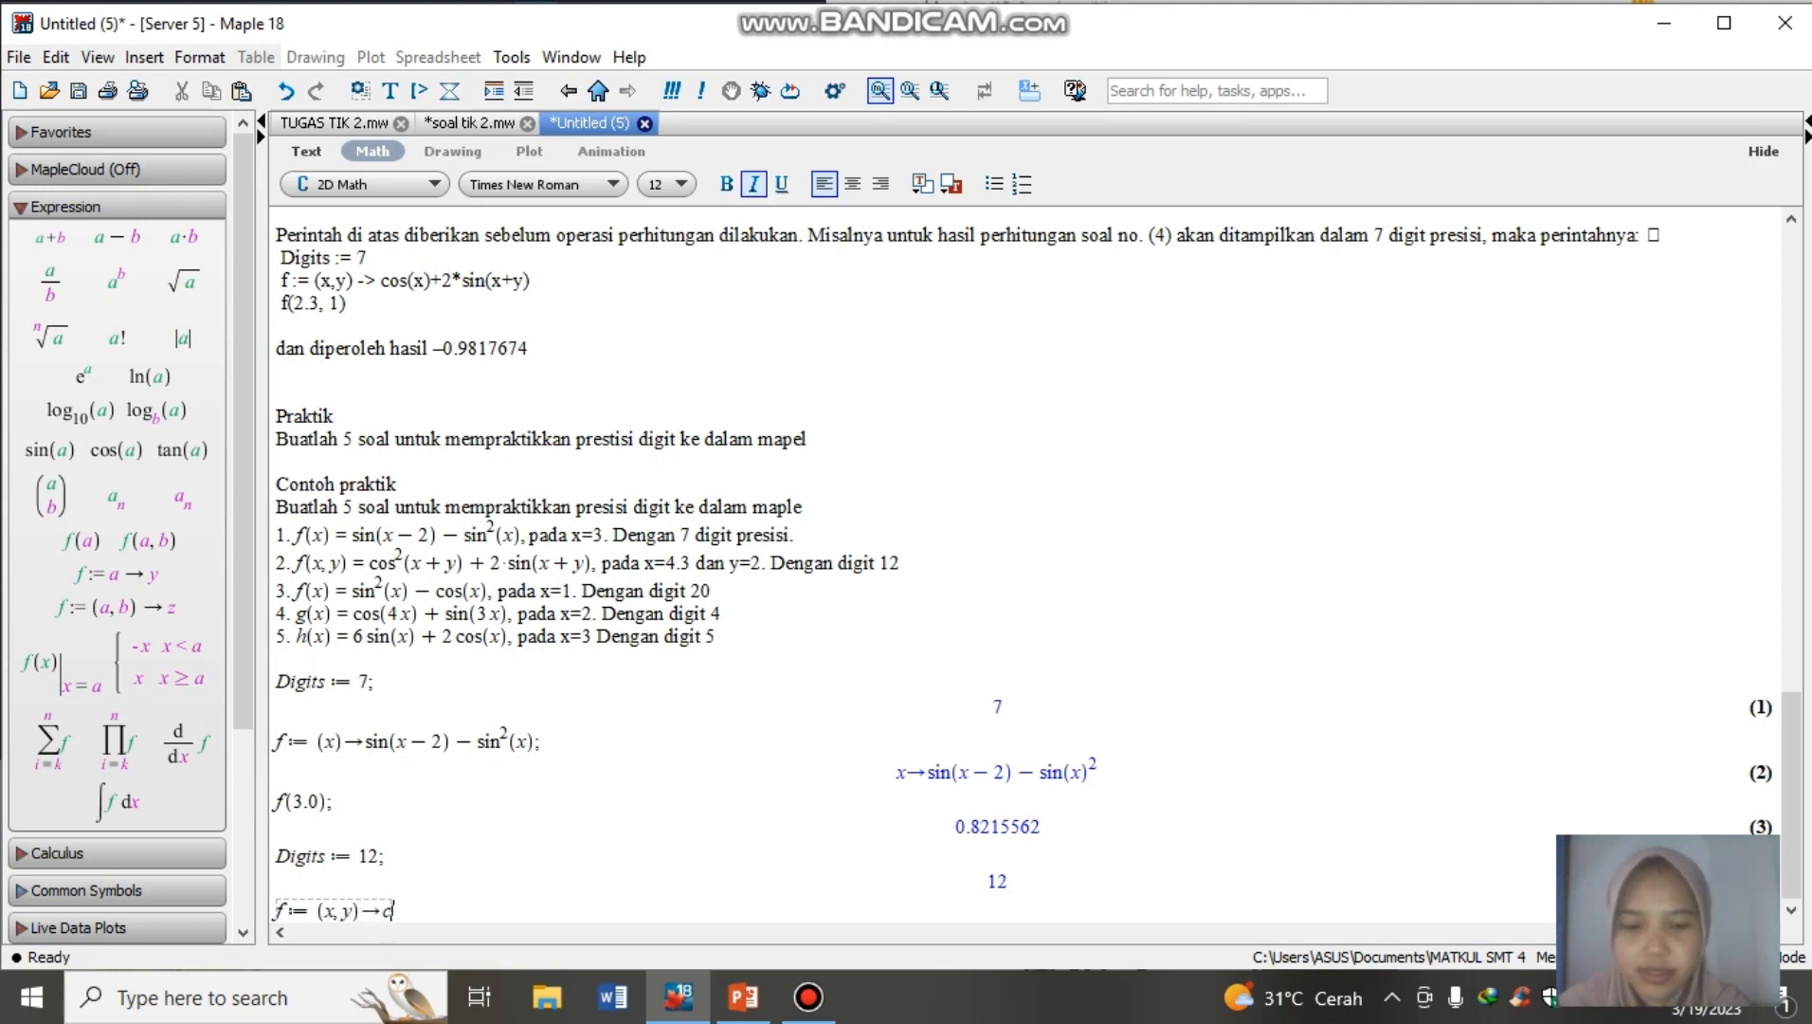
{"action": "type", "text": "os^2"}
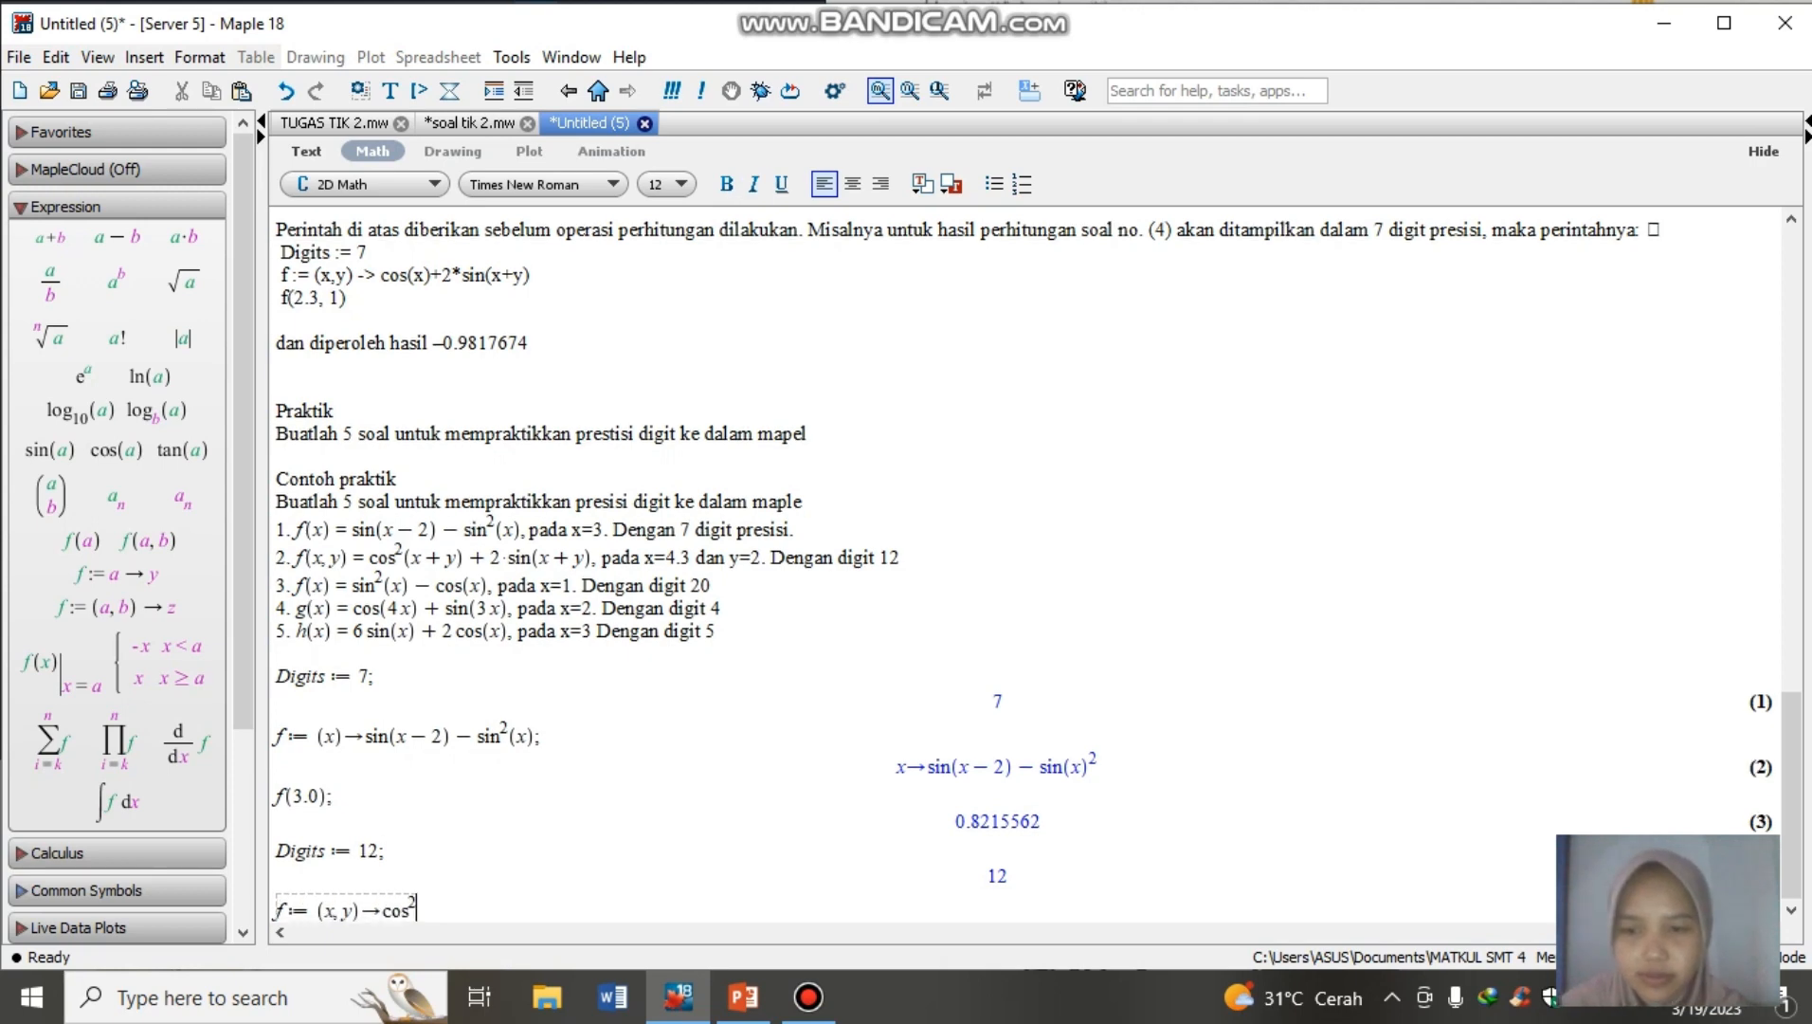
{"action": "key", "text": "Right"}
{"action": "type", "text": "(x + "}
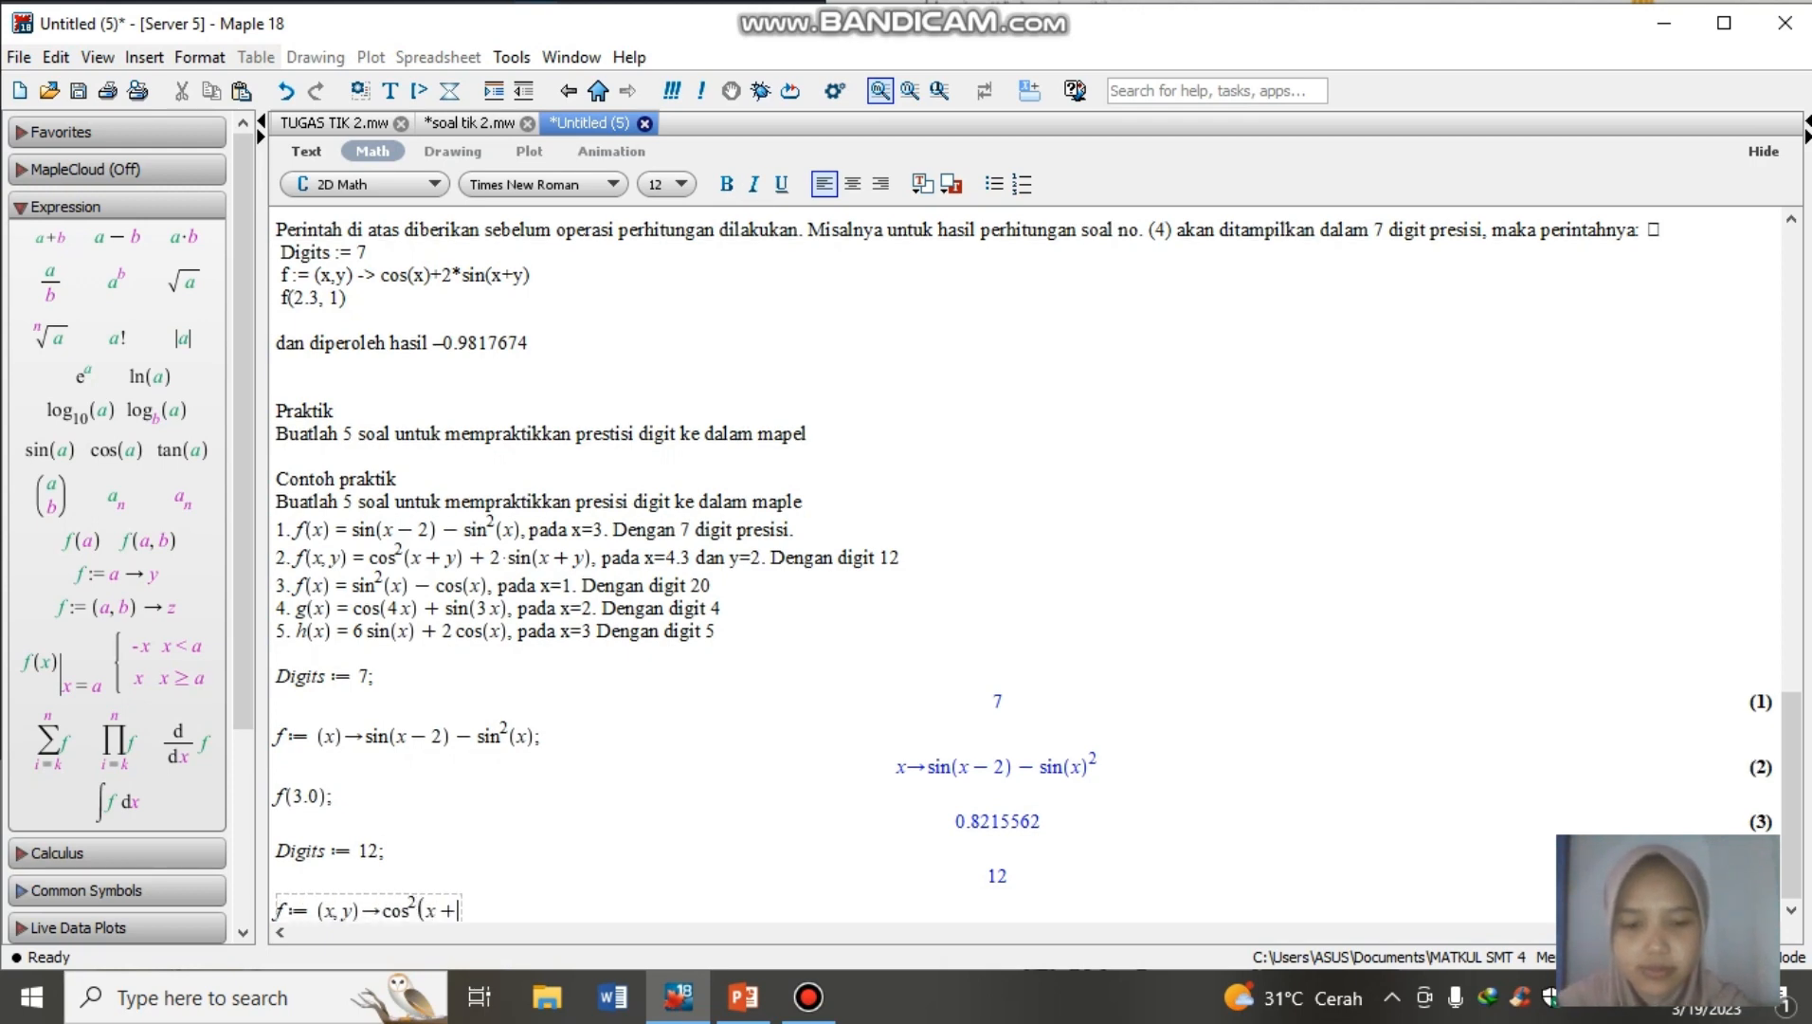
{"action": "type", "text": "y) "}
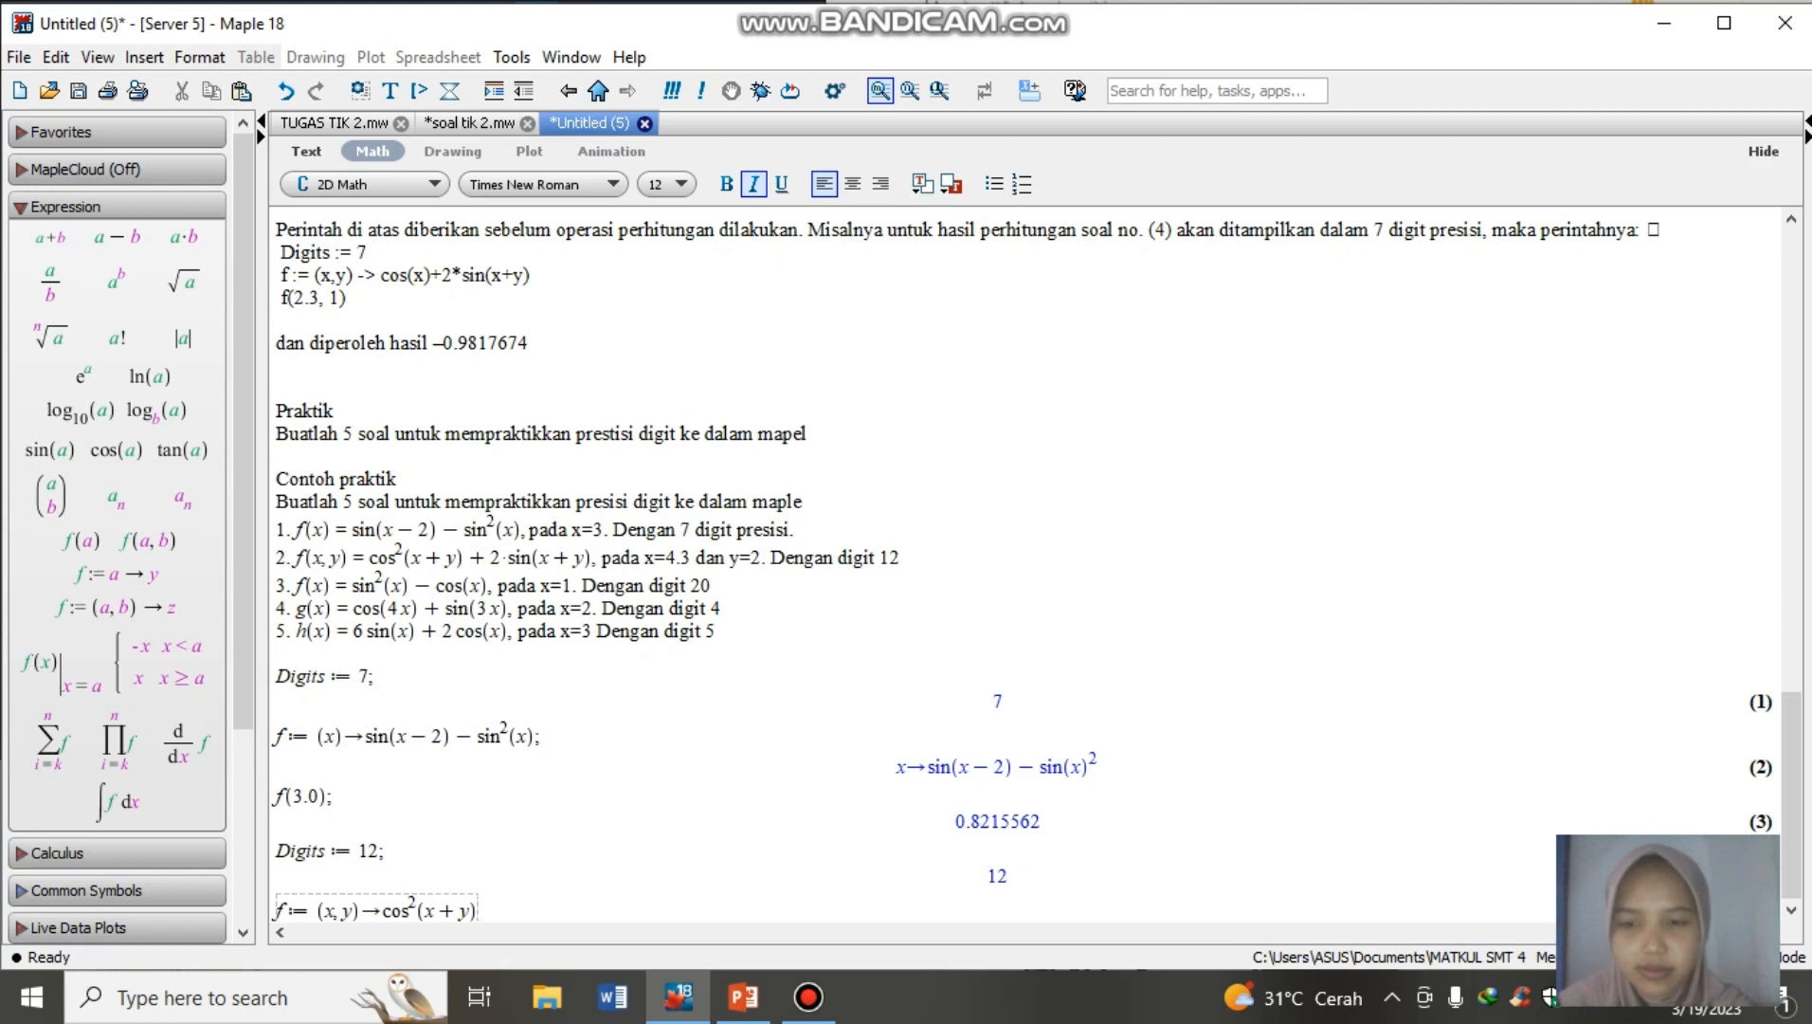
{"action": "type", "text": "+"}
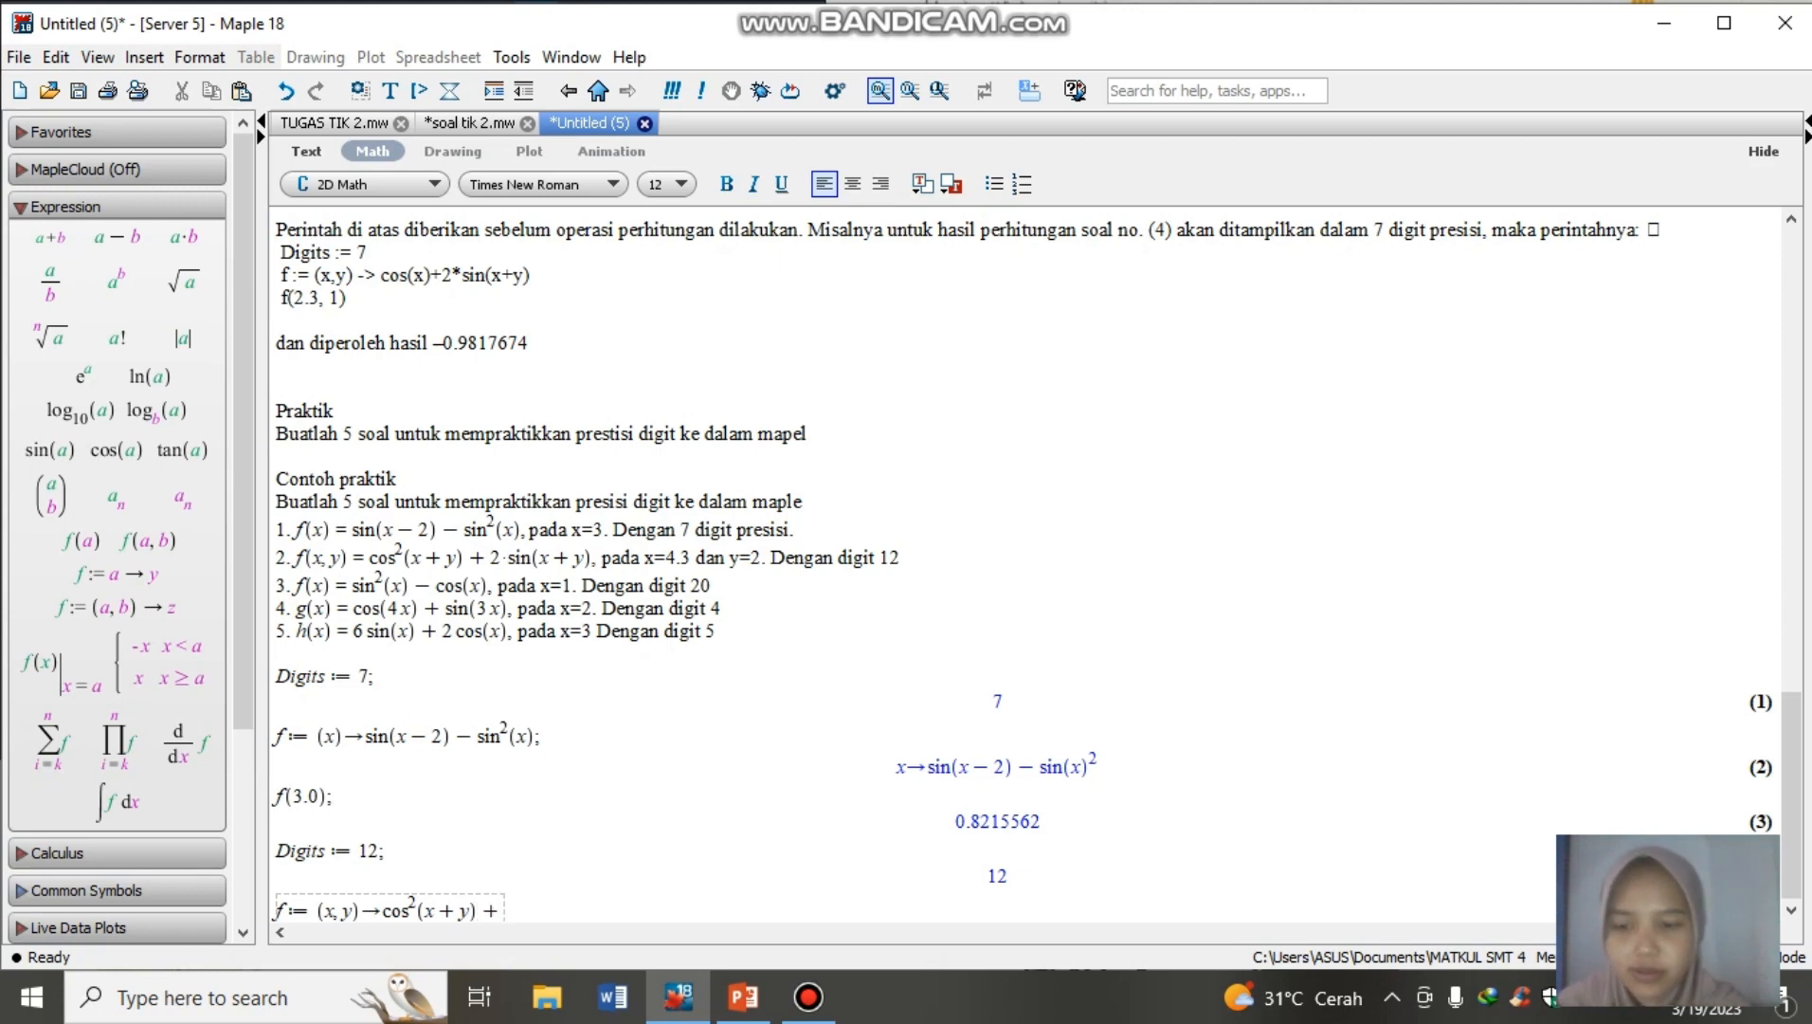
{"action": "type", "text": " 2 sin(x + "}
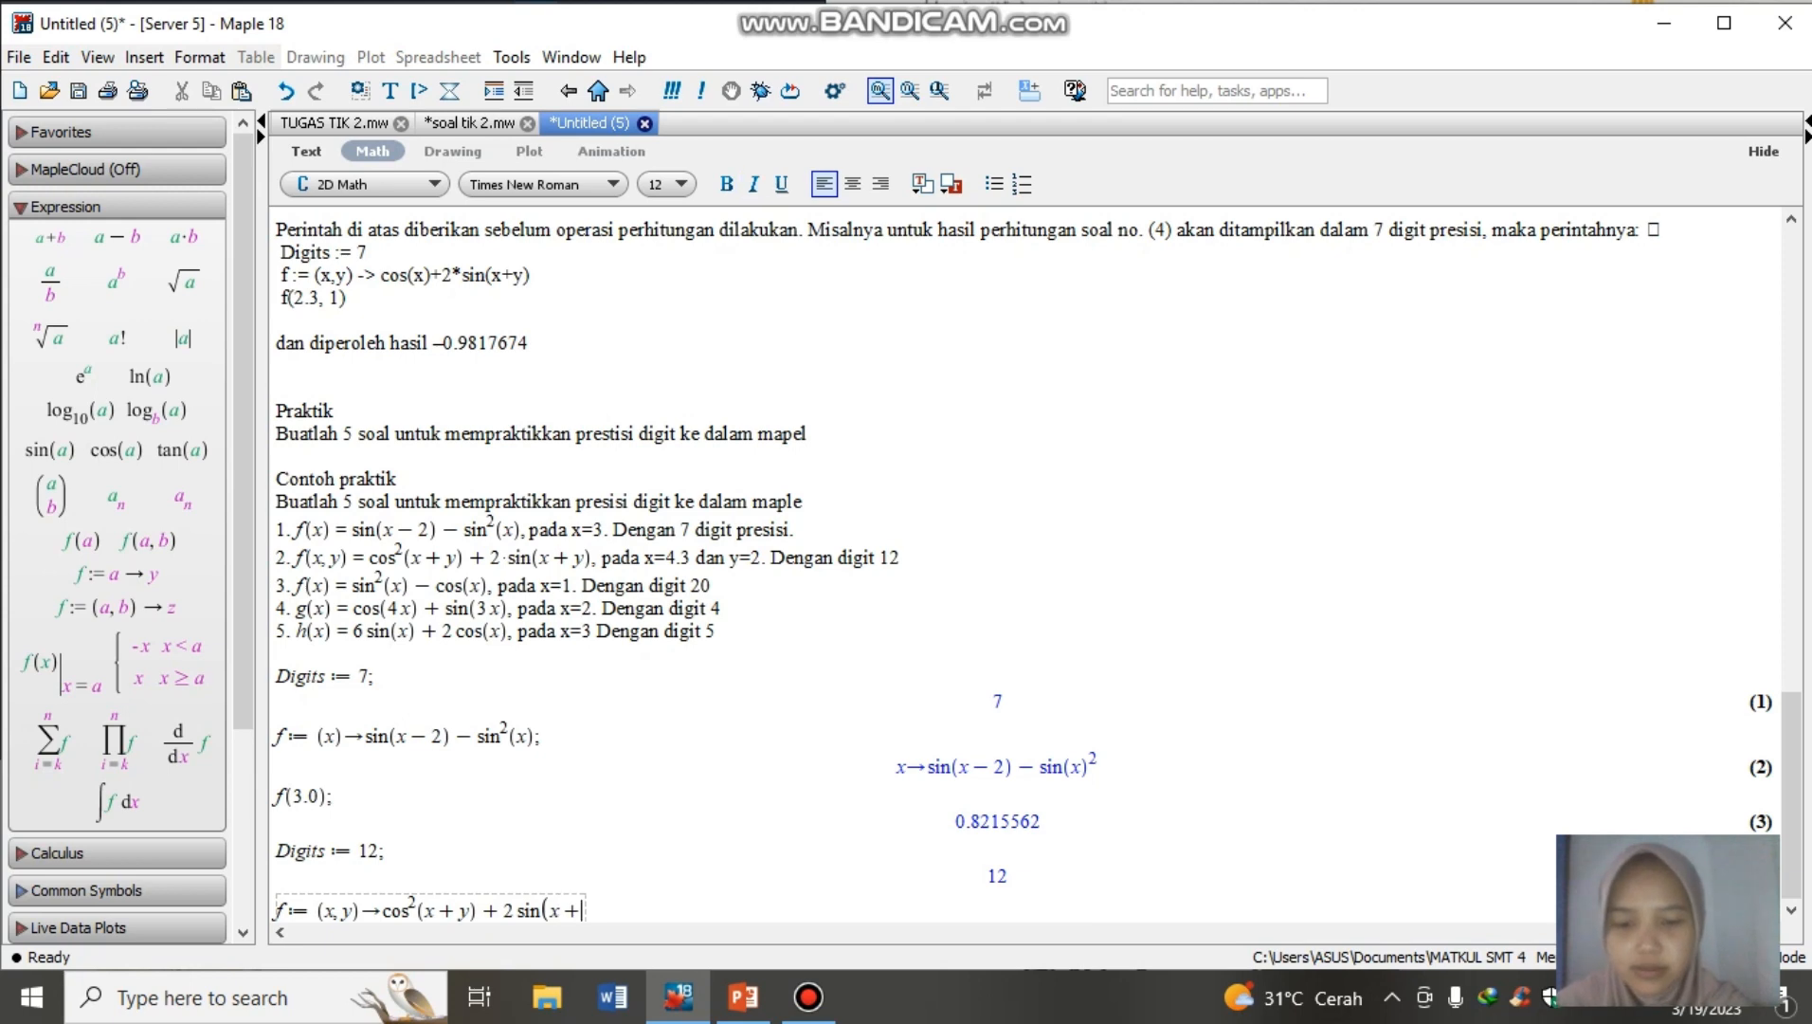
{"action": "type", "text": "y"}
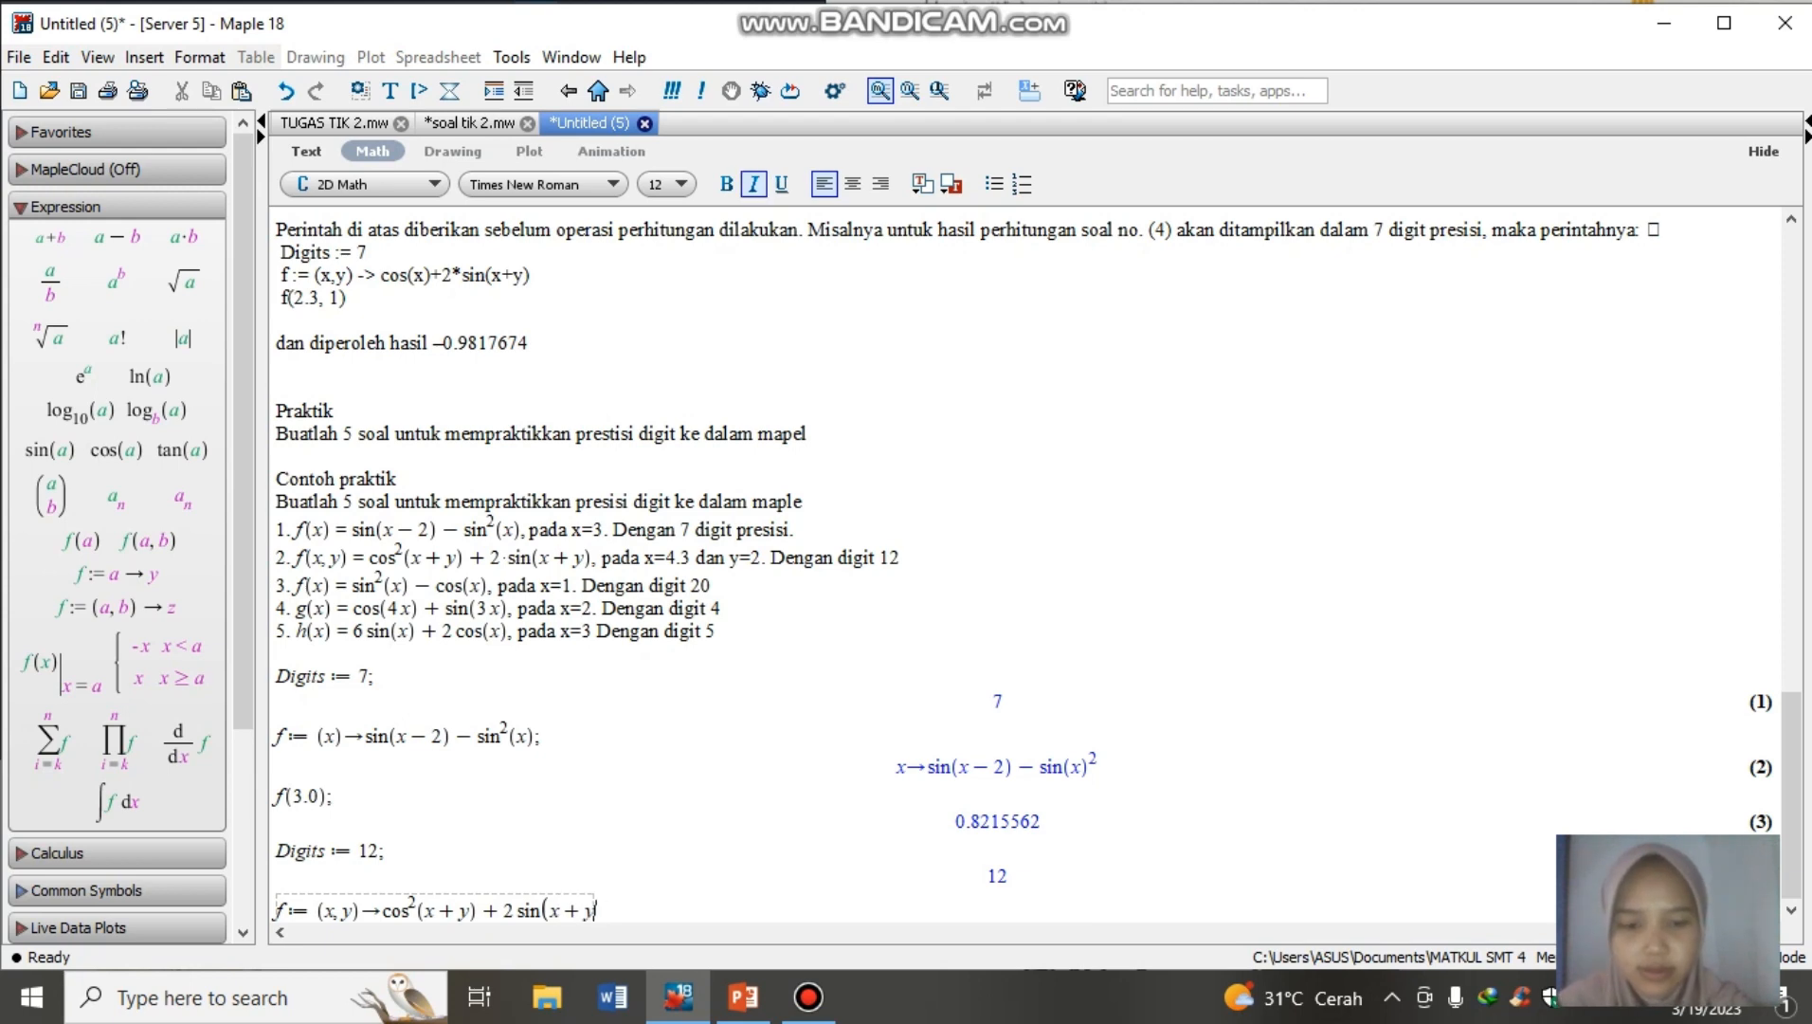
{"action": "type", "text": ");"}
{"action": "key", "text": "Return"}
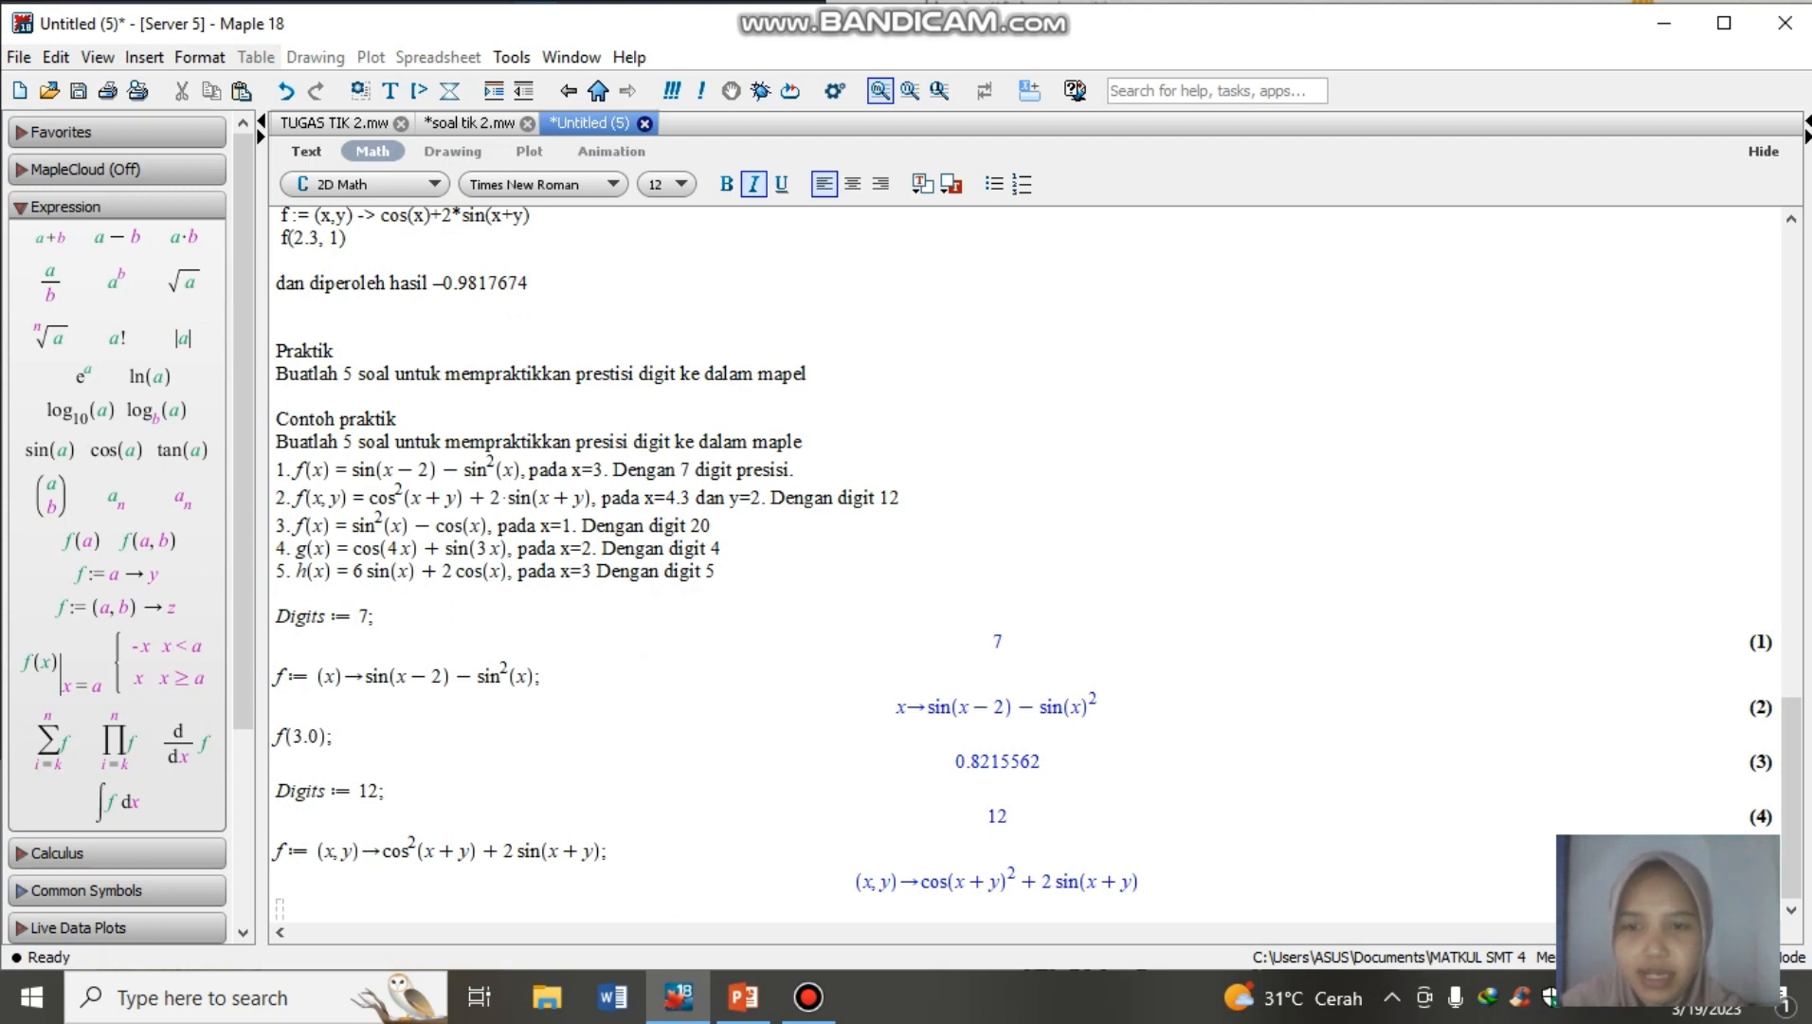
- Evaluate problem 2's function at x=4.3 and y=2 with f(4.3, 2); on the empty math line below its definition
{"action": "left_click_drag", "start_coordinate": [644, 497], "coordinate": [766, 498]}
{"action": "left_click", "coordinate": [765, 498]}
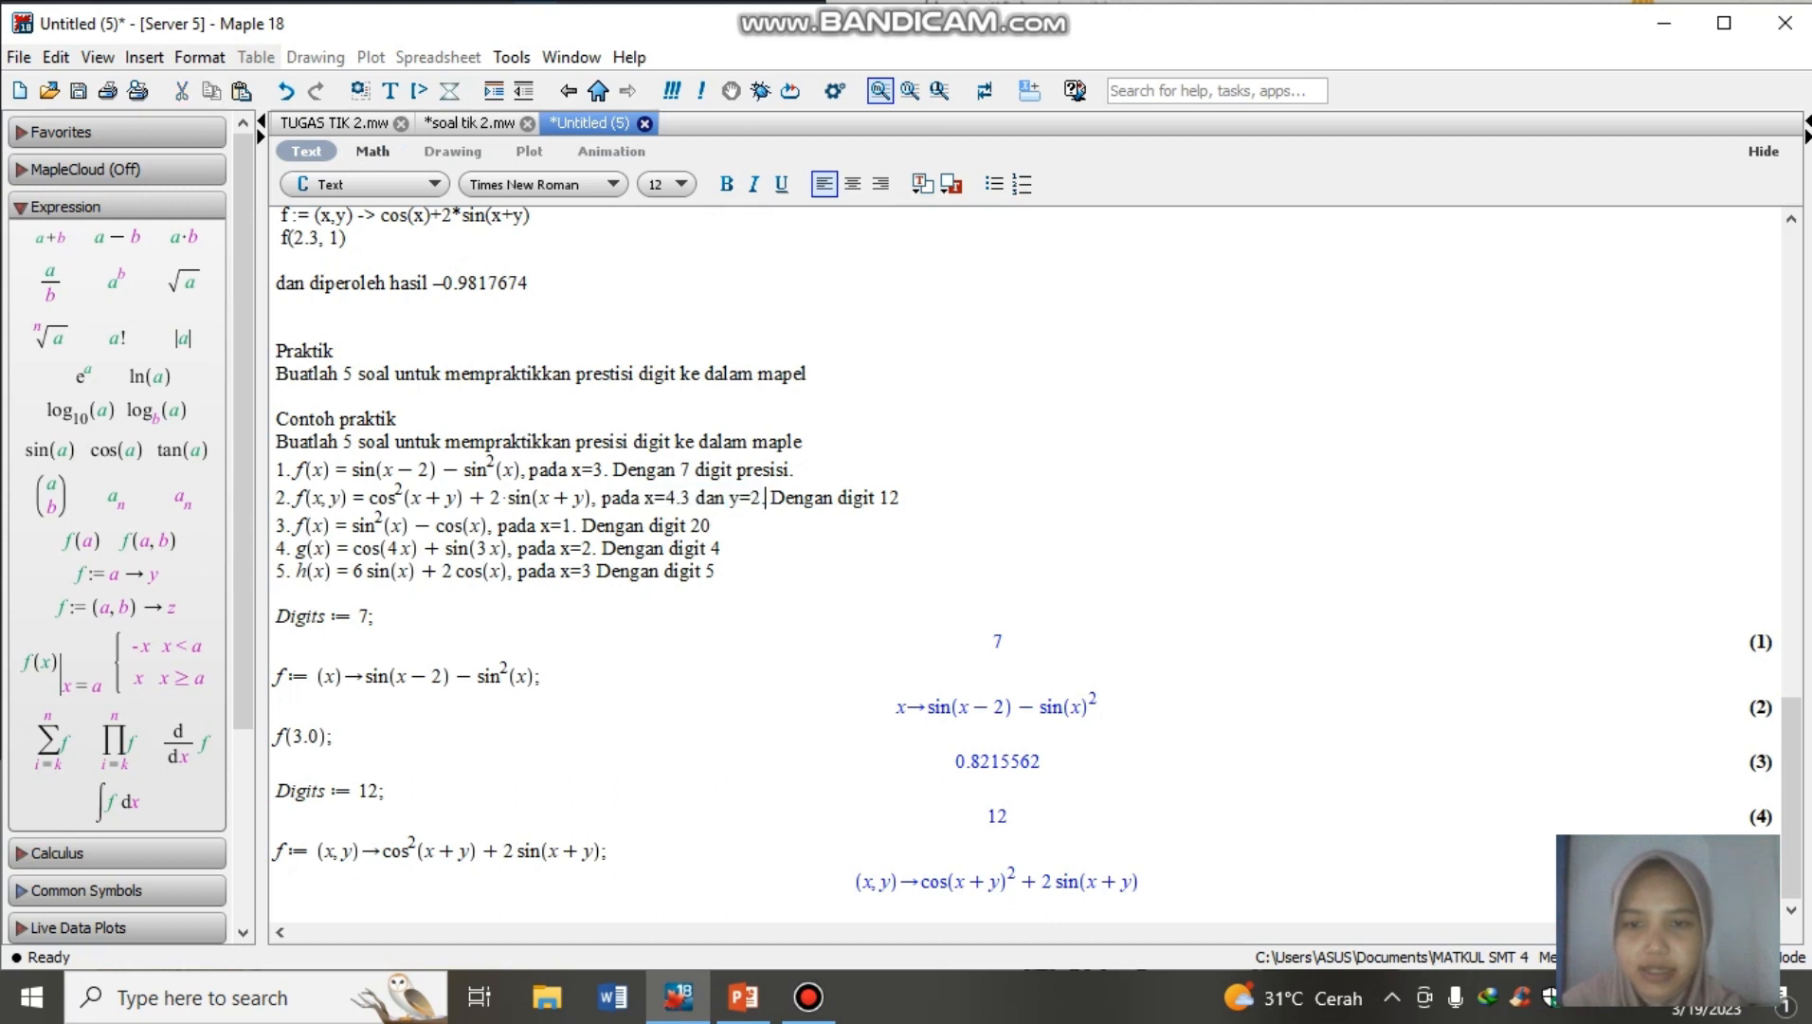
{"action": "left_click", "coordinate": [280, 908]}
{"action": "type", "text": "f"}
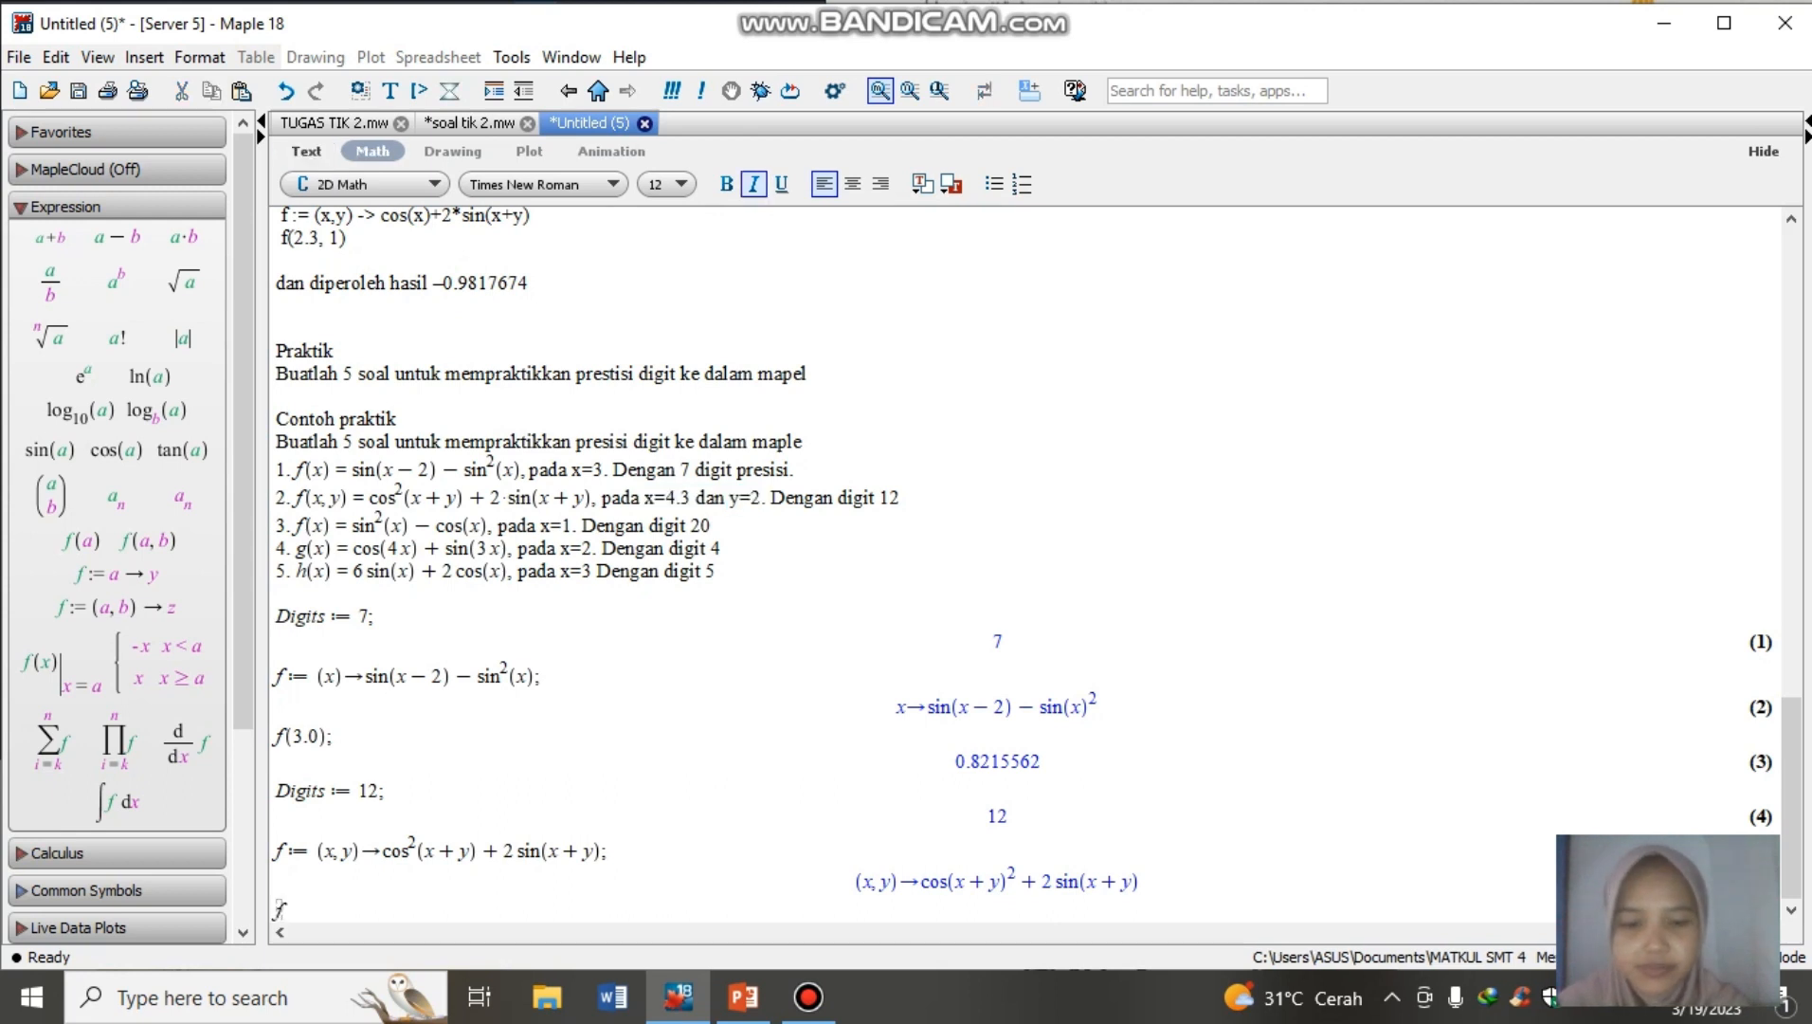
{"action": "type", "text": "(4.3"}
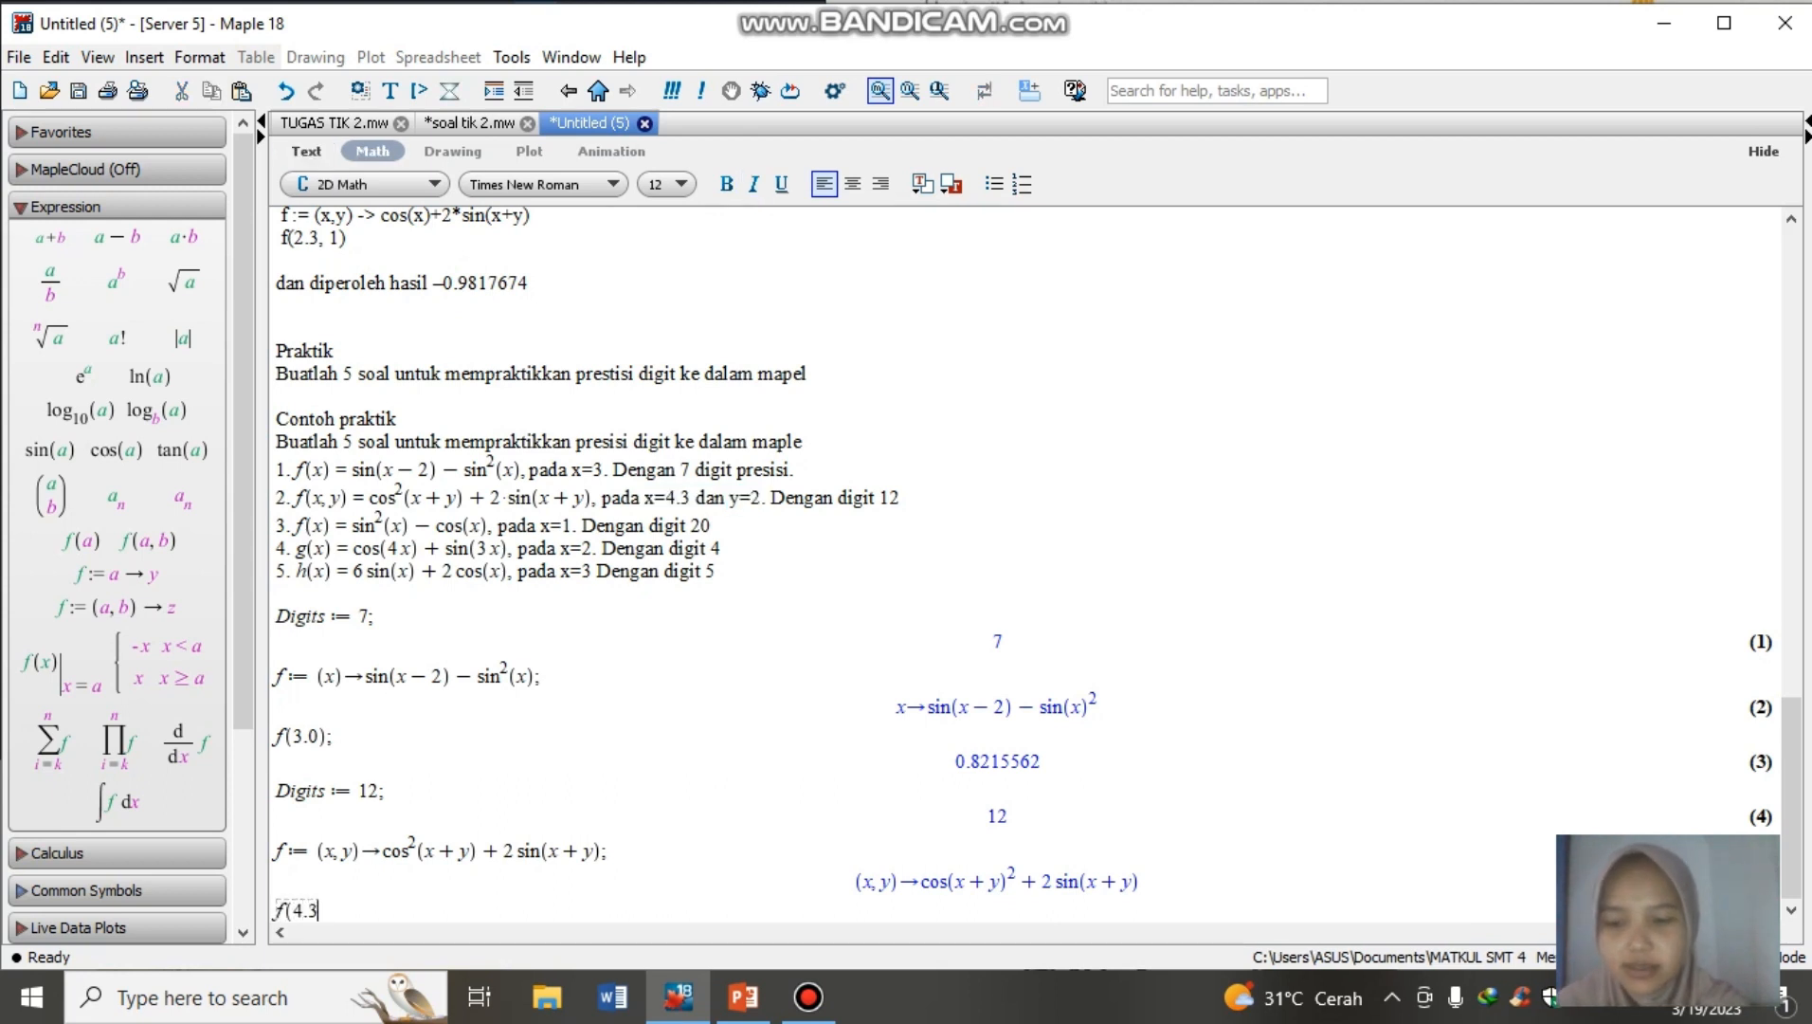
{"action": "type", "text": ", 2)"}
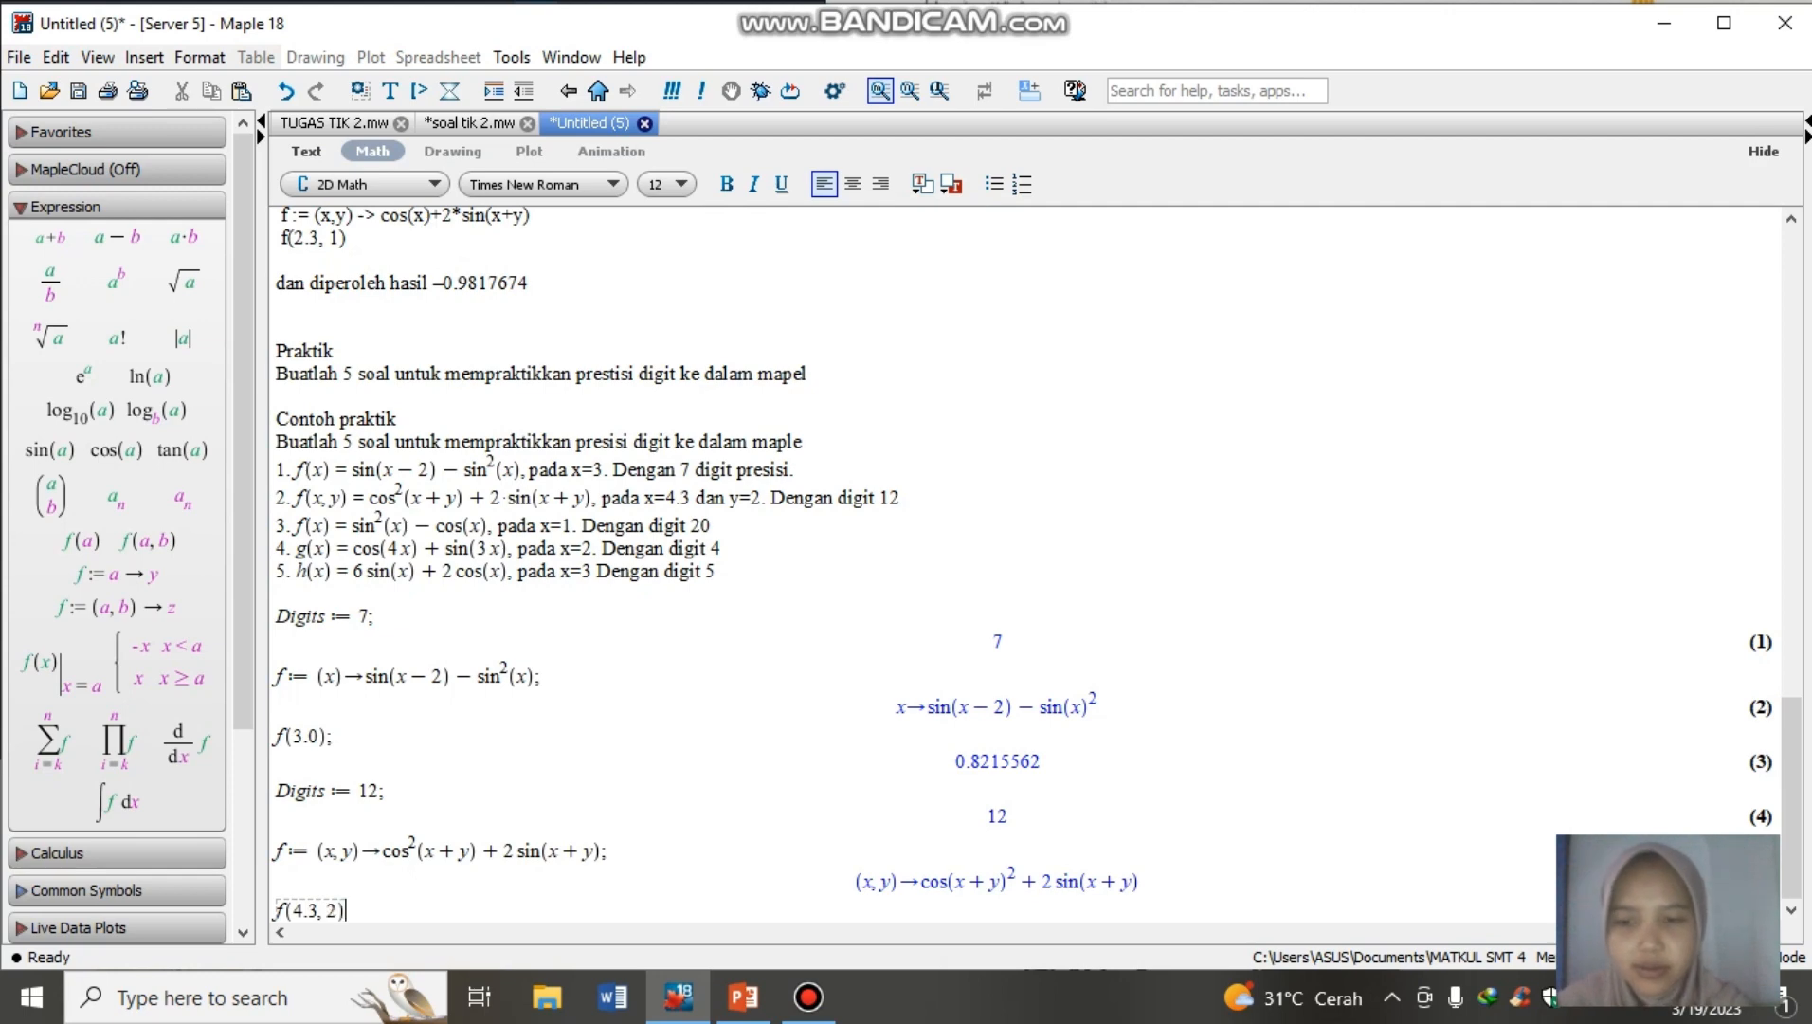
{"action": "type", "text": ";"}
{"action": "key", "text": "Return"}
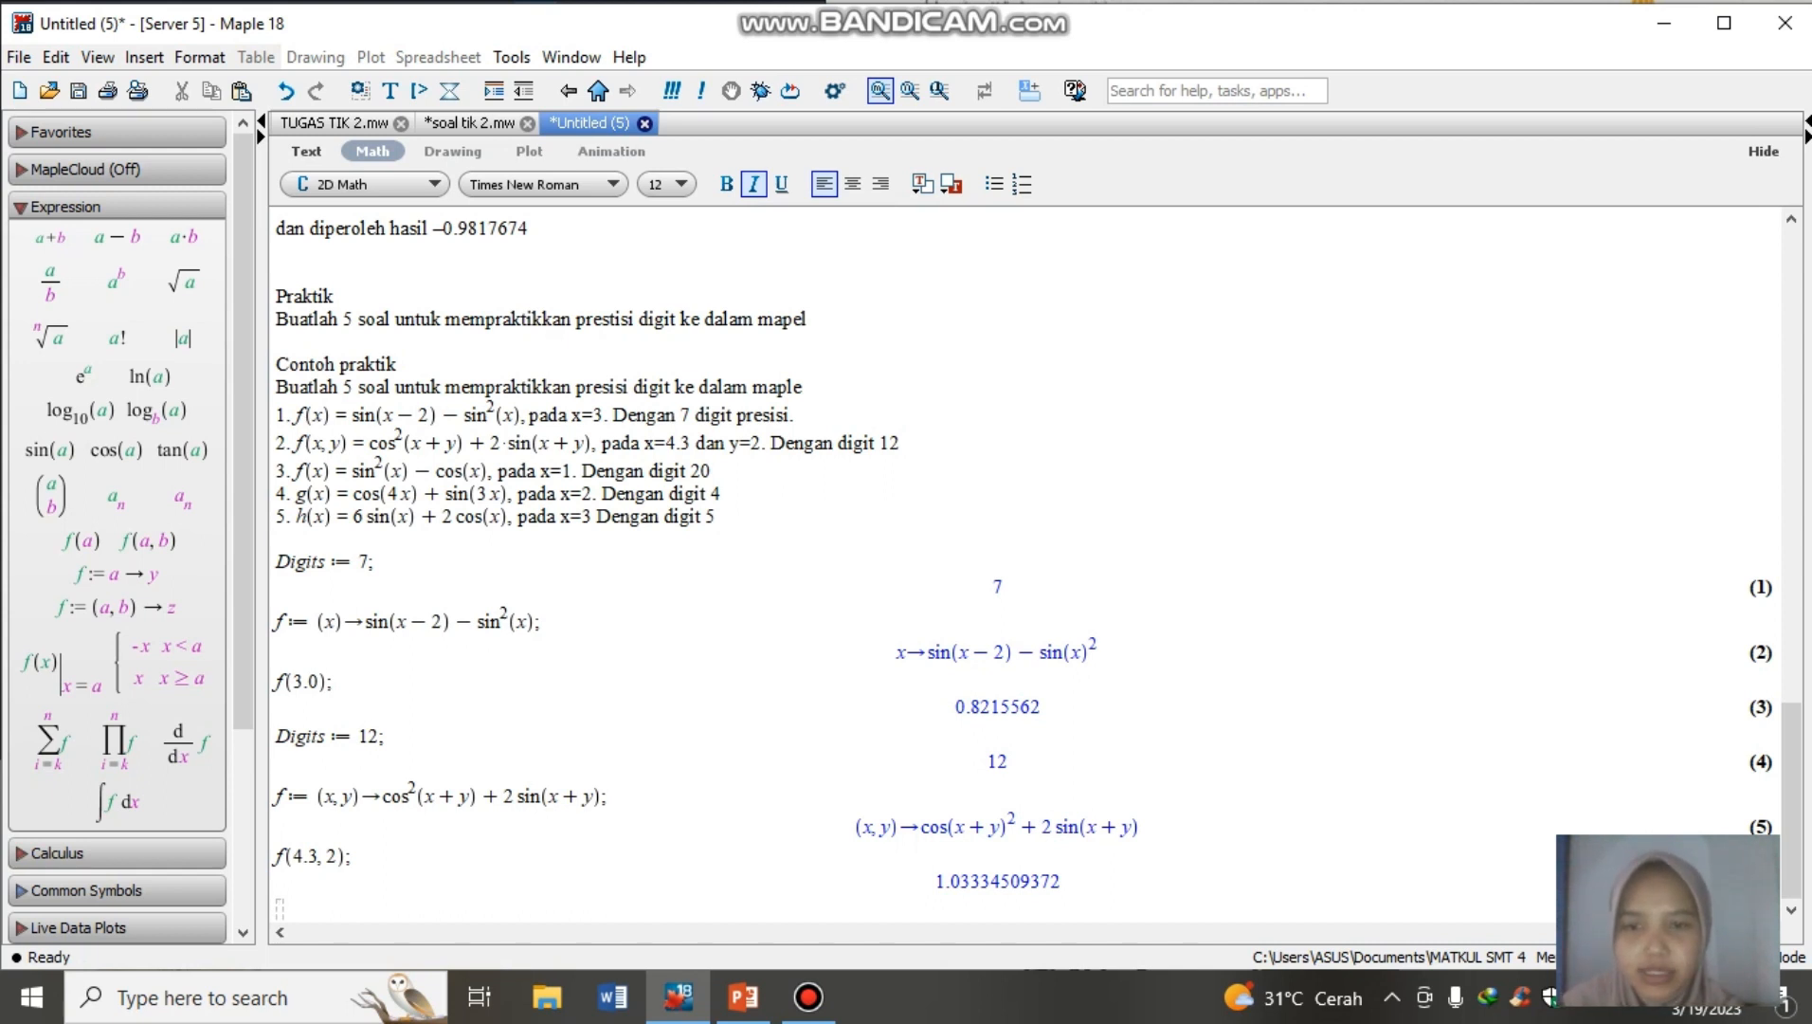
- Set the precision for practice problem 3 to 20 digits with Digits := 20;
{"action": "type", "text": "D"}
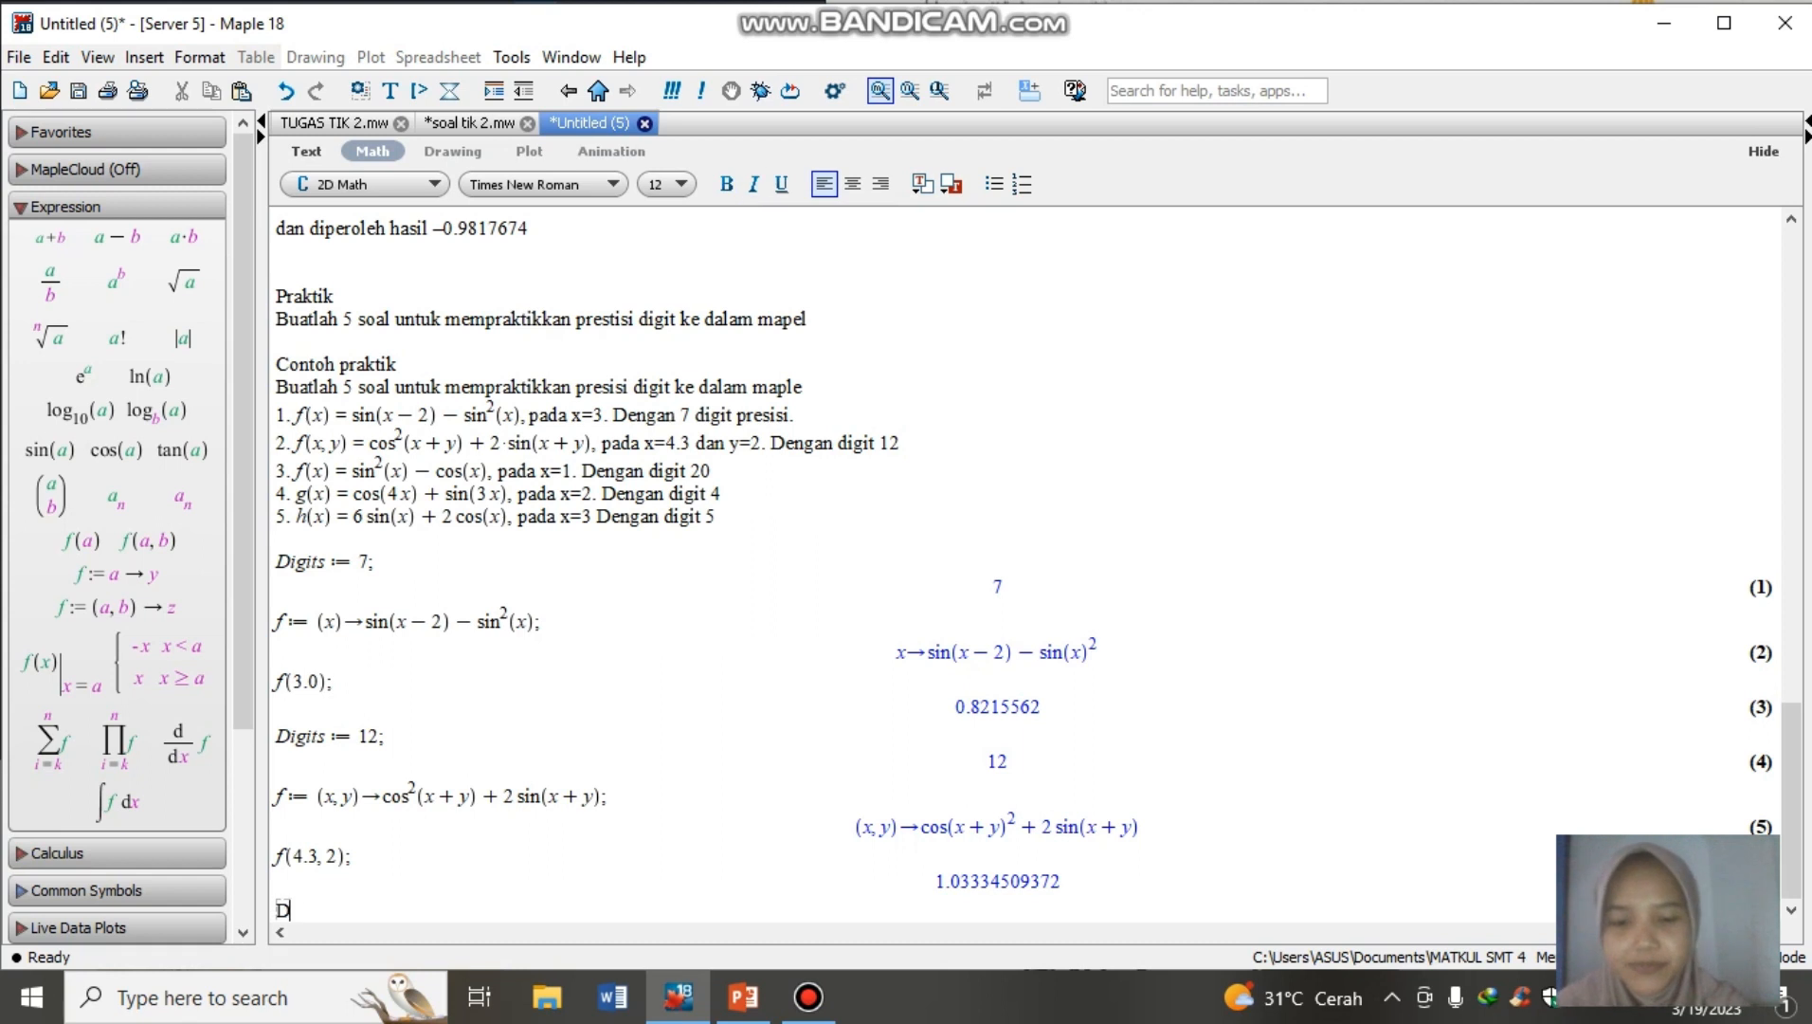
{"action": "type", "text": "igits := 20;"}
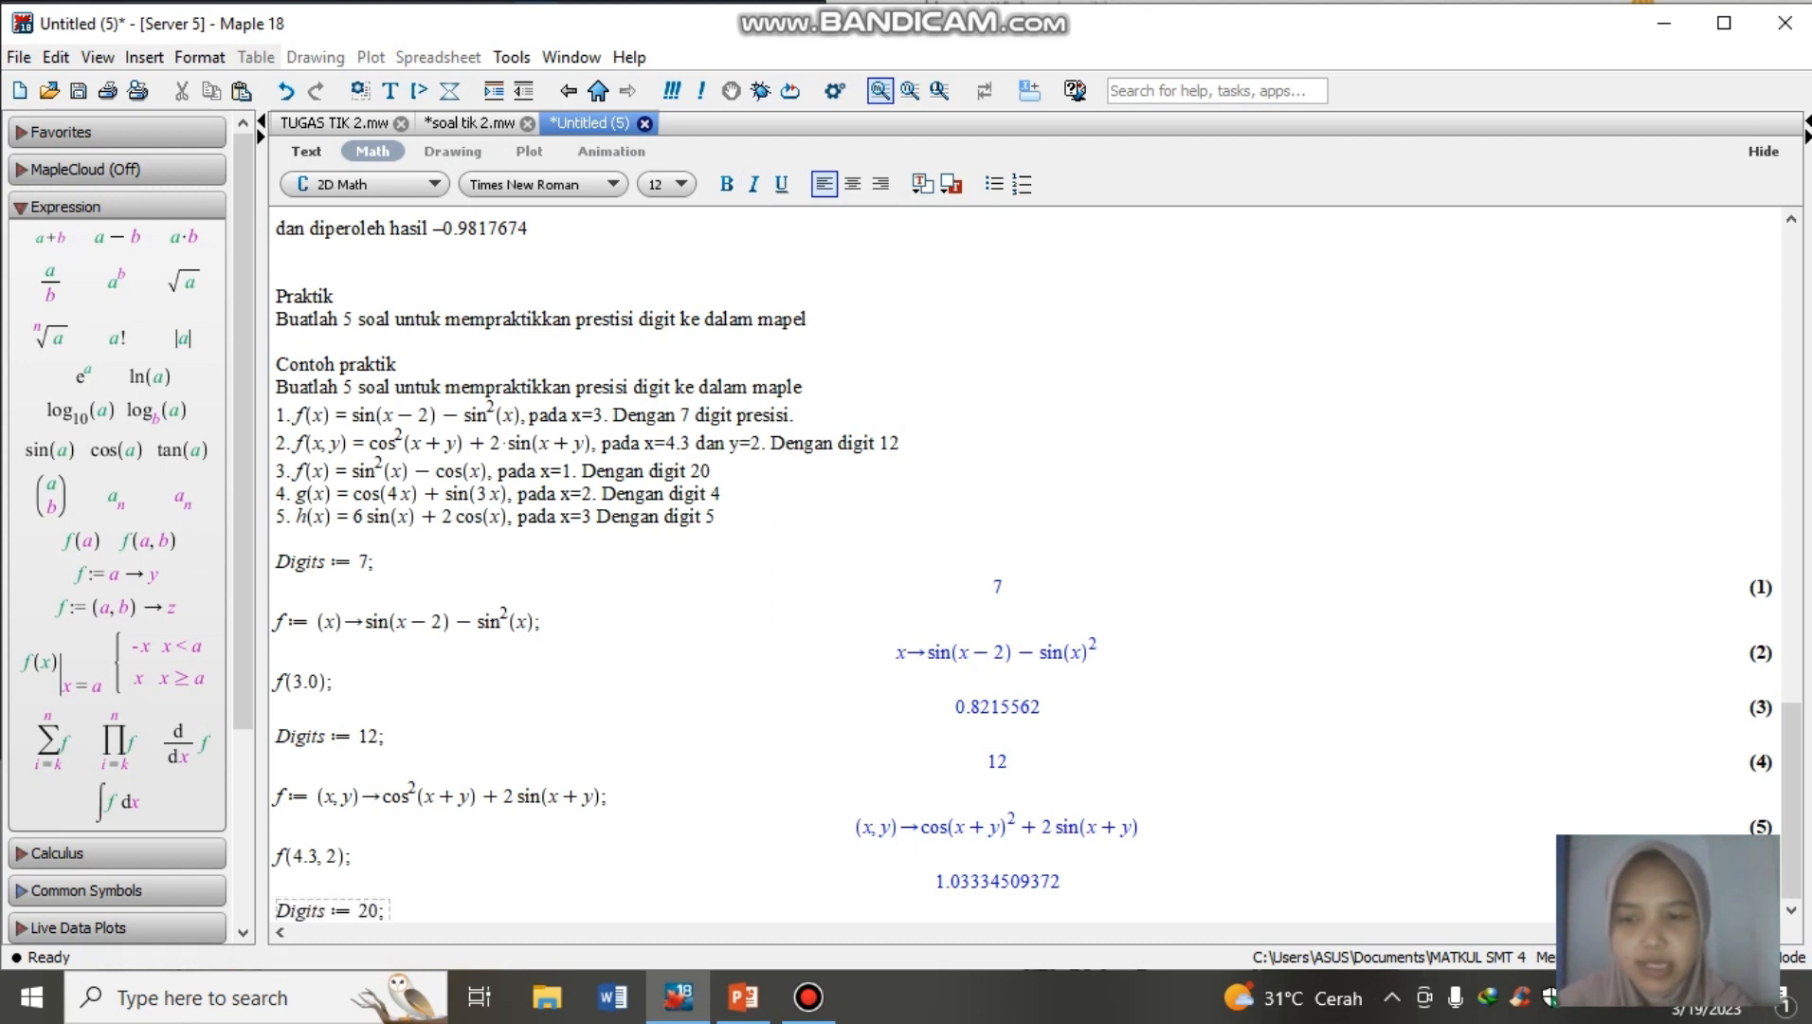
{"action": "key", "text": "Return"}
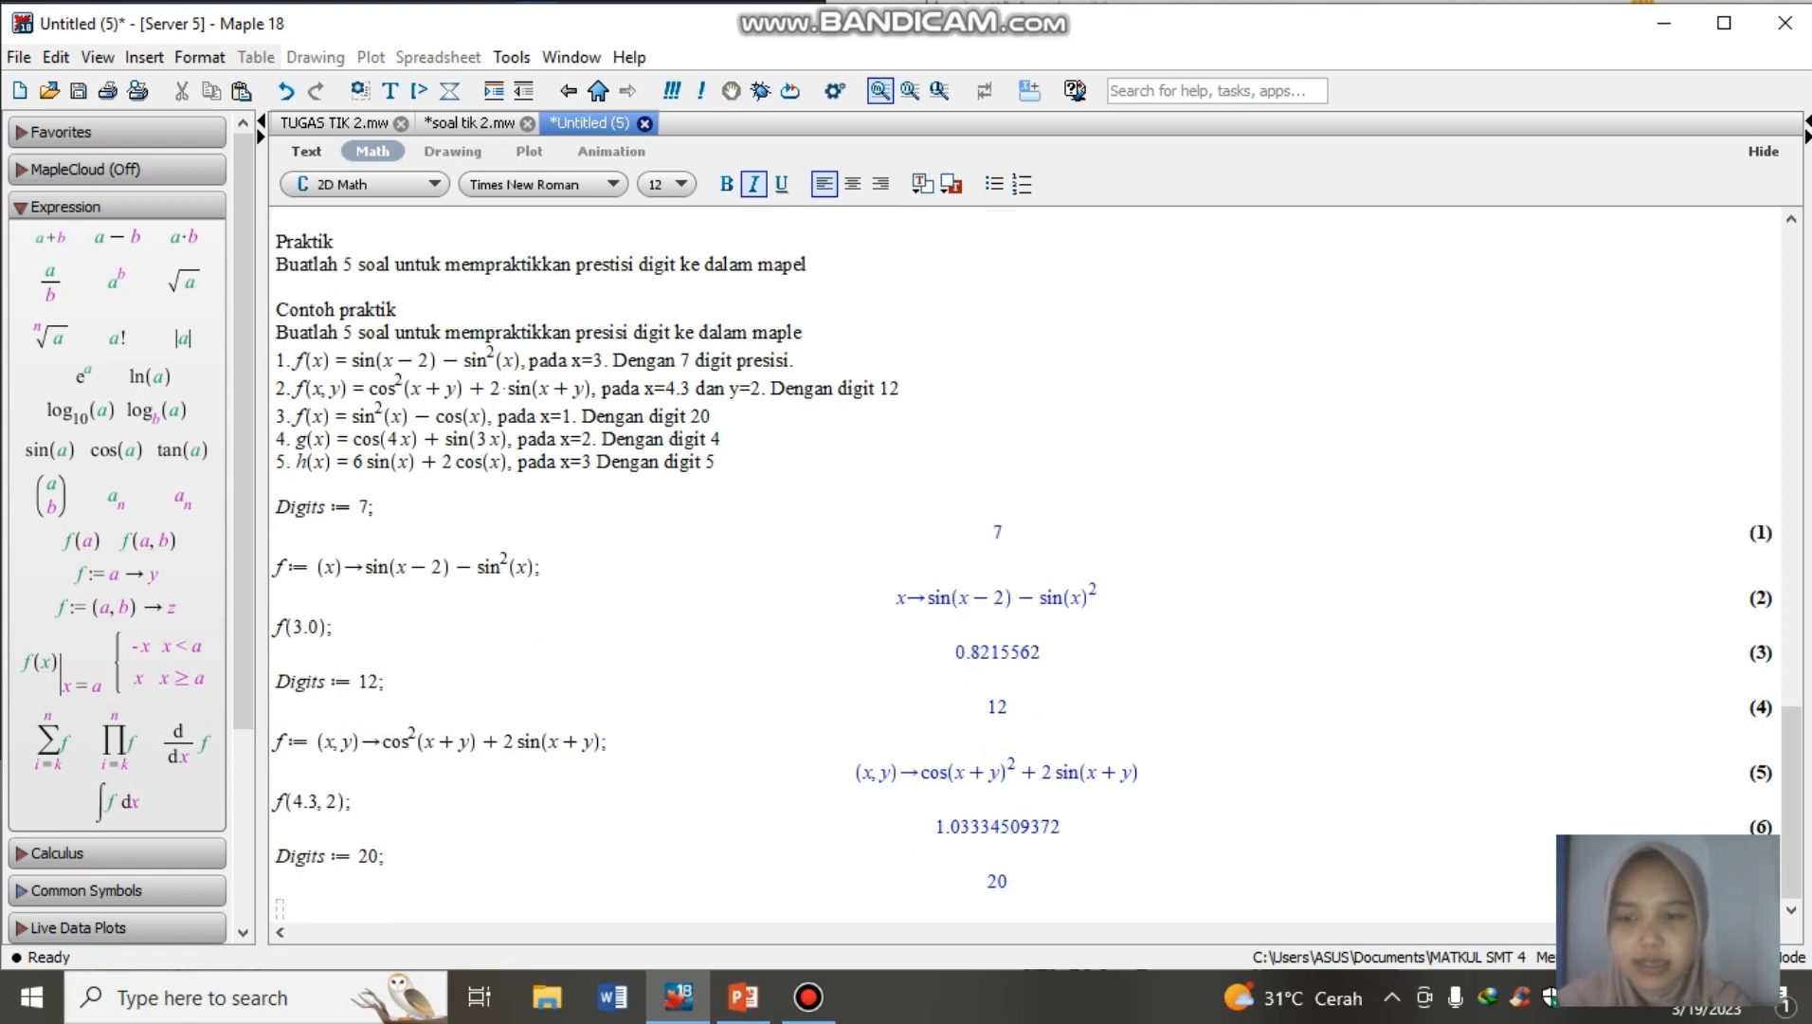
- Define the function of practice problem 3 as f := (x) -> sin^2(x) - cos(x); and execute it
{"action": "type", "text": "f"}
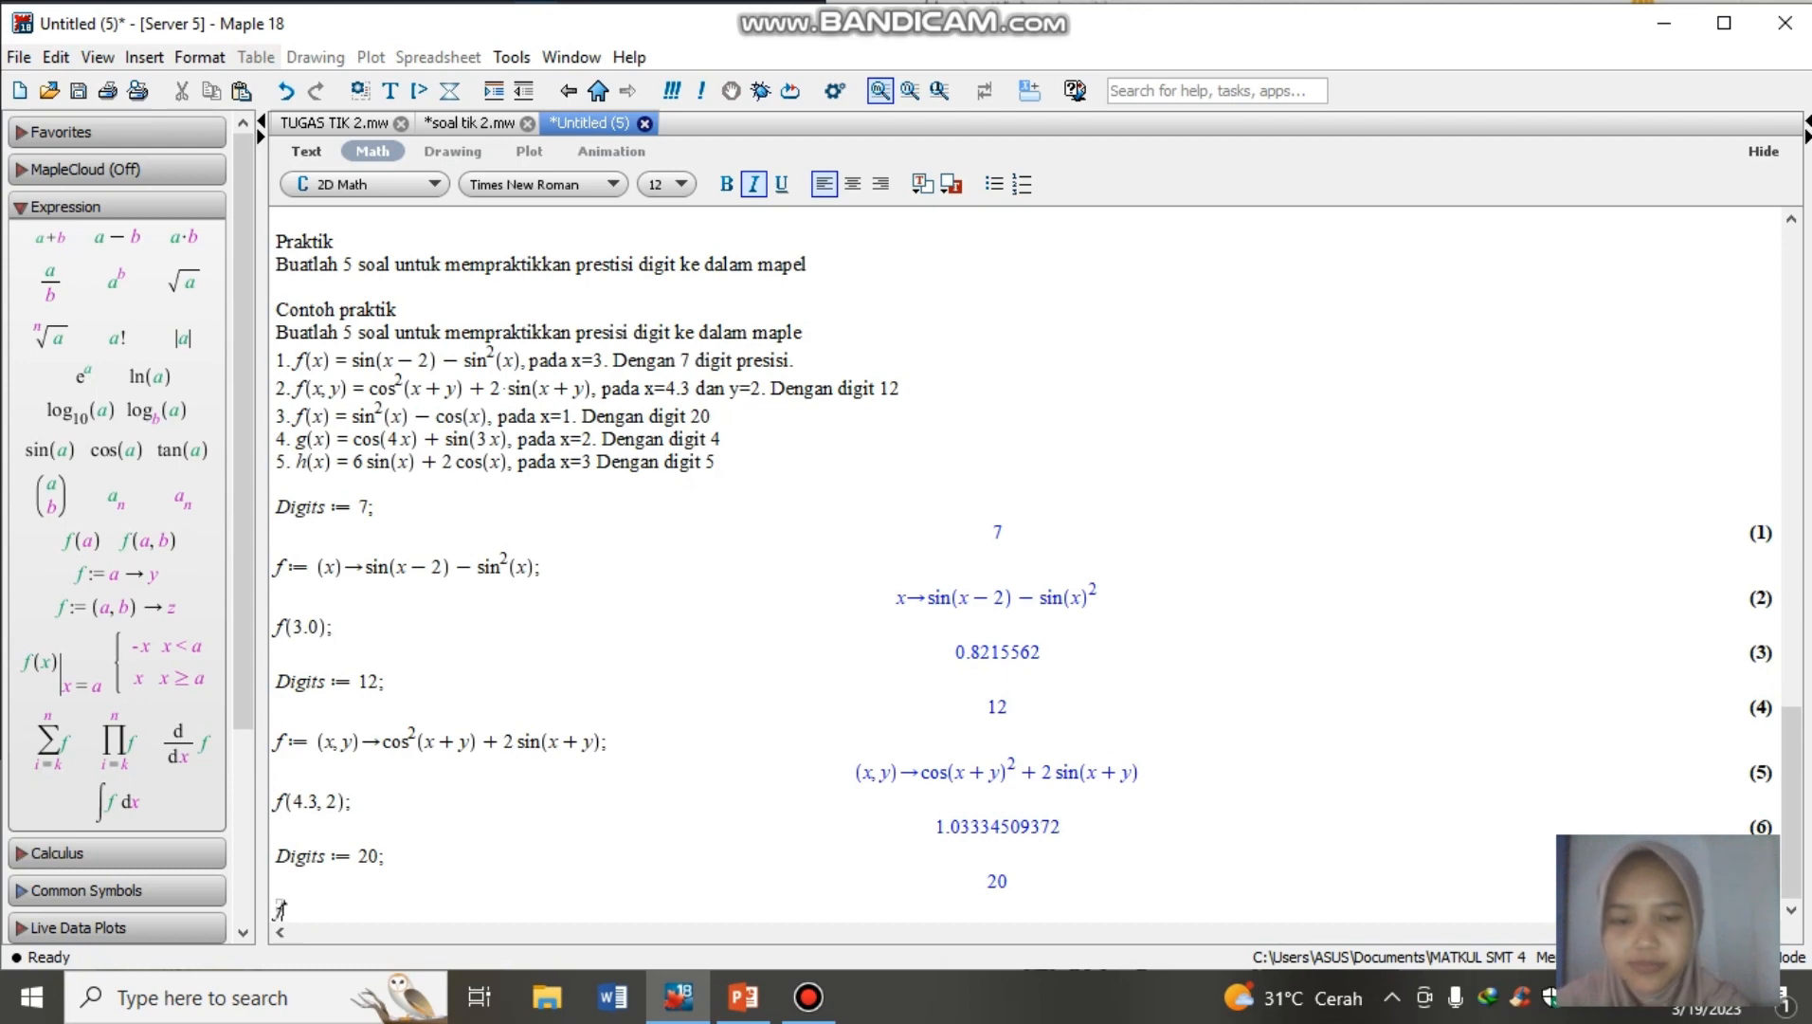
{"action": "type", "text": " := "}
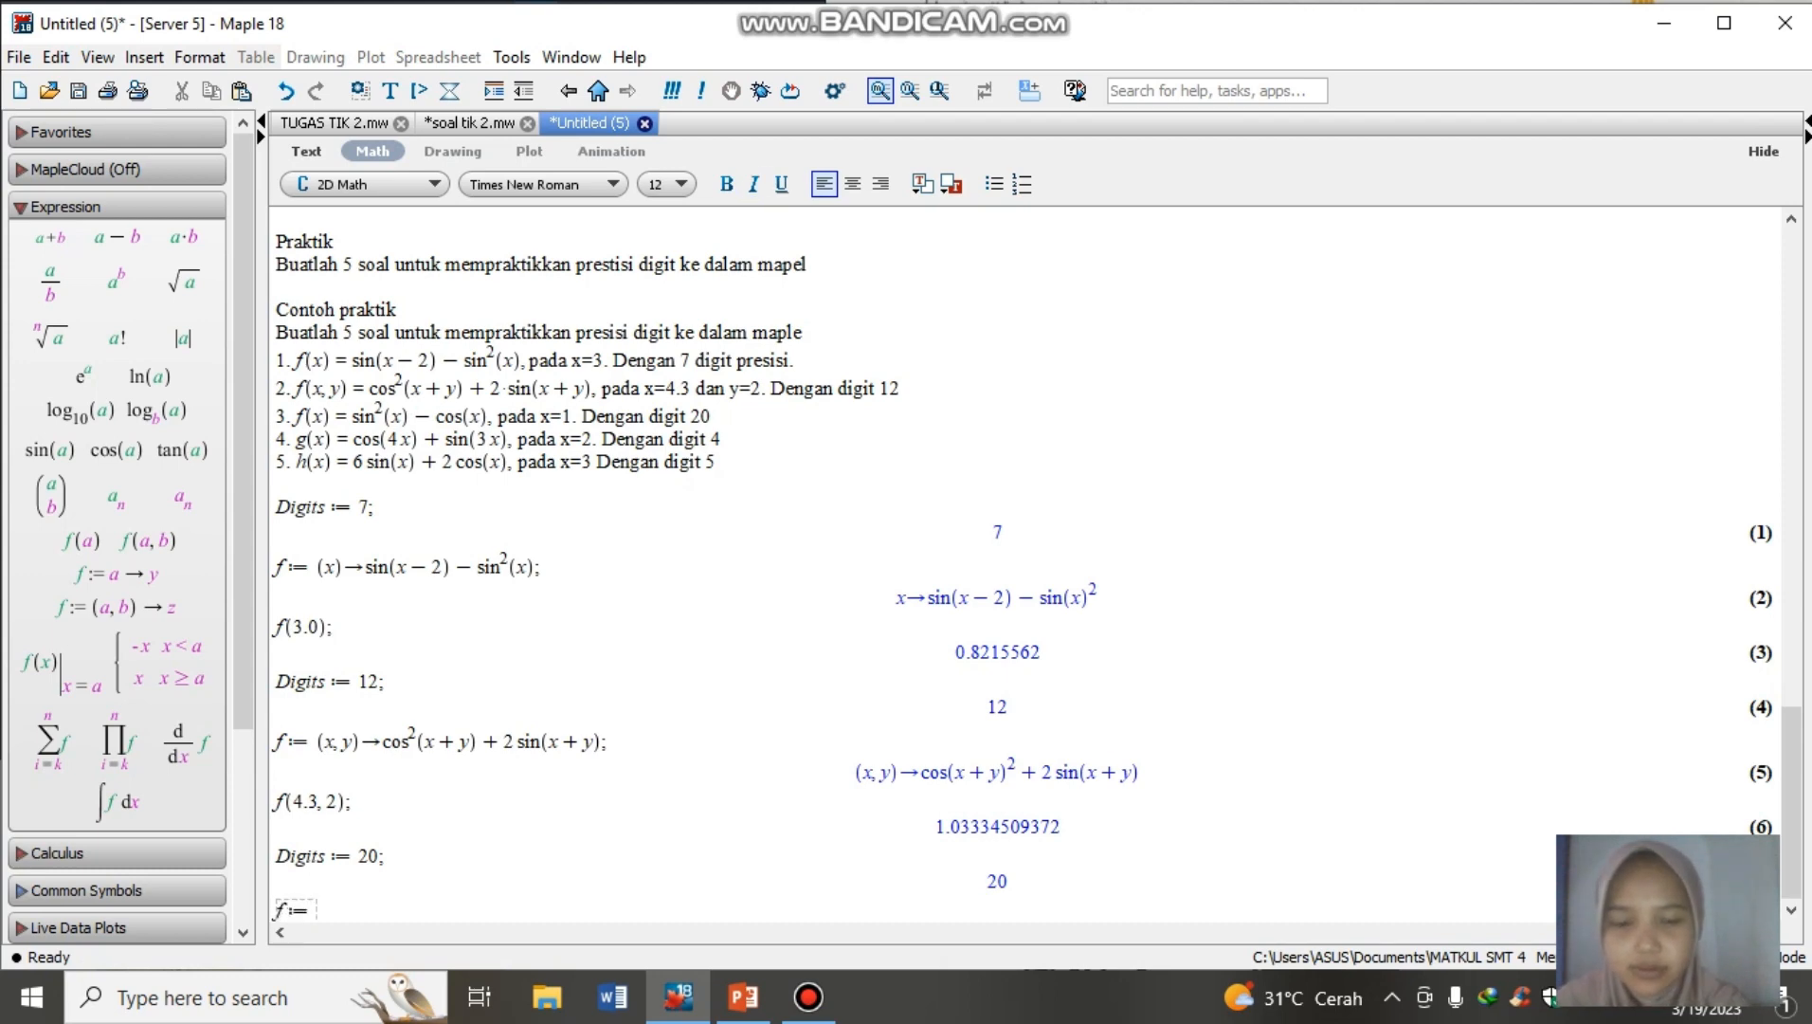
{"action": "type", "text": "(x)-"}
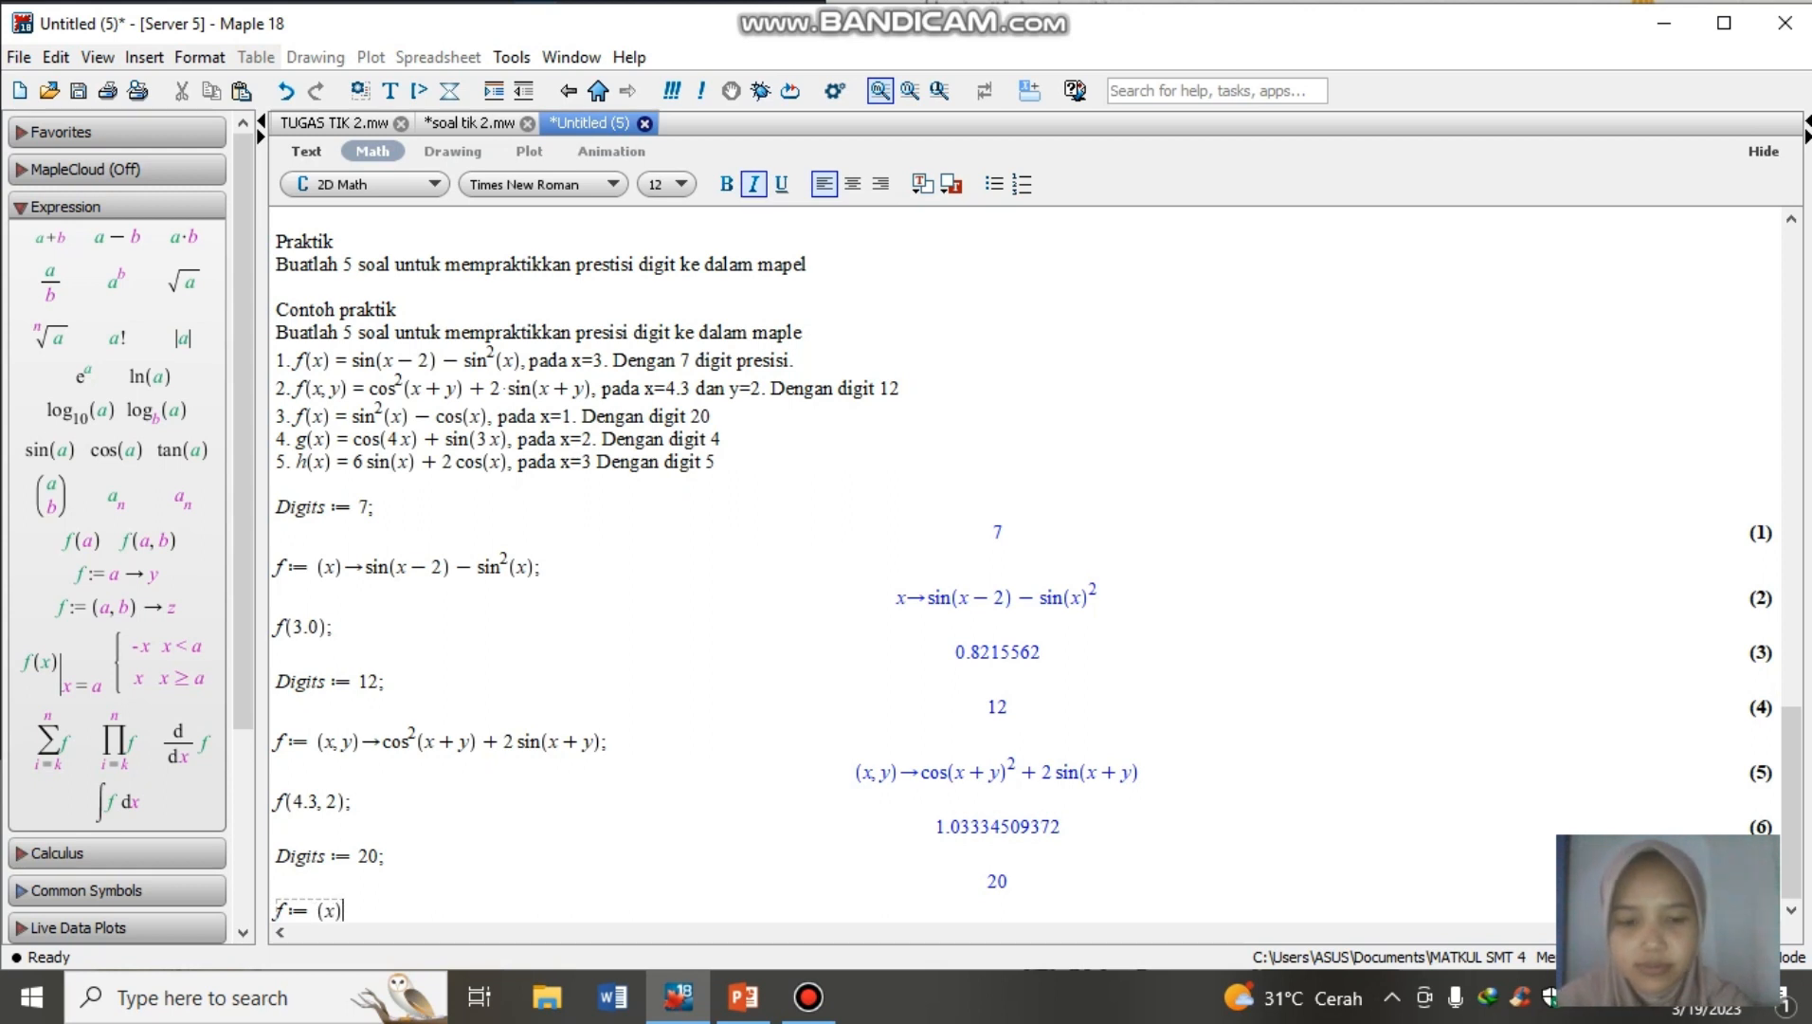
{"action": "type", "text": ">"}
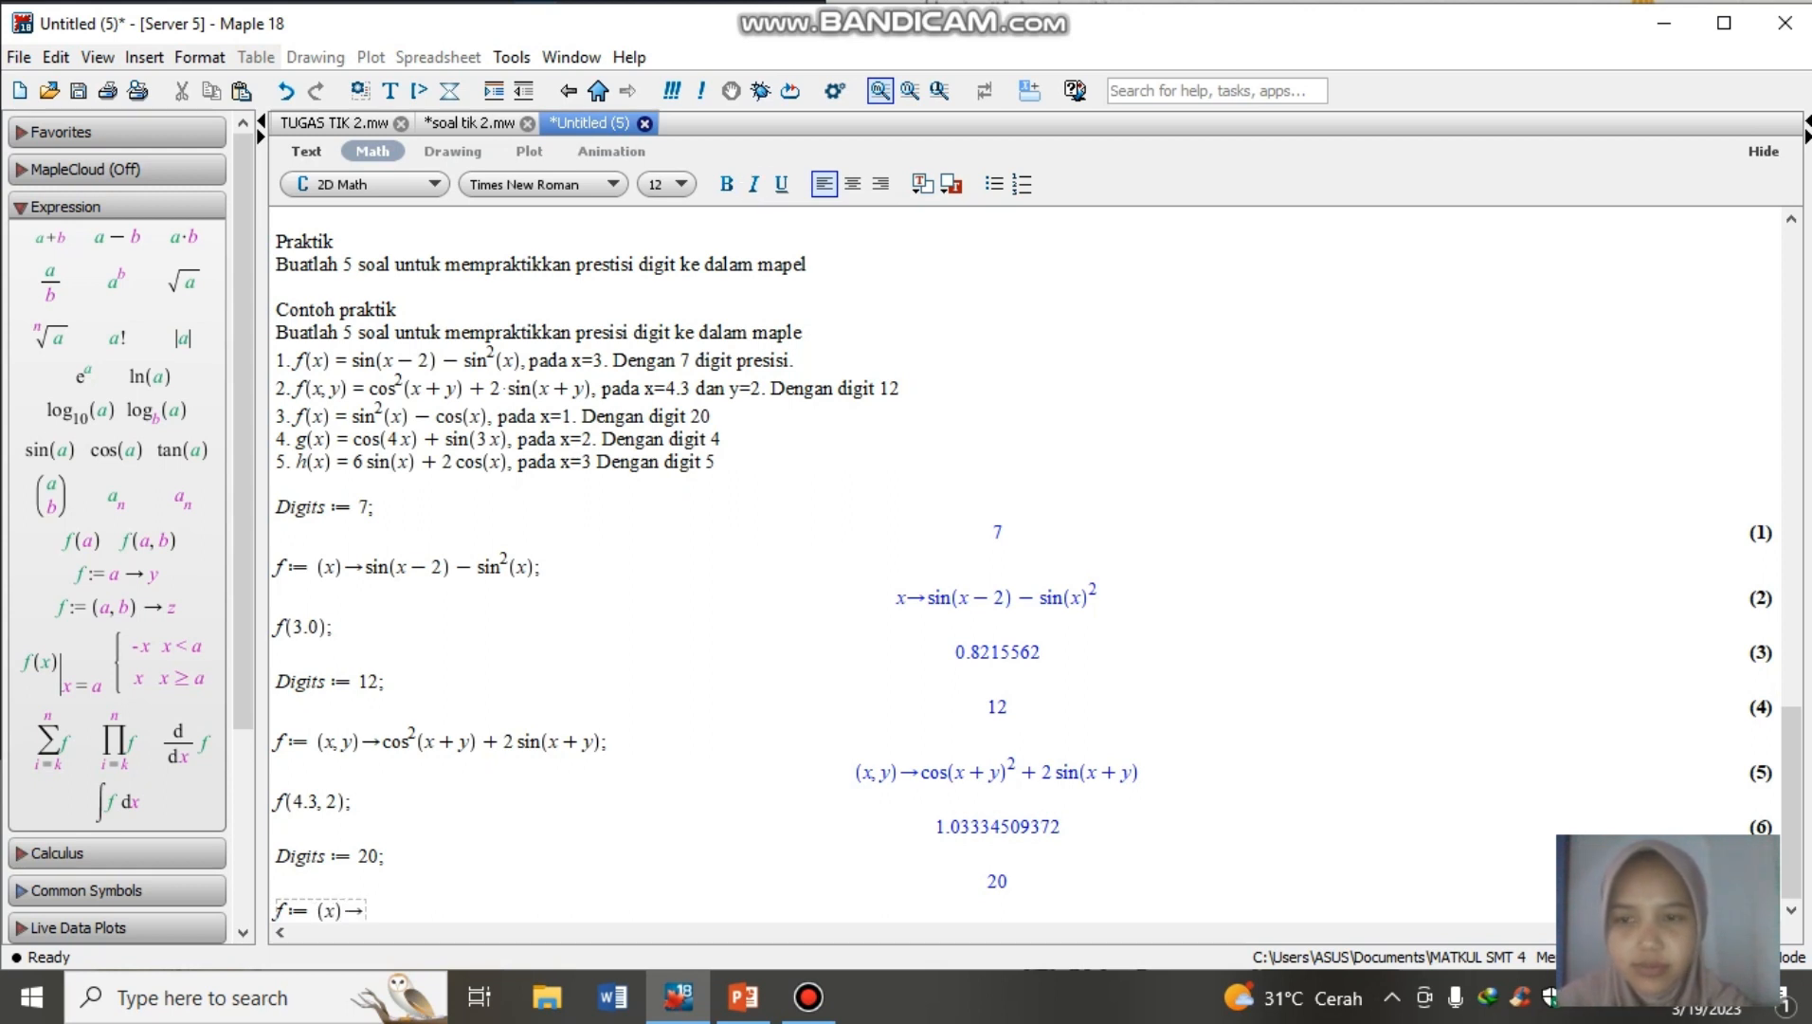
{"action": "type", "text": "s"}
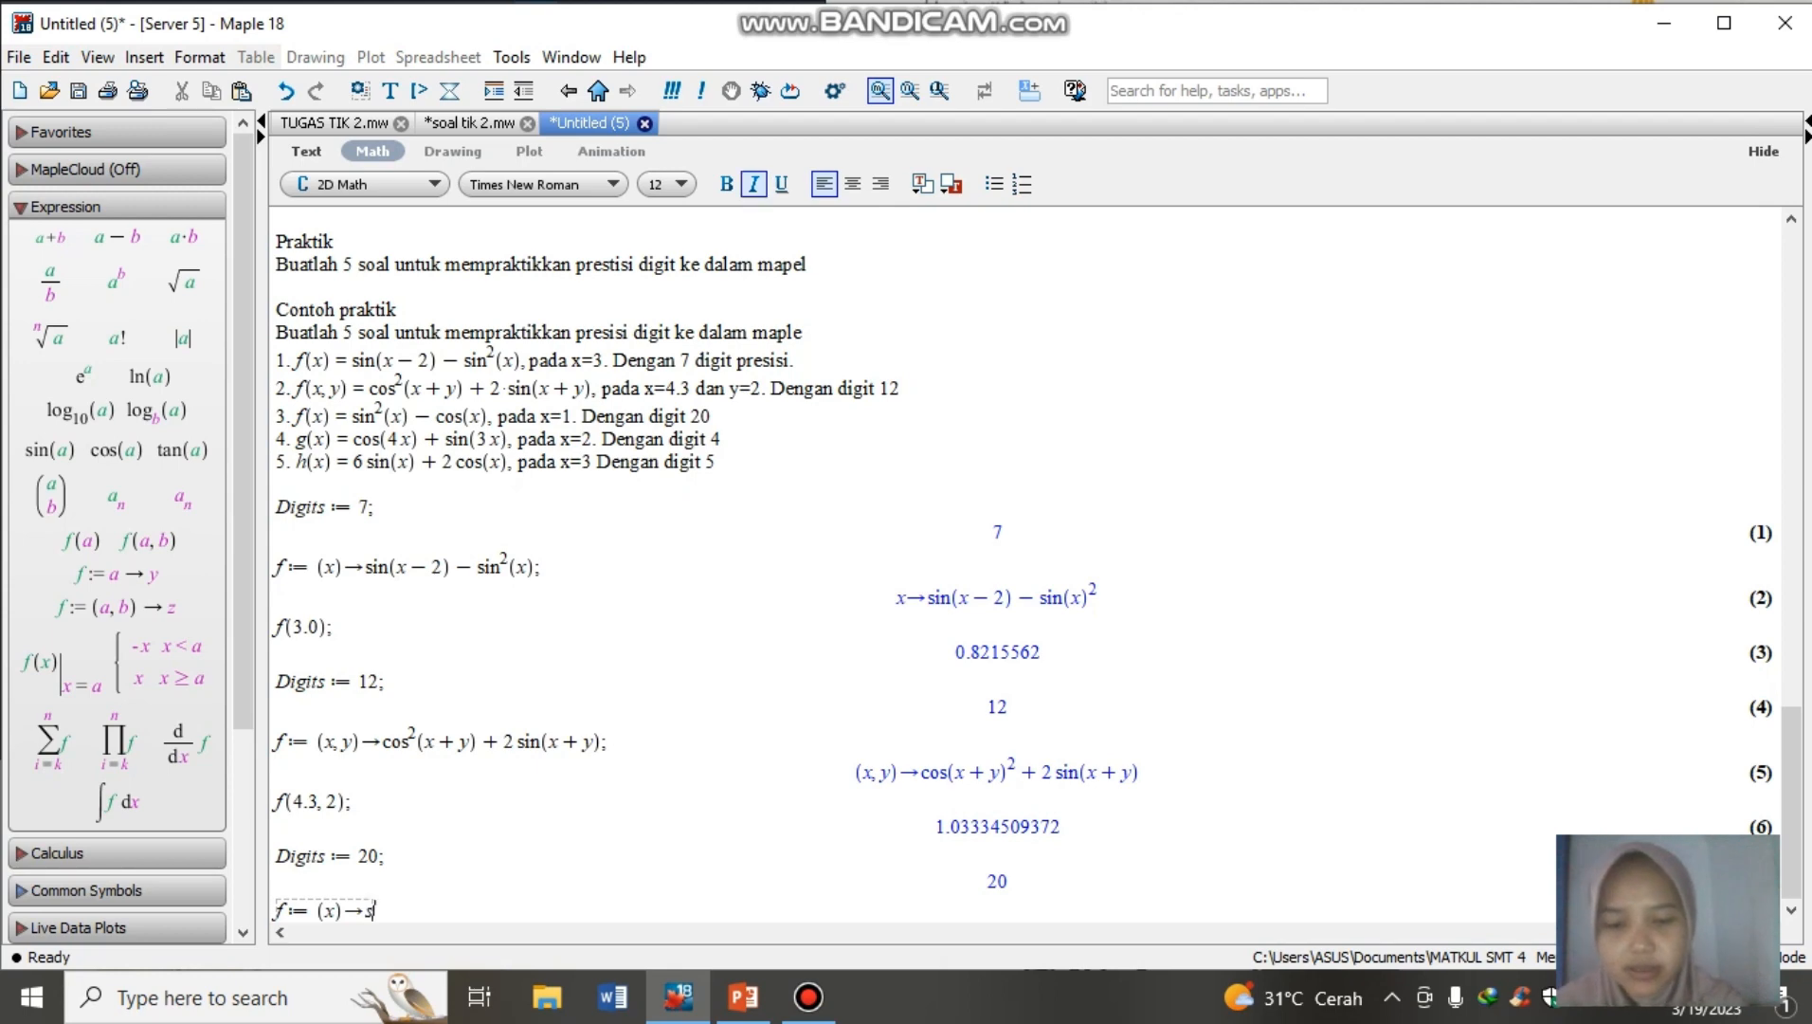
{"action": "type", "text": "in^2"}
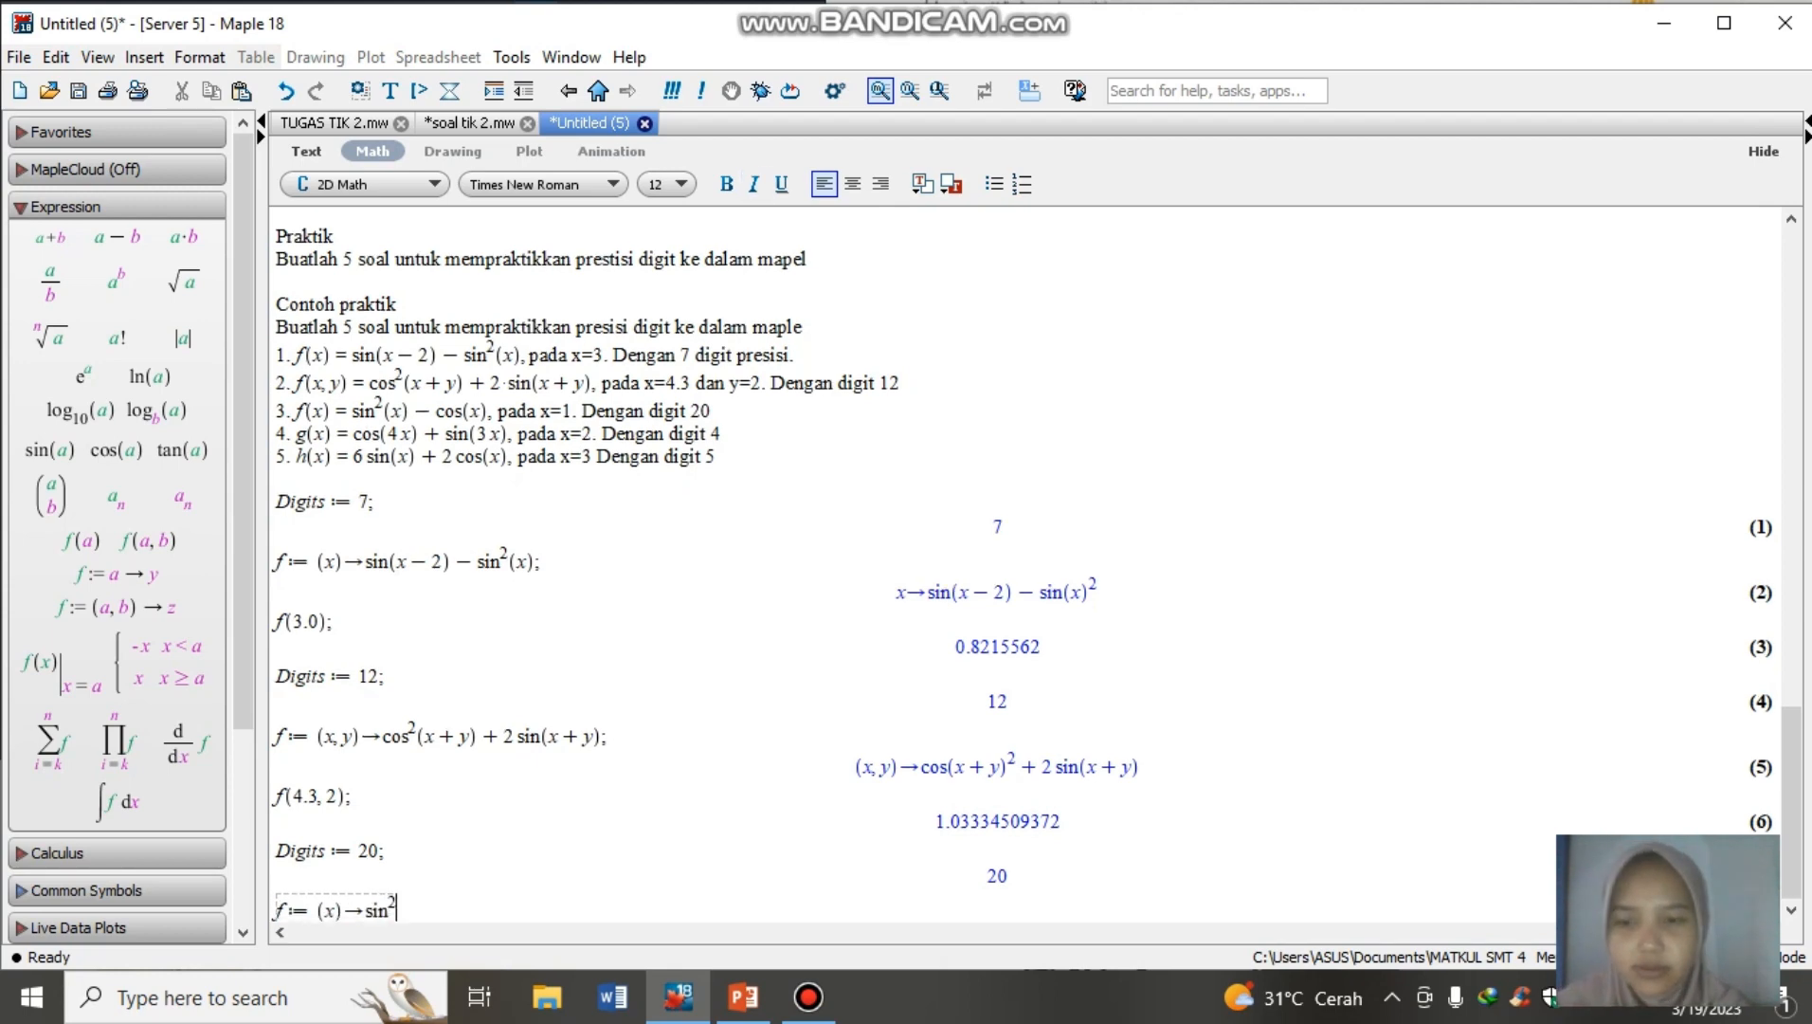
{"action": "key", "text": "Right"}
{"action": "type", "text": "(x)"}
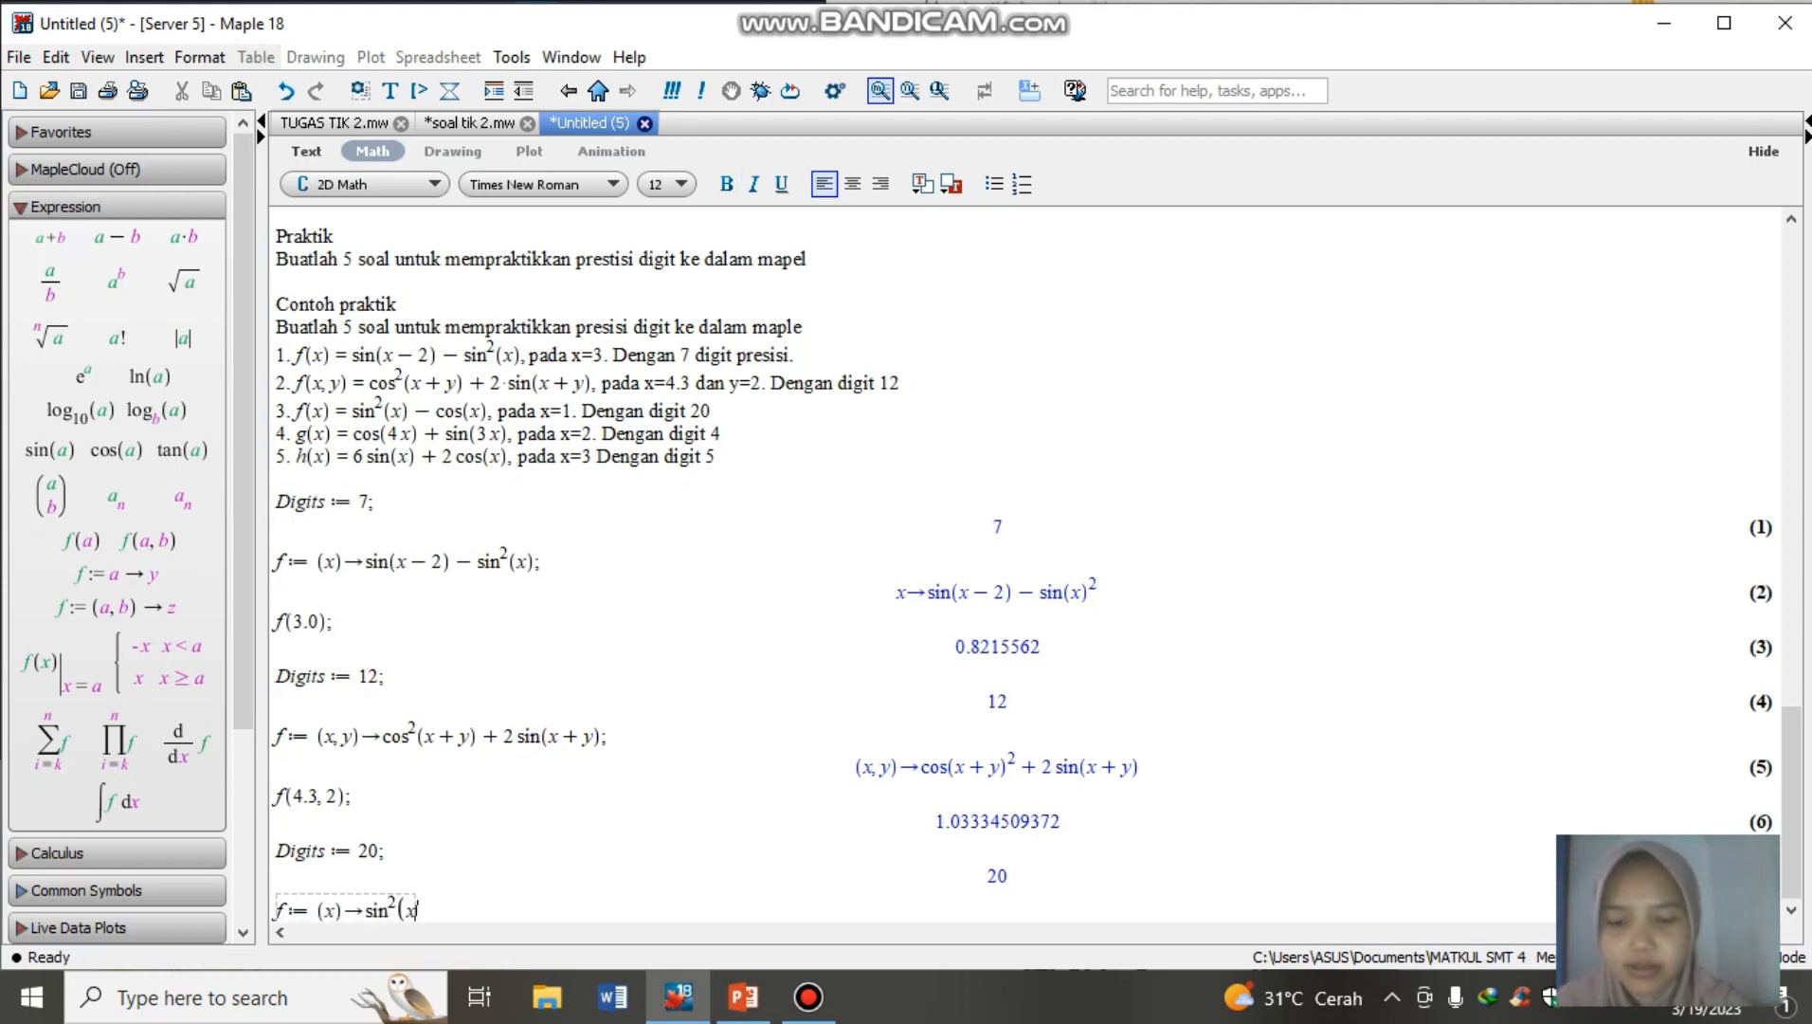
{"action": "type", "text": "-"}
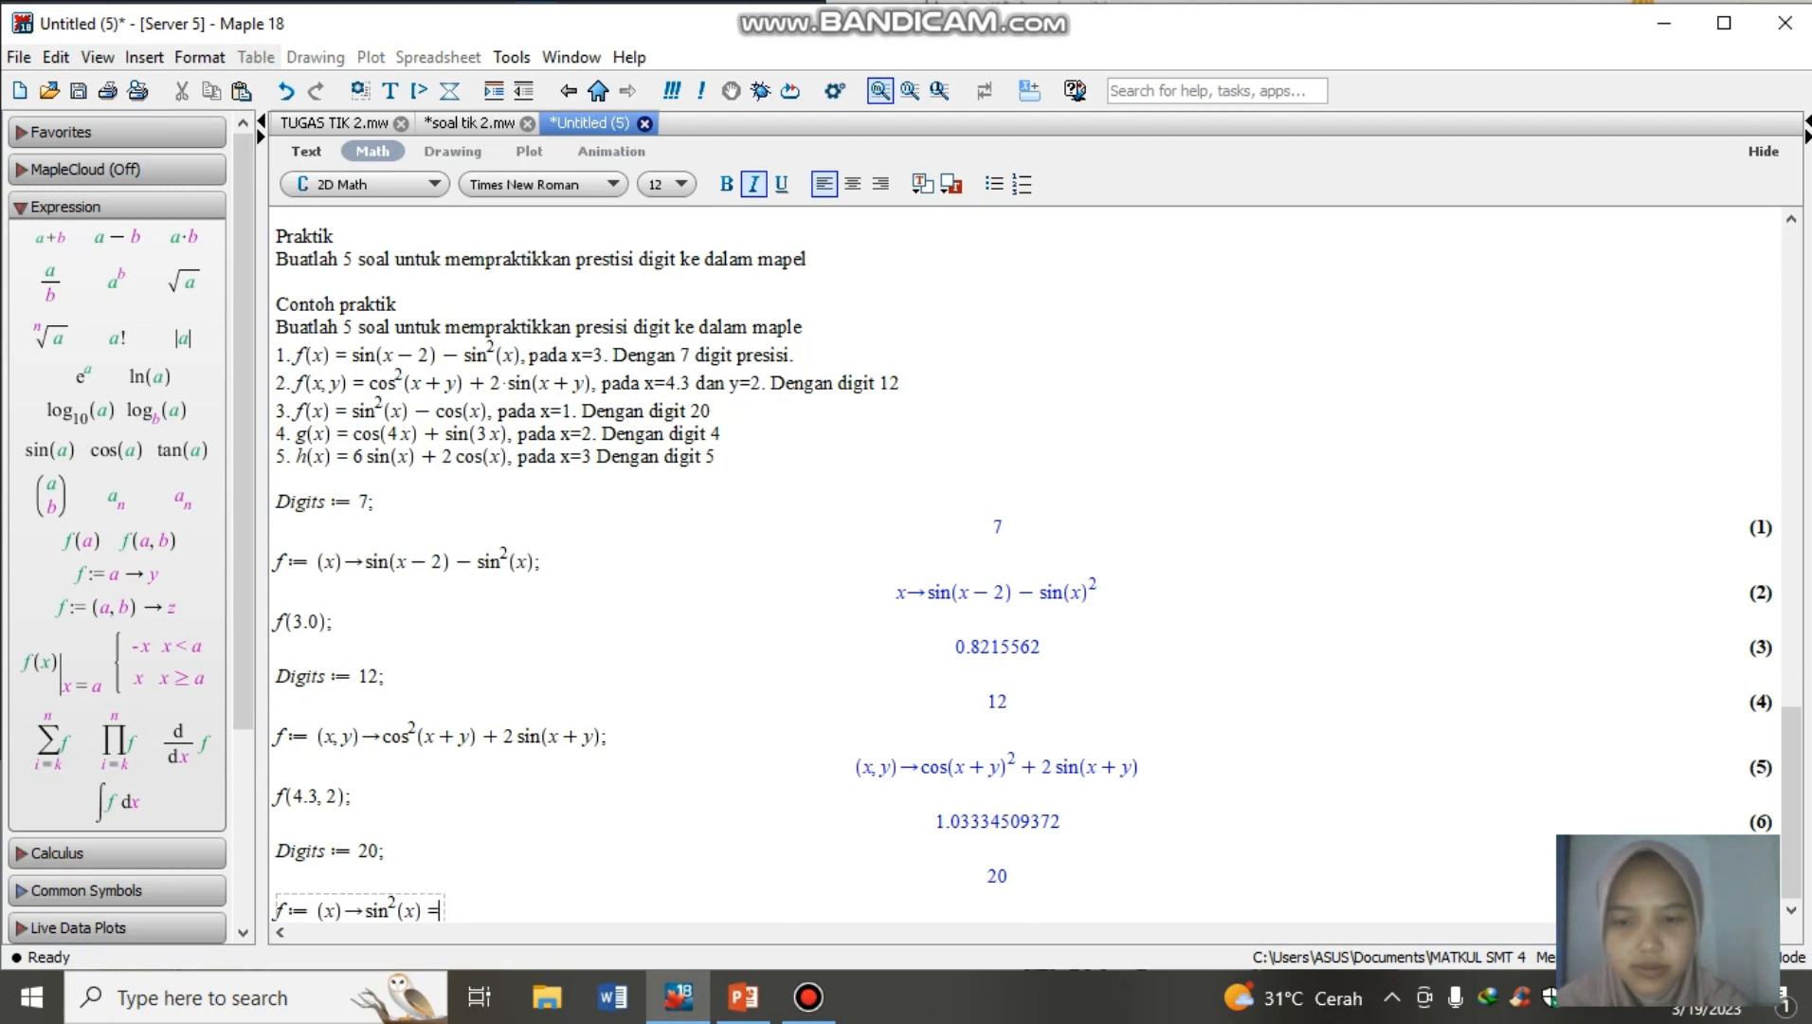
{"action": "type", "text": "c"}
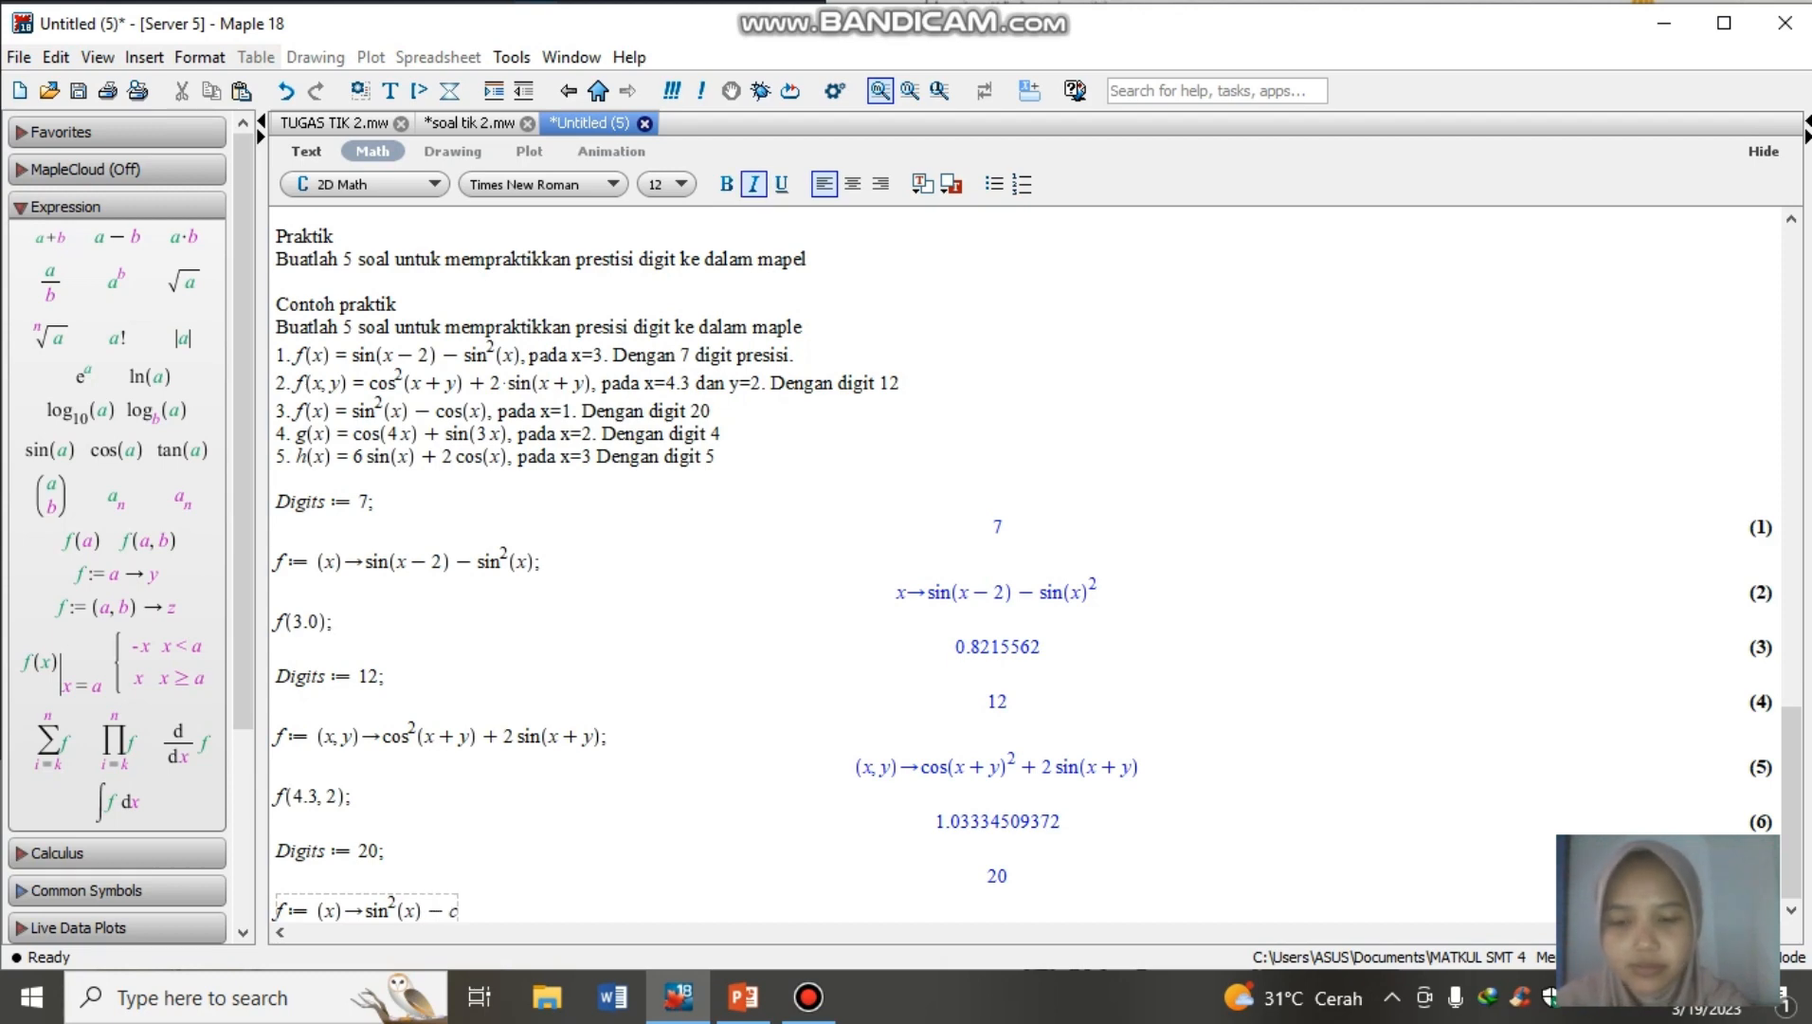
{"action": "type", "text": "os"}
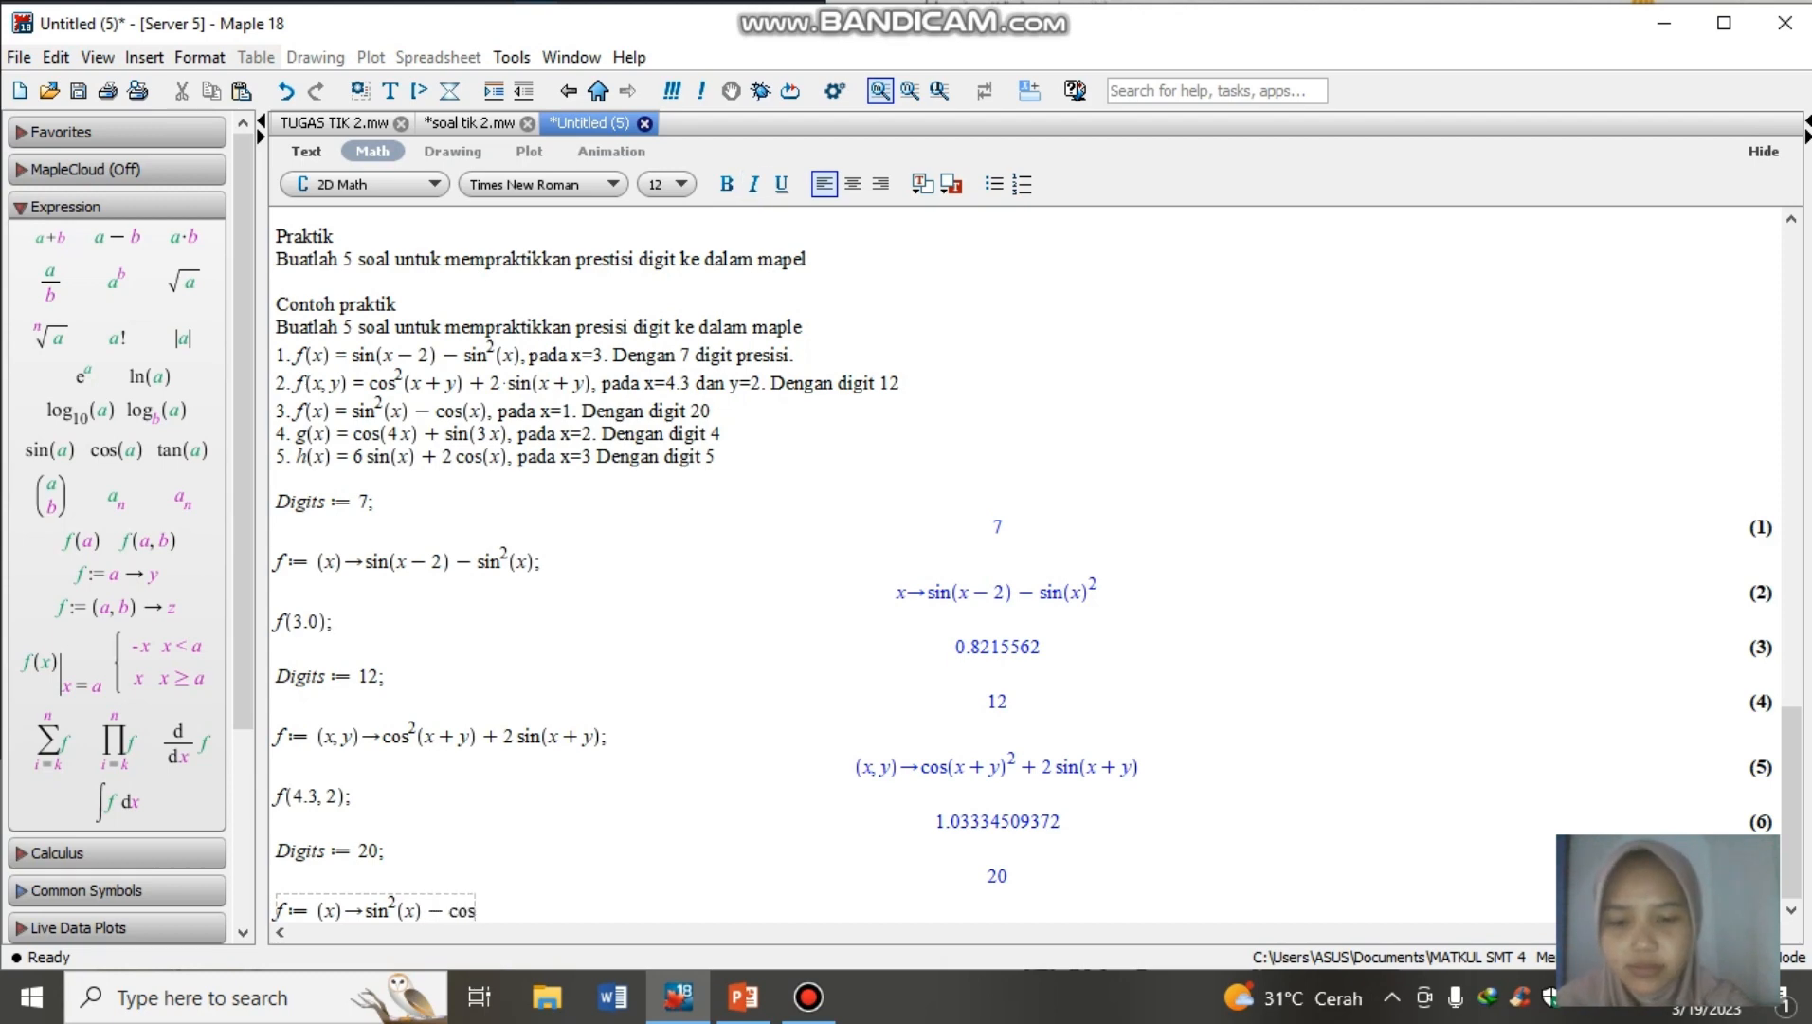
{"action": "type", "text": "(x)"}
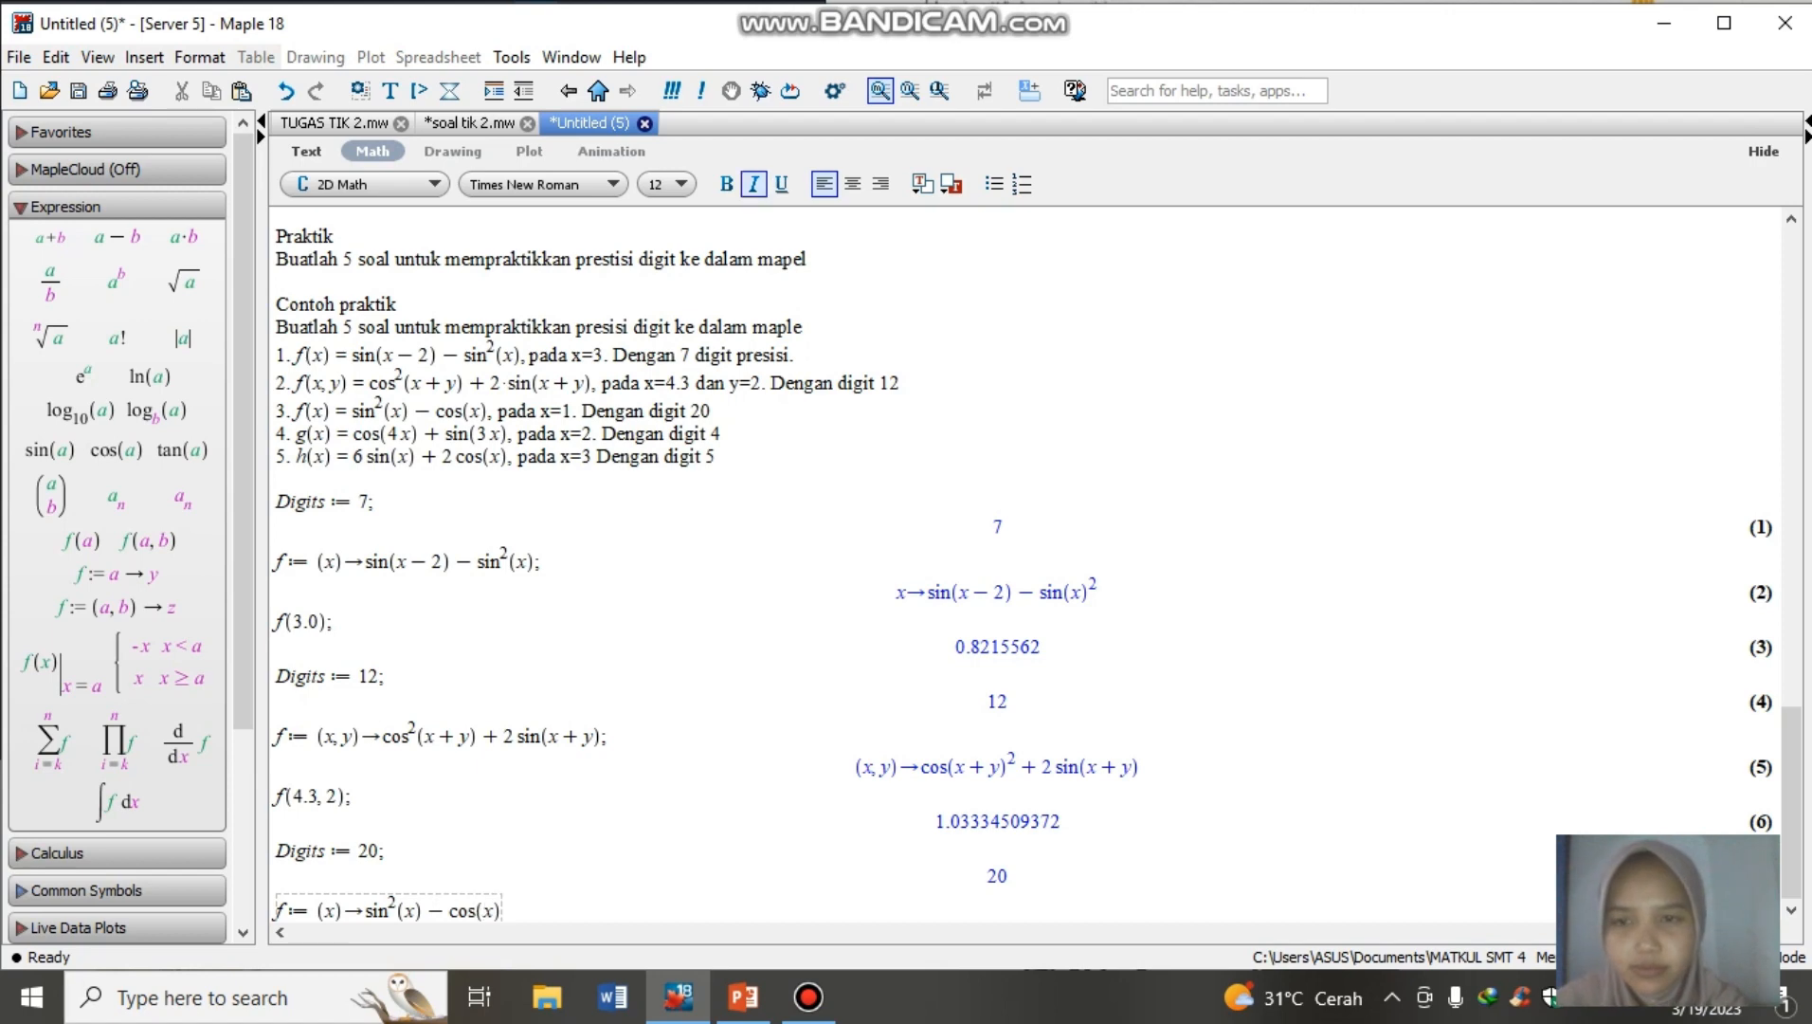
{"action": "type", "text": ";"}
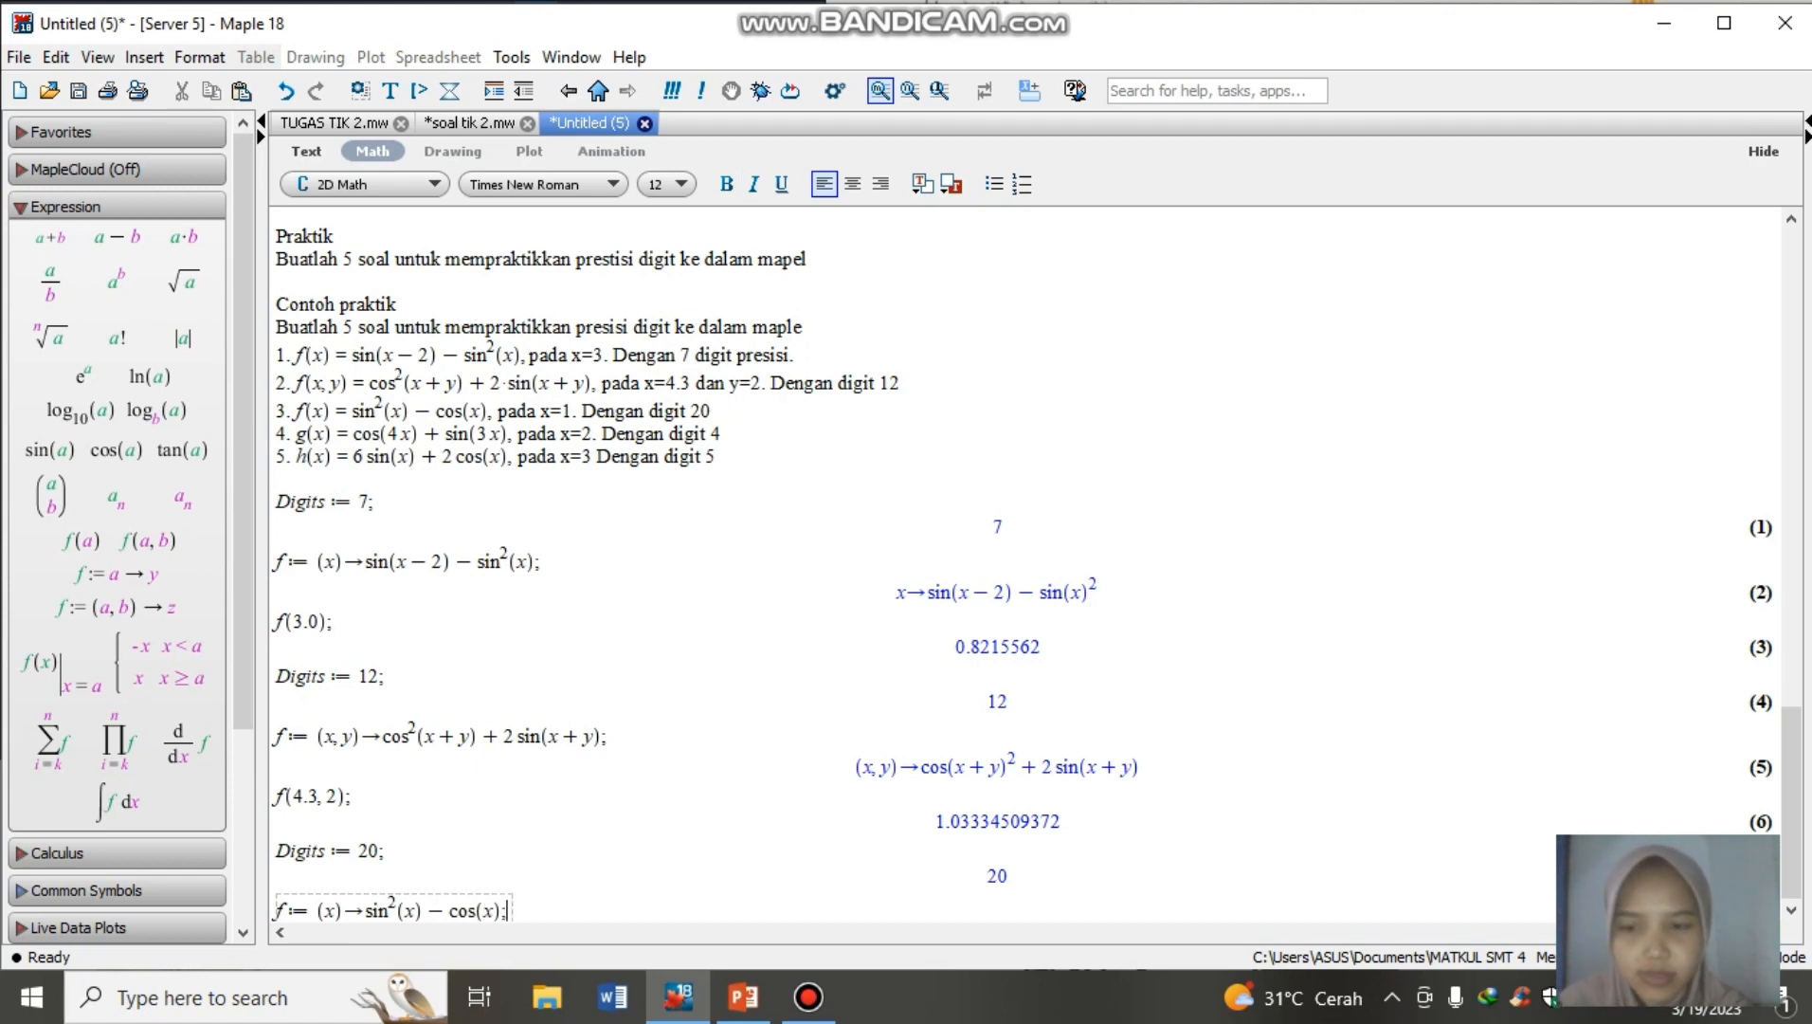
{"action": "key", "text": "Return"}
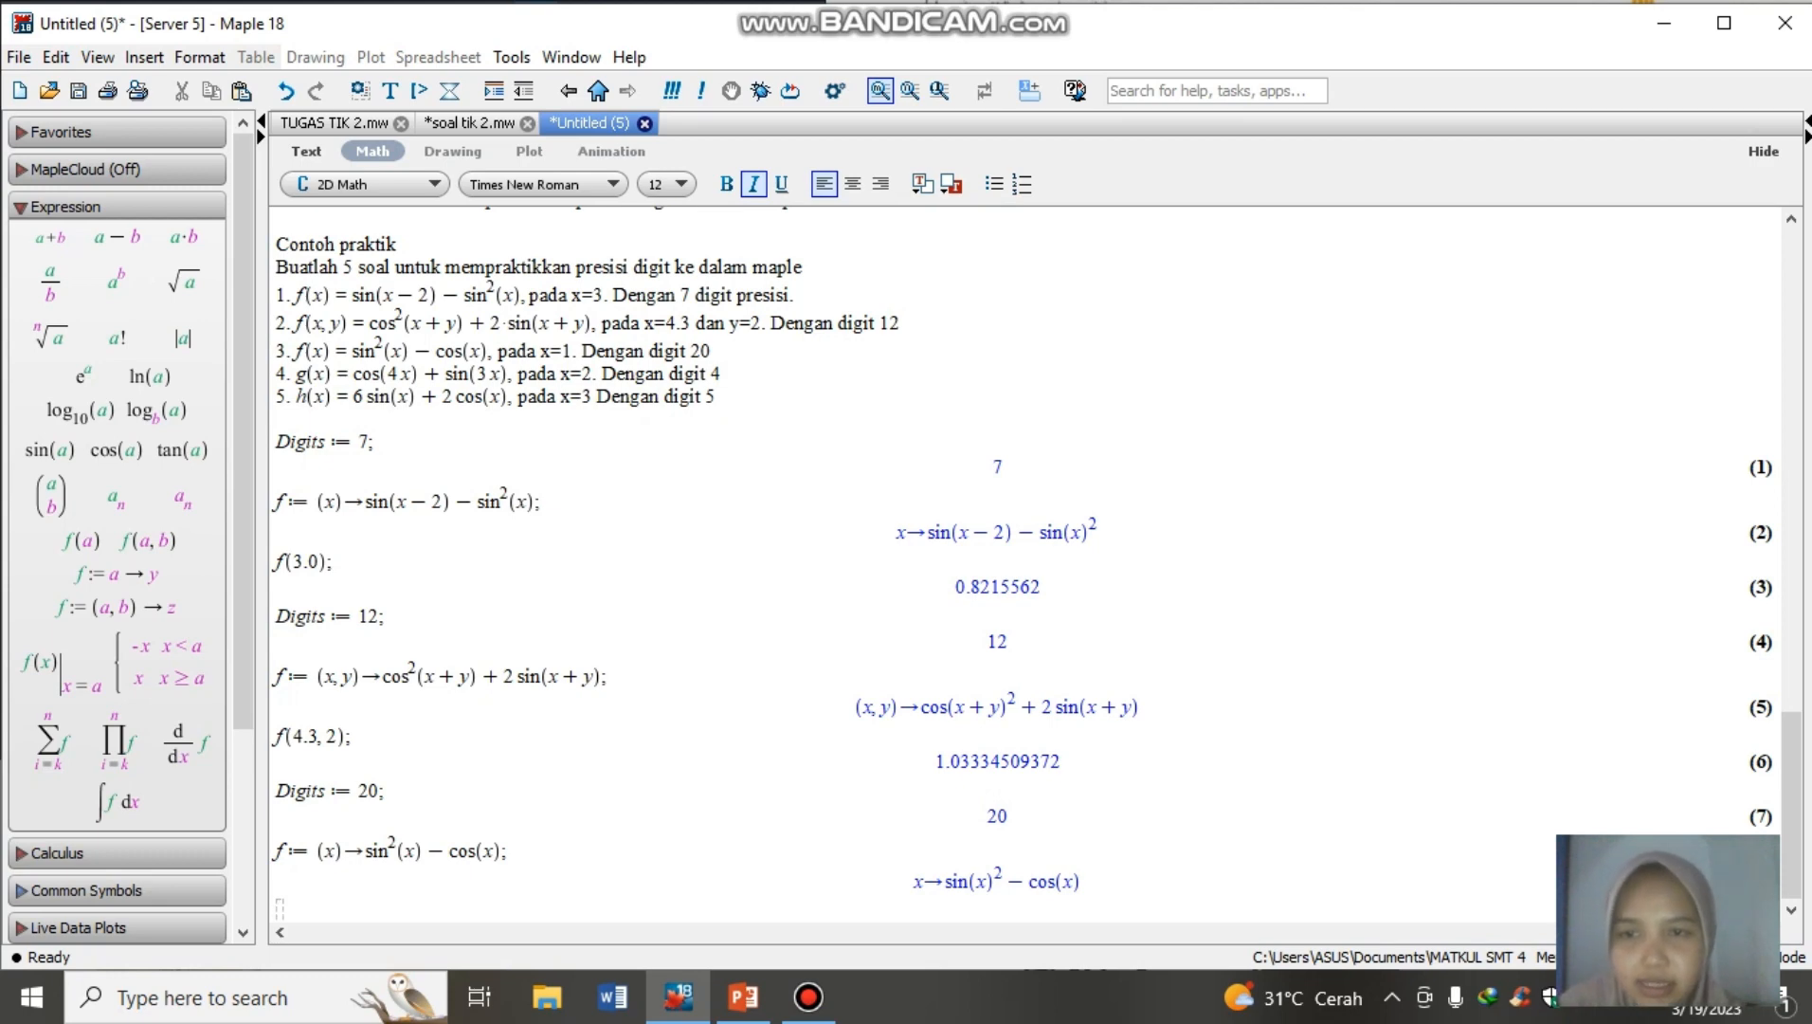
- Evaluate problem 3's function at x=1 by executing f(1.0); on the empty math line below its definition
{"action": "type", "text": "f"}
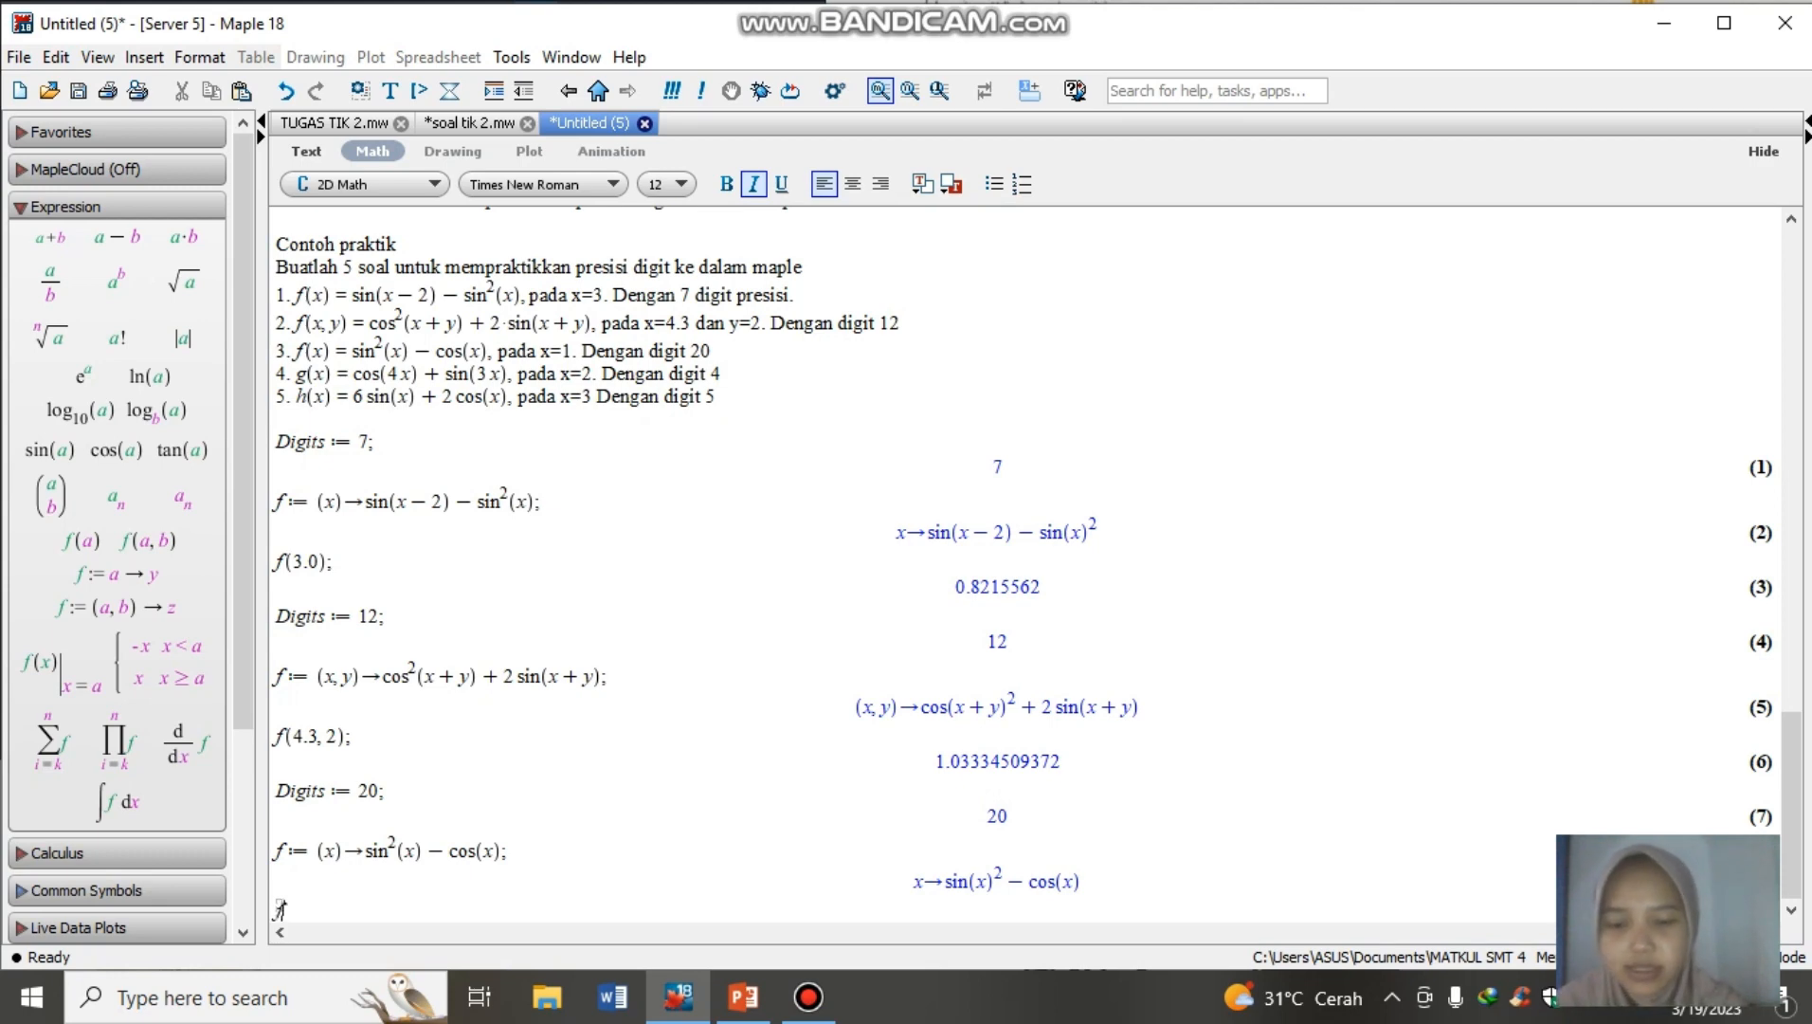
{"action": "type", "text": "(1"}
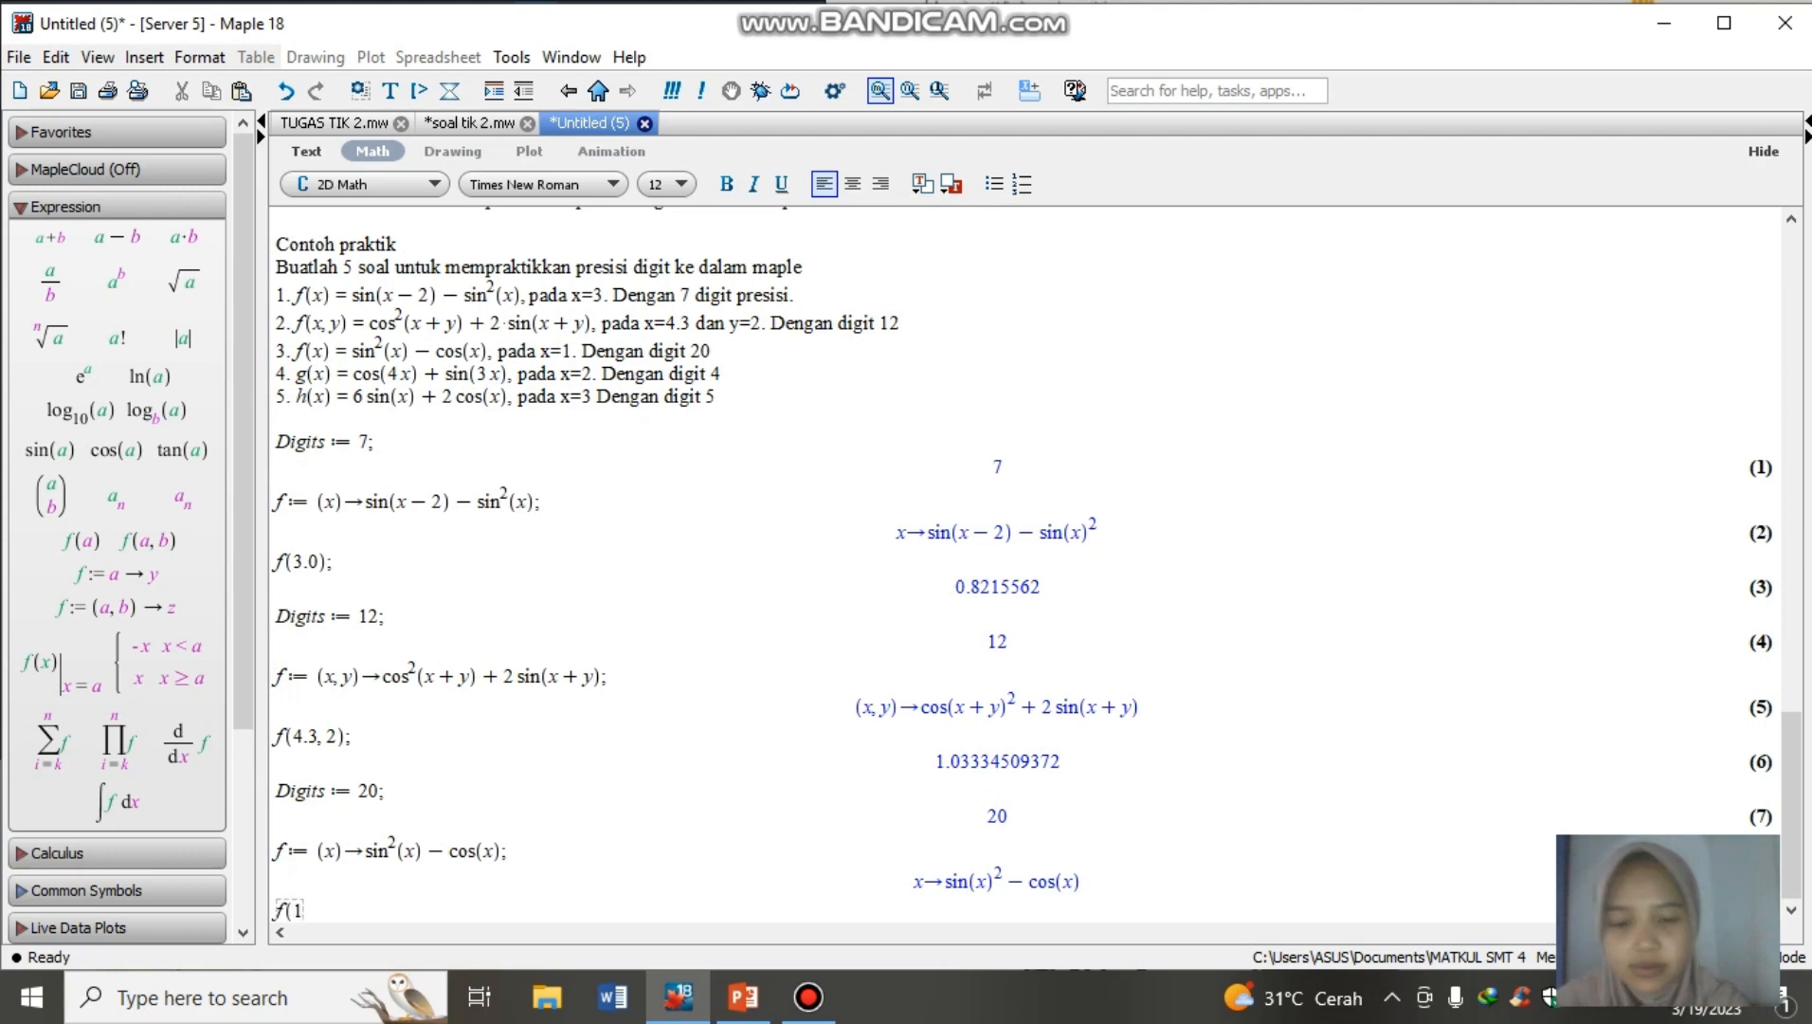
{"action": "type", "text": ".0)"}
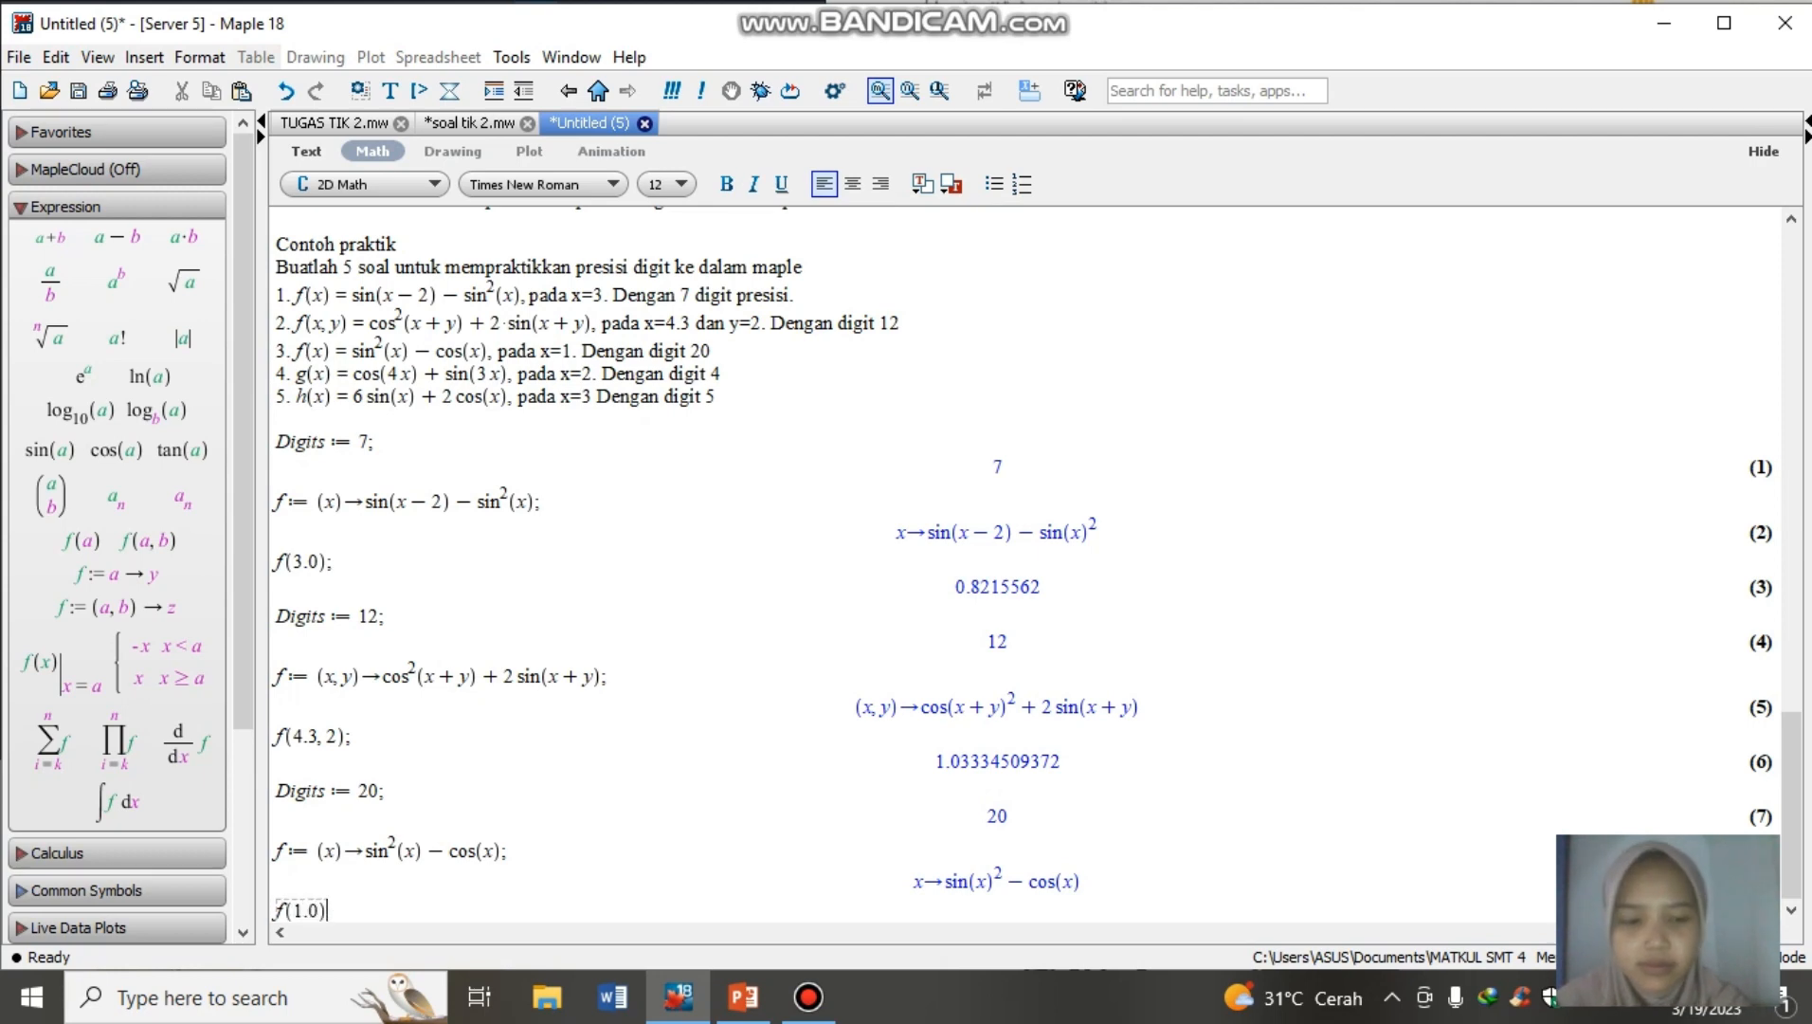
{"action": "type", "text": ";"}
{"action": "key", "text": "Return"}
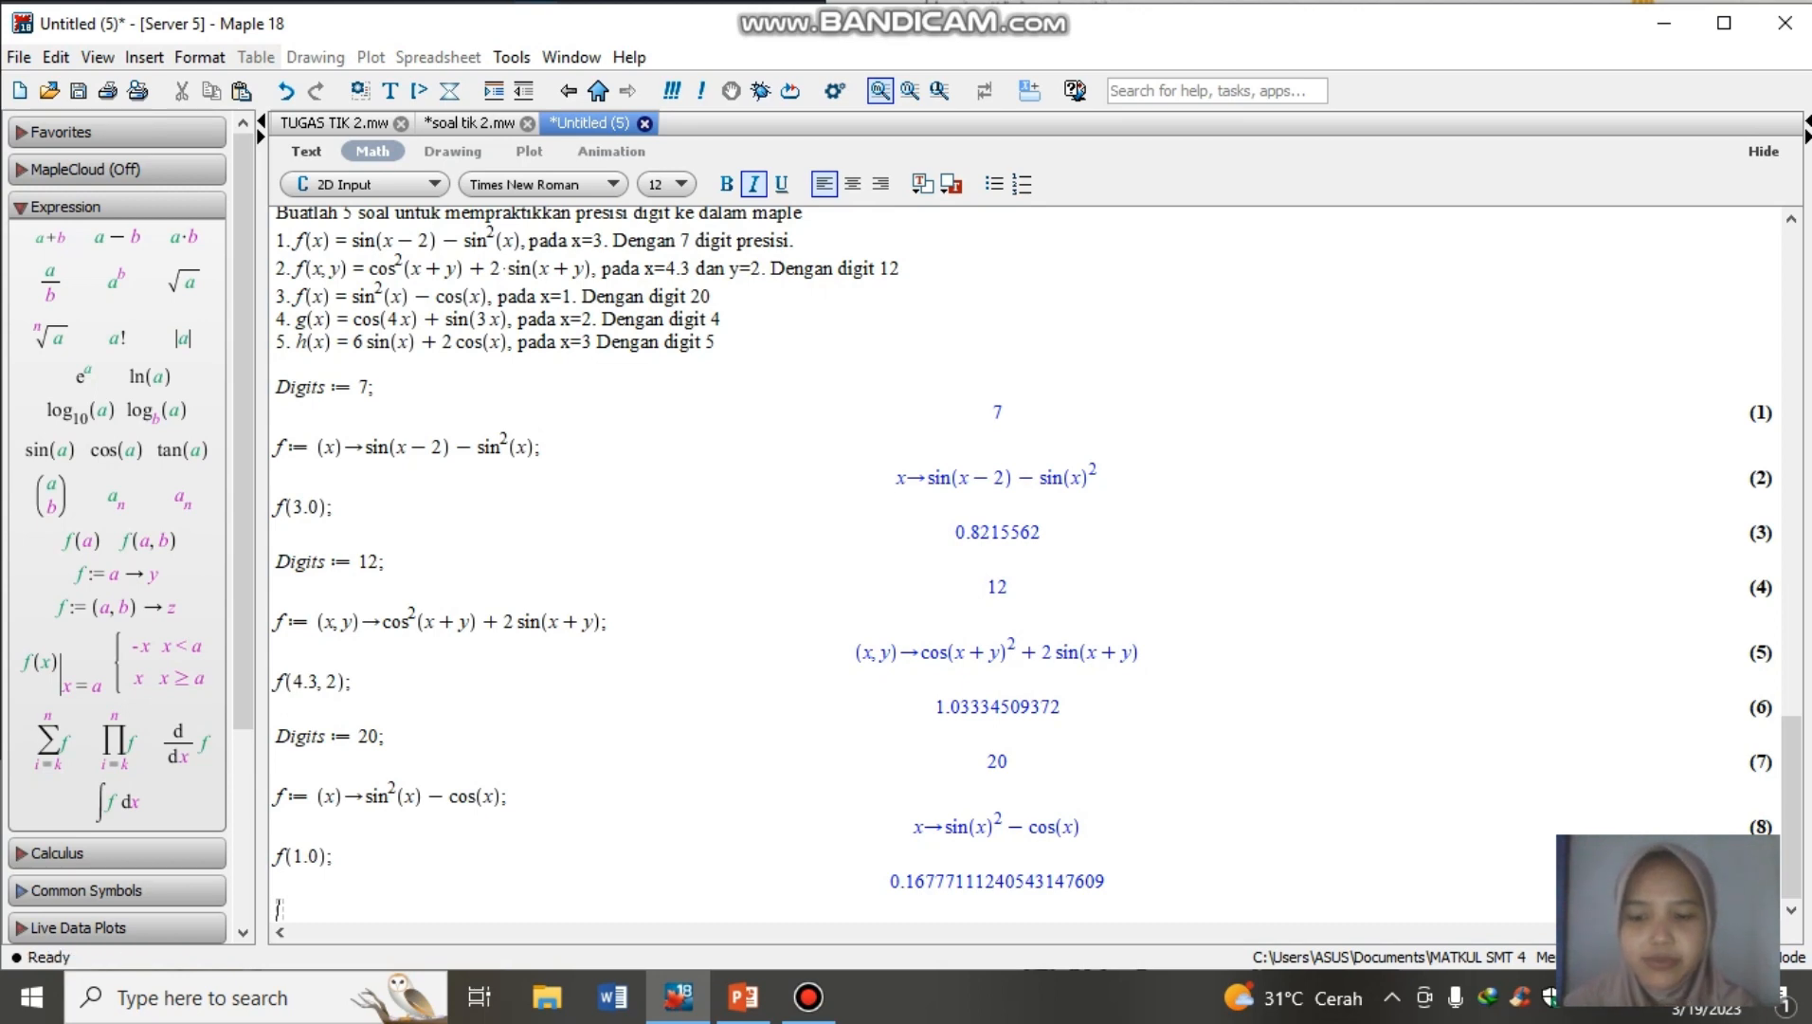
- Set the precision for practice problem 4 to 4 digits with Digits := 4;
{"action": "type", "text": "D"}
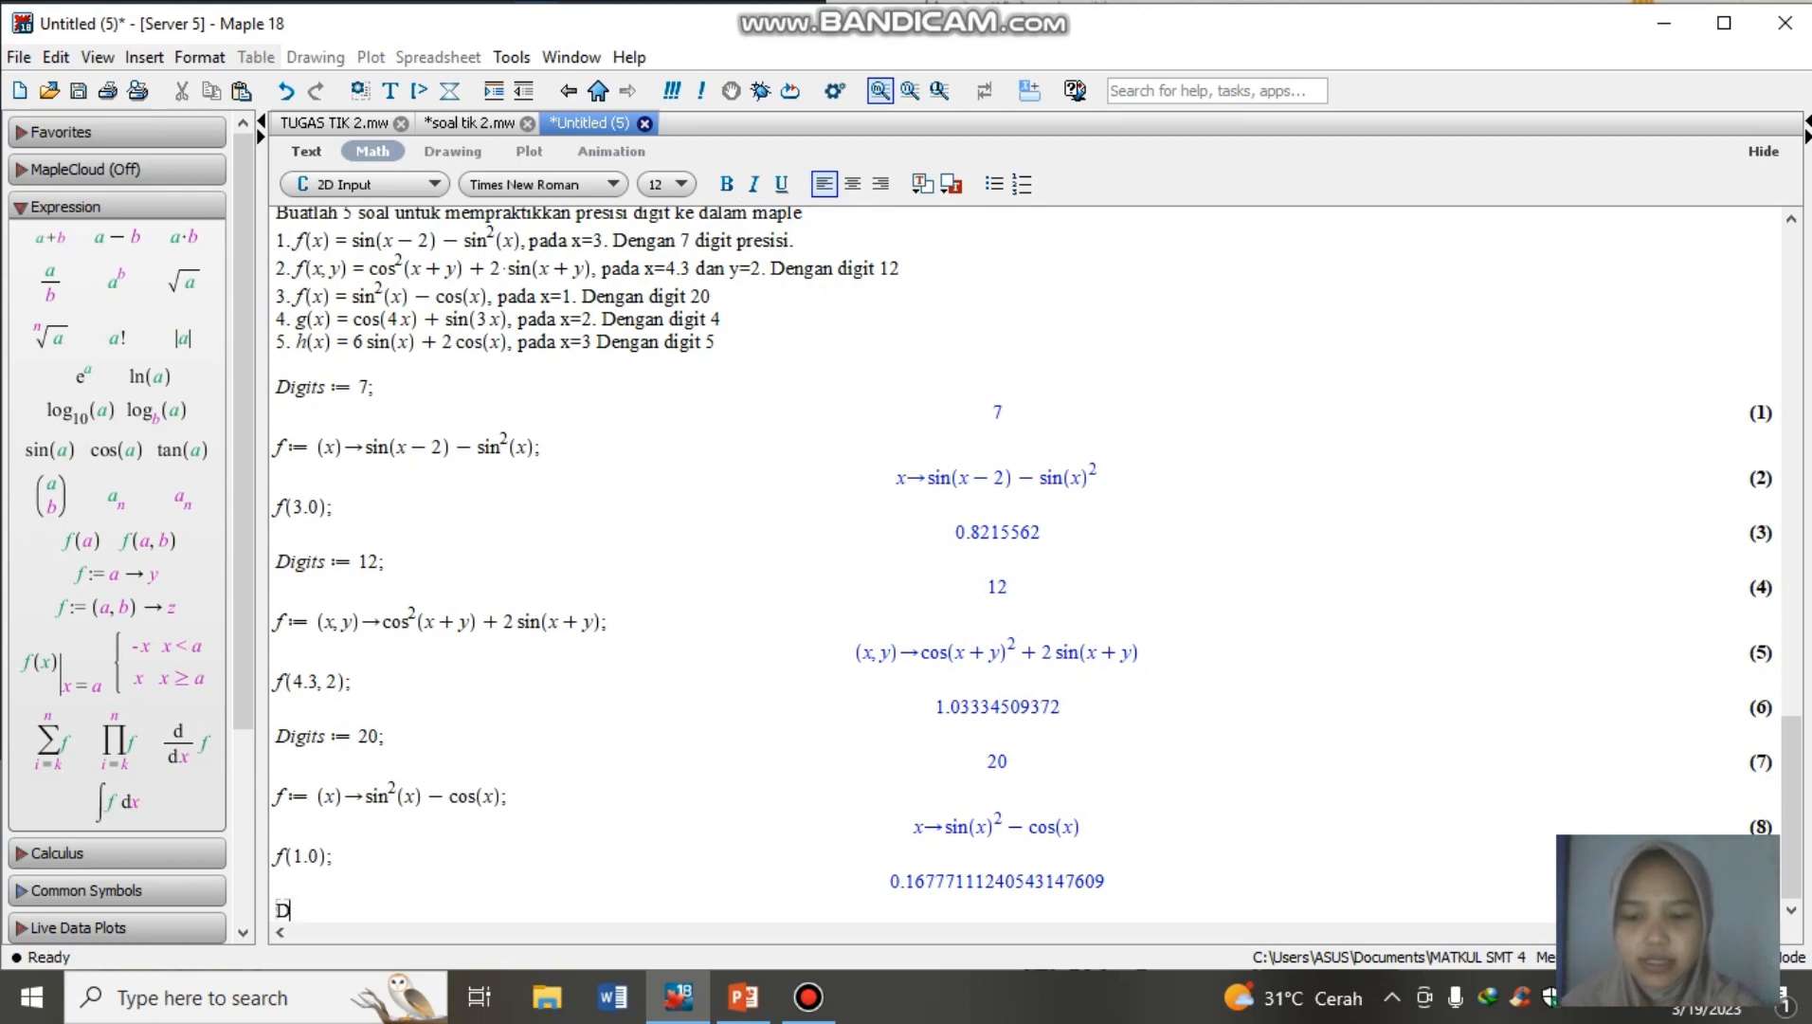
{"action": "type", "text": "igits"}
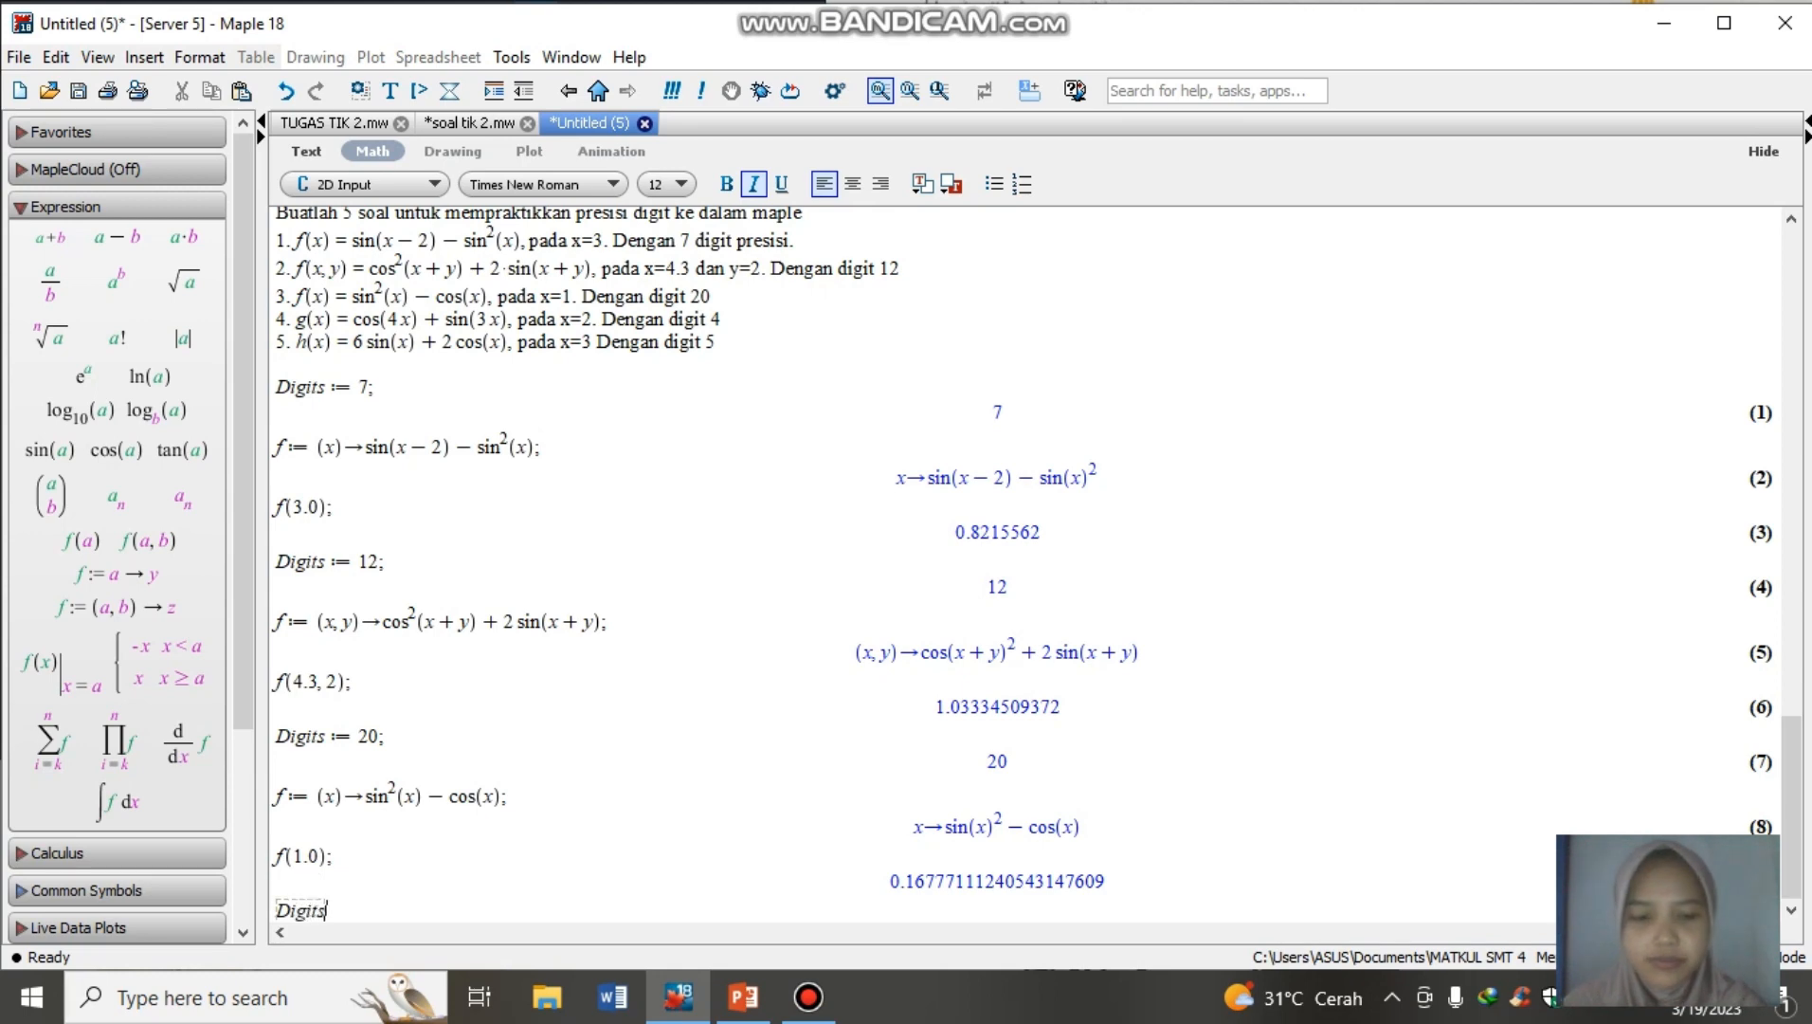
{"action": "type", "text": " := 4;"}
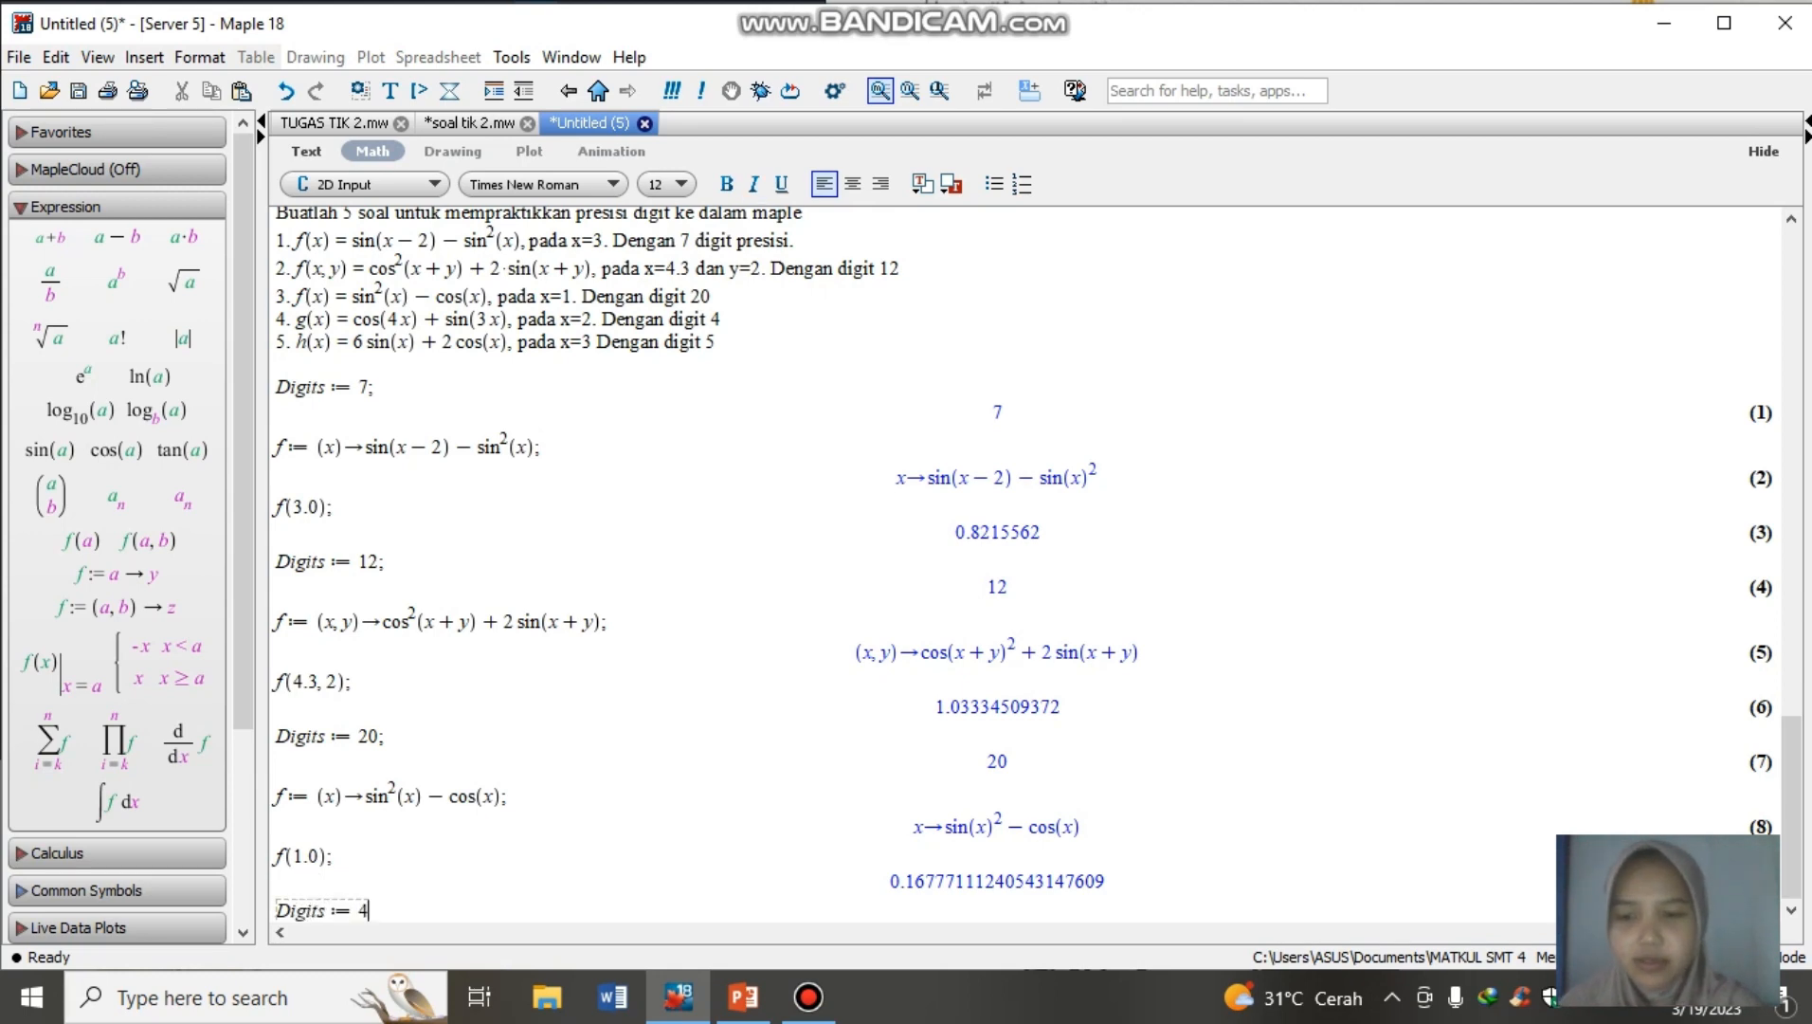
{"action": "key", "text": "Return"}
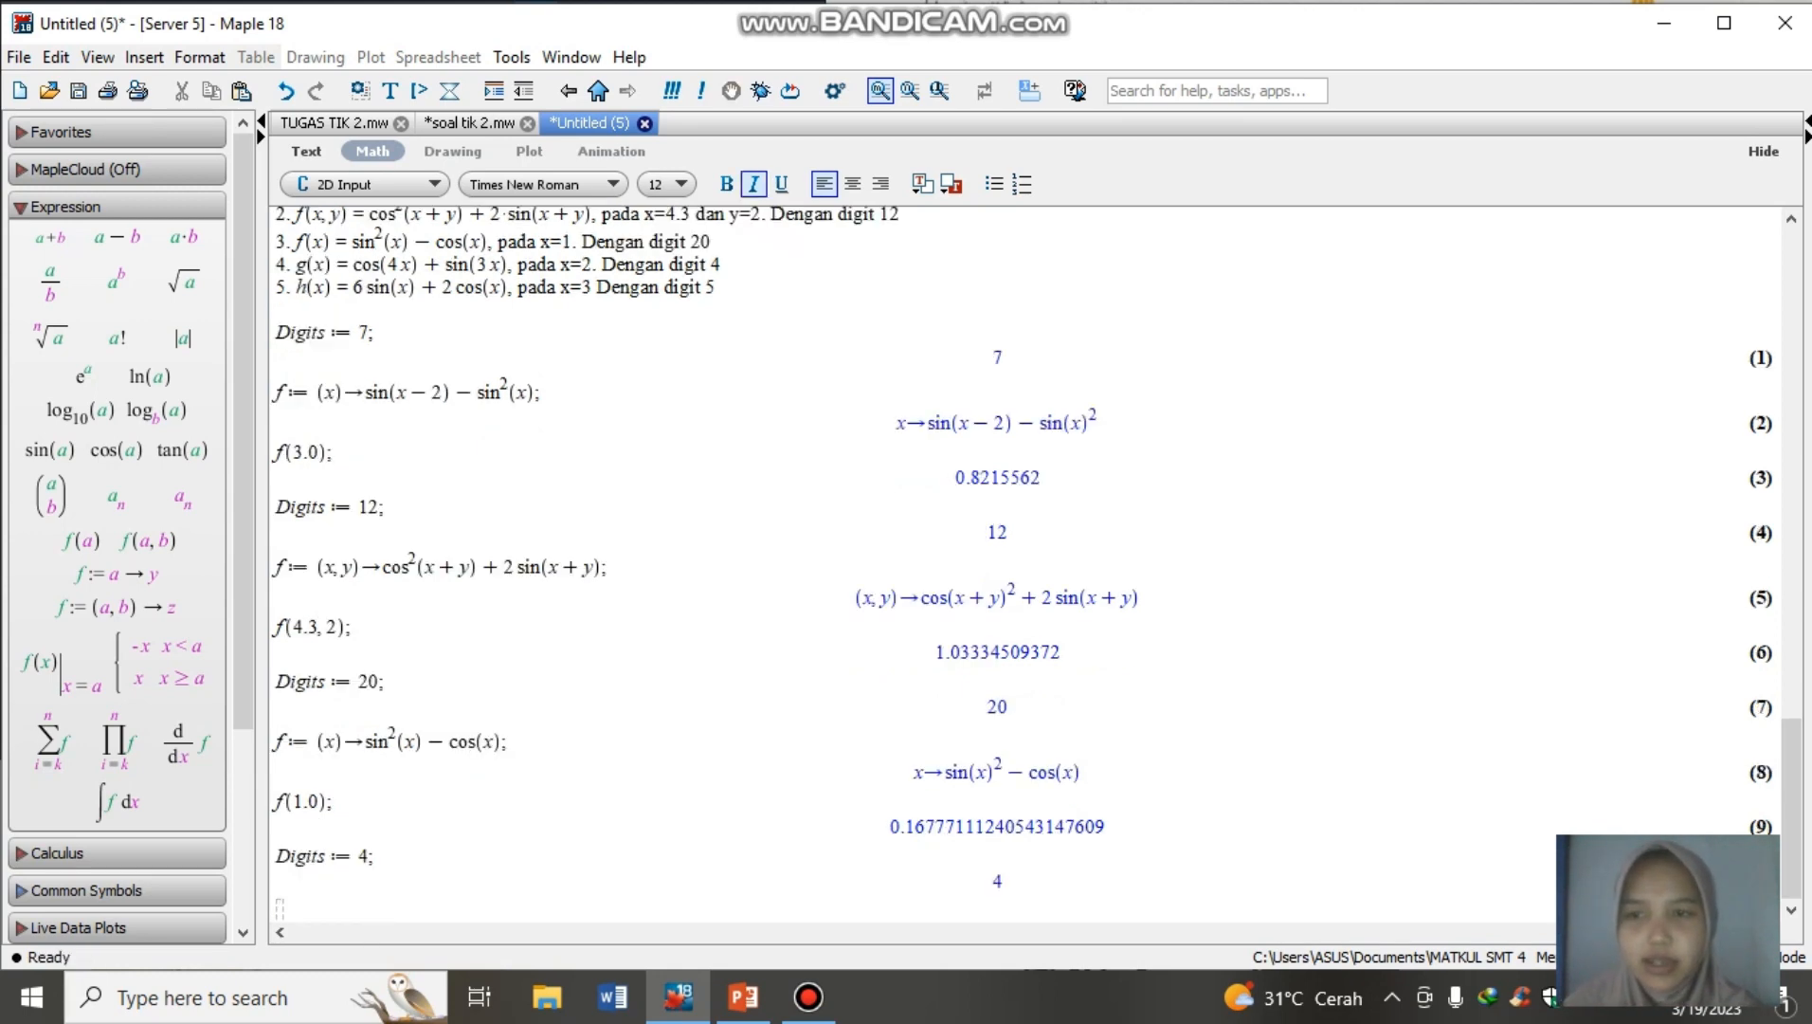
- Define the function of practice problem 4 as g := (x) -> cos(4x) + sin(3x); and execute it
{"action": "type", "text": "g"}
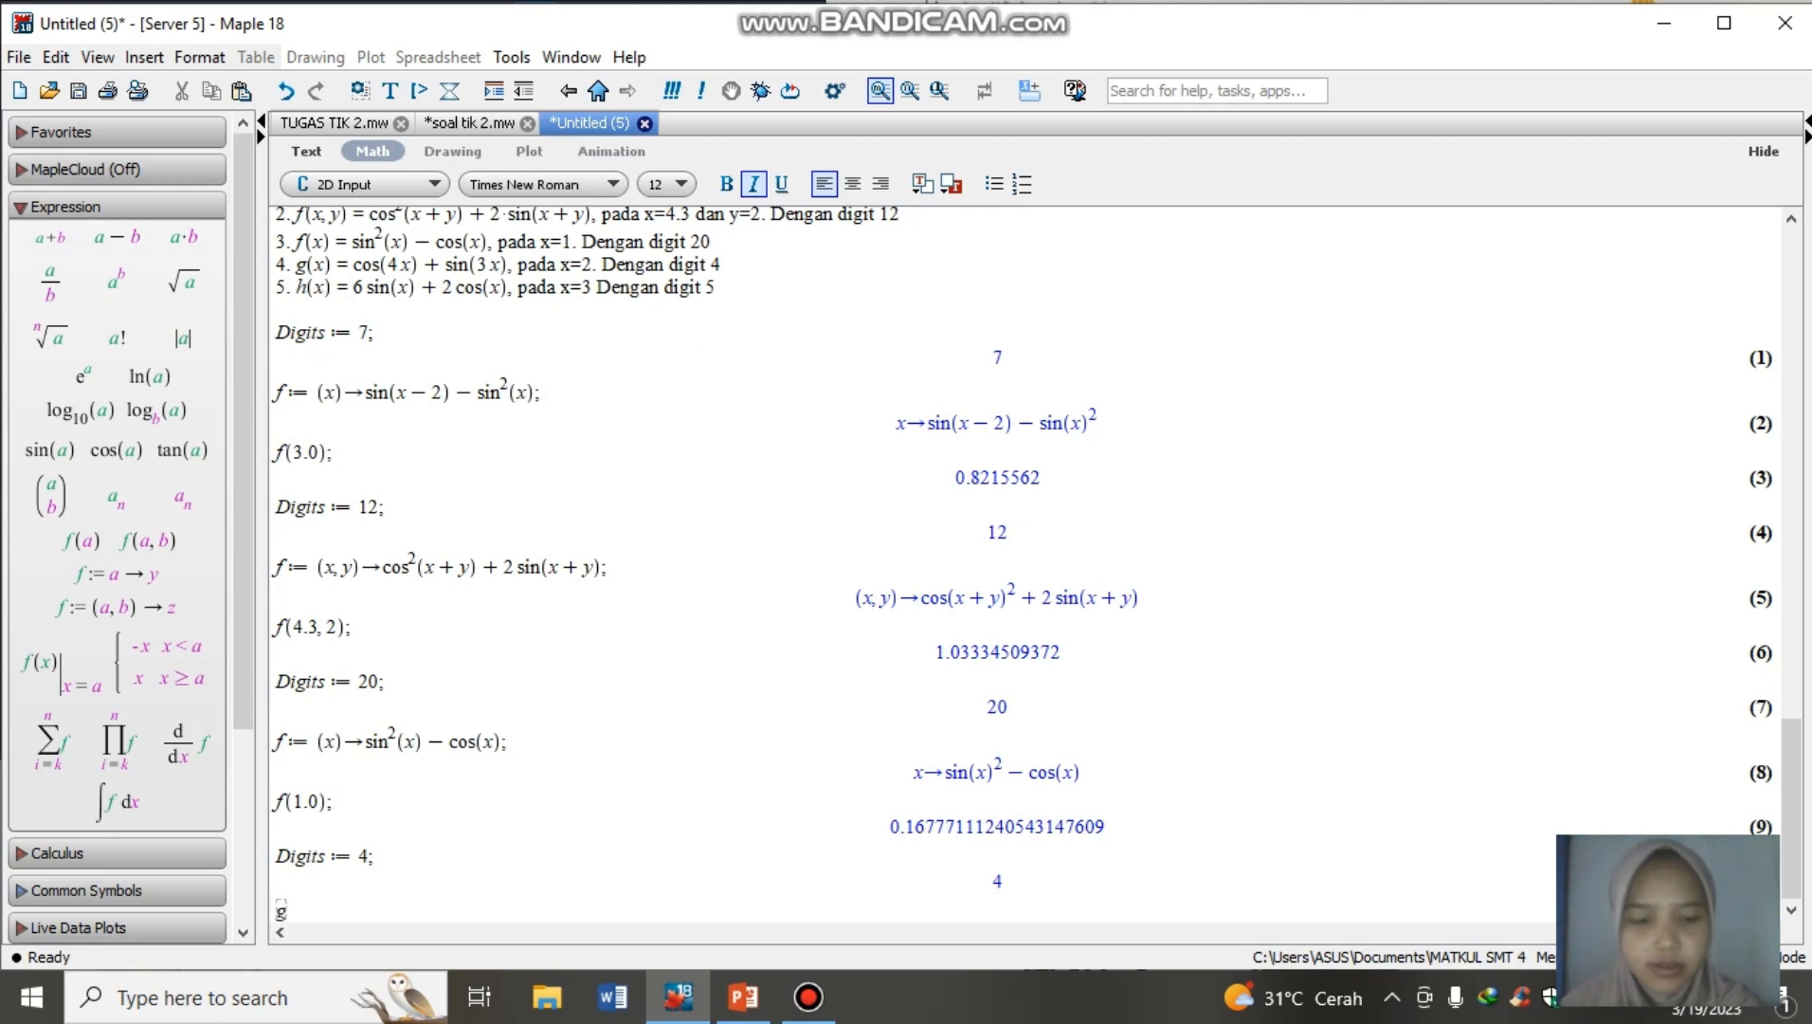
{"action": "type", "text": ":="}
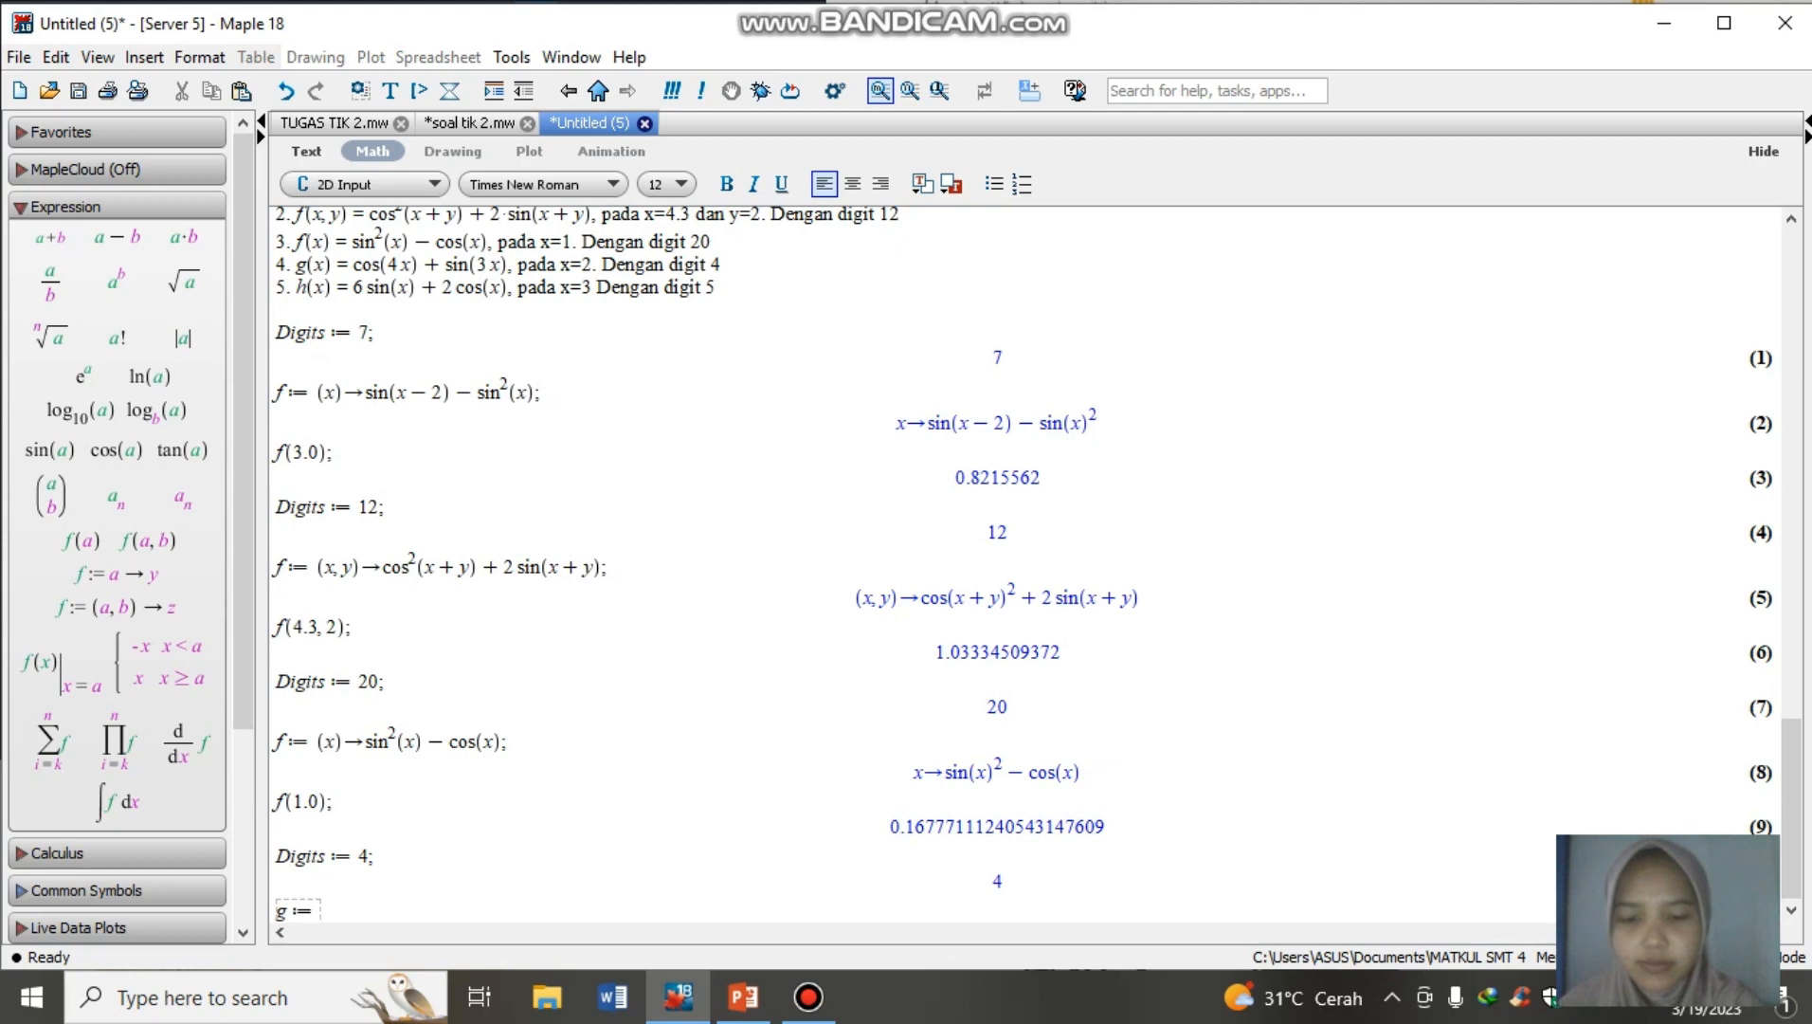
{"action": "type", "text": "(x)"}
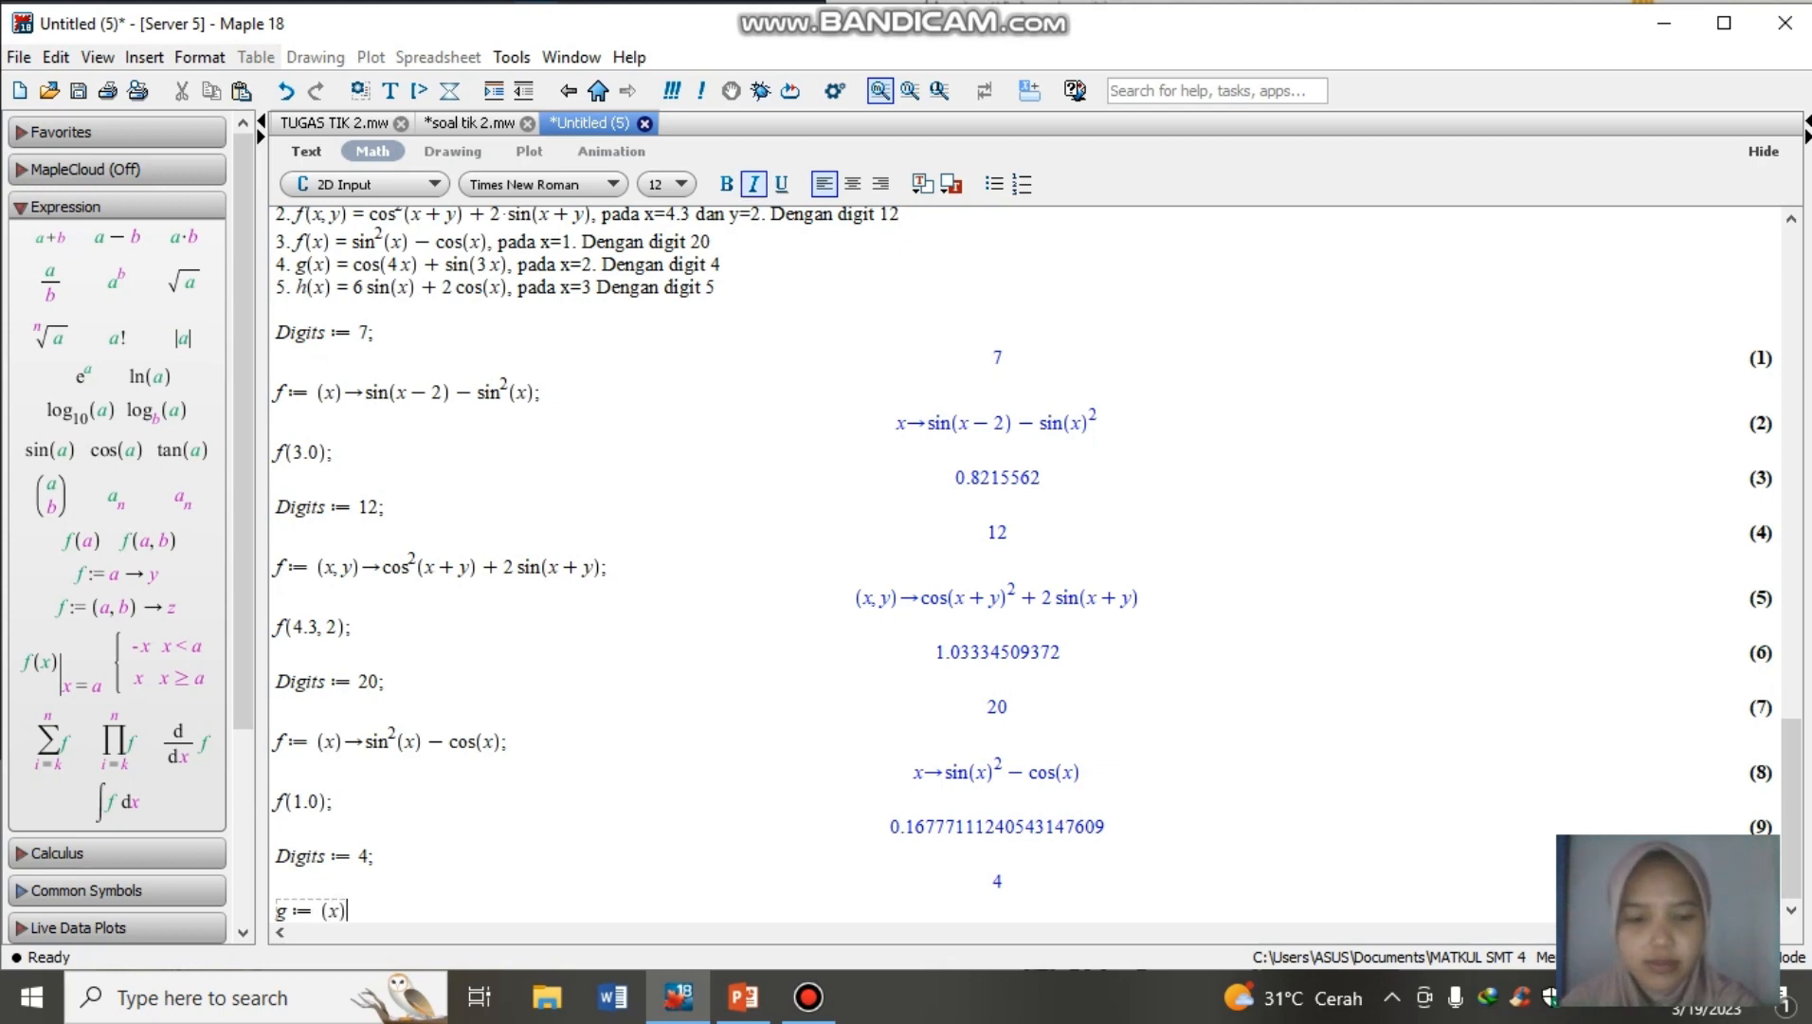
{"action": "type", "text": "-"}
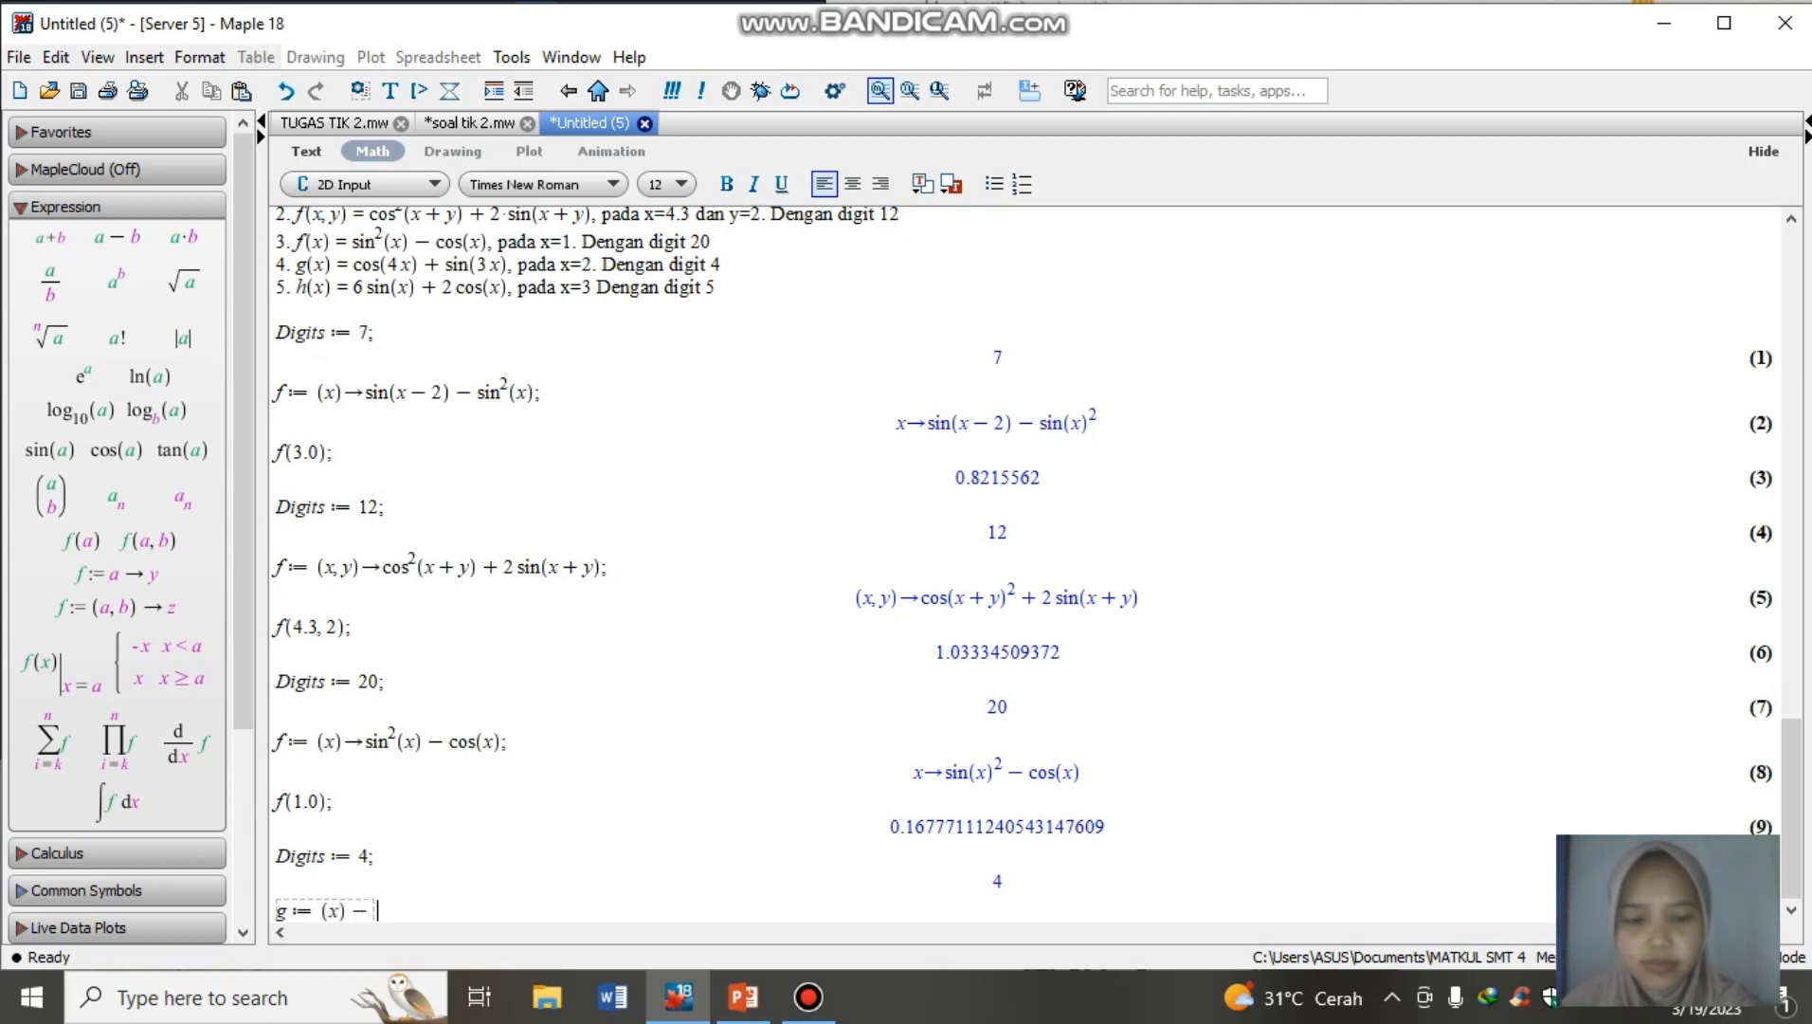
{"action": "type", "text": ">"}
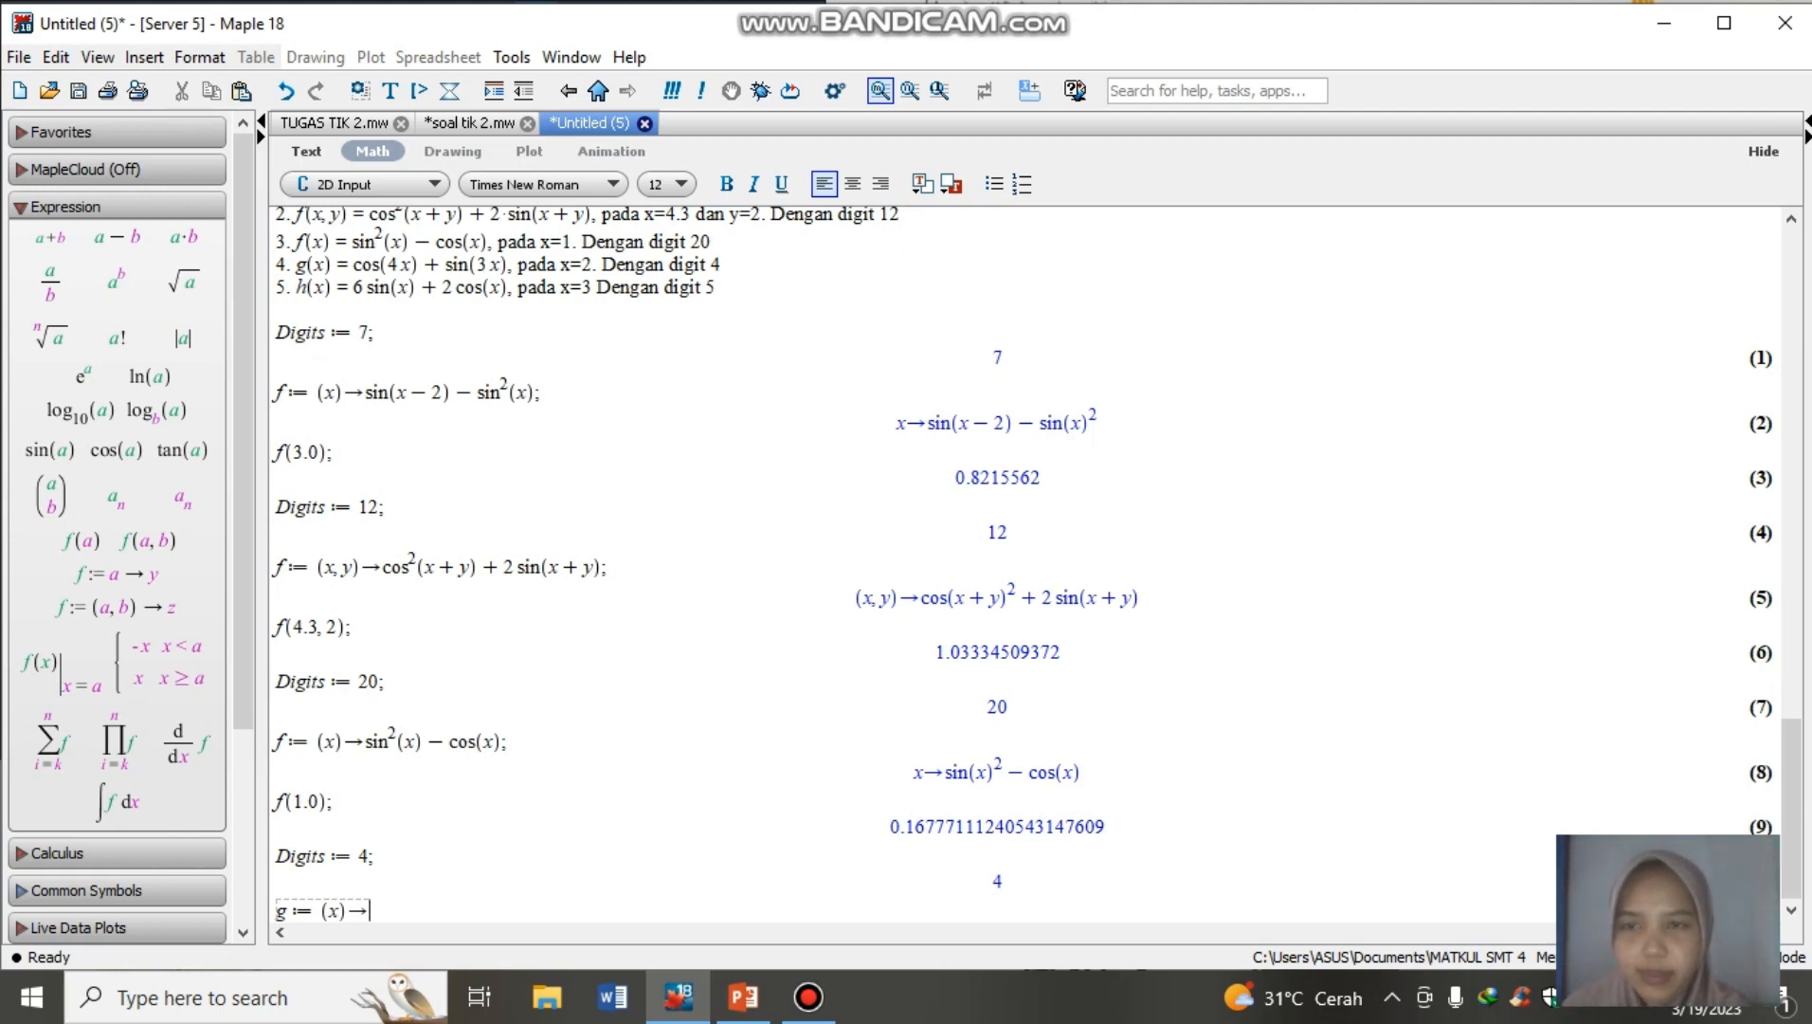
{"action": "type", "text": "cos"}
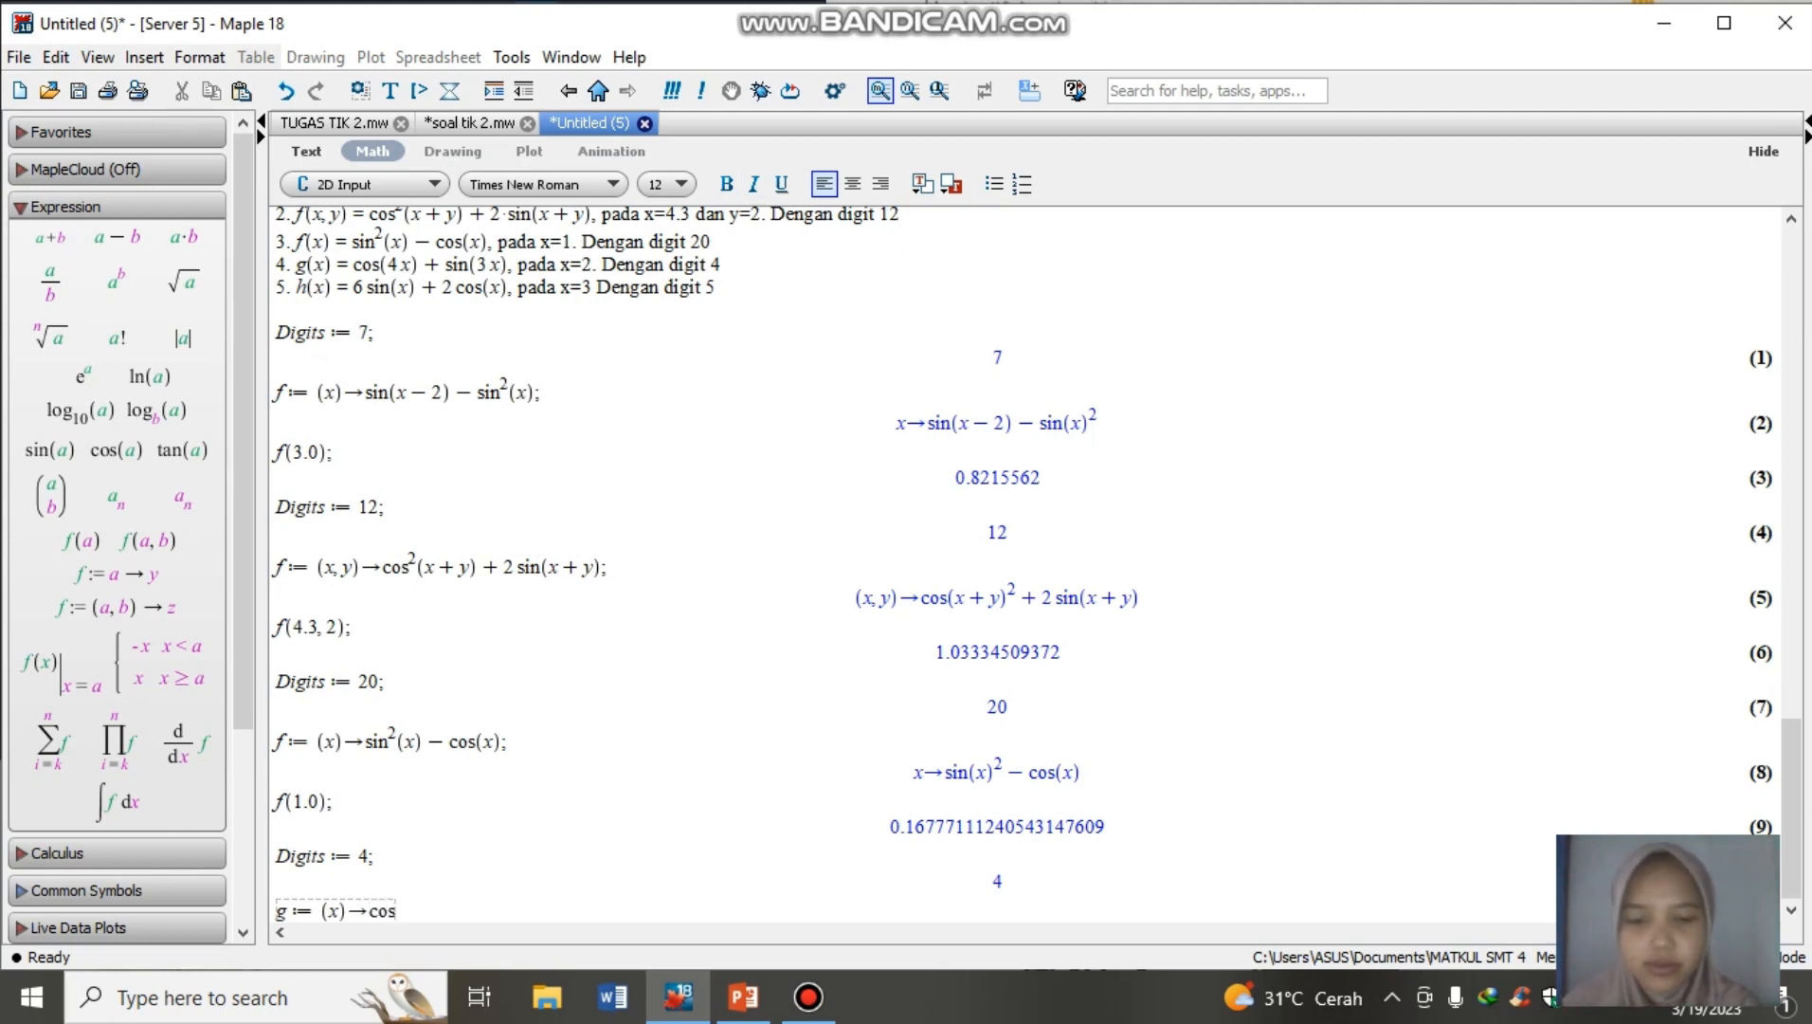
{"action": "type", "text": "(4x)"}
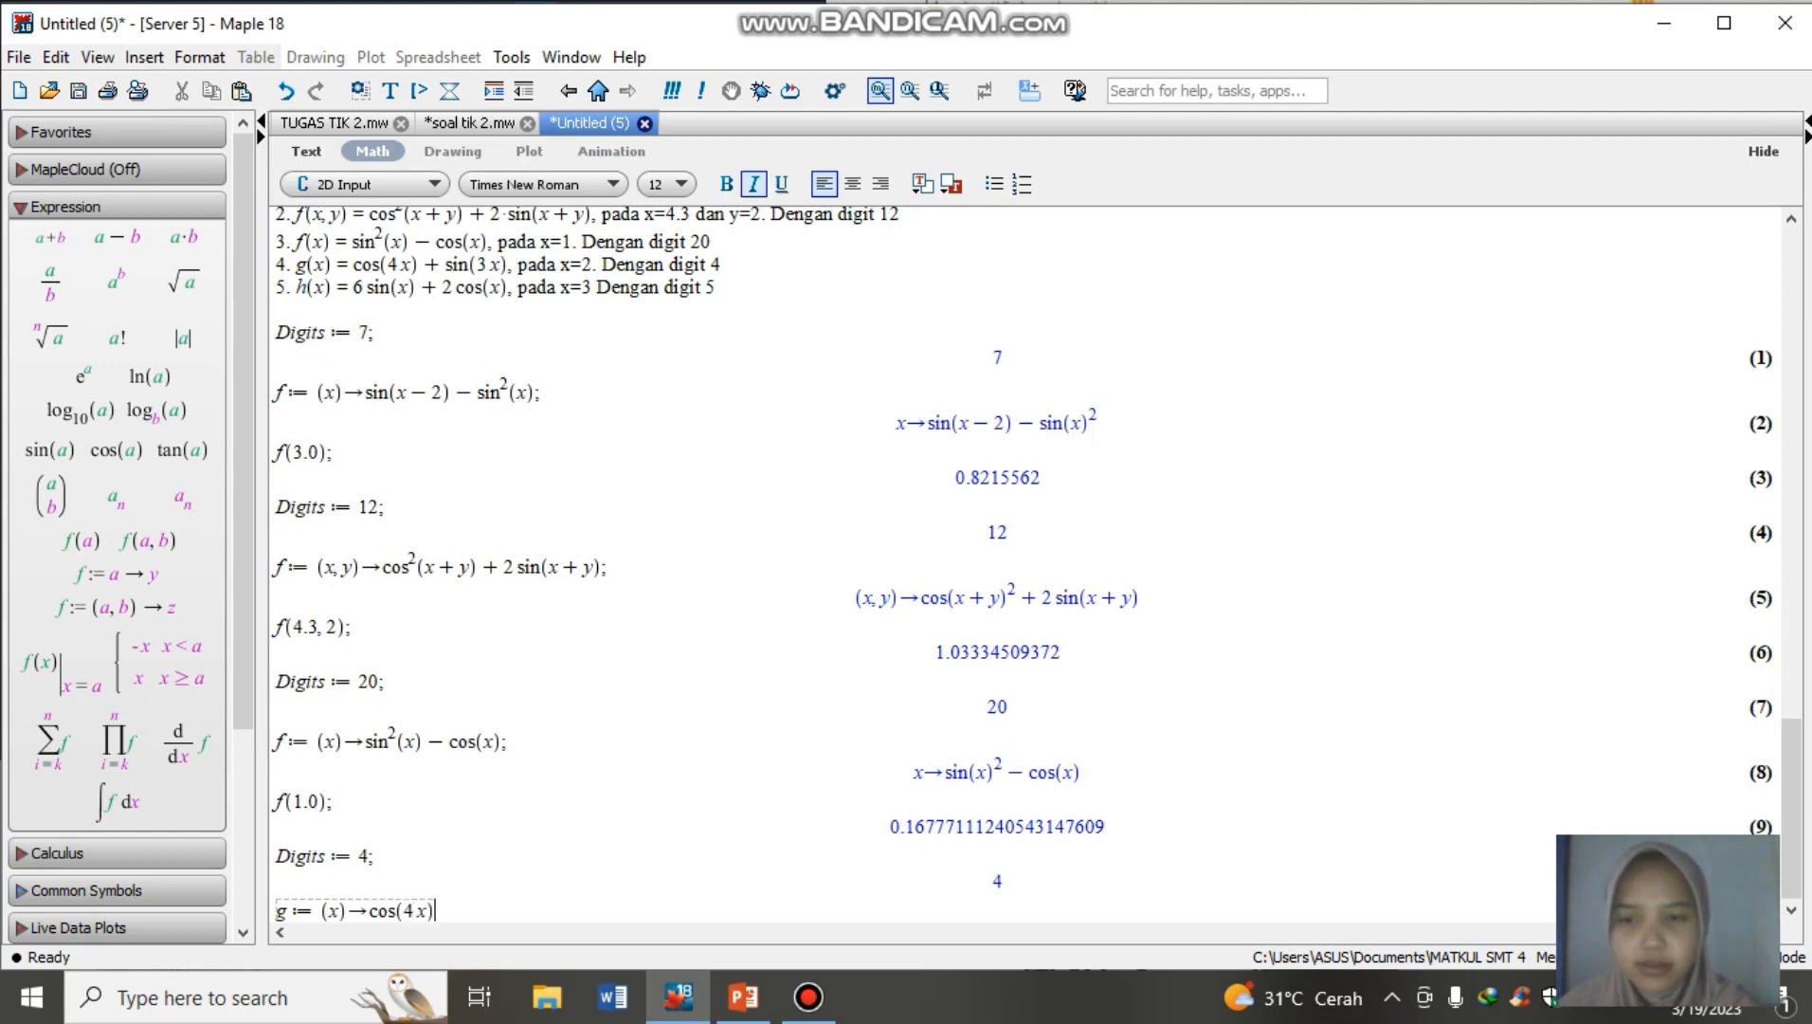
{"action": "type", "text": "+sin"}
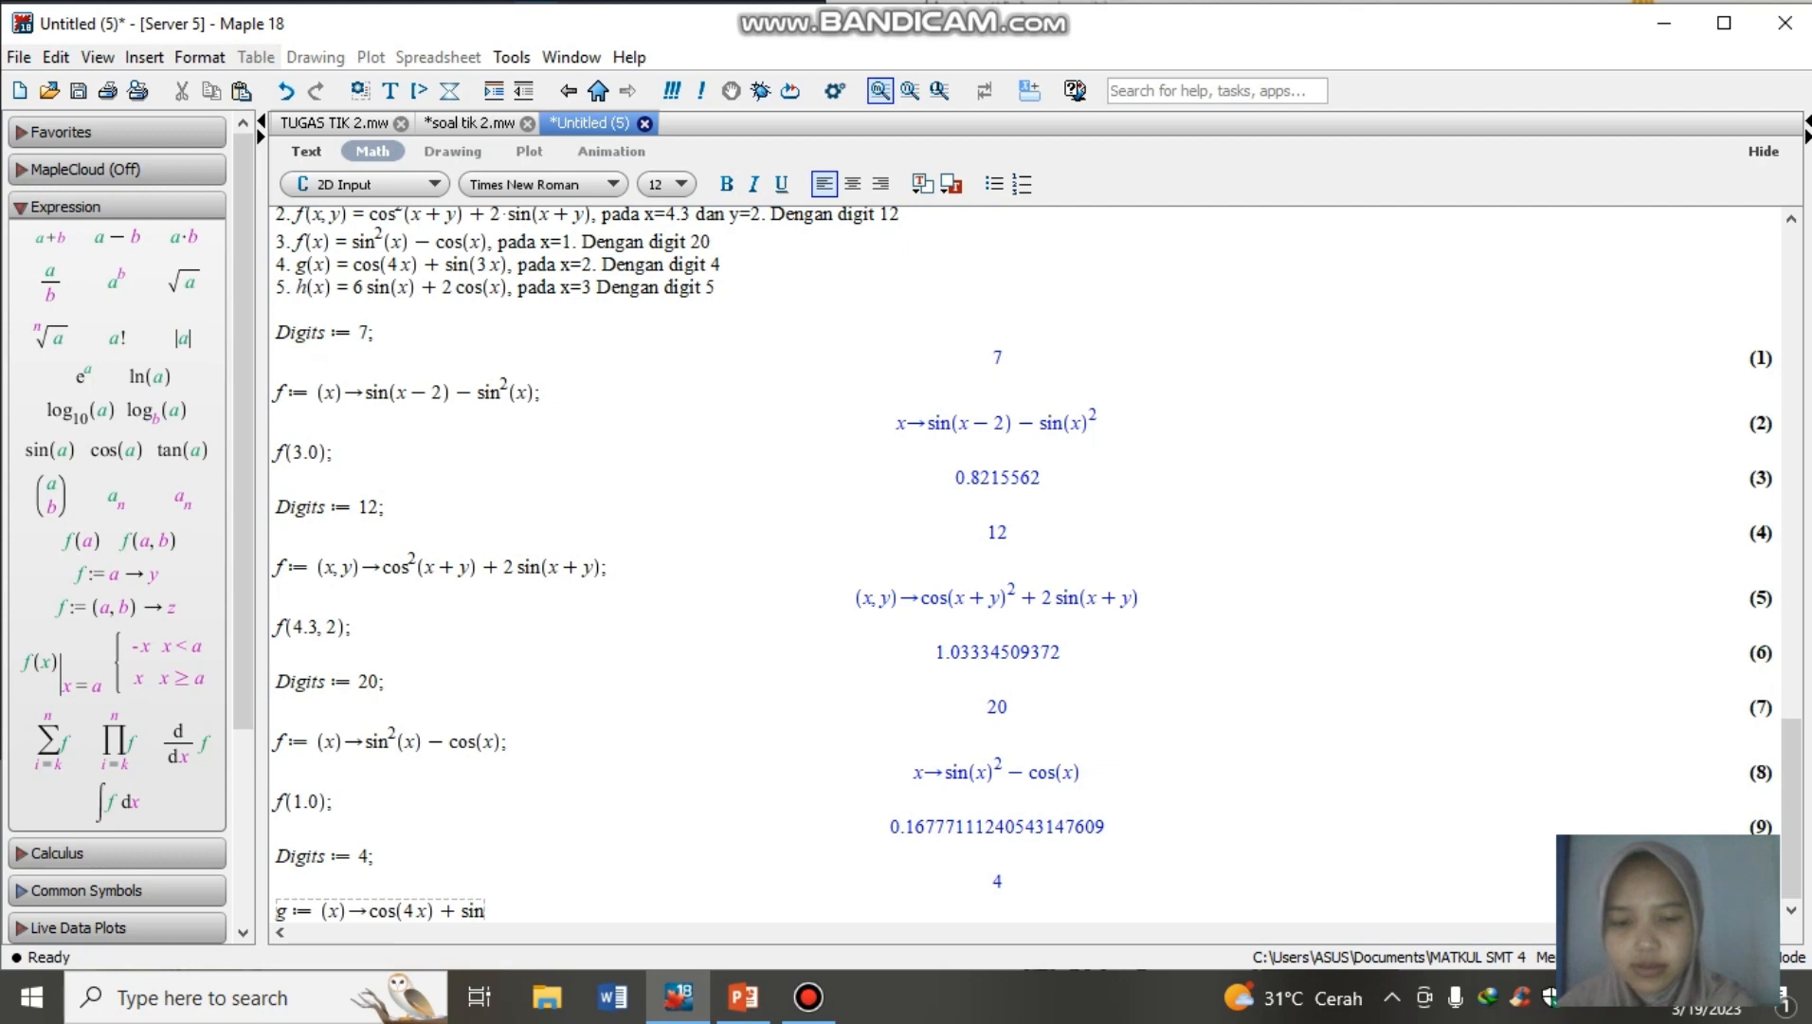
{"action": "type", "text": "(3"}
{"action": "type", "text": "x)"}
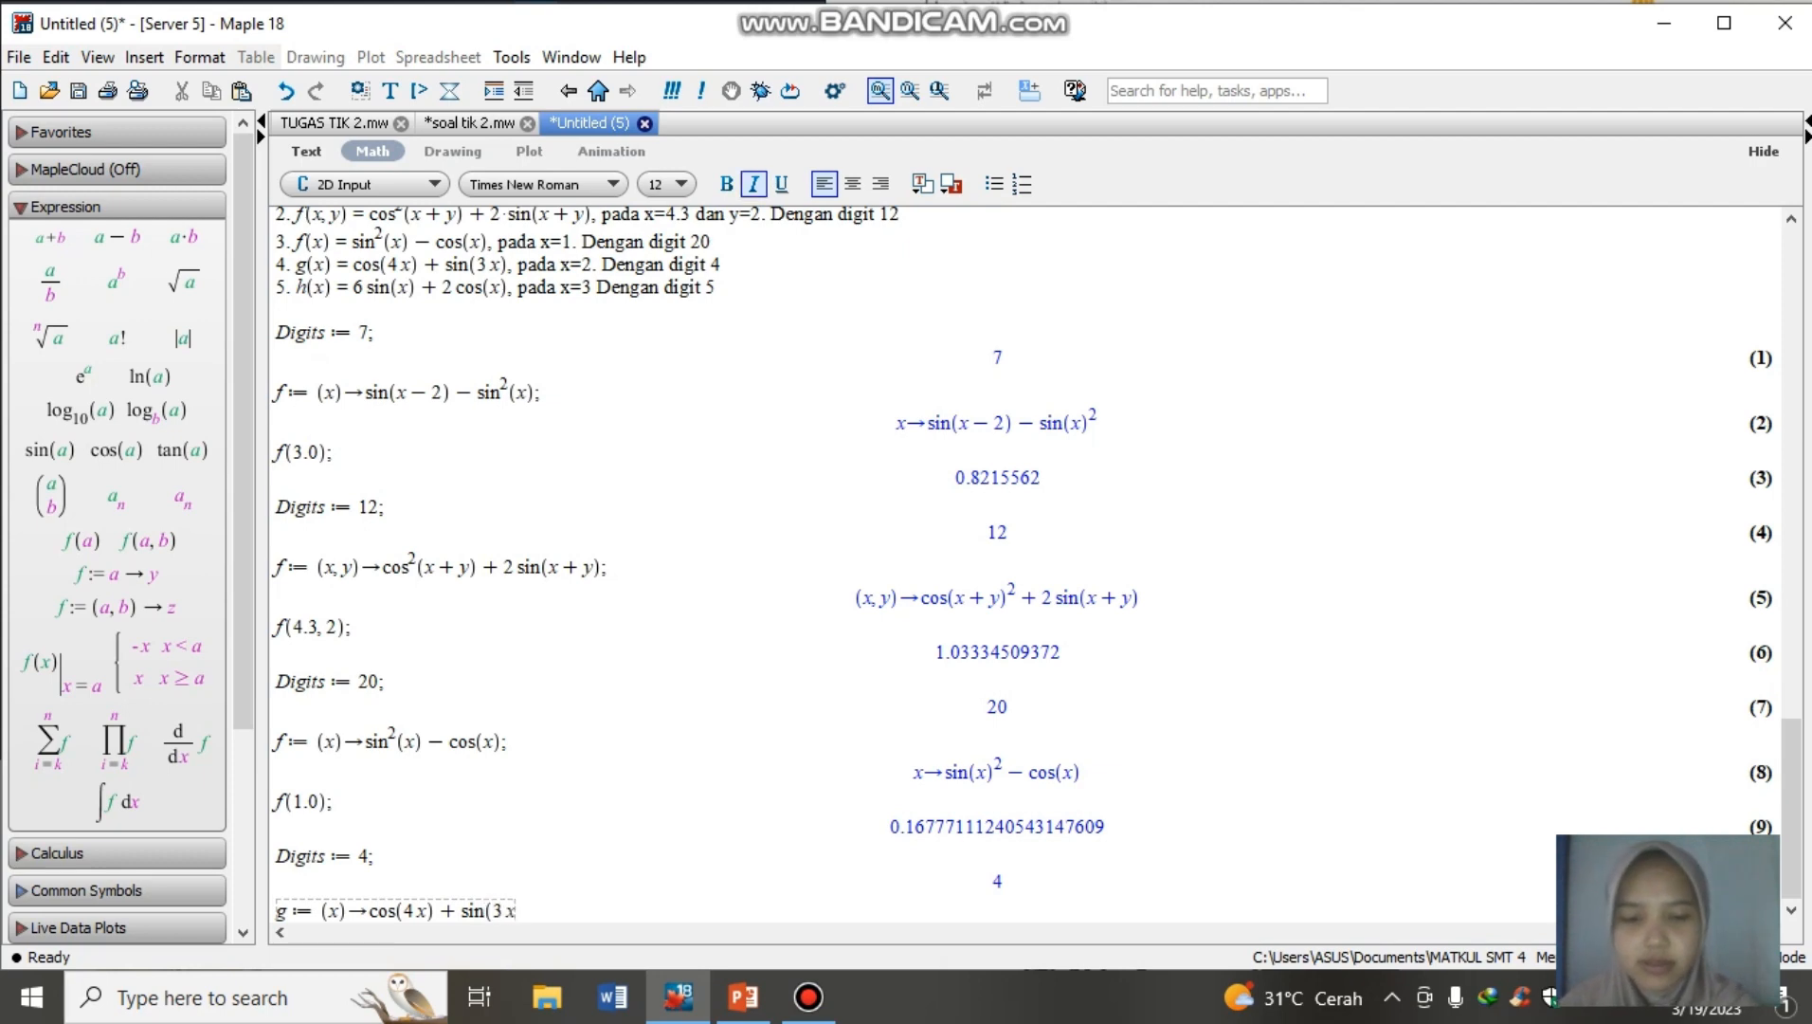
{"action": "type", "text": ";"}
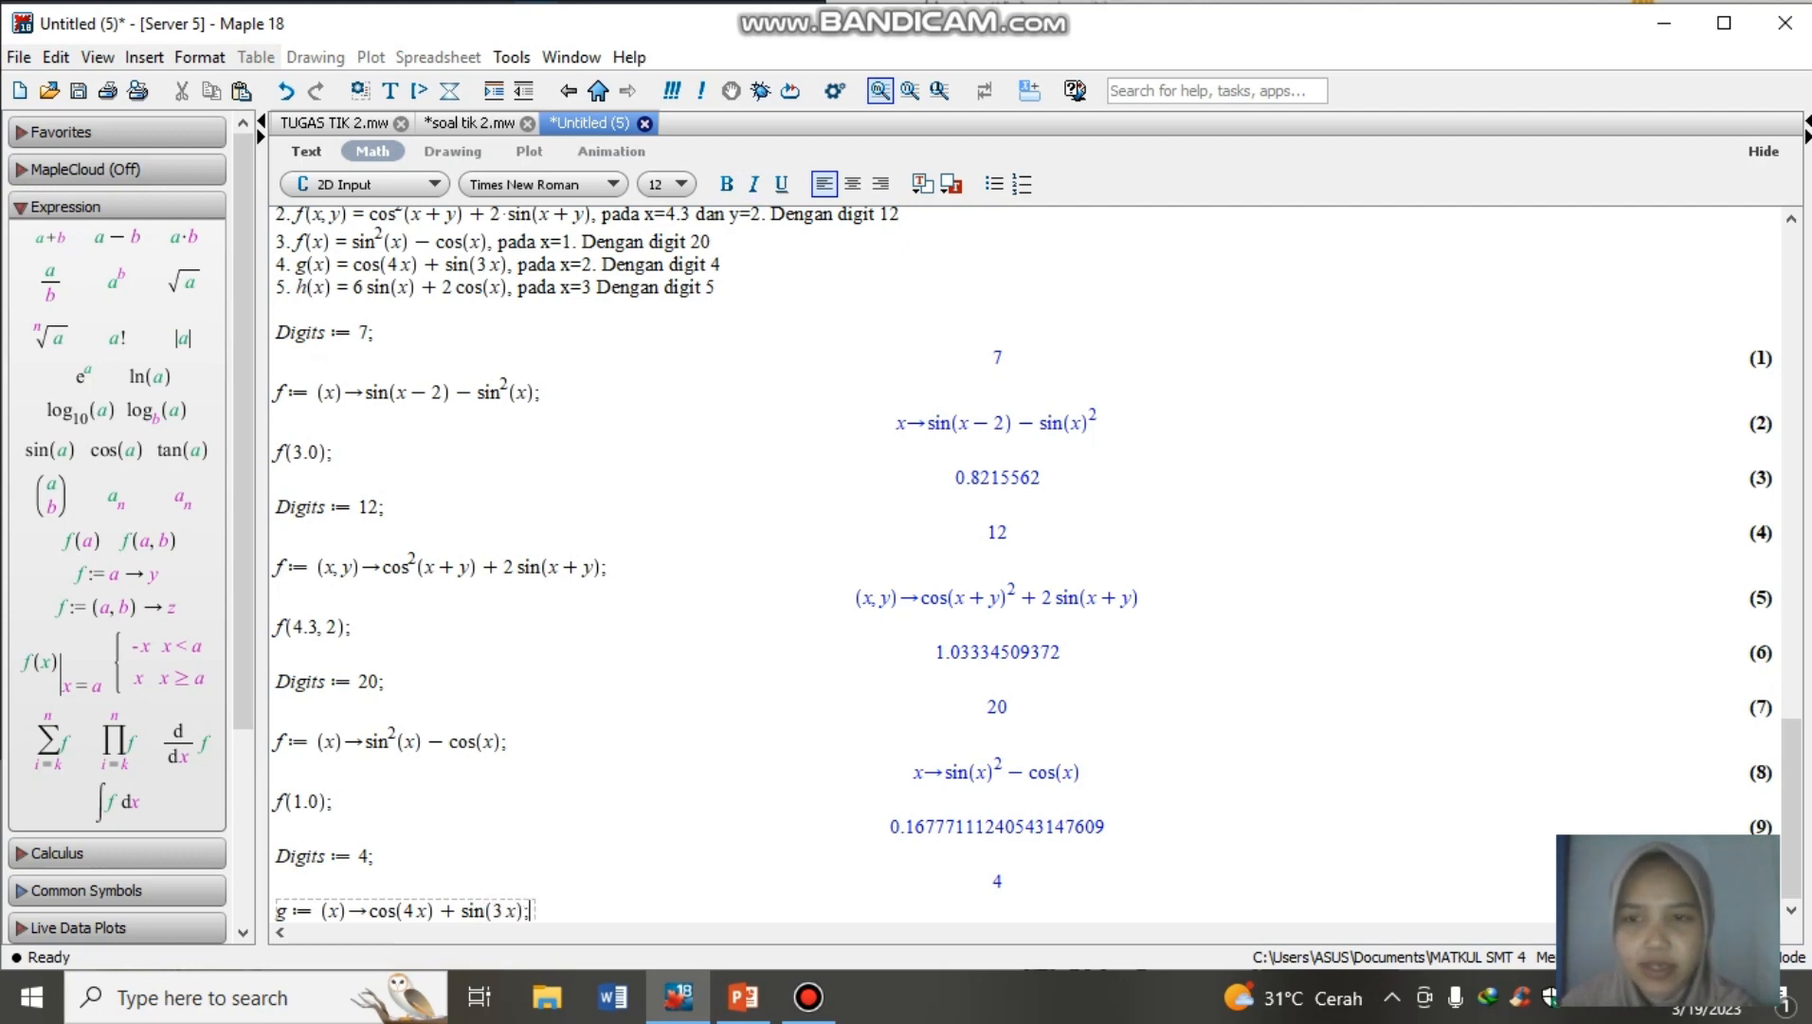
{"action": "key", "text": "Return"}
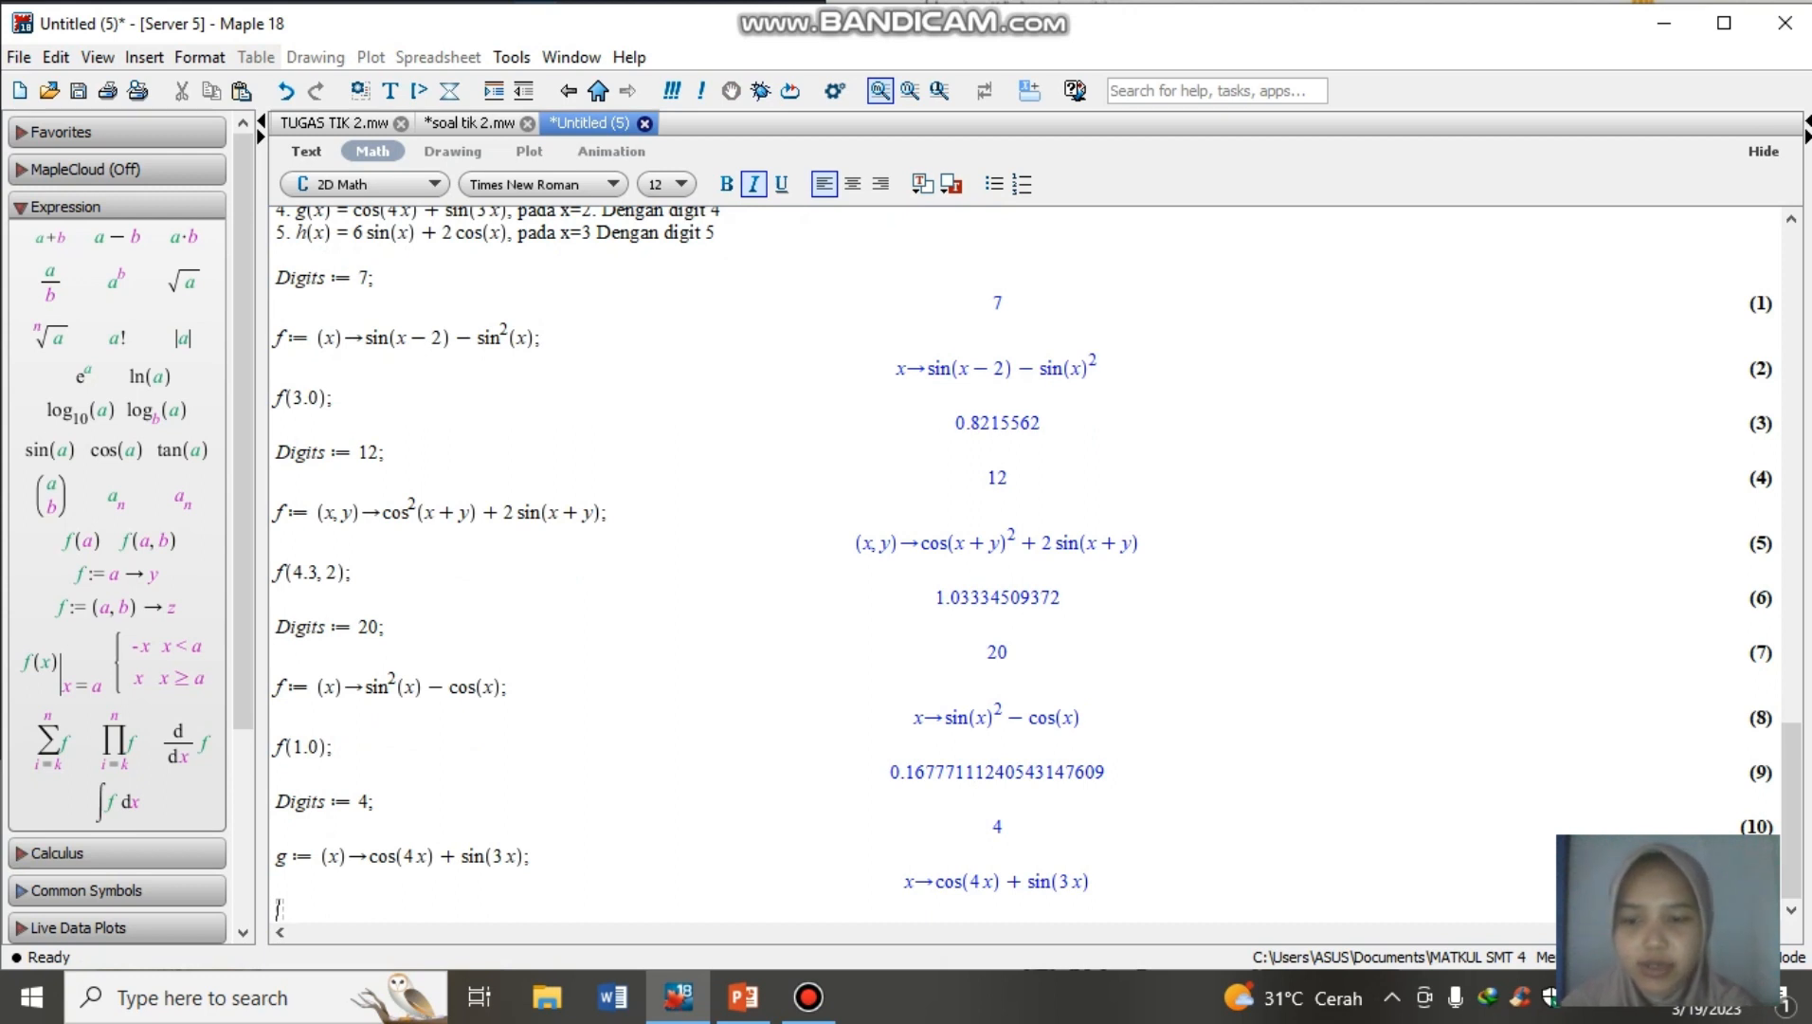
- Evaluate problem 4's function at x=2 by executing g(2.0); on the empty math line below its definition
{"action": "type", "text": "g(2."}
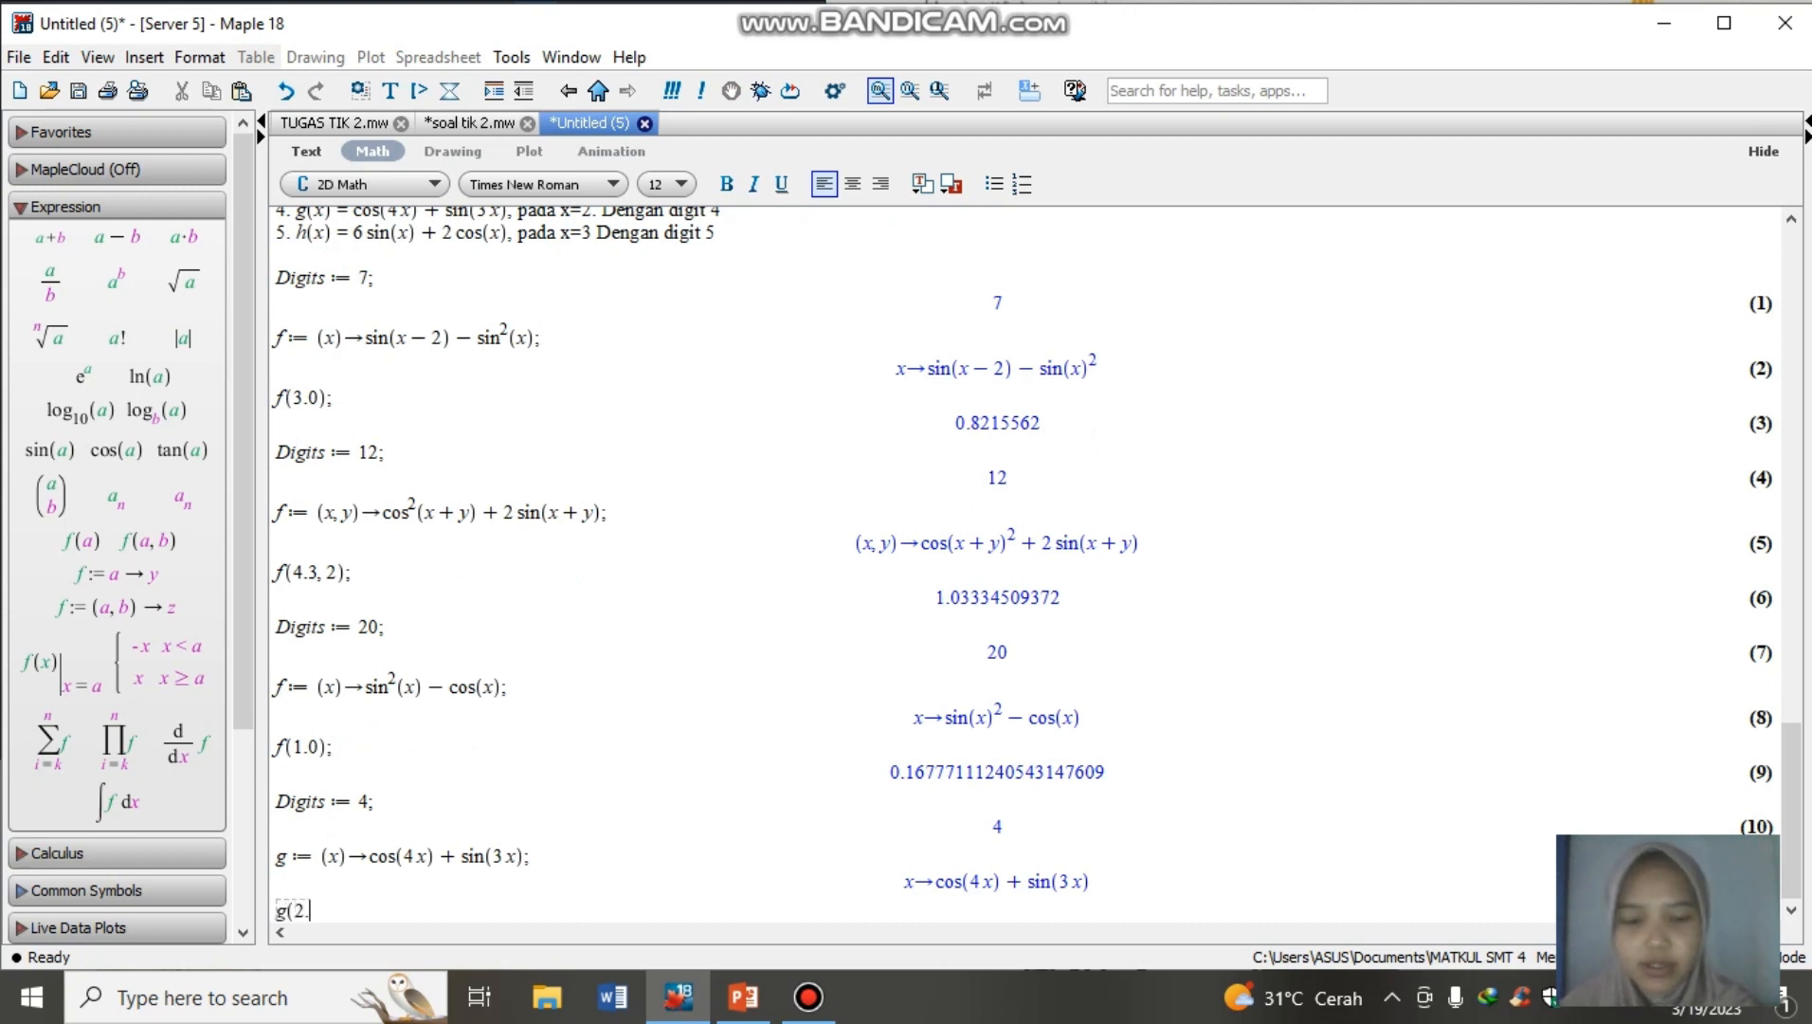
{"action": "type", "text": "0)"}
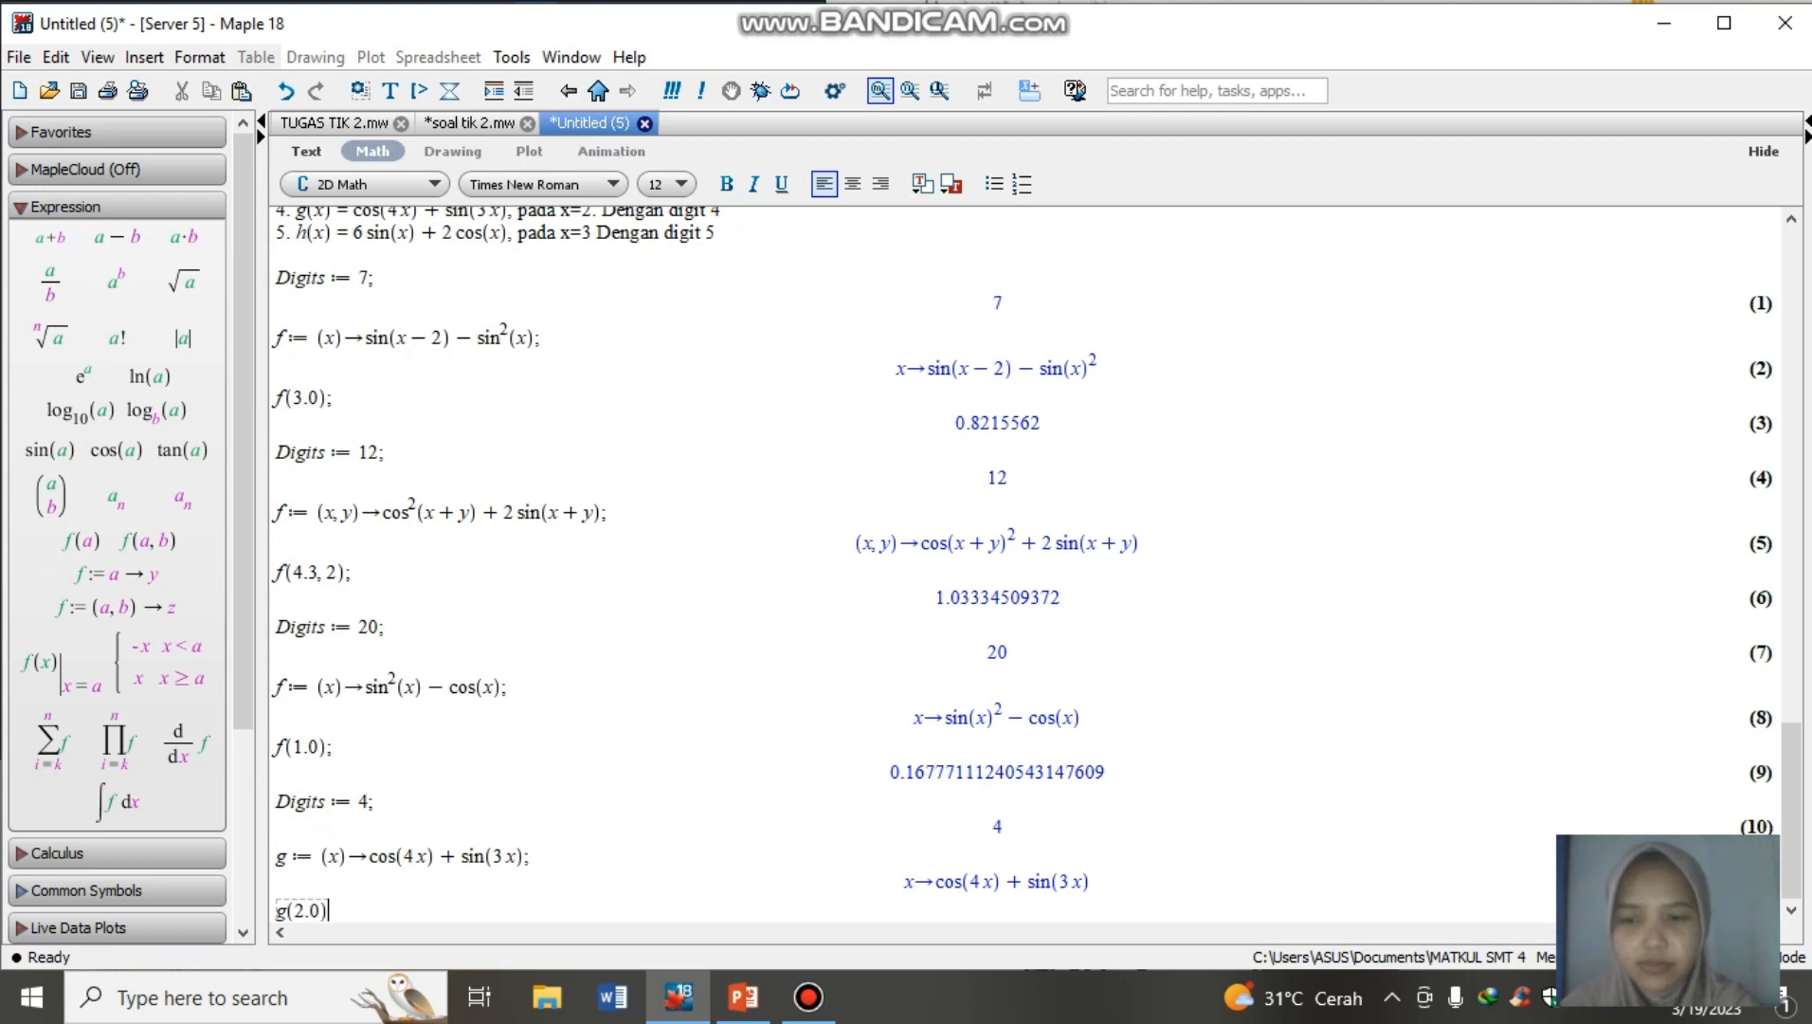
{"action": "type", "text": ";"}
{"action": "key", "text": "Return"}
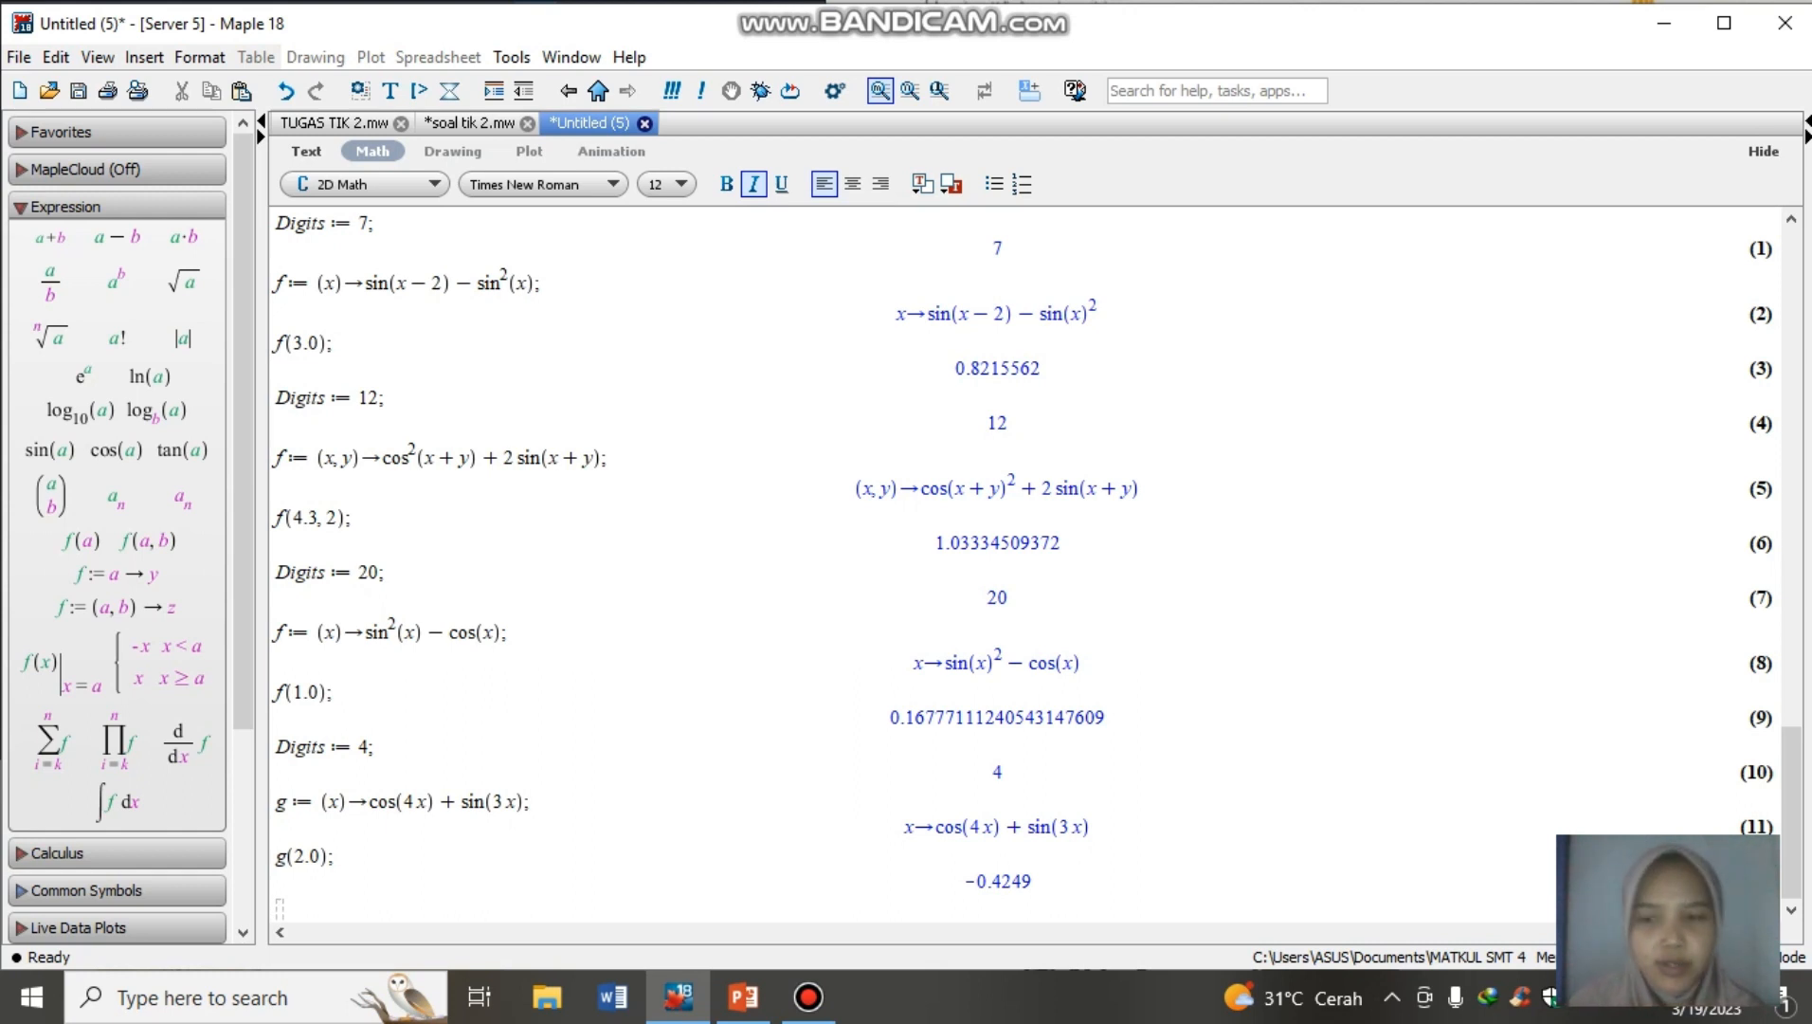
- Set the precision for practice problem 5 to 5 digits with Digits := 5;
{"action": "scroll", "coordinate": [1036, 562], "scroll_direction": "up", "scroll_amount": 1}
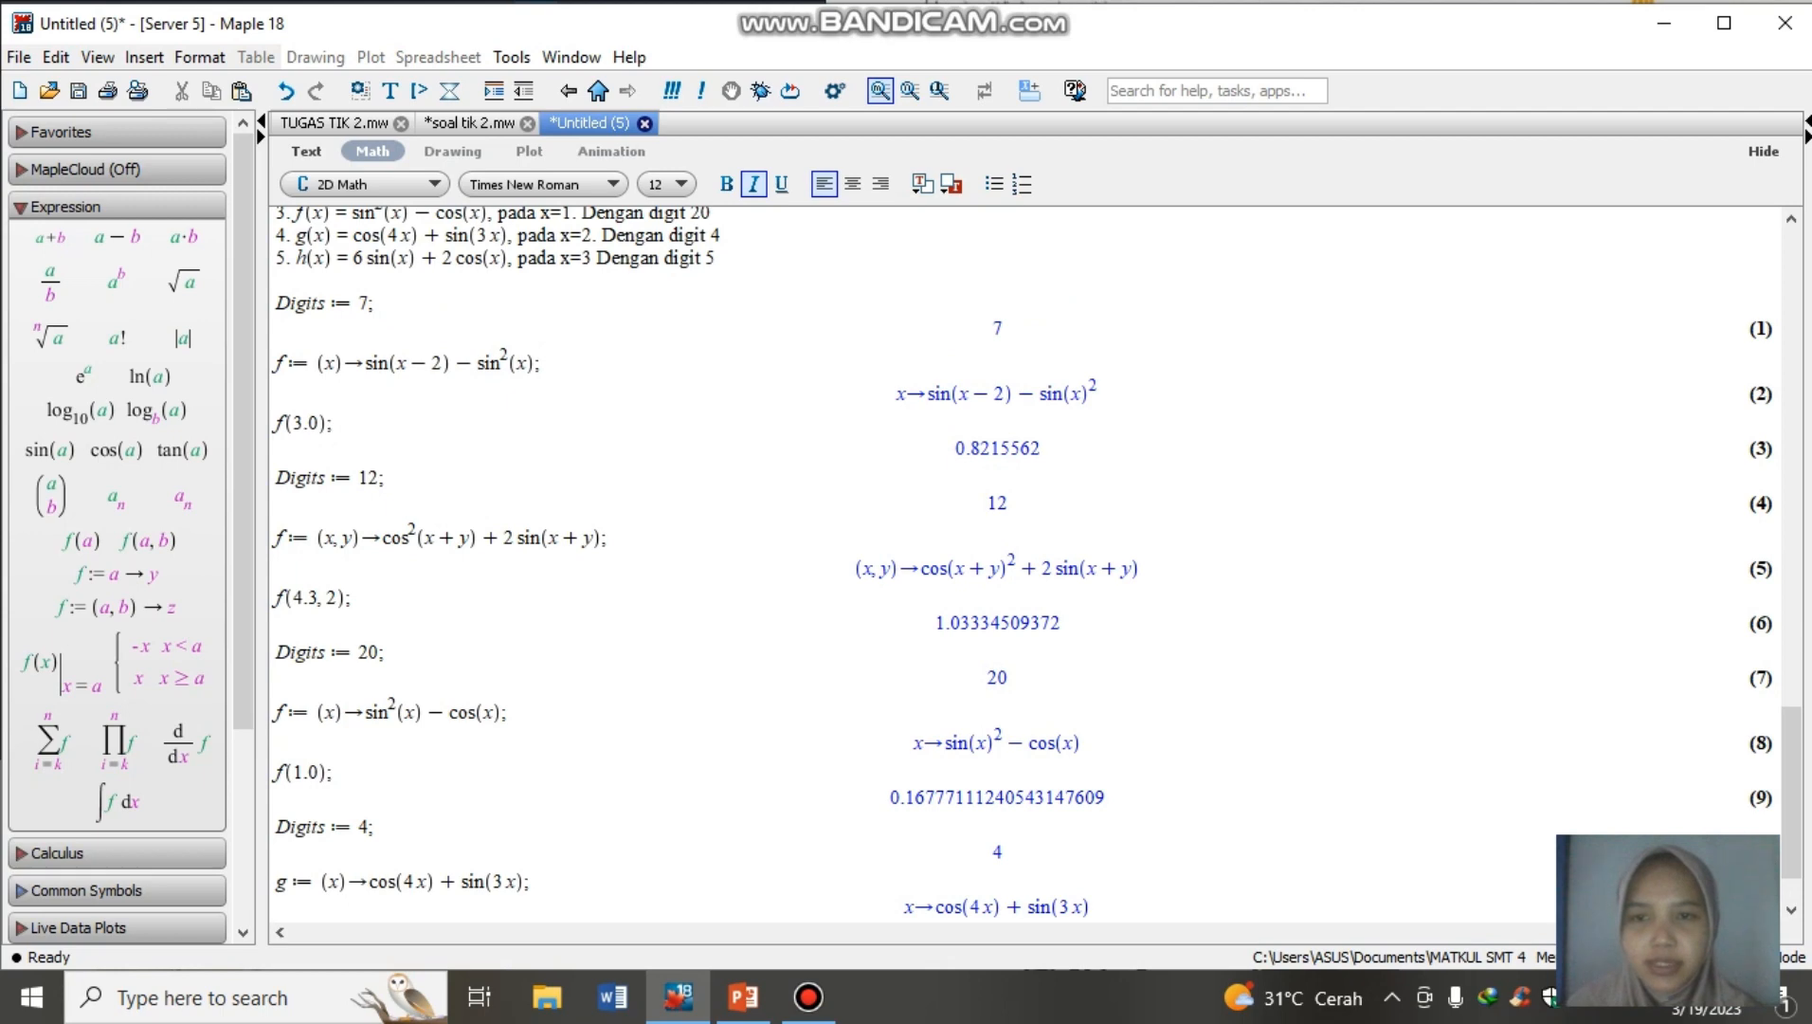
{"action": "scroll", "coordinate": [1036, 562], "scroll_direction": "down", "scroll_amount": 1}
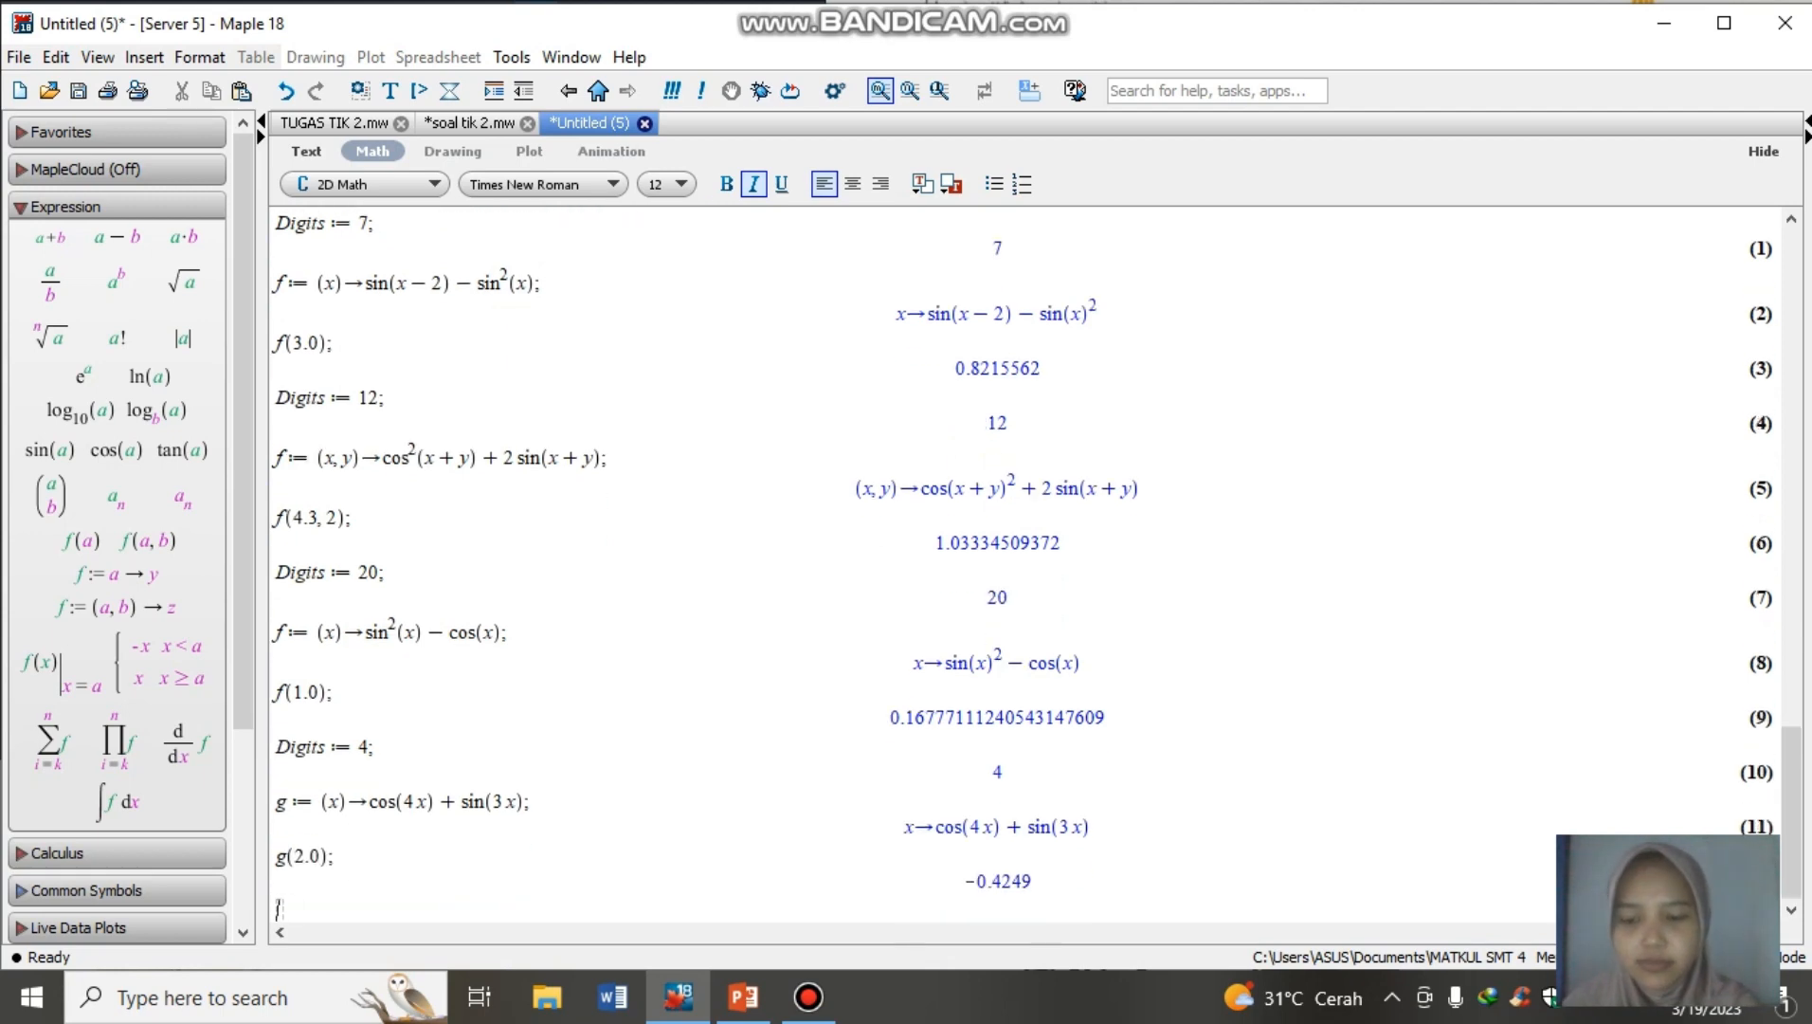
{"action": "type", "text": "Digits :"}
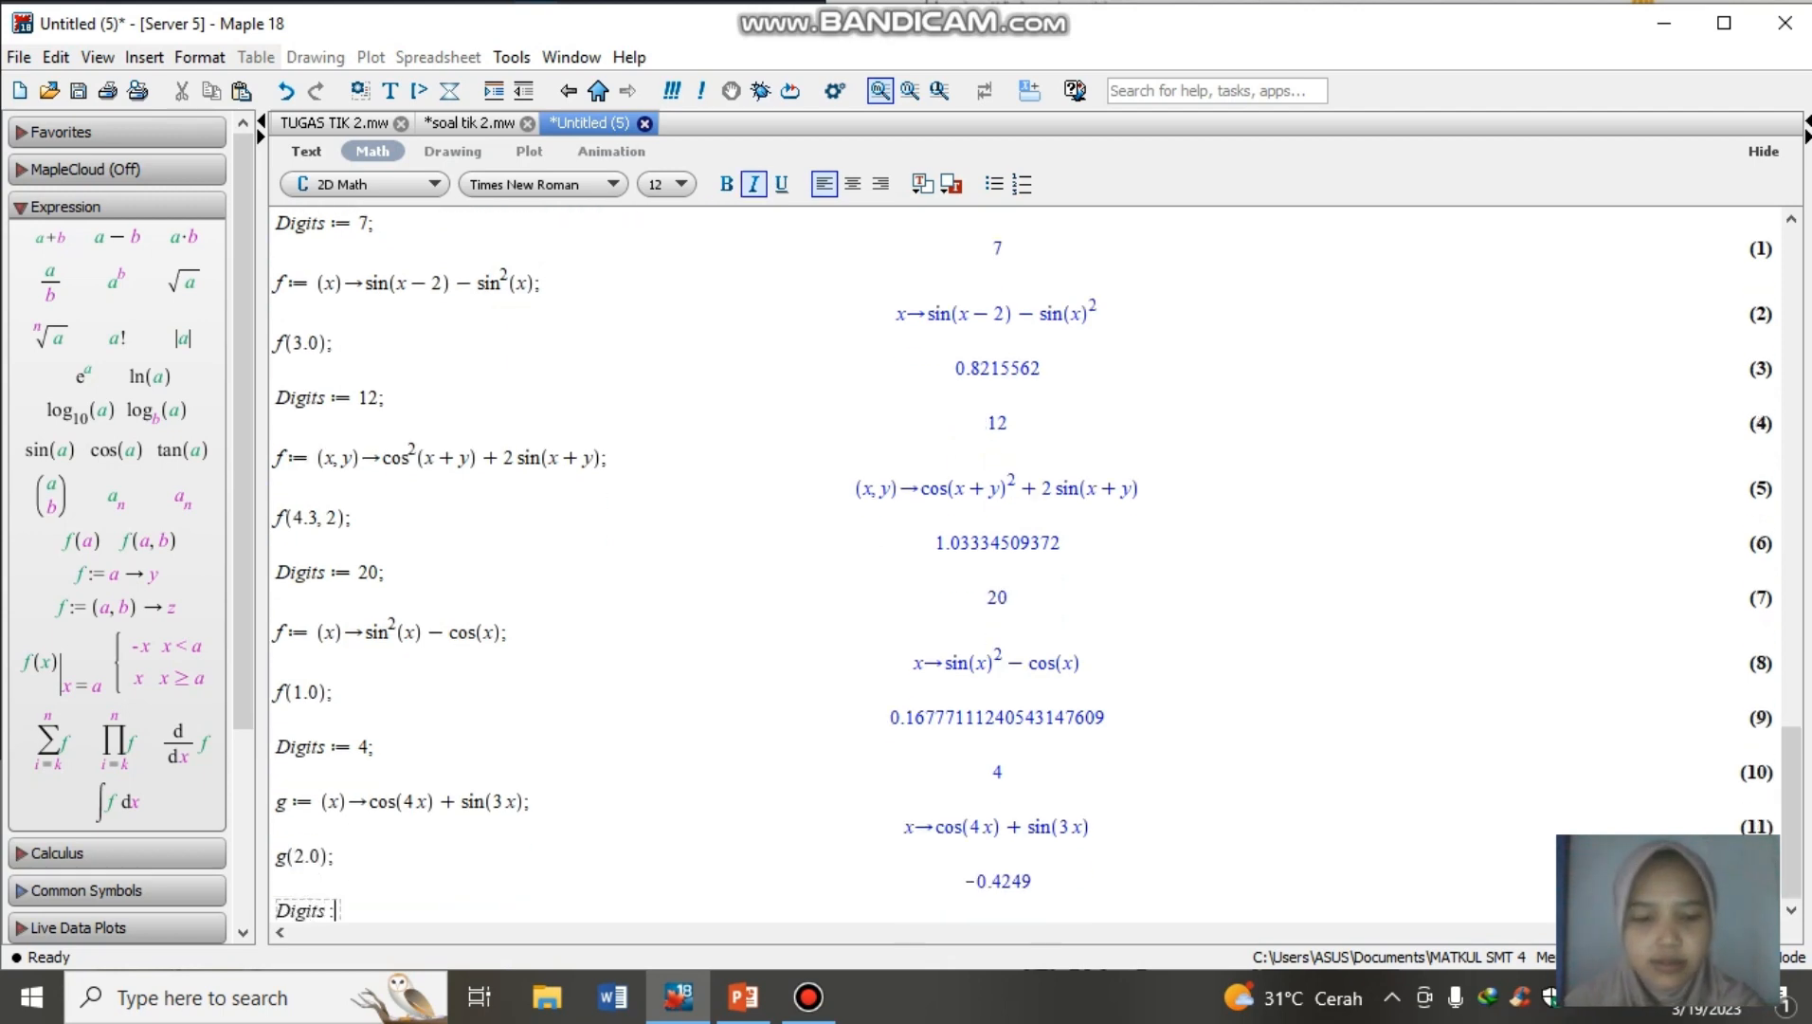
{"action": "key", "text": "BackSpace"}
{"action": "key", "text": "BackSpace"}
{"action": "type", "text": ":= "}
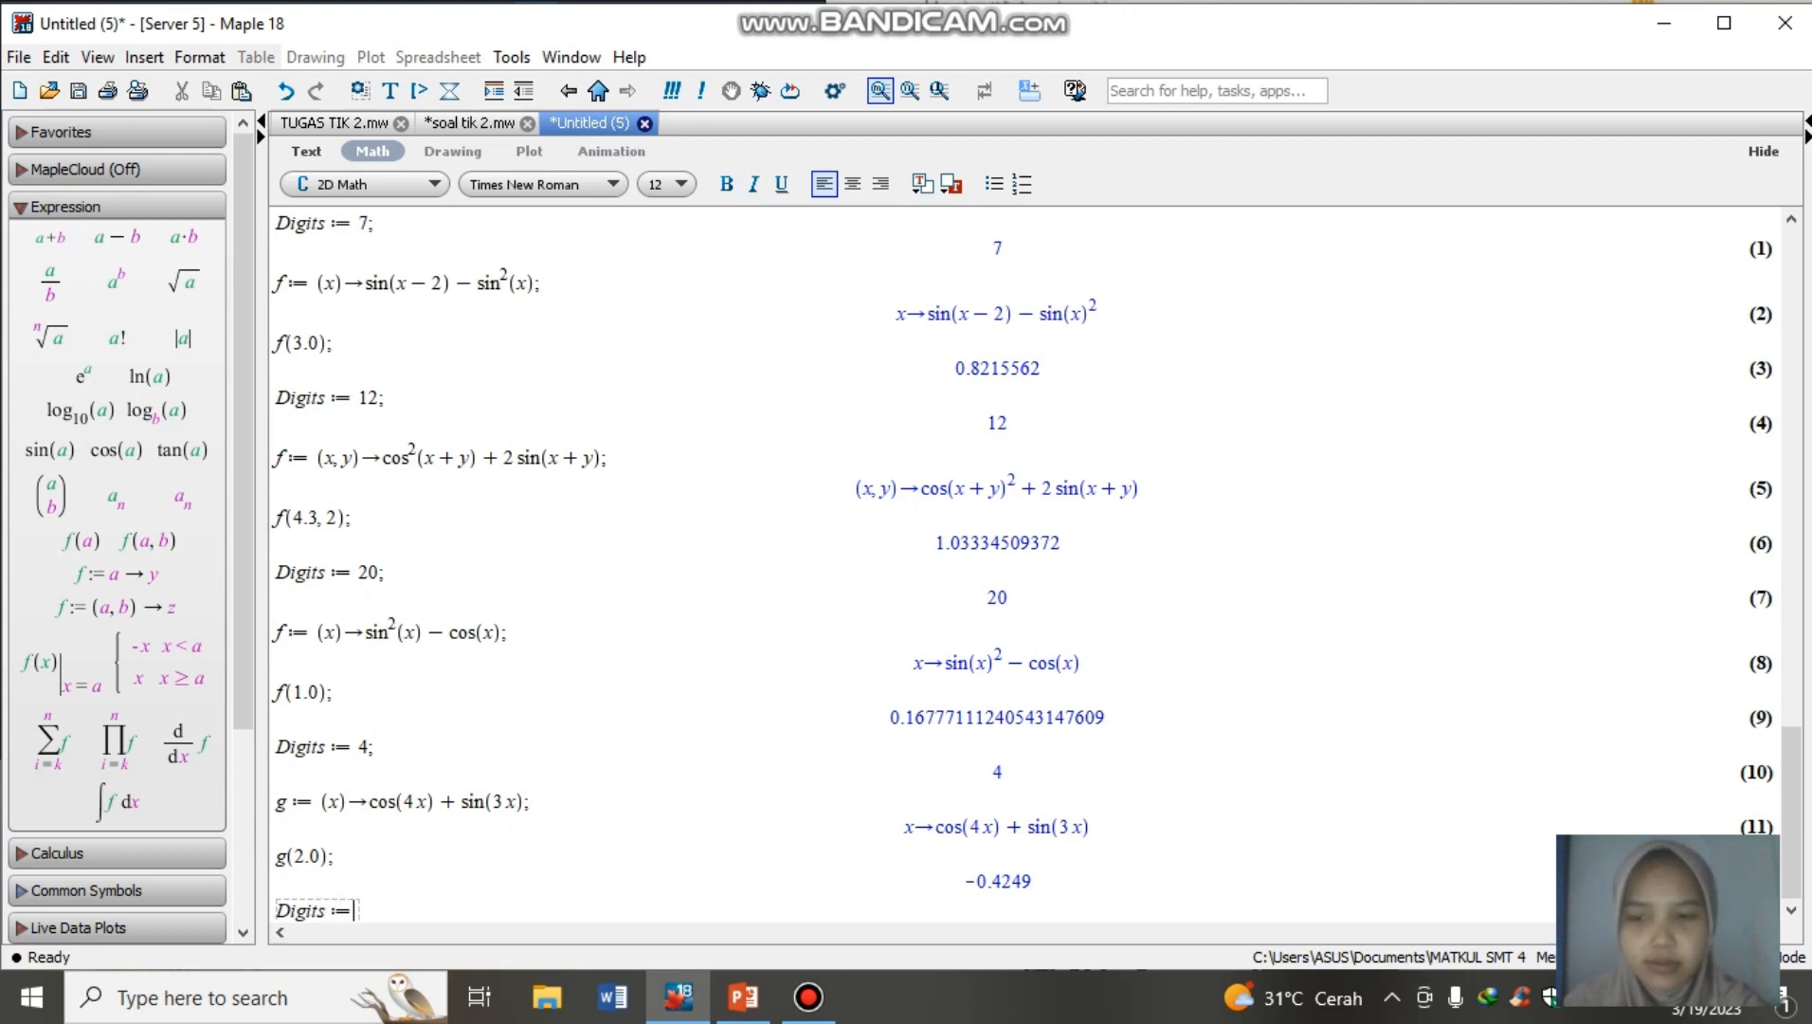
{"action": "type", "text": "5;"}
{"action": "key", "text": "Return"}
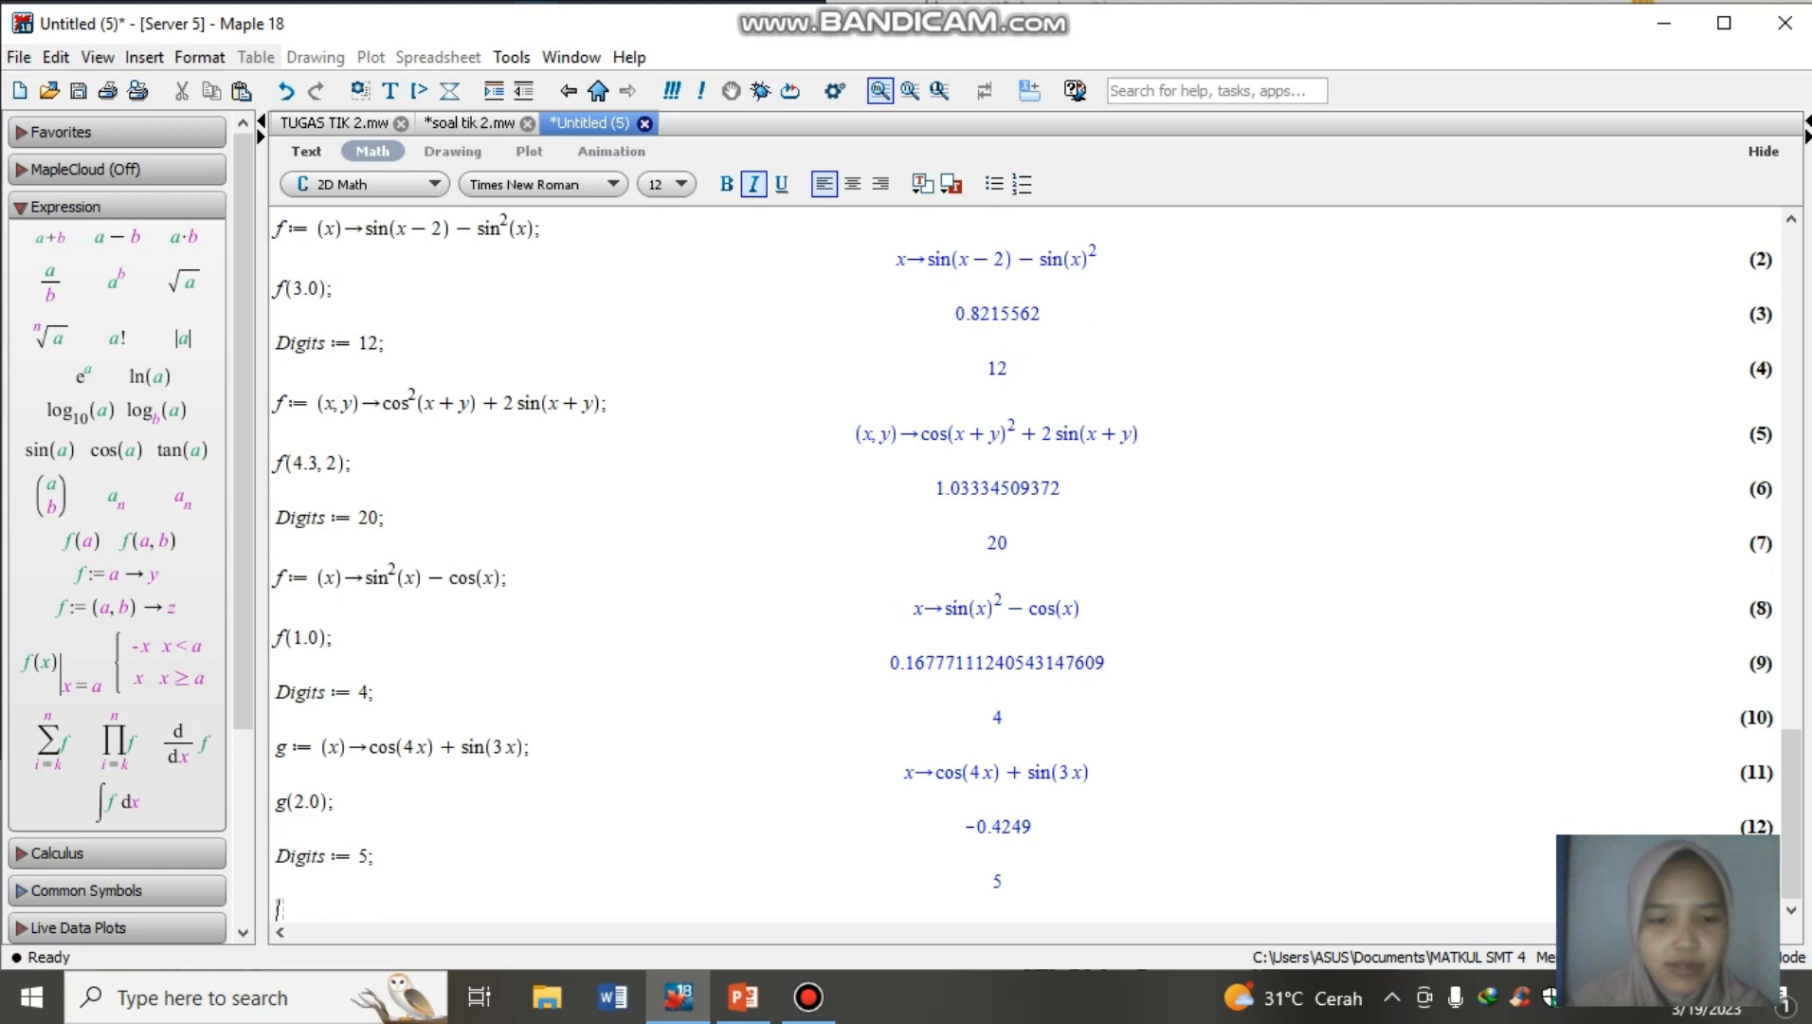
- Define the function of practice problem 5 as h := (x) -> 6 sin(x) + 2 cos(x); and execute it
{"action": "scroll", "coordinate": [1035, 563], "scroll_direction": "up", "scroll_amount": 3}
{"action": "scroll", "coordinate": [1035, 563], "scroll_direction": "down", "scroll_amount": 1}
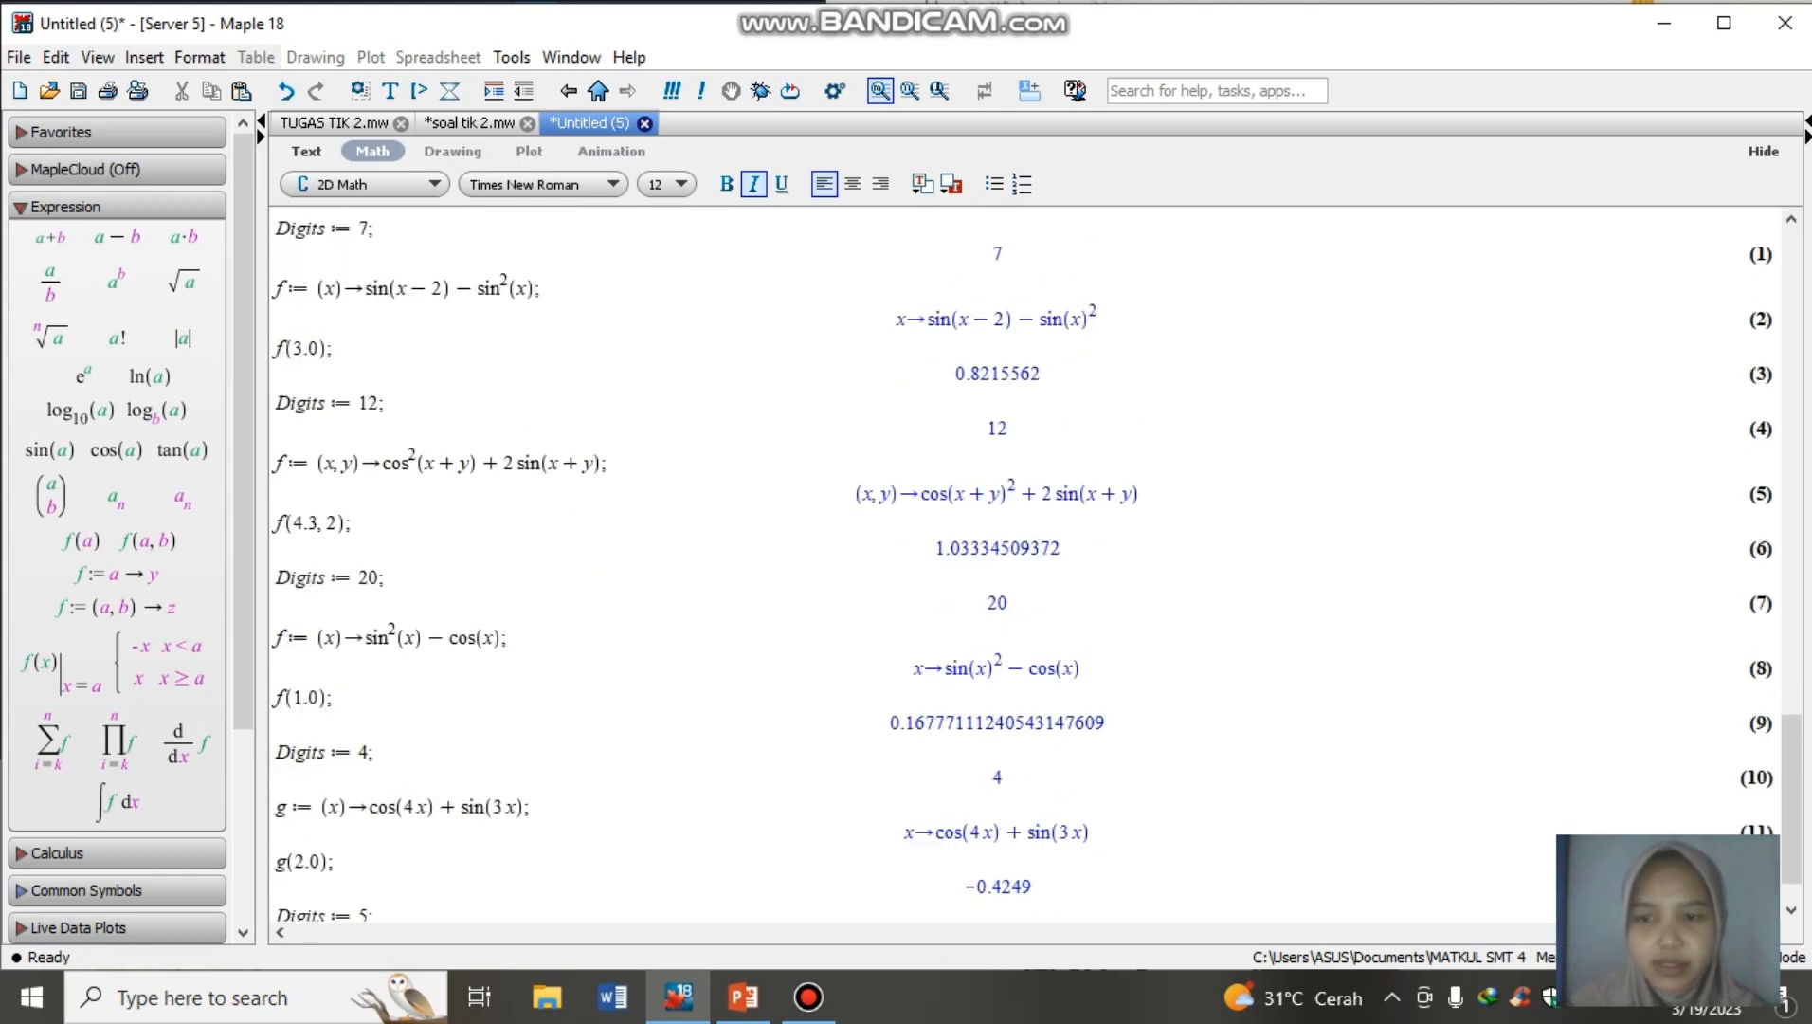
{"action": "scroll", "coordinate": [1034, 563], "scroll_direction": "down", "scroll_amount": 2}
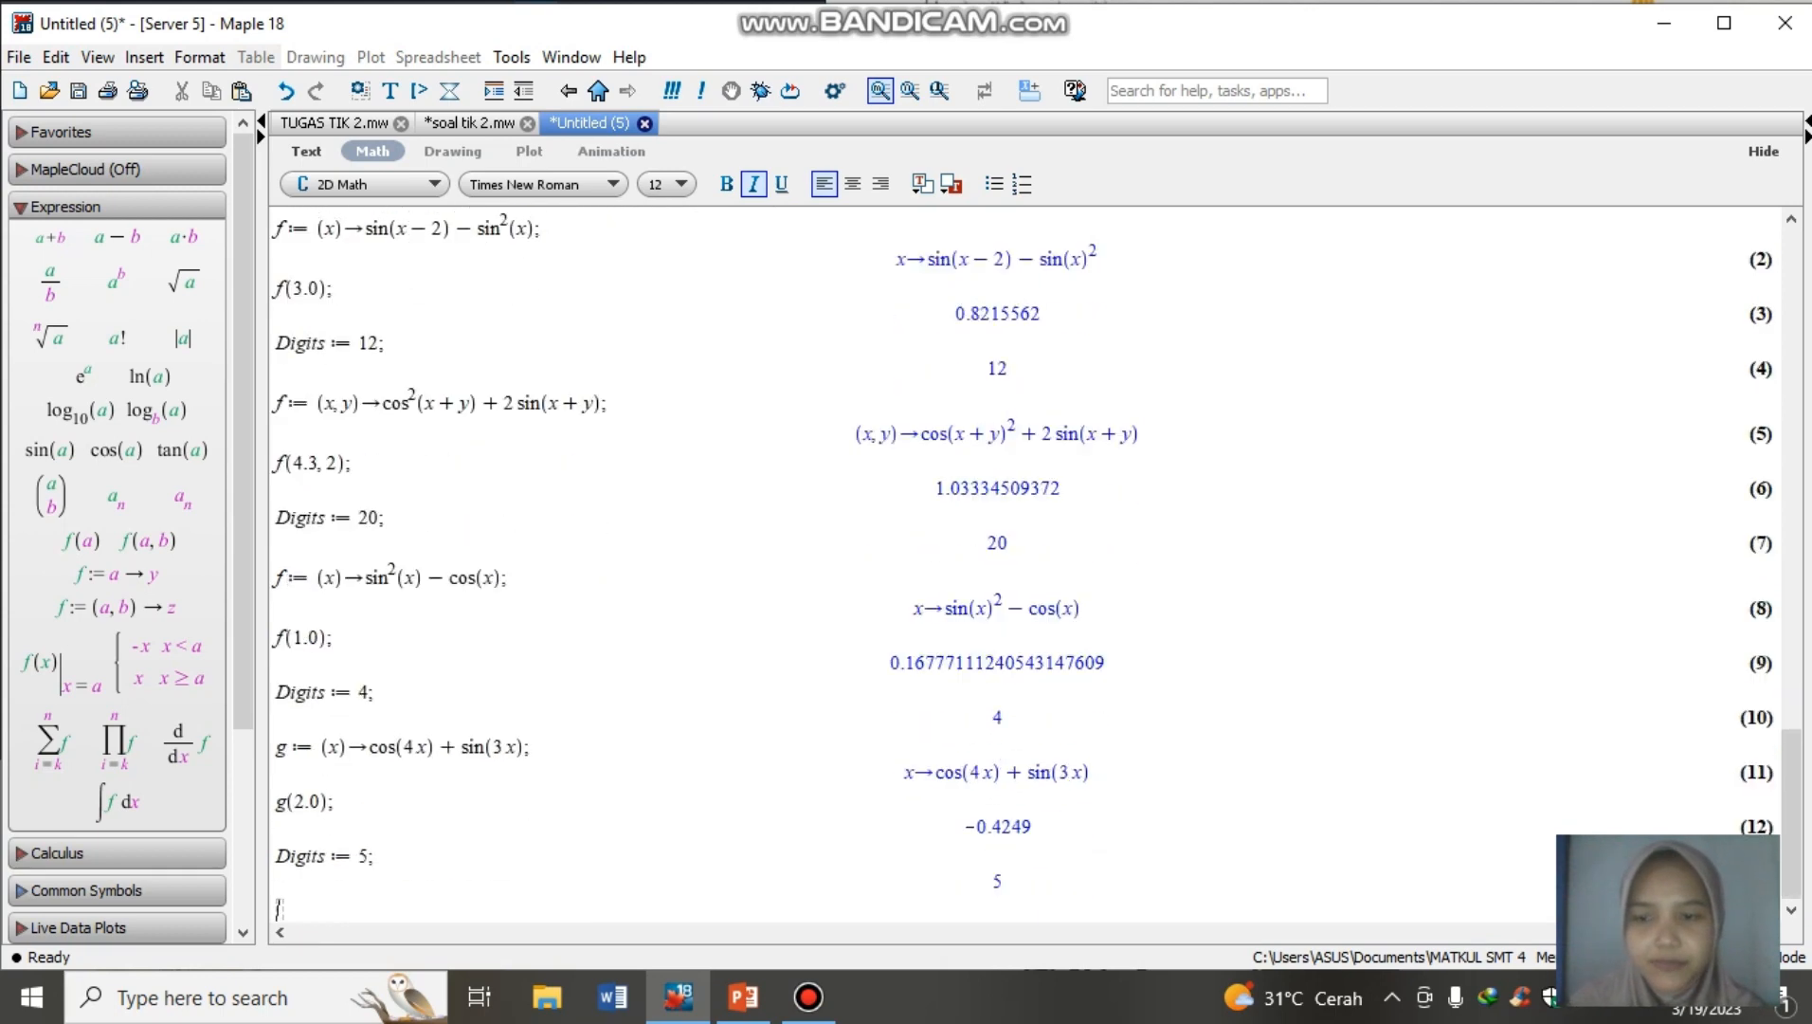
{"action": "type", "text": "h"}
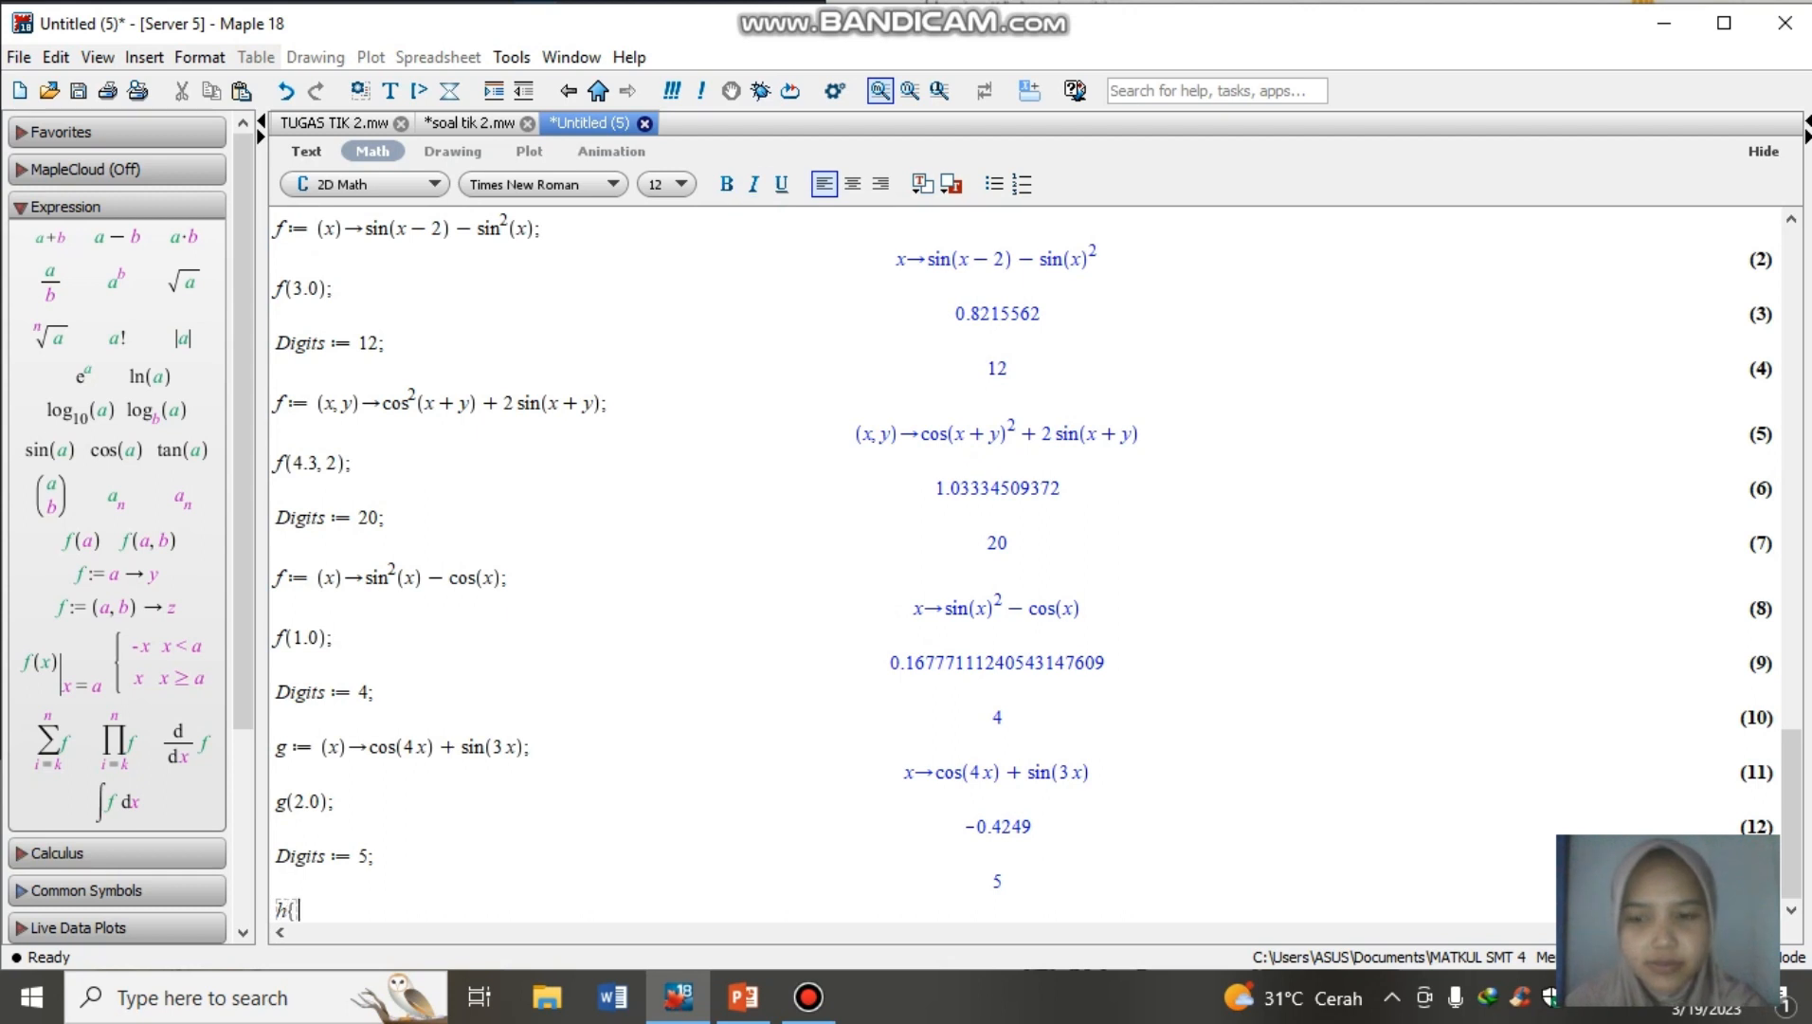
{"action": "type", "text": ":=("}
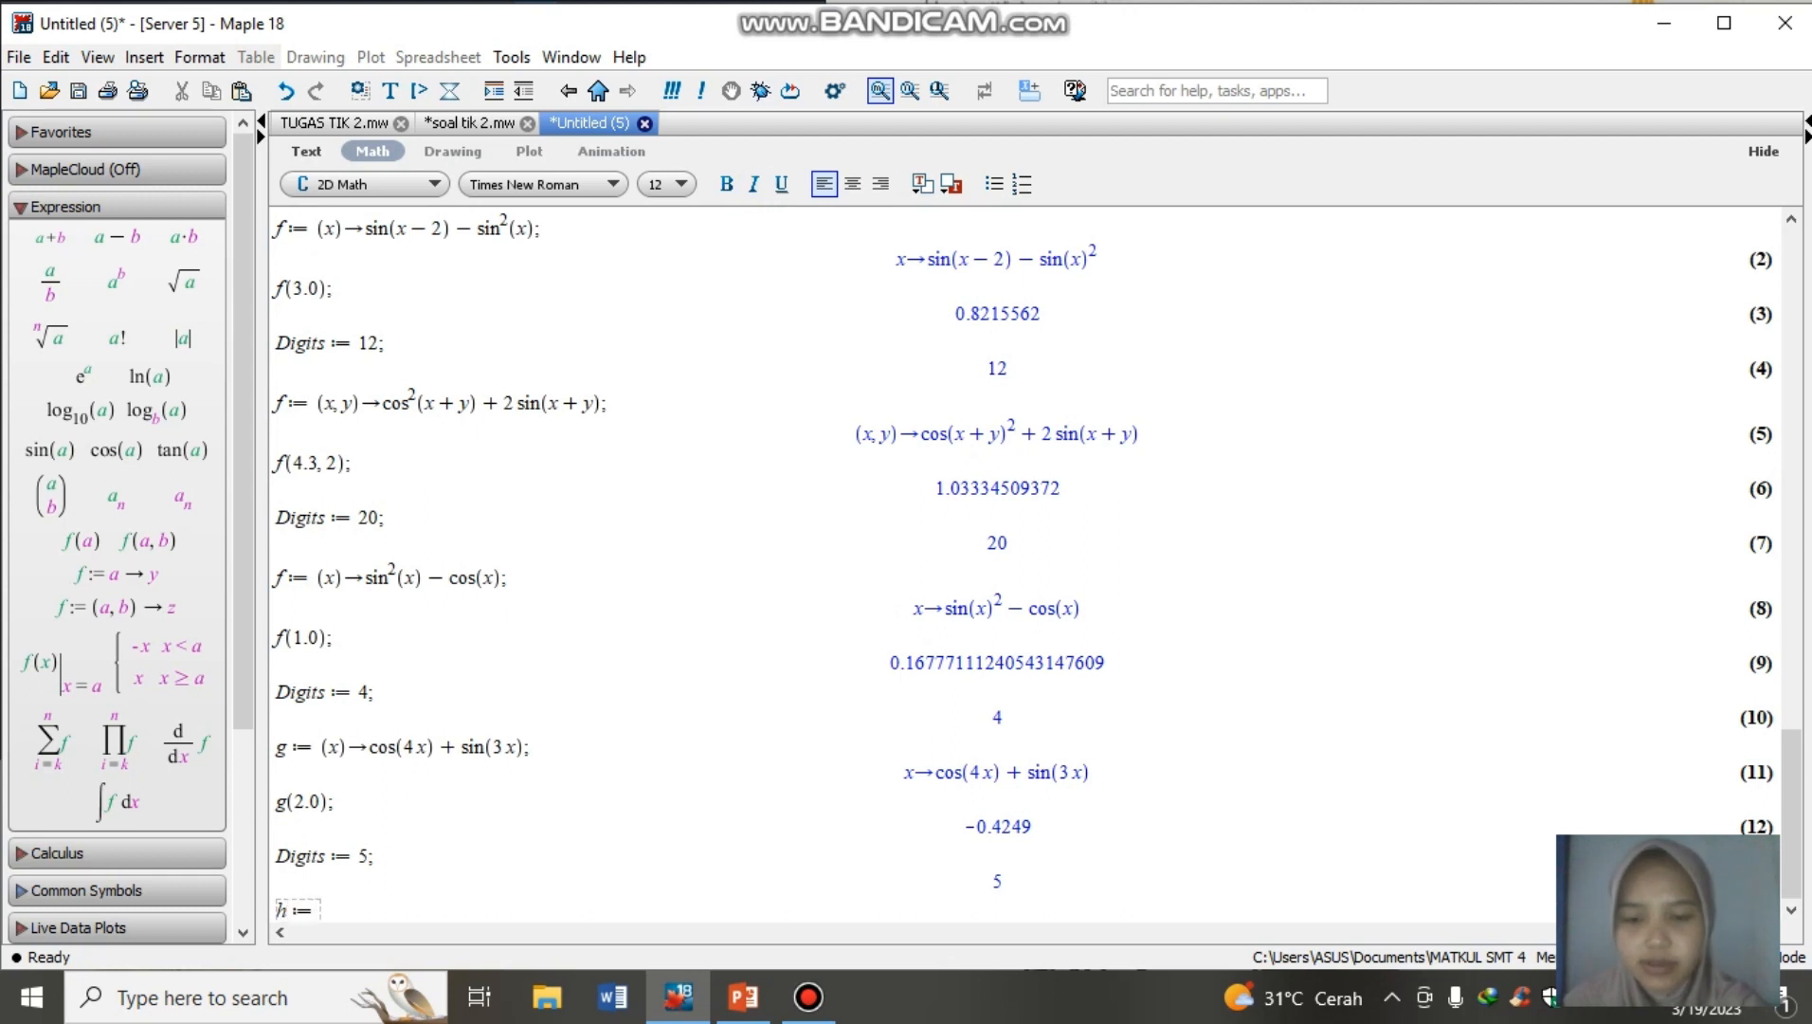
{"action": "type", "text": "x"}
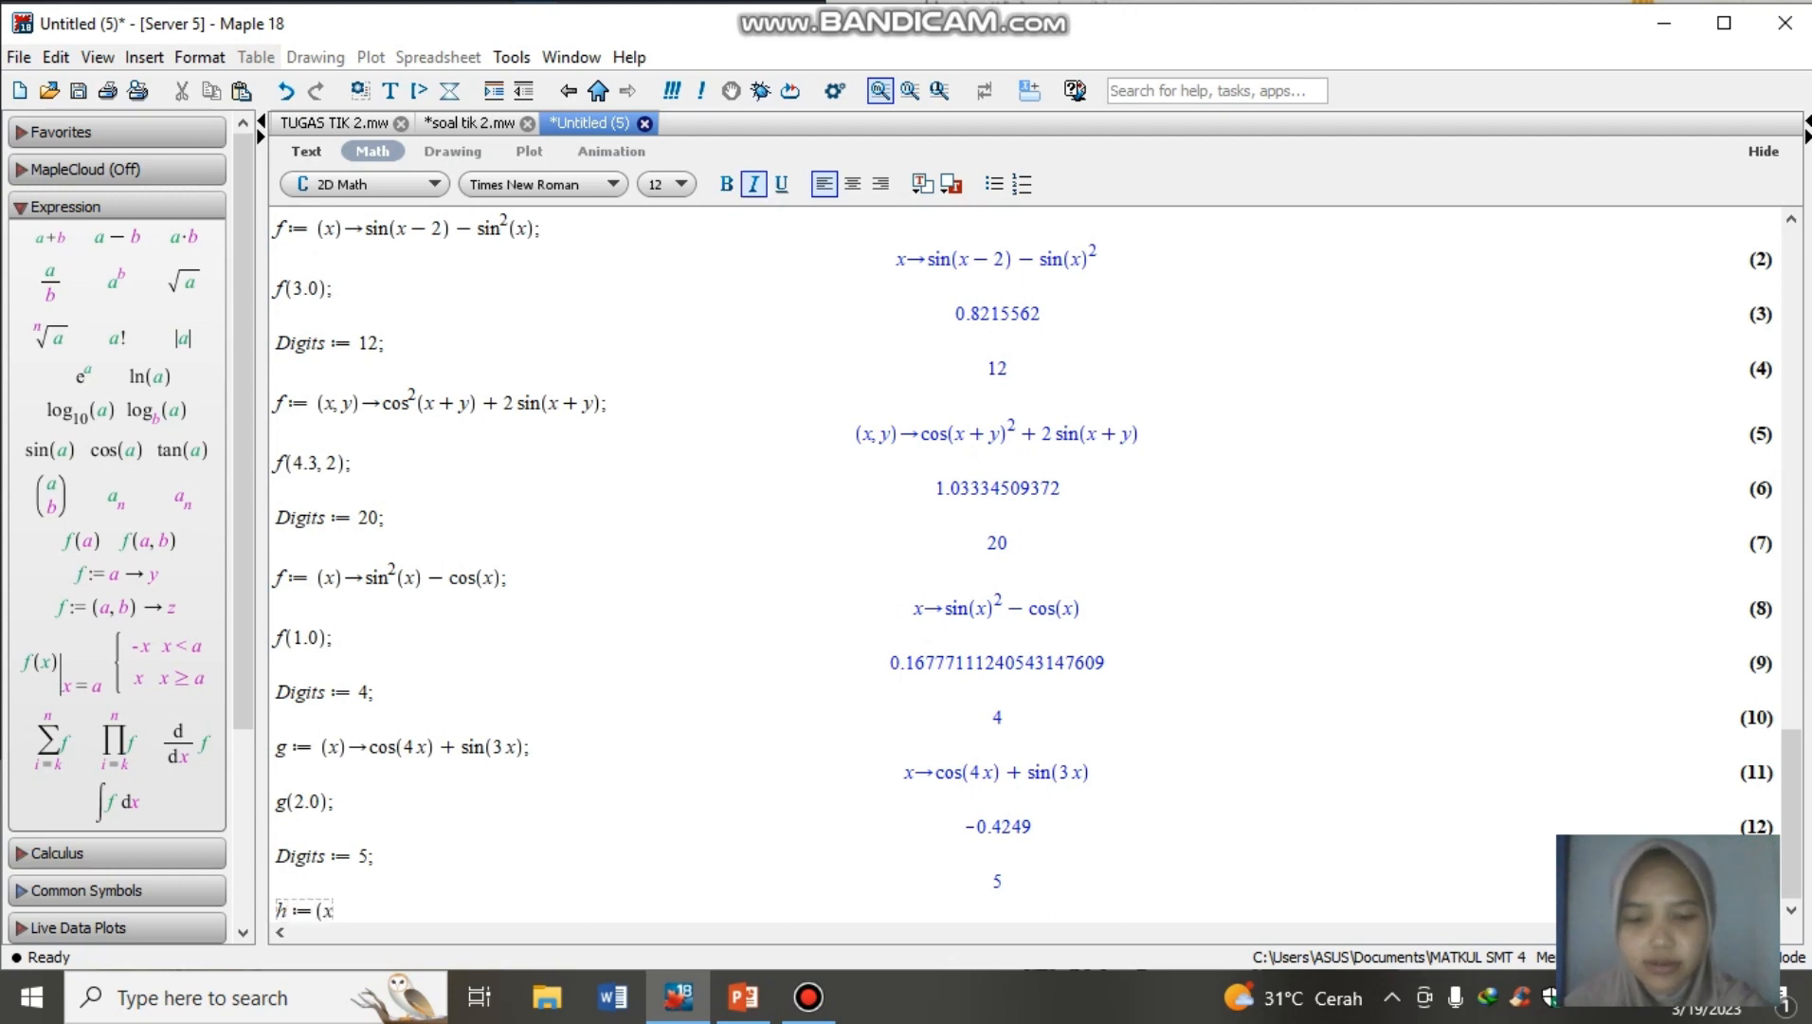
{"action": "type", "text": ")"}
{"action": "type", "text": "->"}
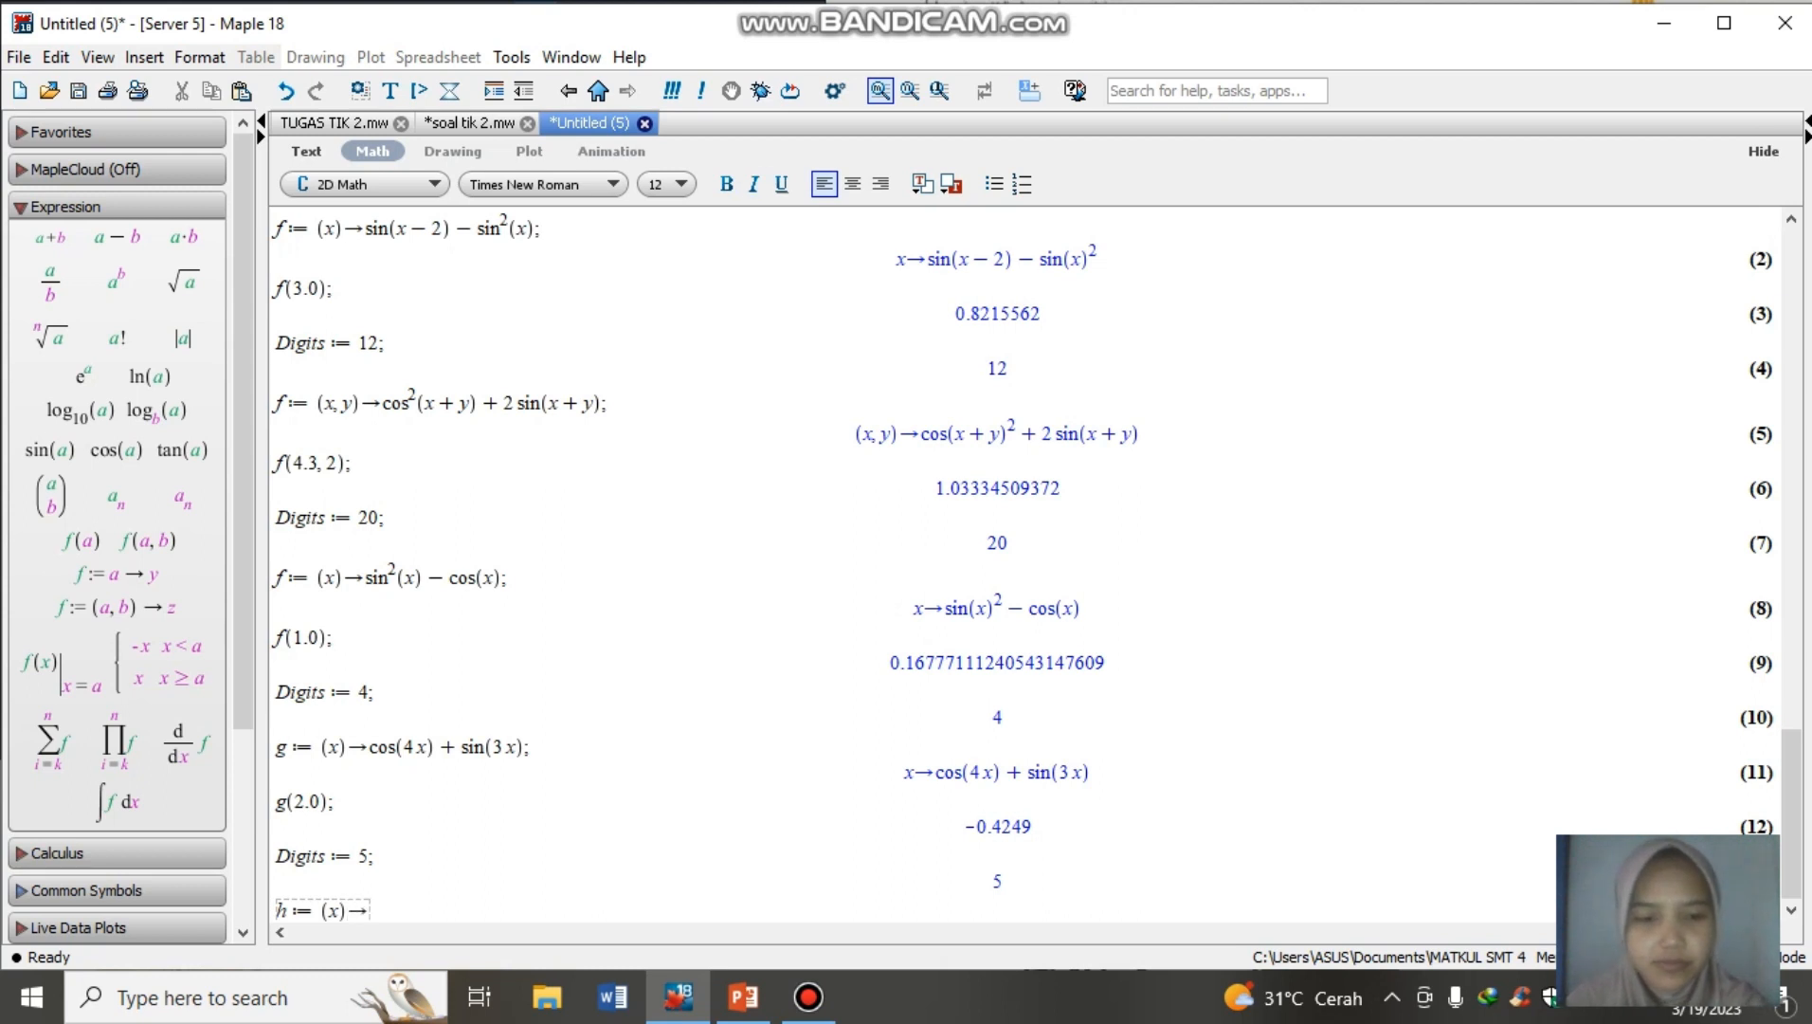
{"action": "type", "text": "6 sin"}
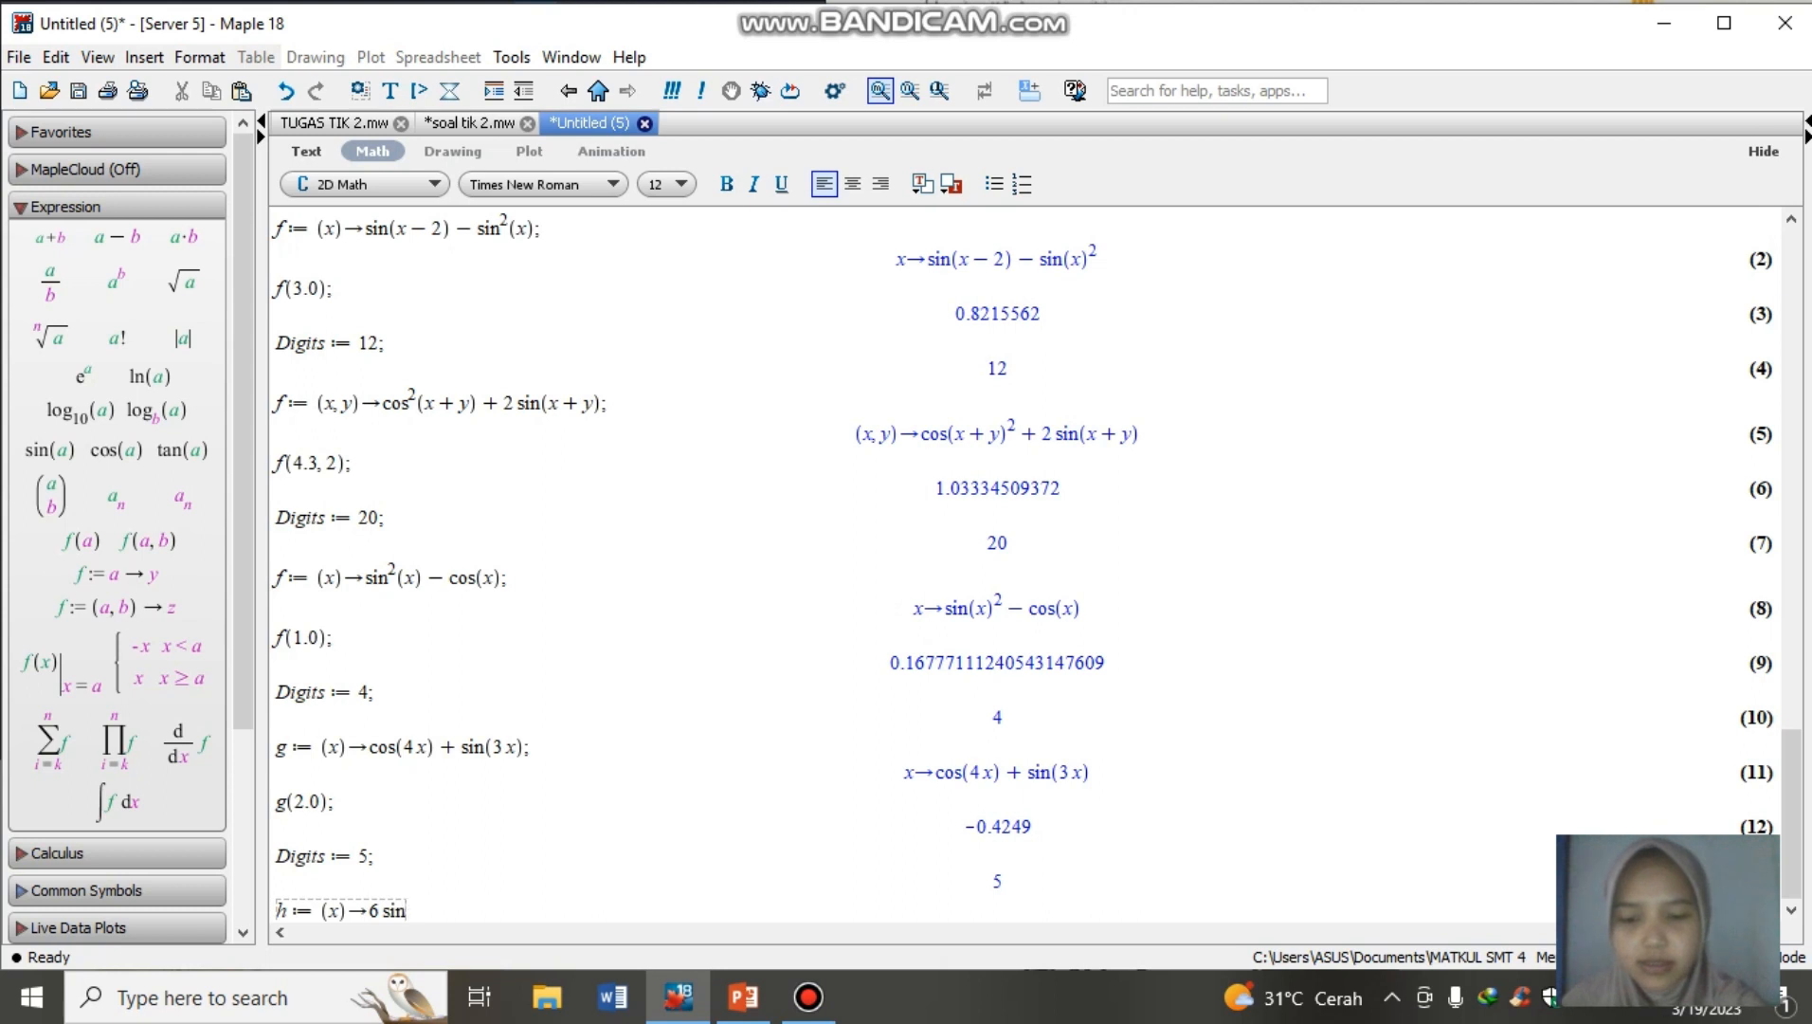
{"action": "type", "text": "(x)"}
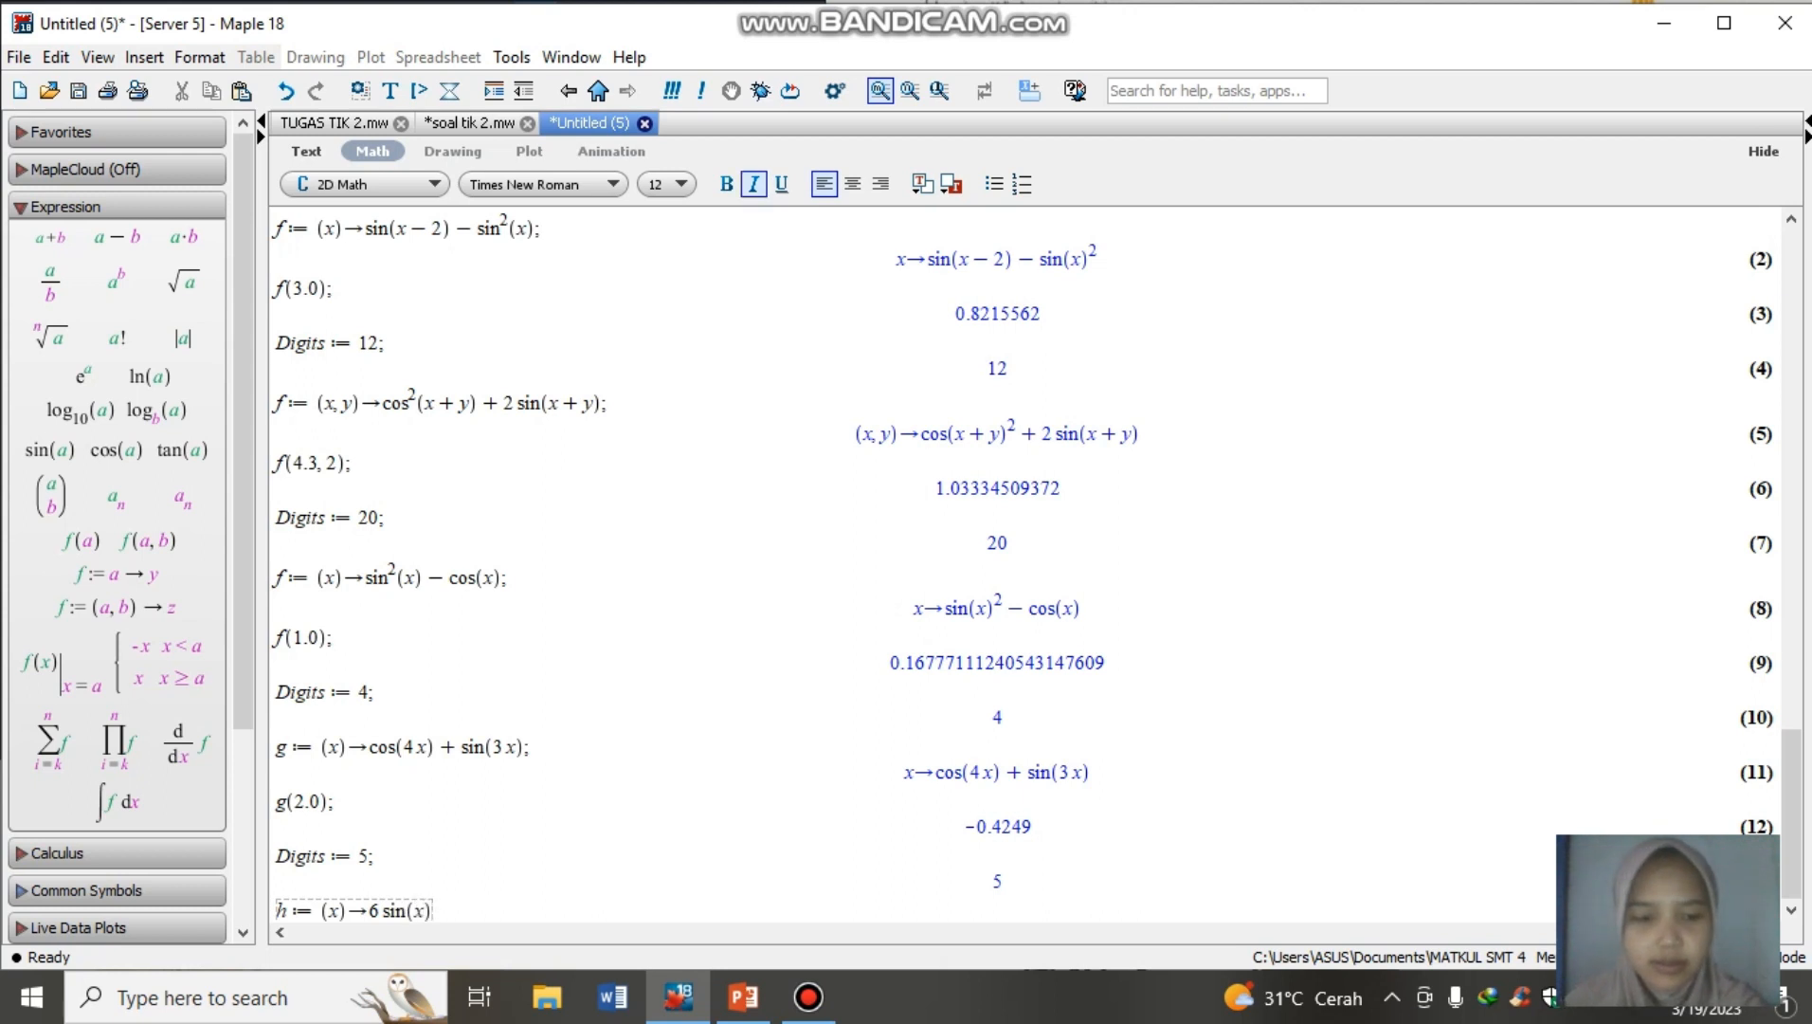
{"action": "type", "text": "+2"}
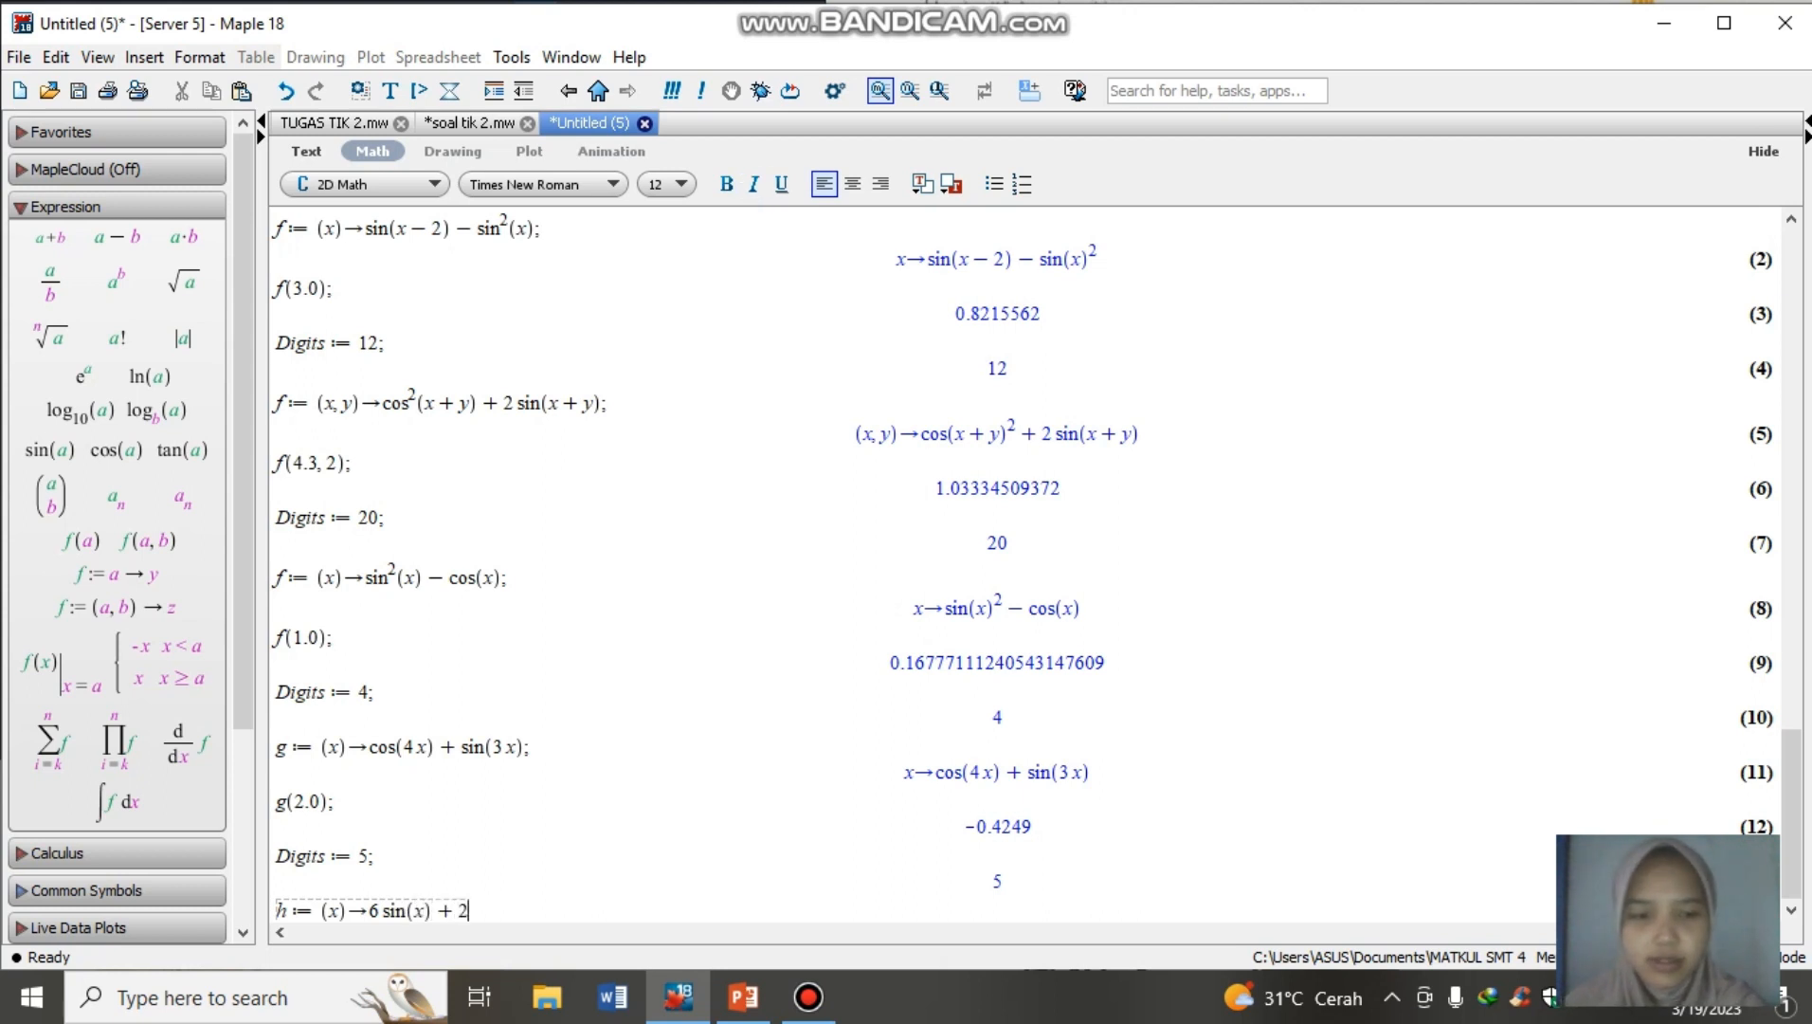
{"action": "type", "text": " cos"}
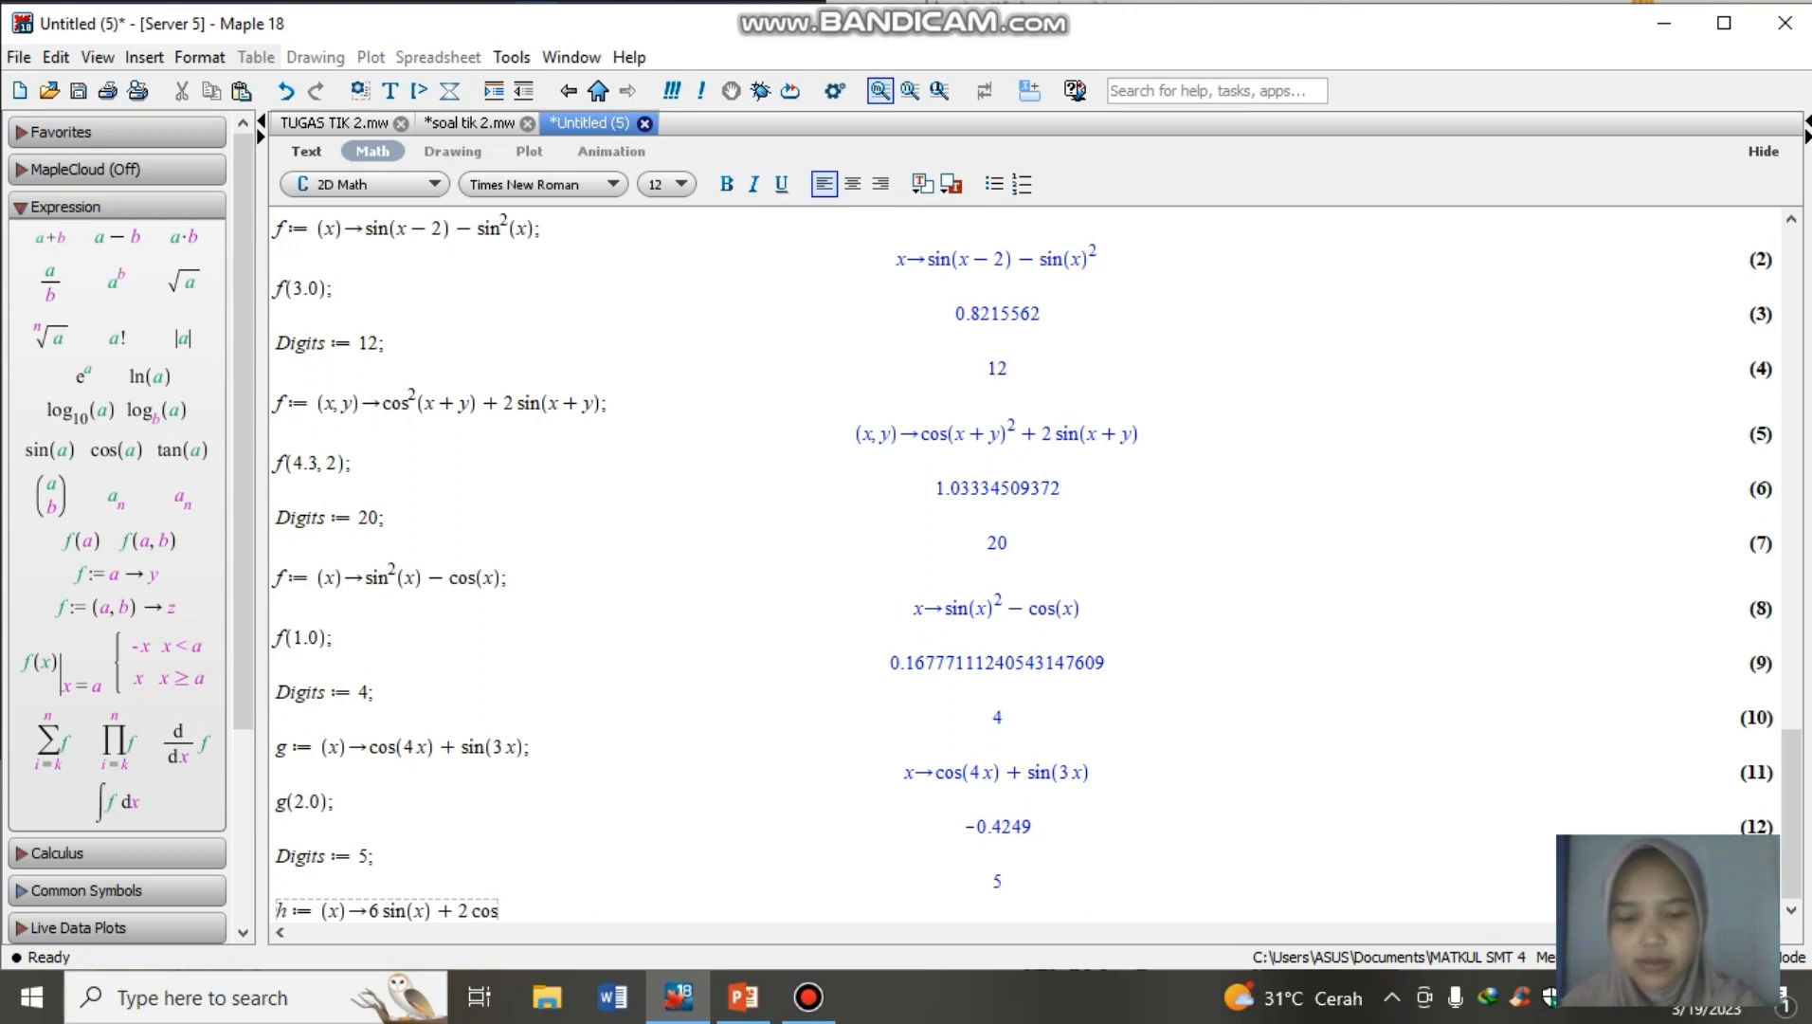
{"action": "type", "text": "(x)"}
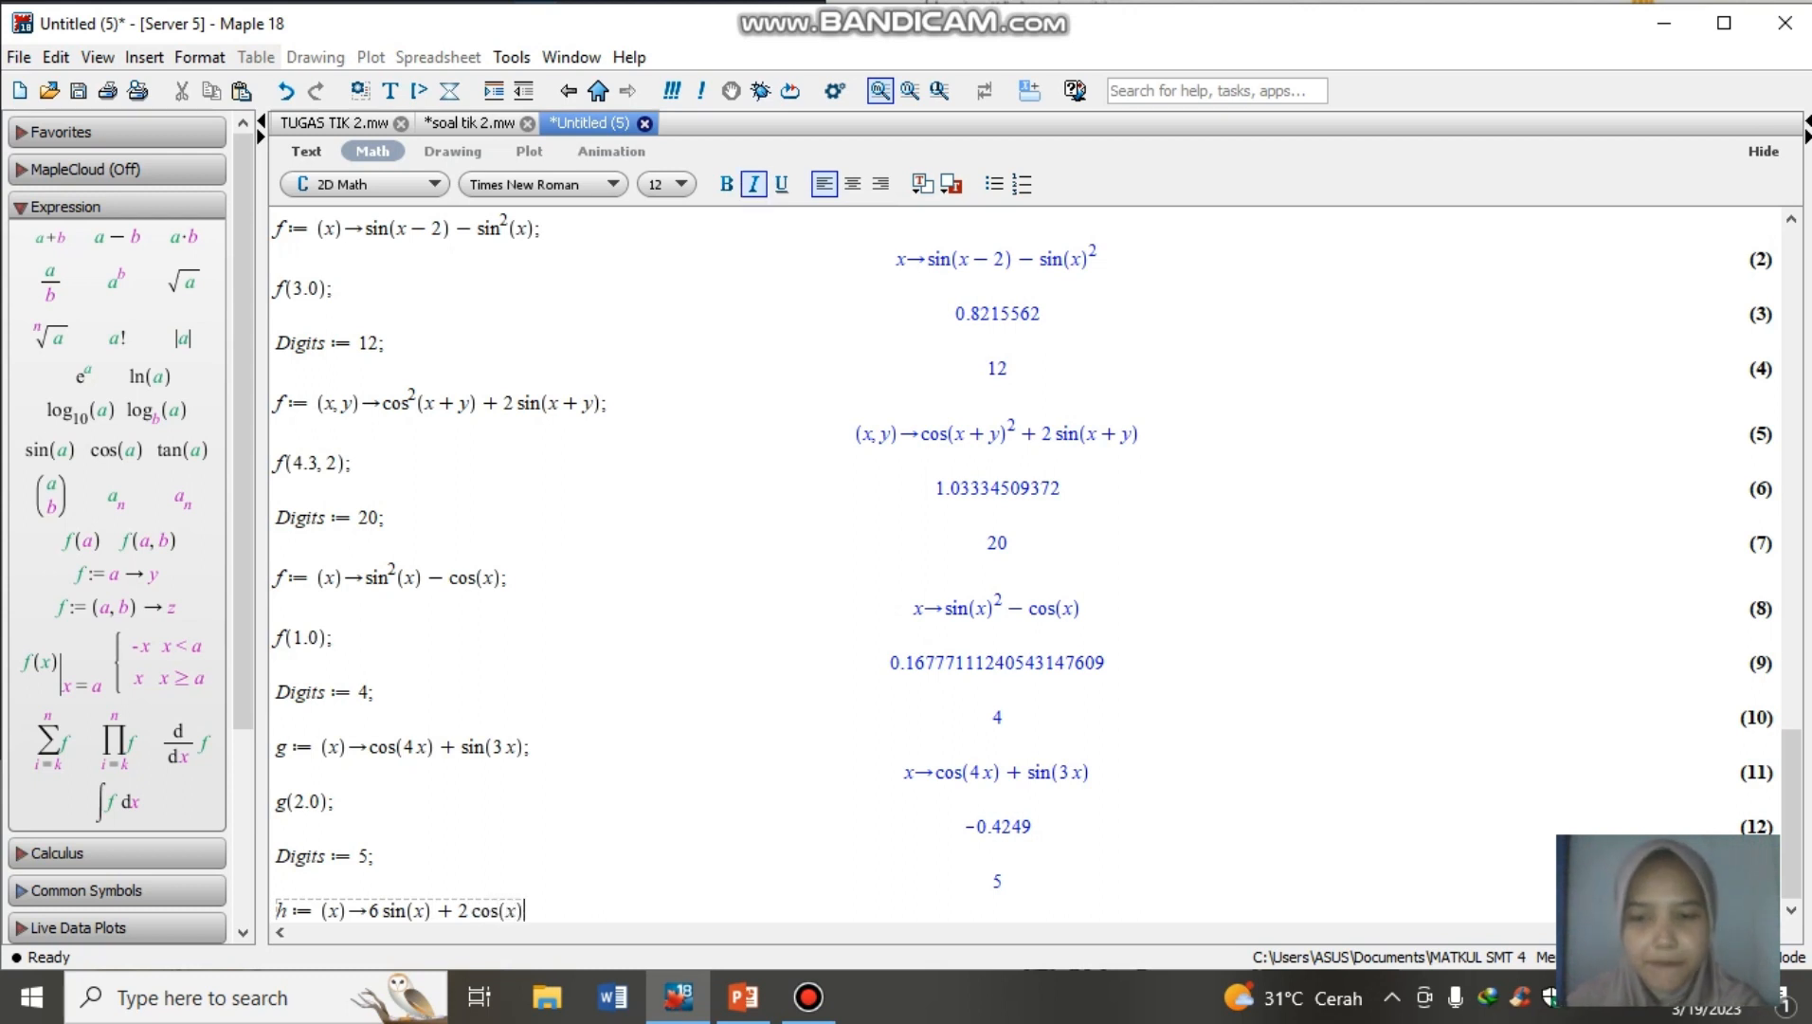
{"action": "type", "text": ";"}
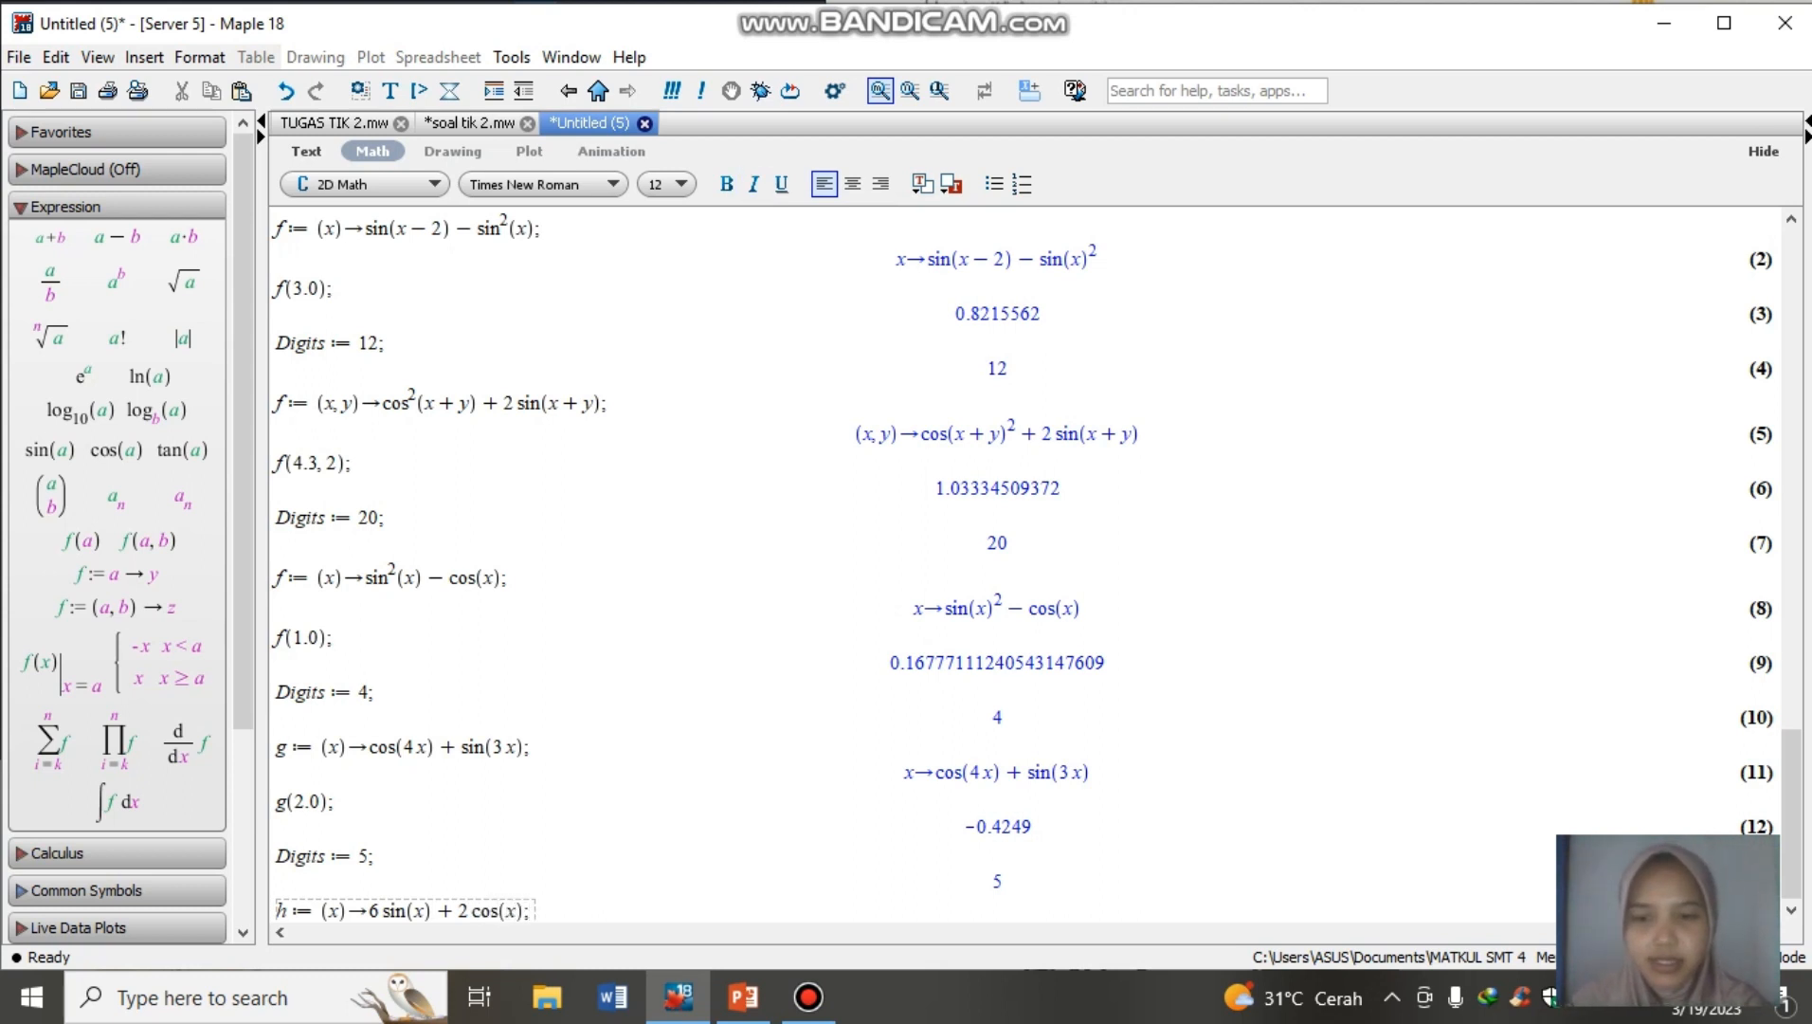
{"action": "key", "text": "Return"}
- Evaluate problem 5's function at x=3 by executing h(3.0); on the empty math line below its definition
{"action": "scroll", "coordinate": [1035, 565], "scroll_direction": "up", "scroll_amount": 6}
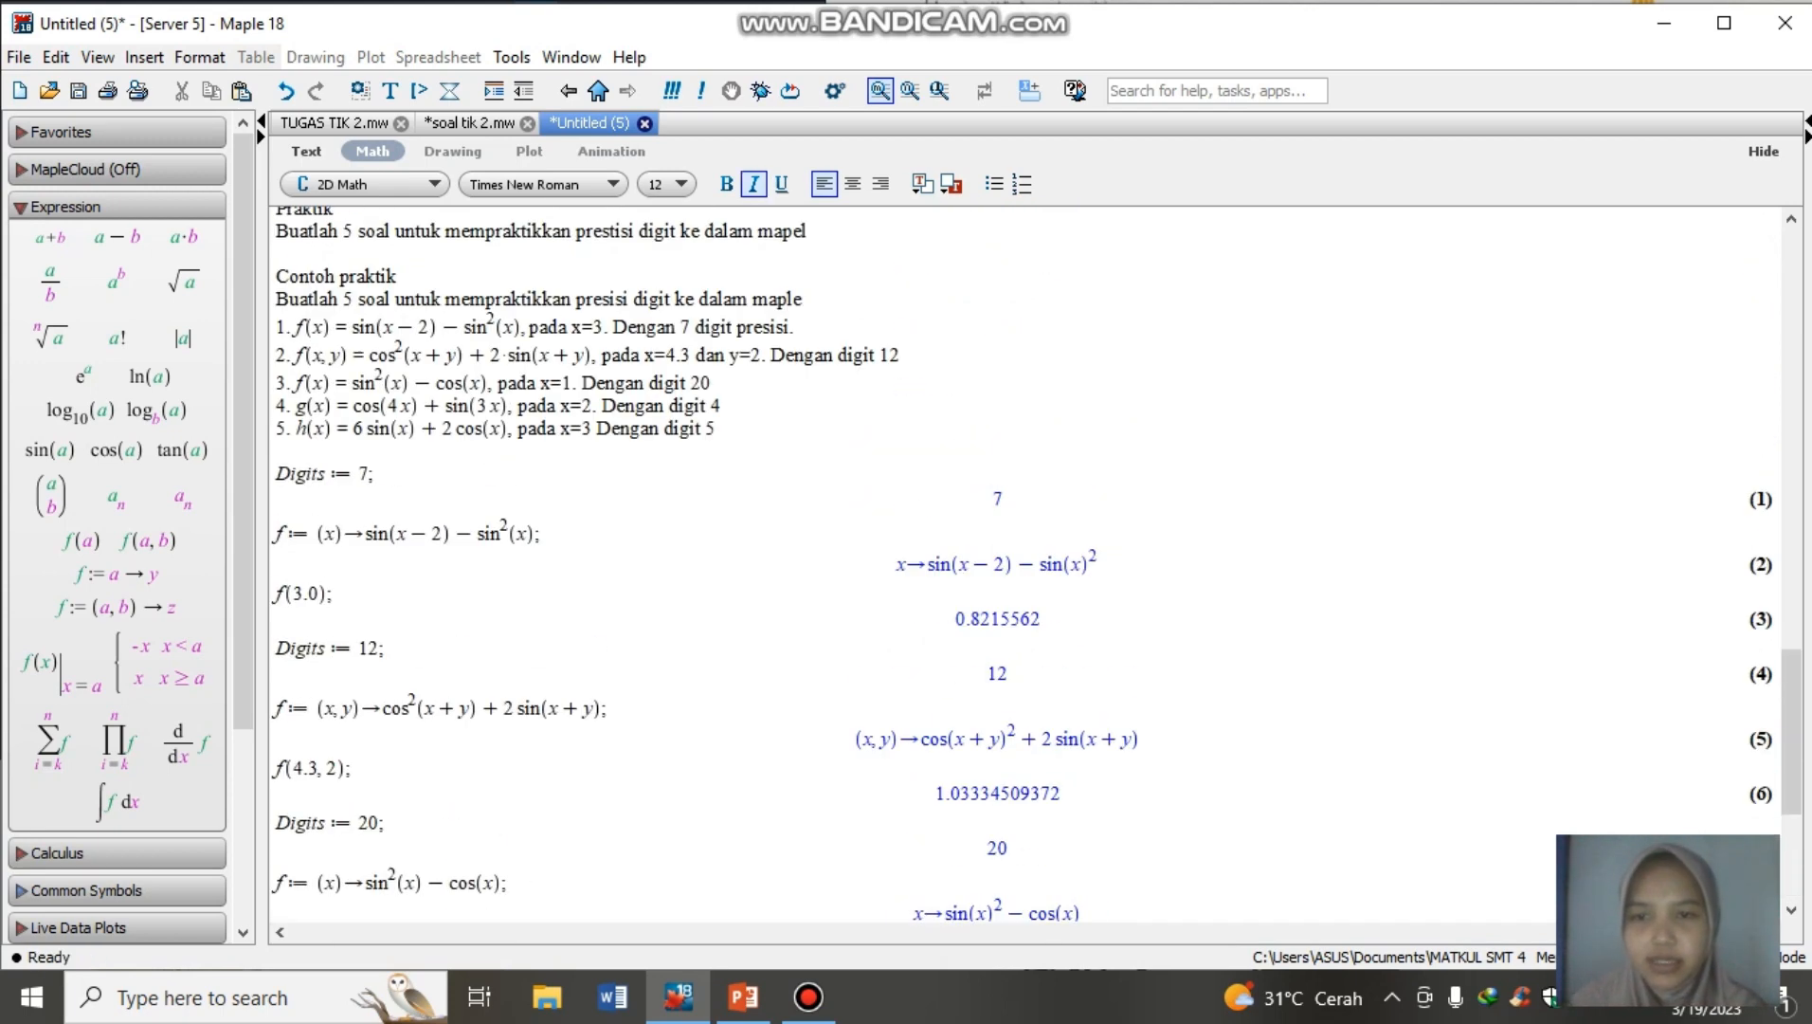
{"action": "scroll", "coordinate": [1035, 565], "scroll_direction": "down", "scroll_amount": 6}
{"action": "type", "text": "h"}
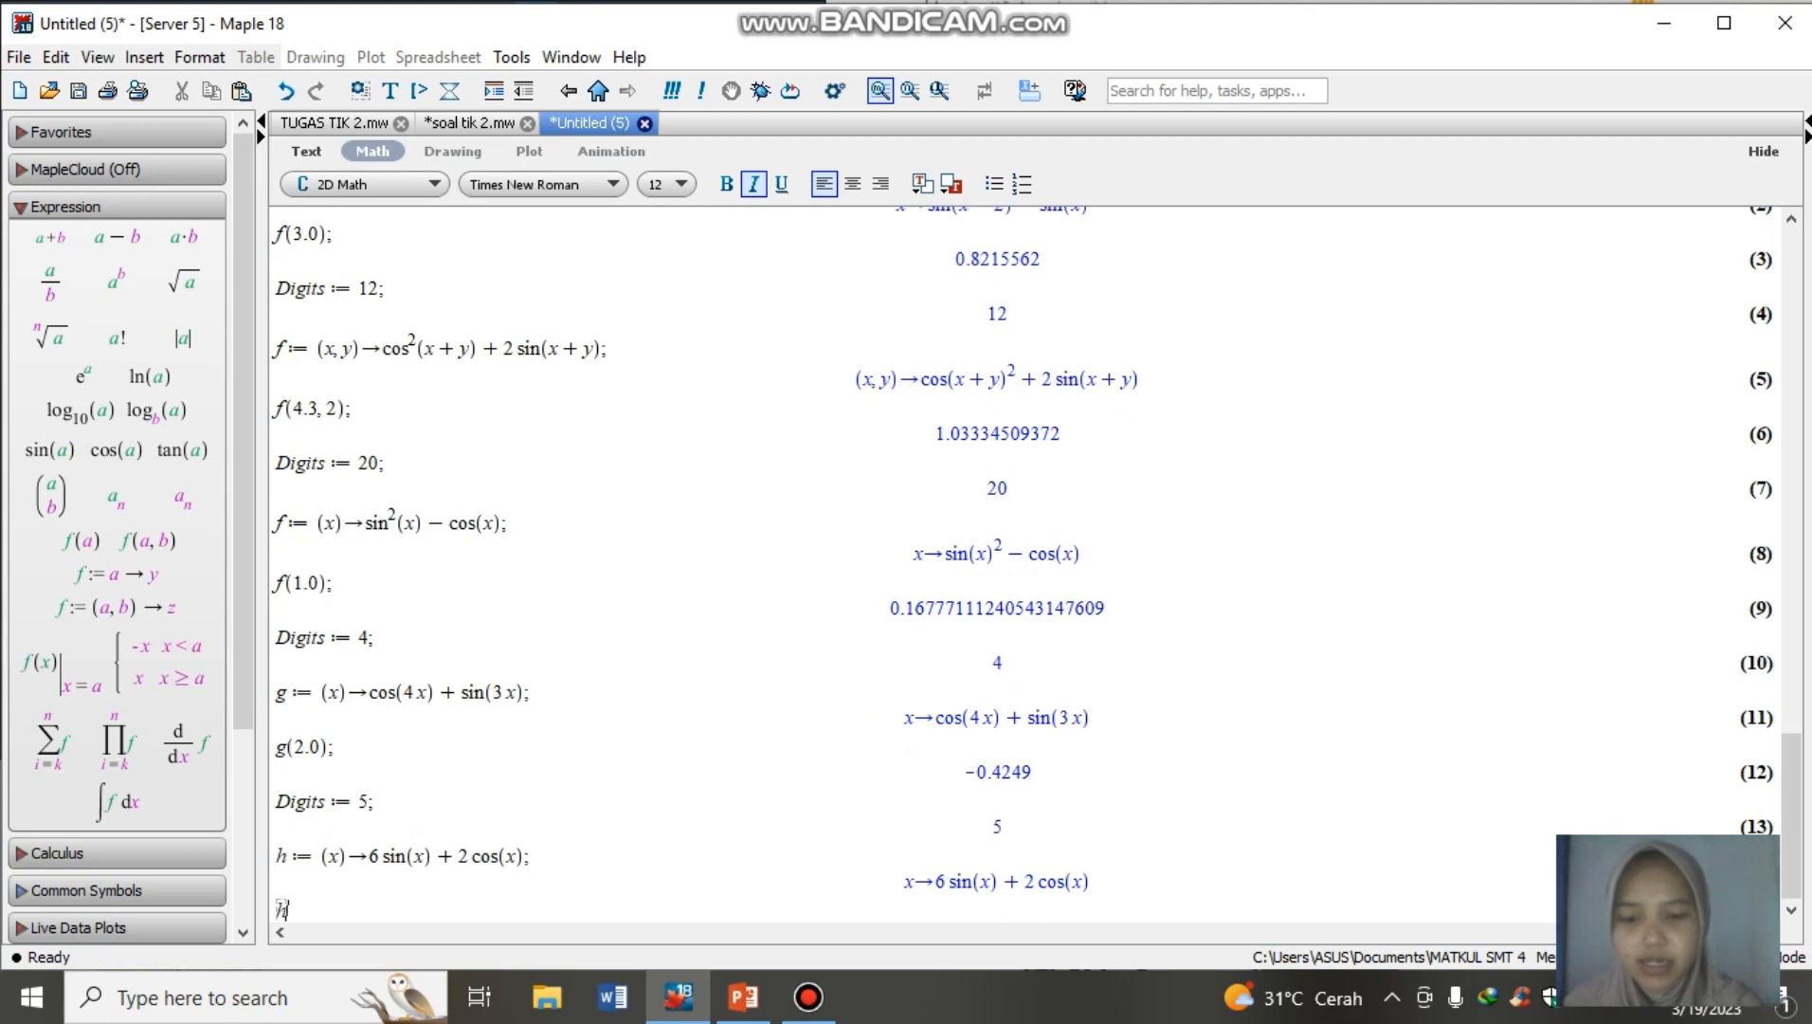
{"action": "type", "text": "(3"}
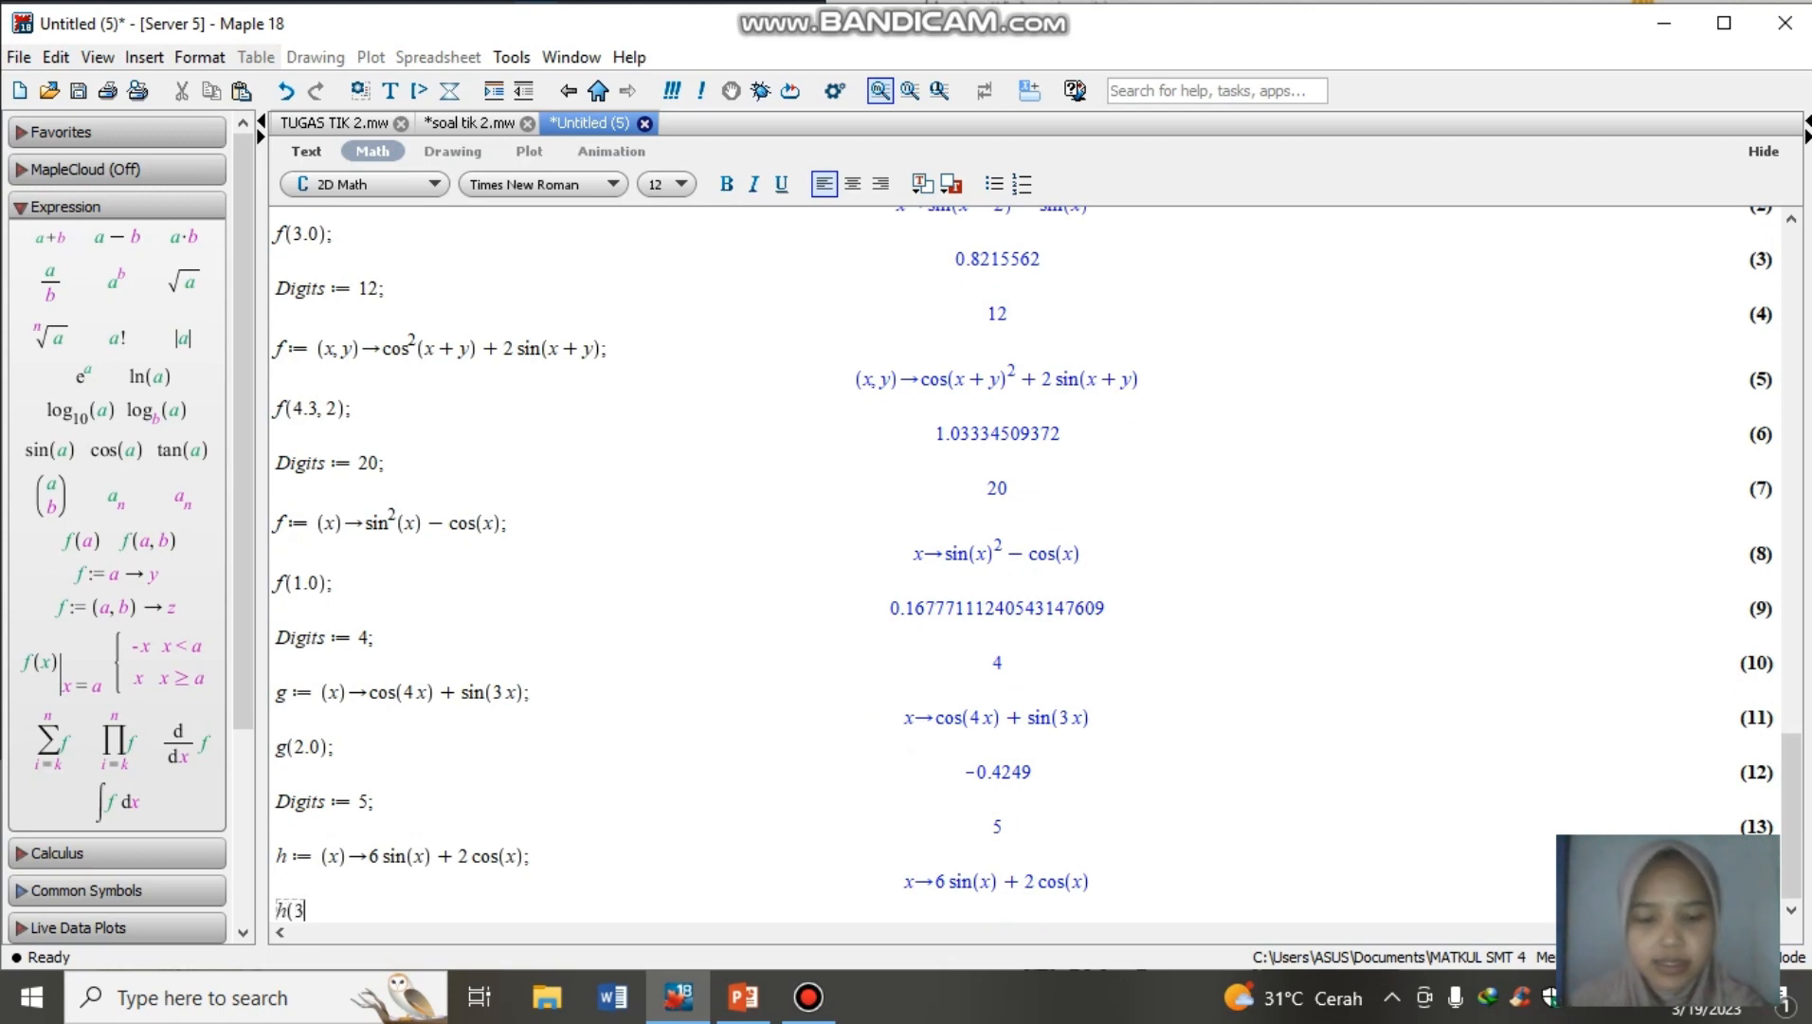
{"action": "type", "text": ".0);"}
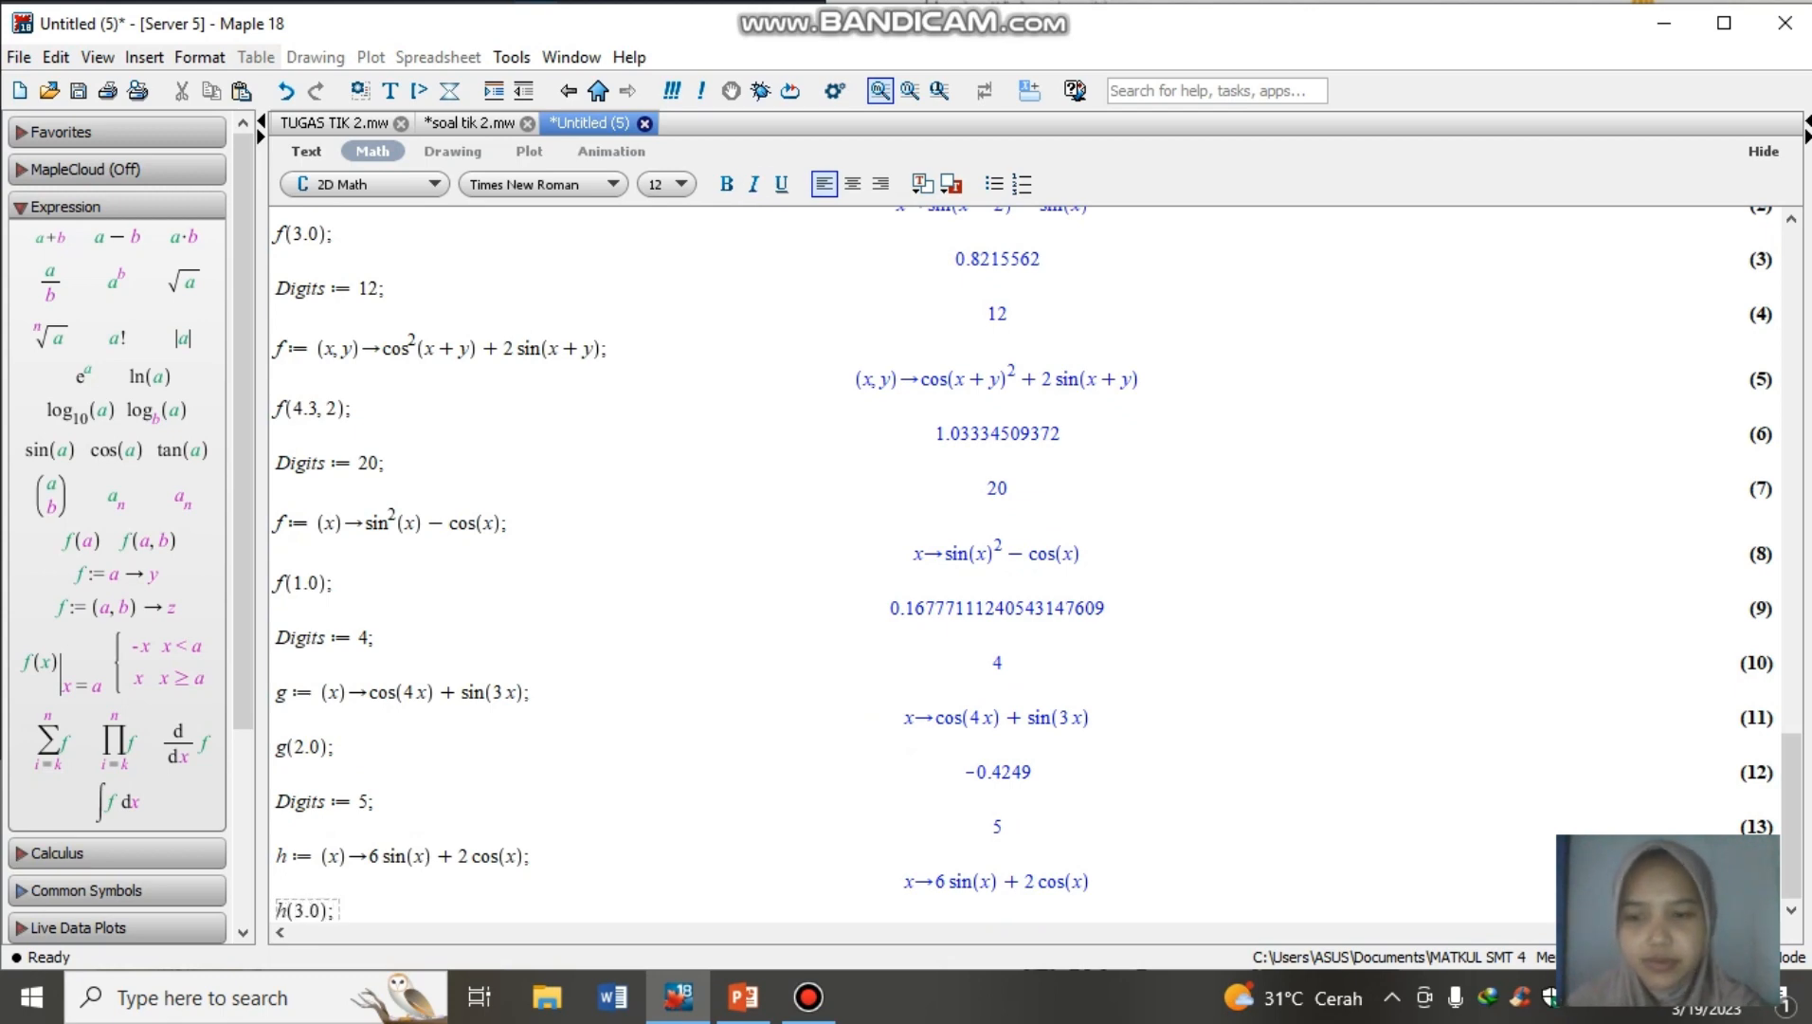
{"action": "key", "text": "Return"}
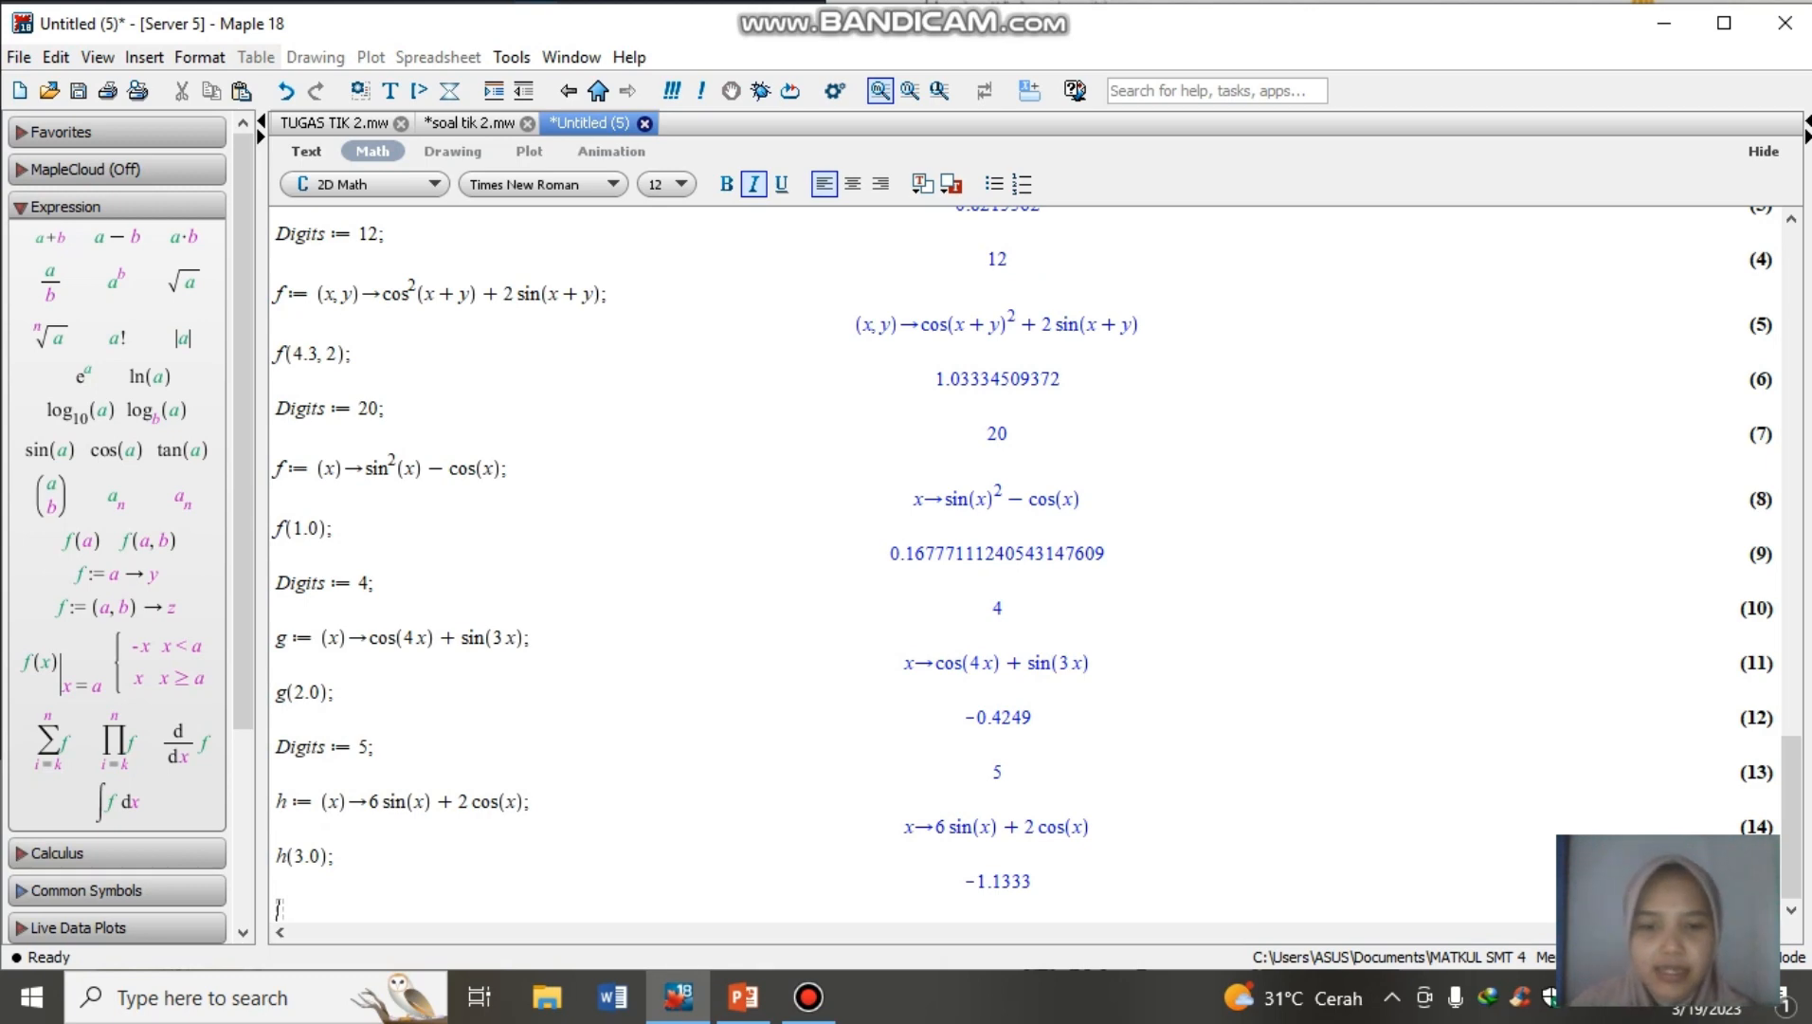
{"action": "scroll", "coordinate": [1033, 564], "scroll_direction": "up", "scroll_amount": 10}
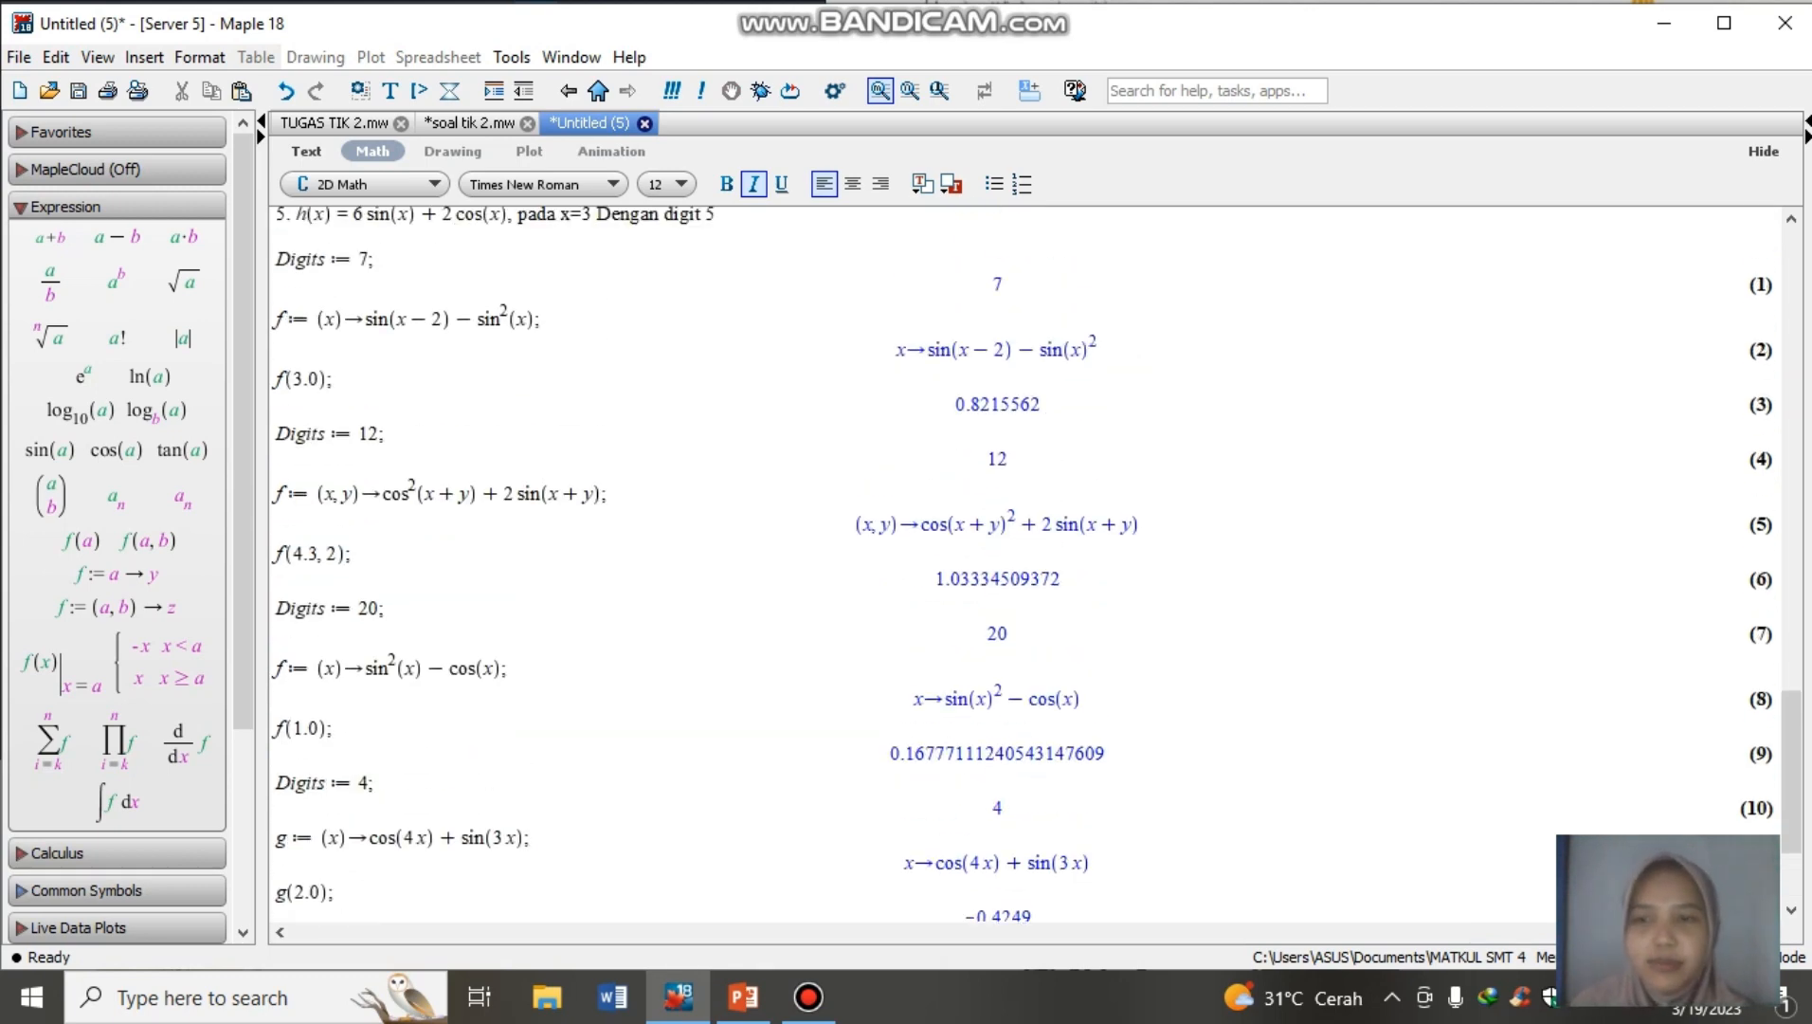
{"action": "scroll", "coordinate": [1033, 563], "scroll_direction": "down", "scroll_amount": 3}
{"action": "scroll", "coordinate": [1033, 564], "scroll_direction": "up", "scroll_amount": 15}
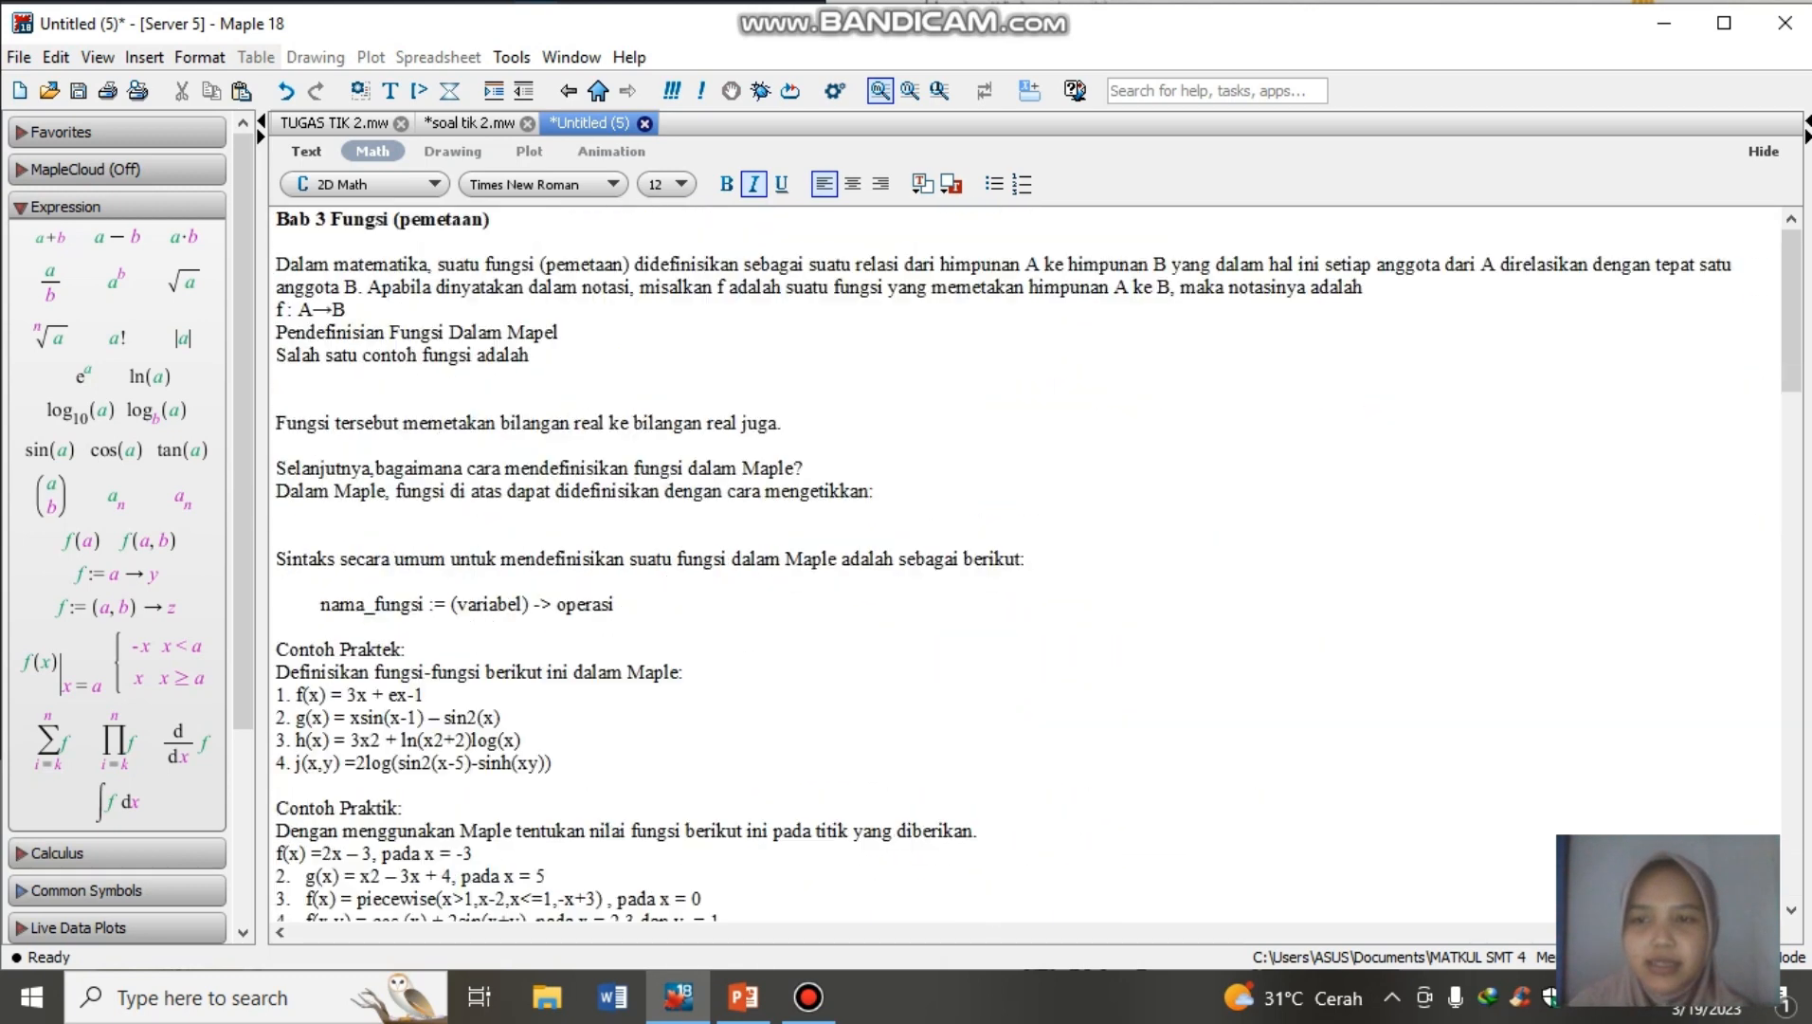
{"action": "scroll", "coordinate": [1033, 564], "scroll_direction": "down", "scroll_amount": 15}
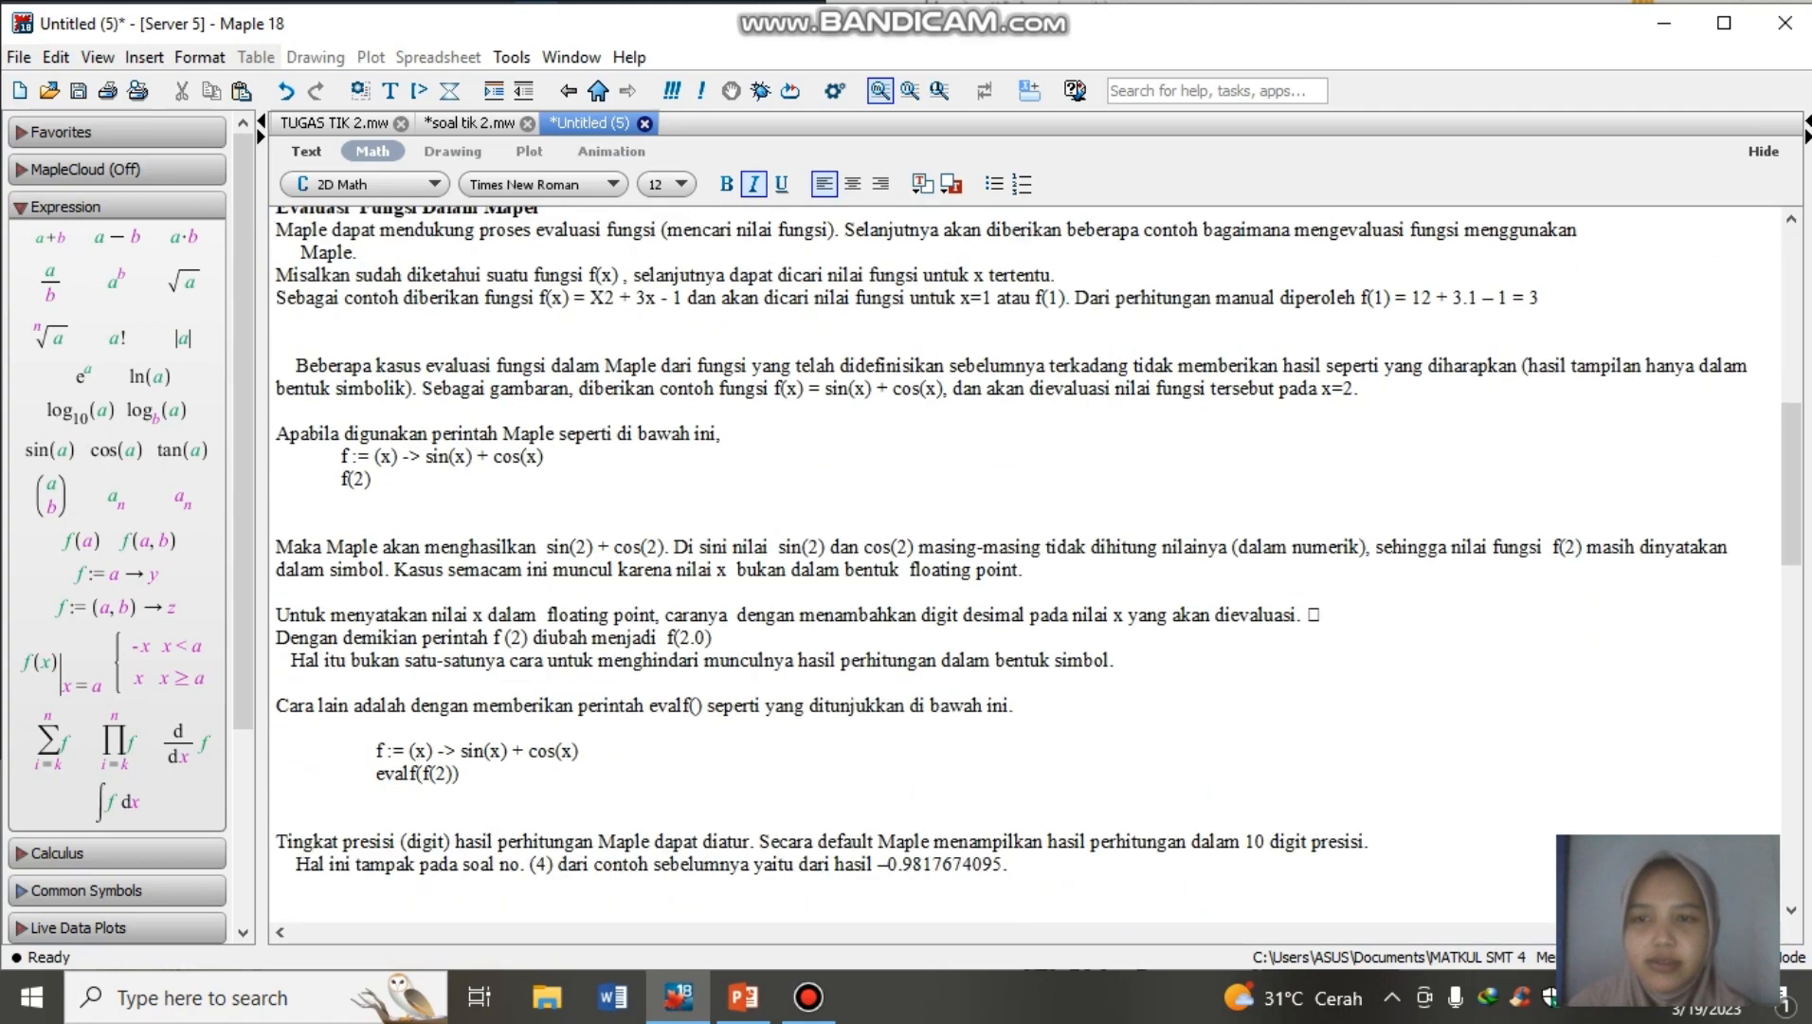
{"action": "scroll", "coordinate": [1033, 564], "scroll_direction": "down", "scroll_amount": 15}
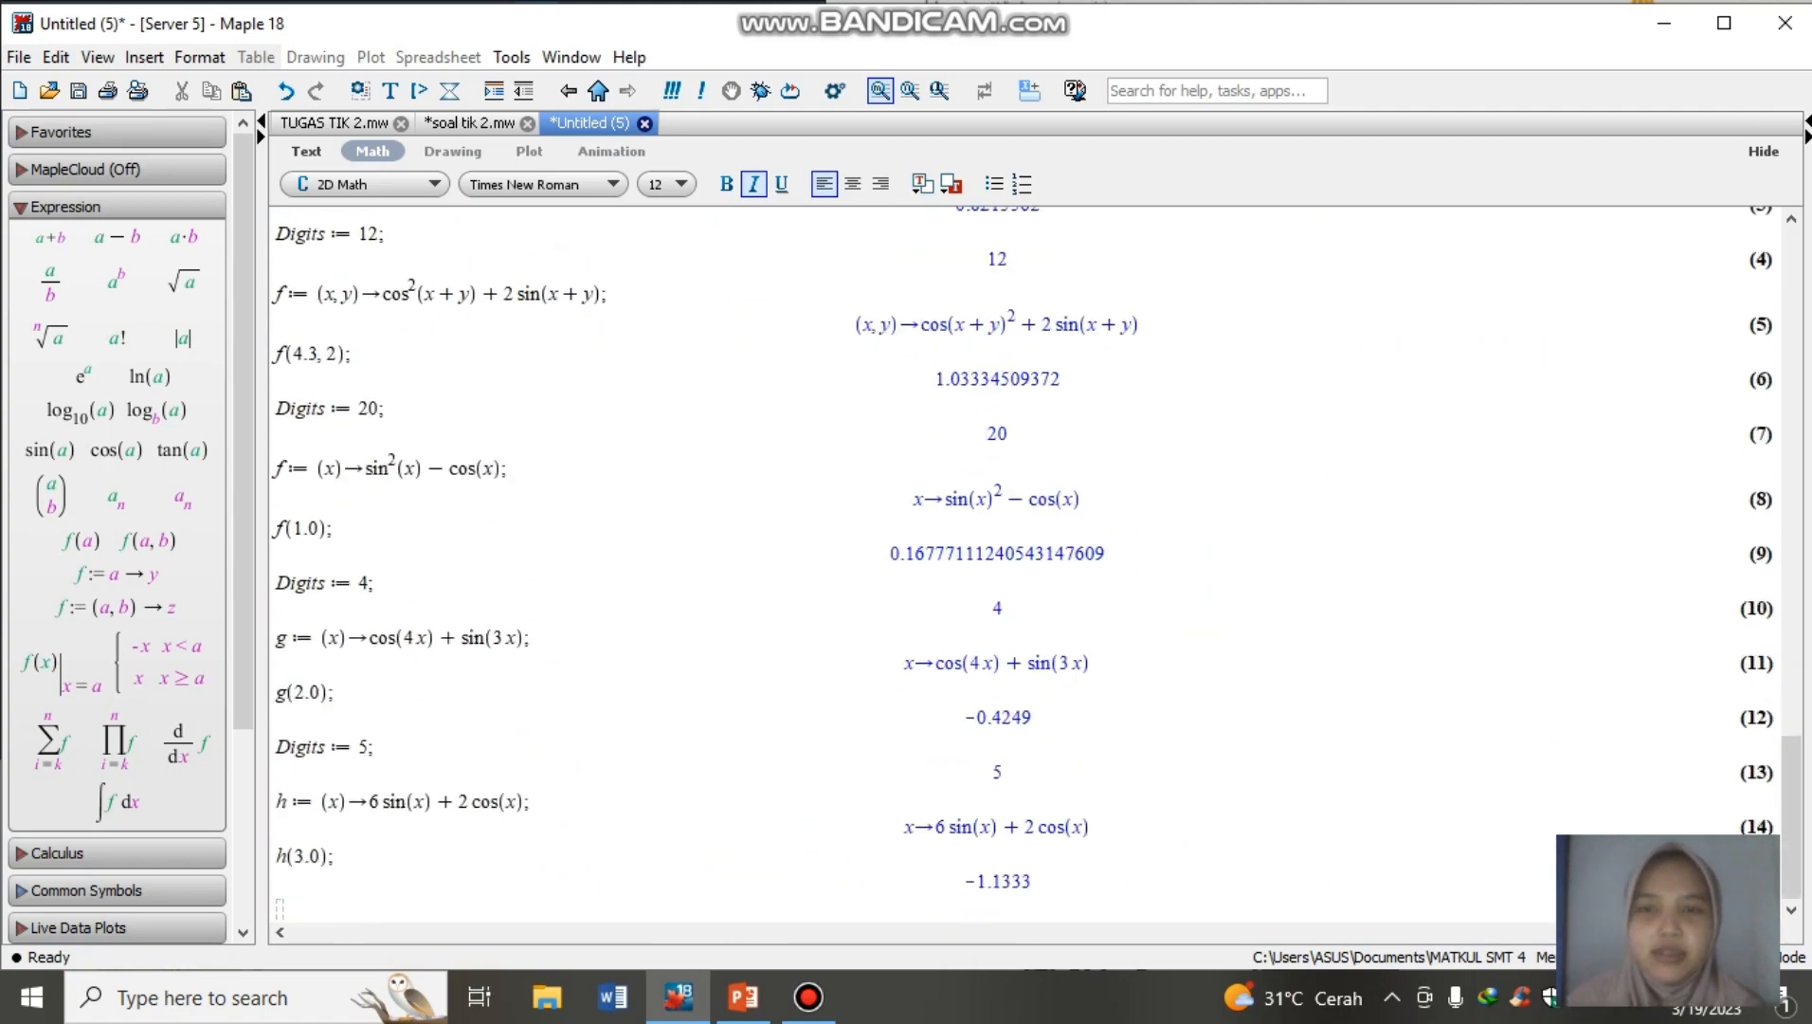
{"action": "mouse_move", "coordinate": [677, 995]}
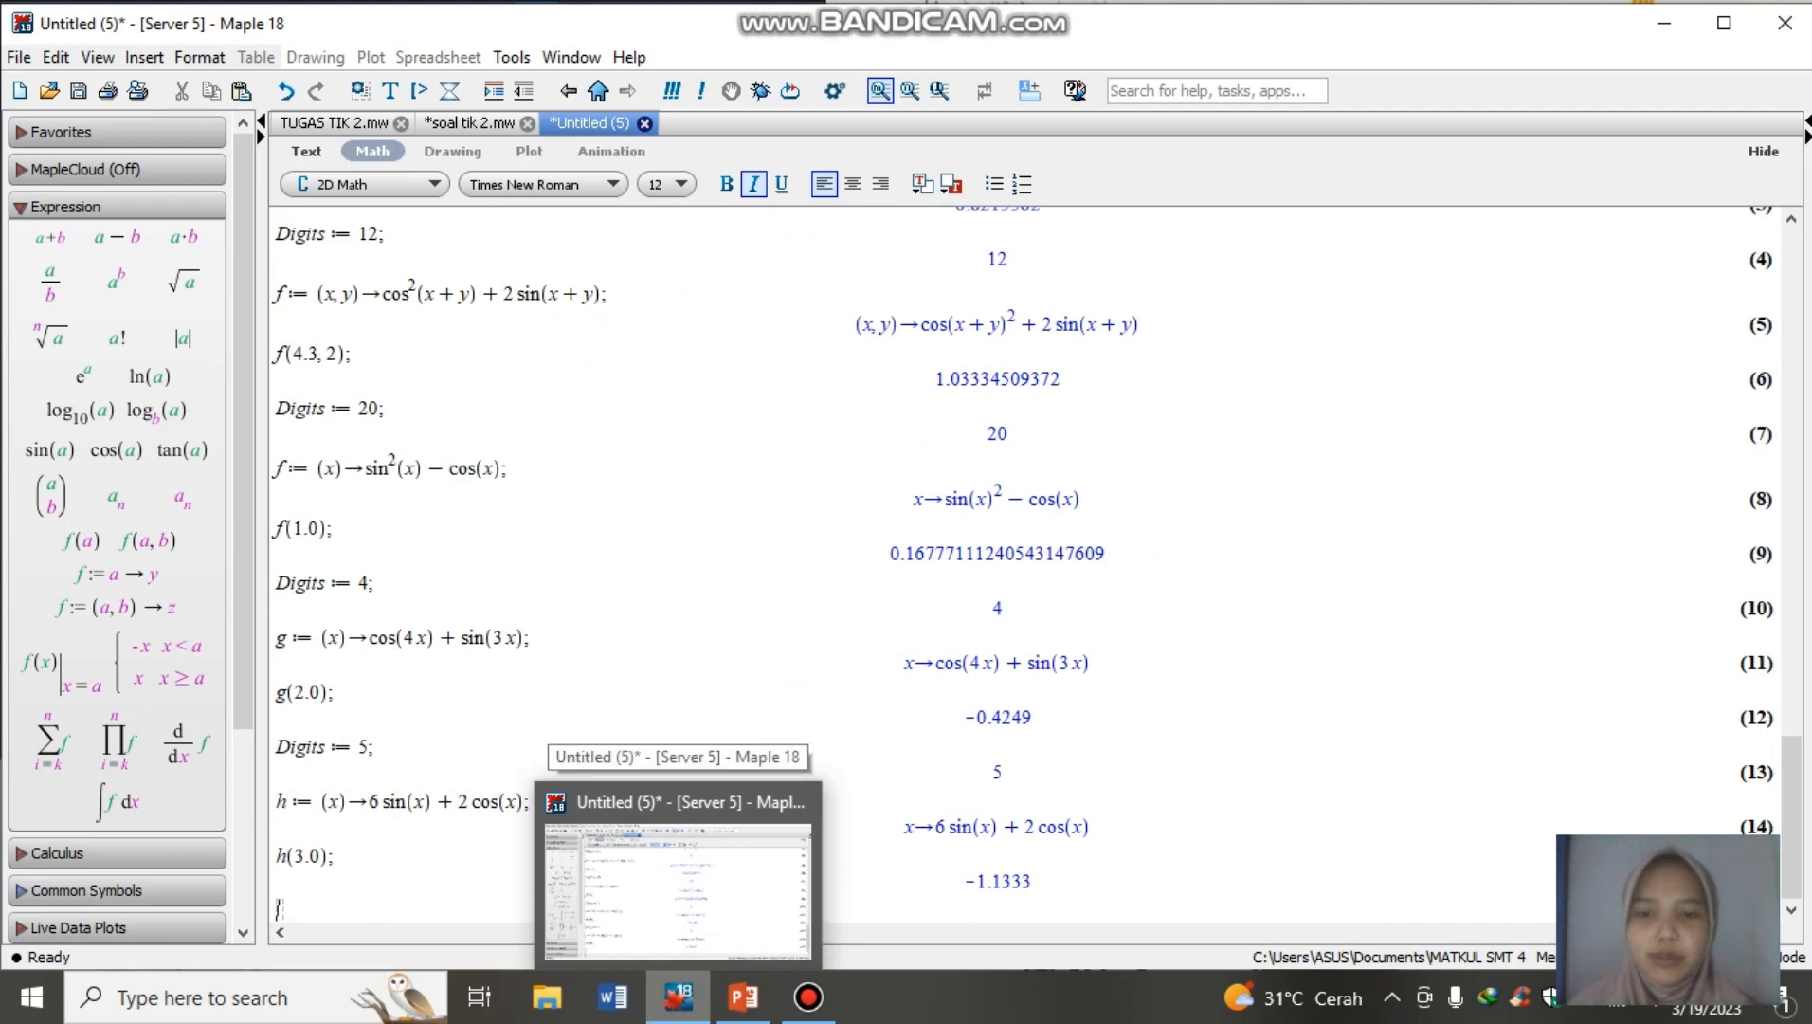